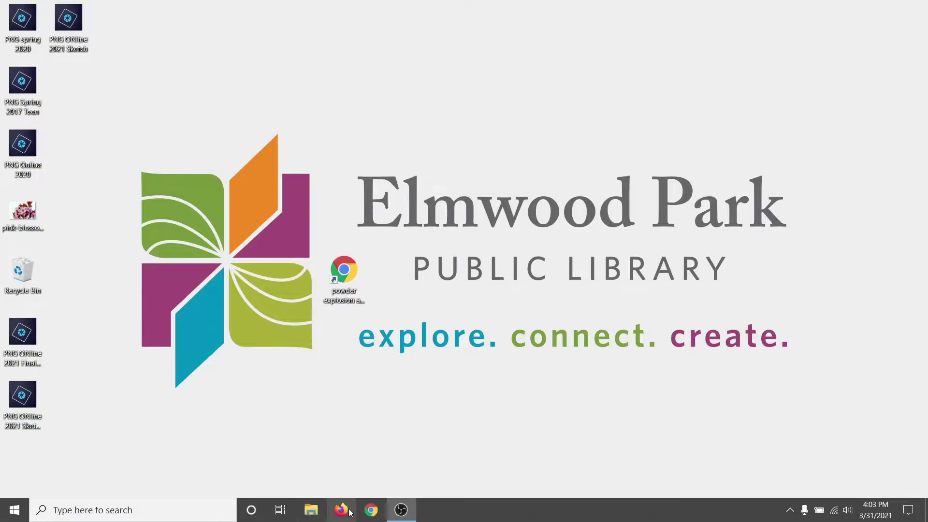
Load elmwoodparklibrary.org/png in Chrome
{"action": "left_click", "coordinate": [370, 510]}
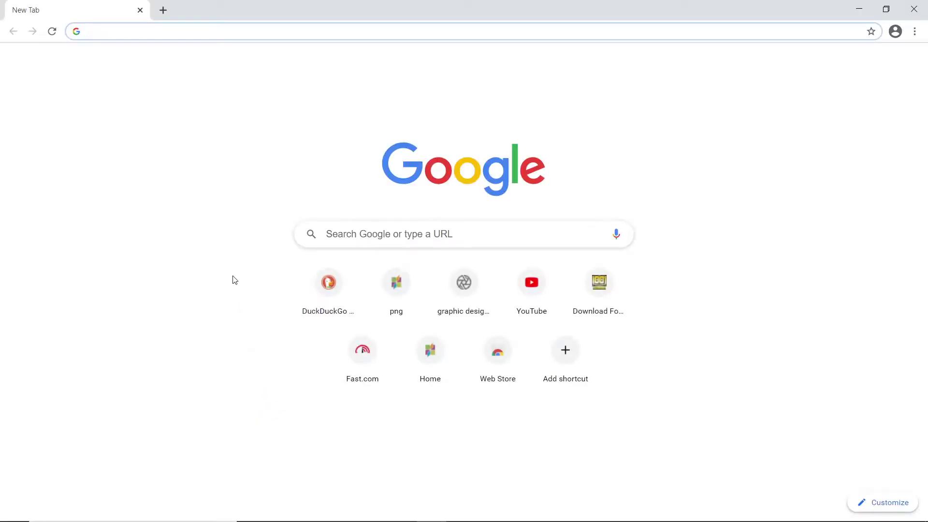
{"action": "type", "text": "elmwoodparklibrary"}
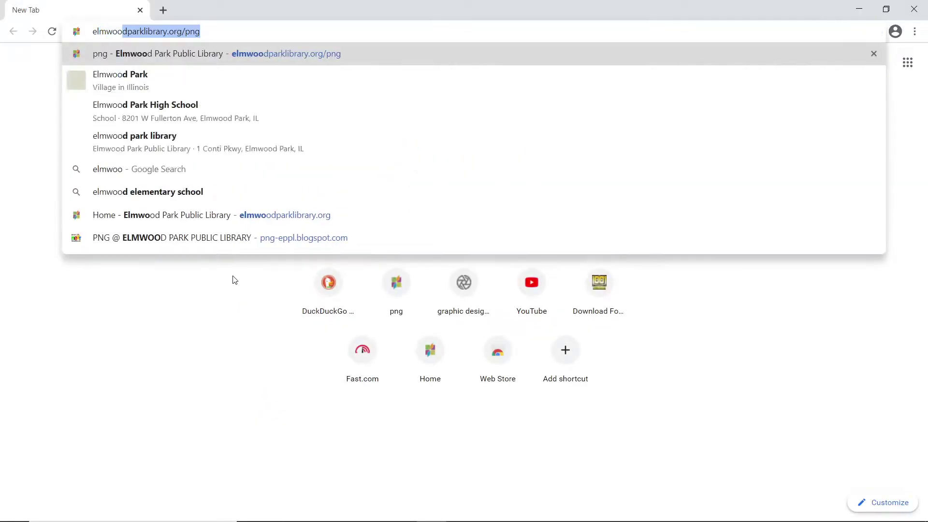
{"action": "type", "text": ".o"}
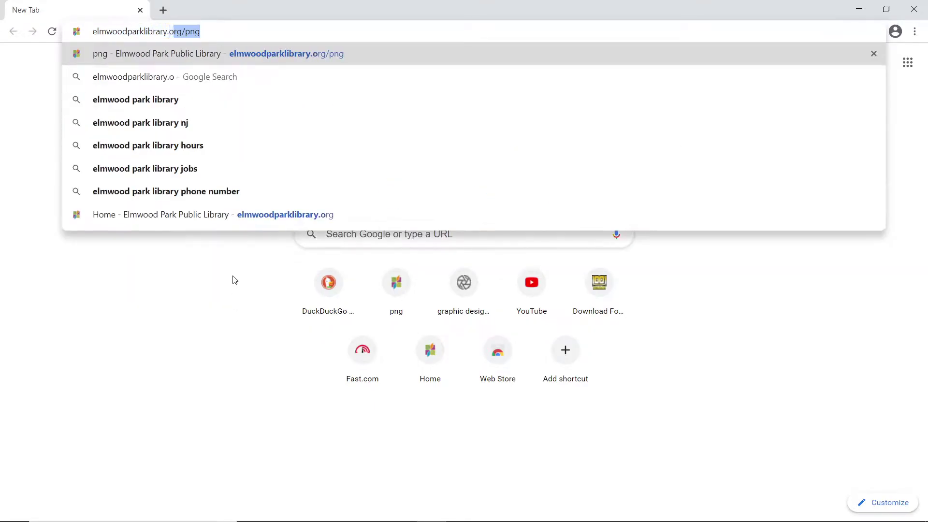
{"action": "type", "text": "rg/png"}
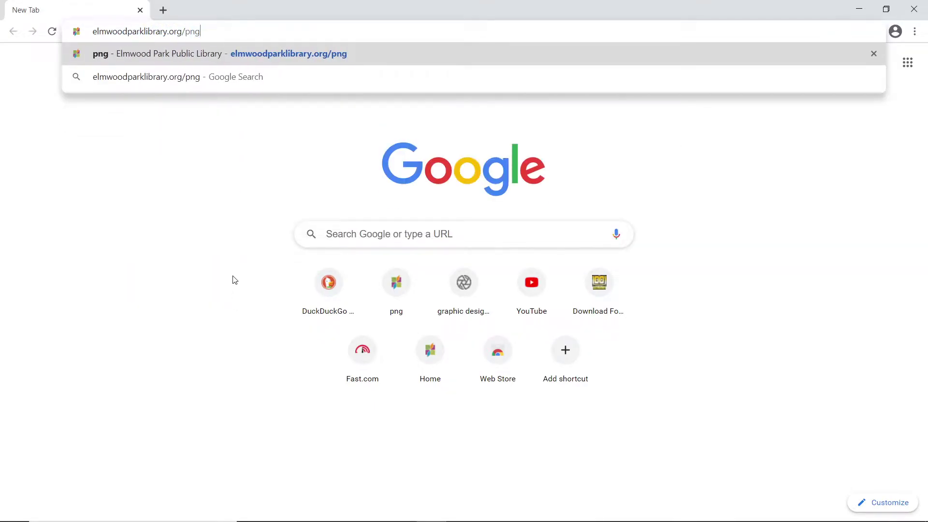
{"action": "key", "text": "Return"}
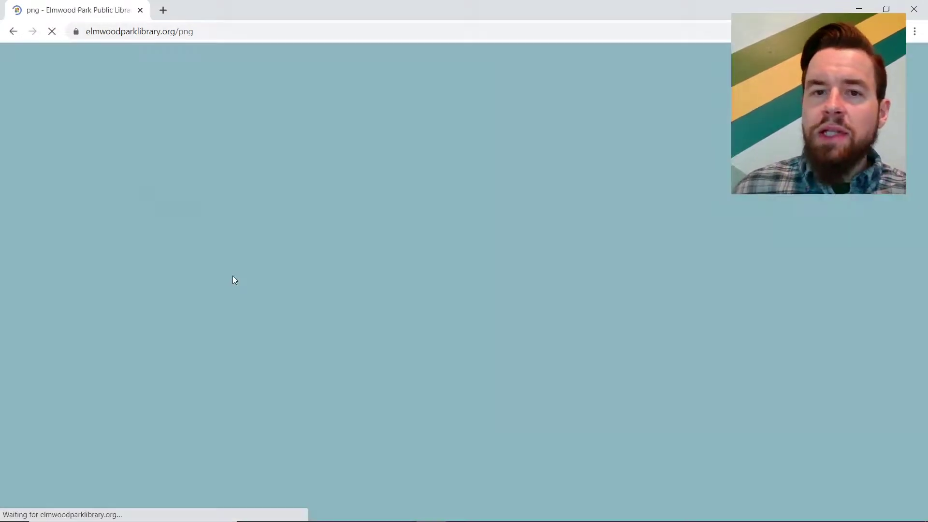
Browse the Project Next Generation page and open the library's PNG YouTube channel
{"action": "scroll", "coordinate": [48, 386], "scroll_direction": "down", "scroll_amount": 5}
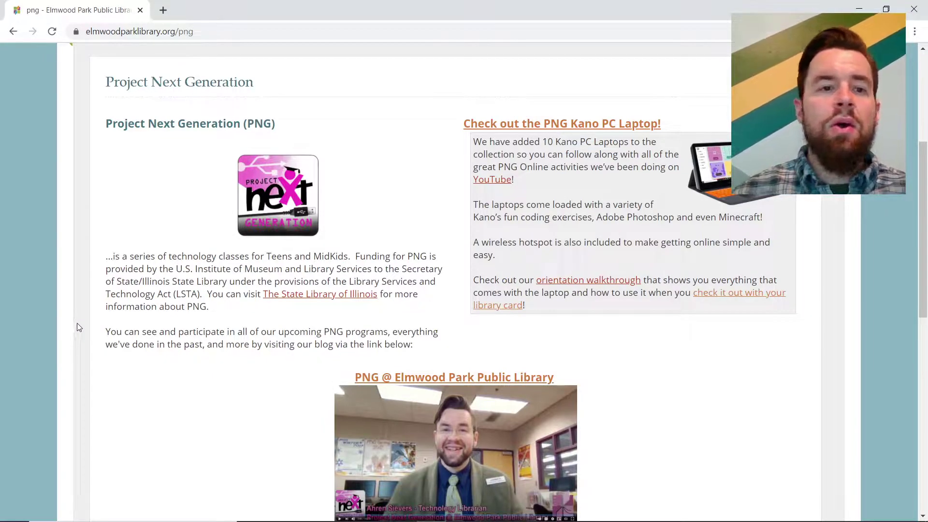
{"action": "scroll", "coordinate": [77, 324], "scroll_direction": "down", "scroll_amount": 3}
{"action": "scroll", "coordinate": [97, 314], "scroll_direction": "up", "scroll_amount": 3}
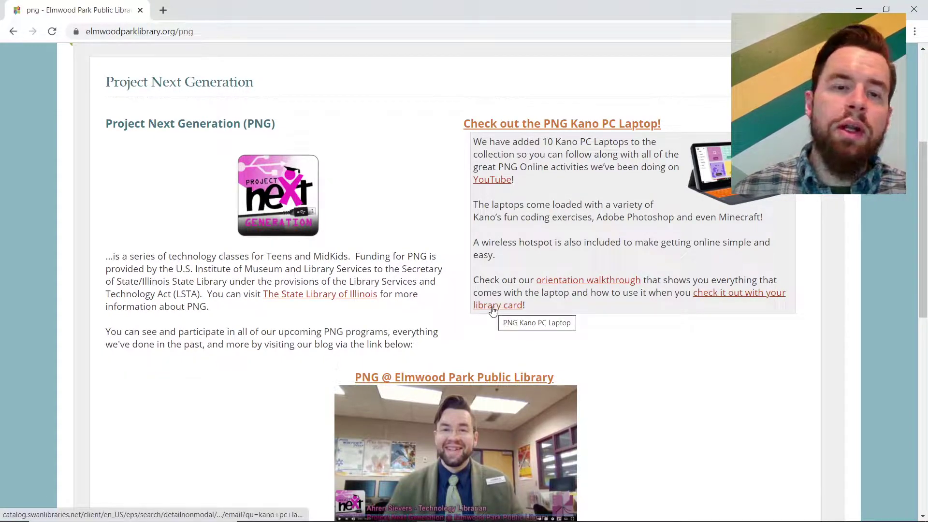
{"action": "scroll", "coordinate": [490, 302], "scroll_direction": "down", "scroll_amount": 5}
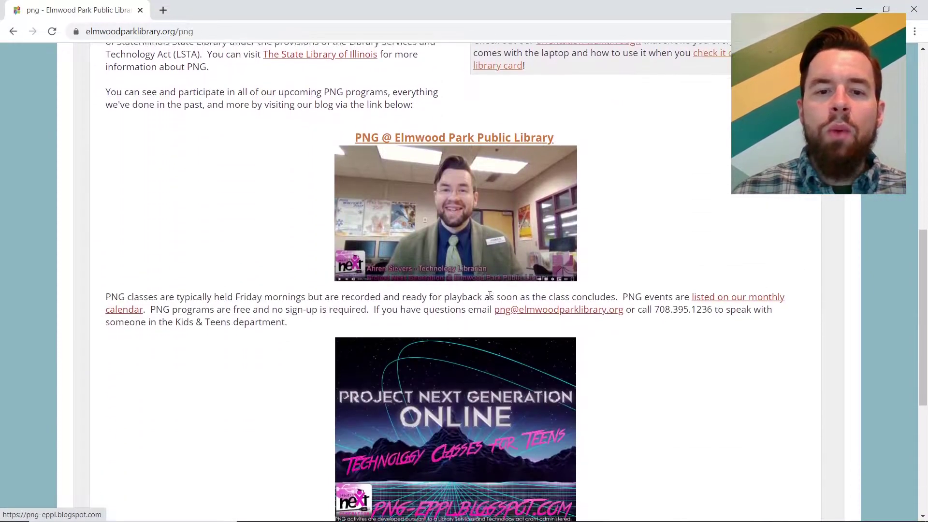
{"action": "scroll", "coordinate": [487, 294], "scroll_direction": "up", "scroll_amount": 4}
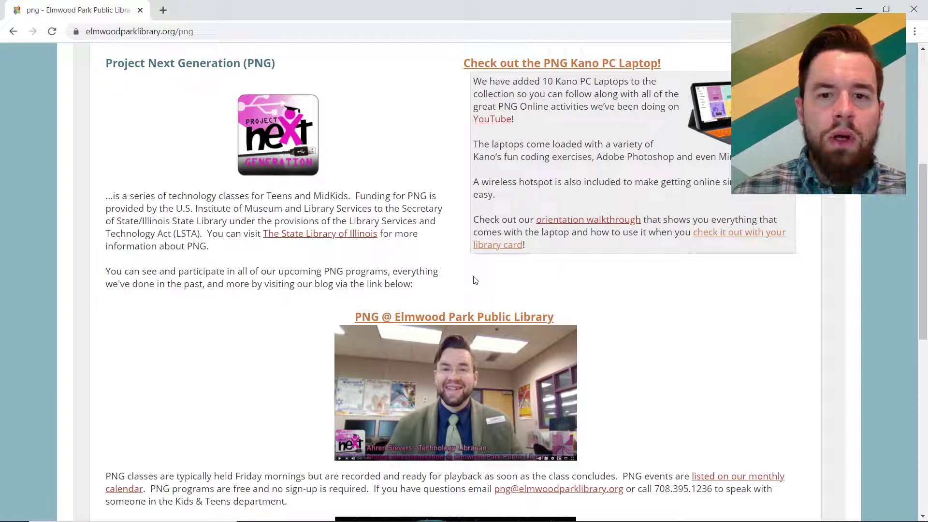
{"action": "left_click", "coordinate": [486, 126]}
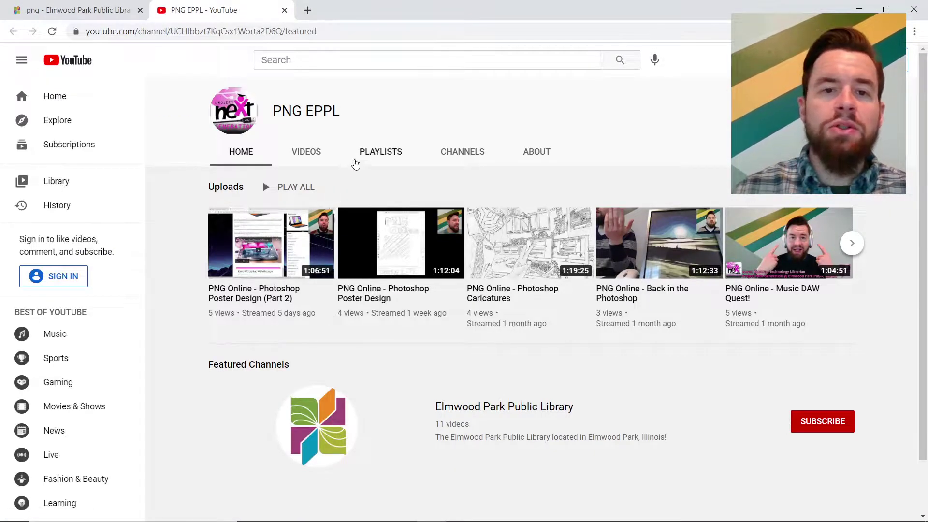
{"action": "left_click", "coordinate": [373, 157]}
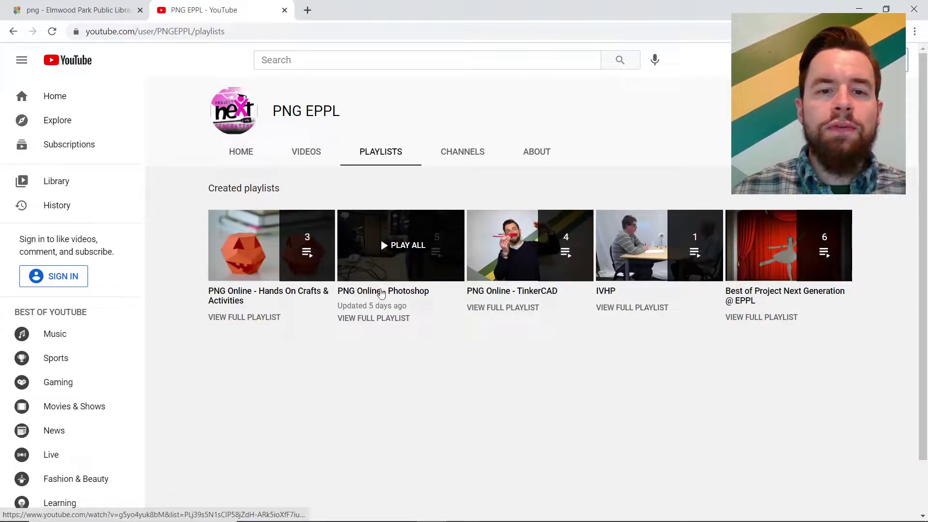
{"action": "left_click", "coordinate": [381, 293]}
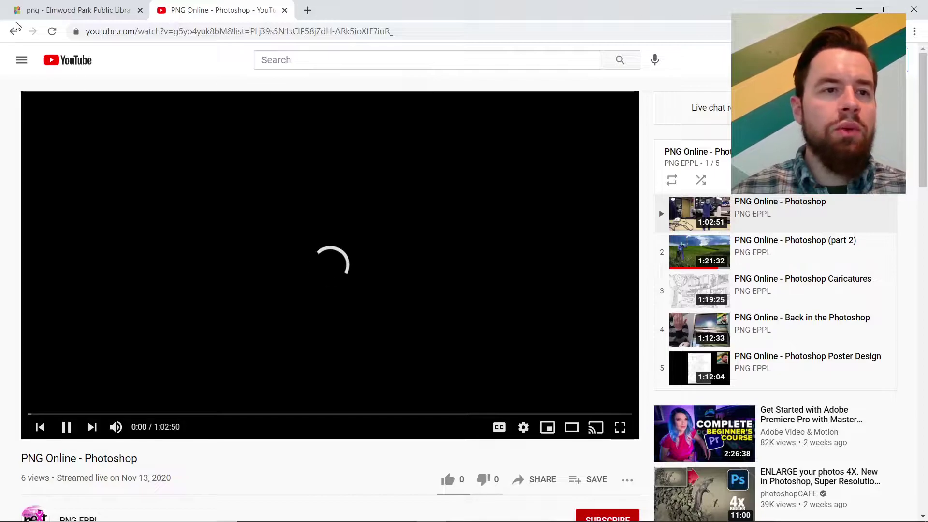
{"action": "left_click", "coordinate": [18, 34]}
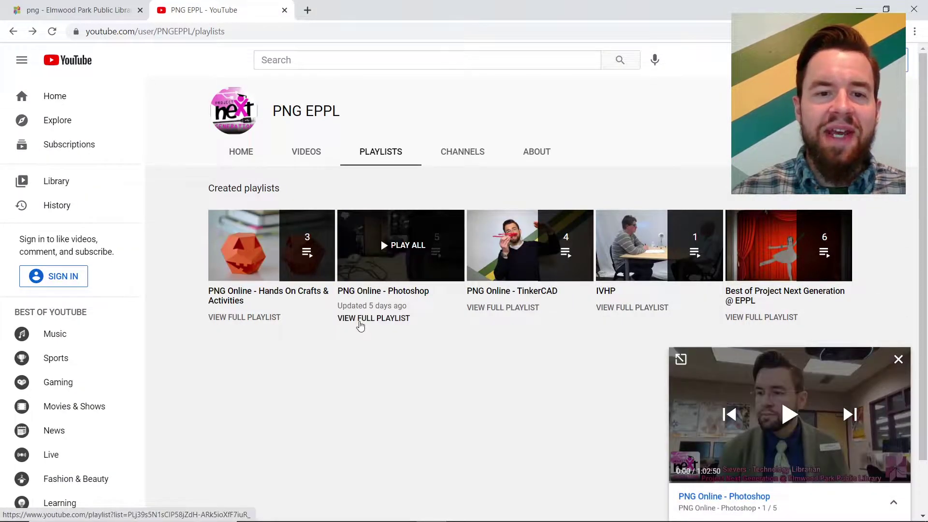
{"action": "left_click", "coordinate": [360, 324]}
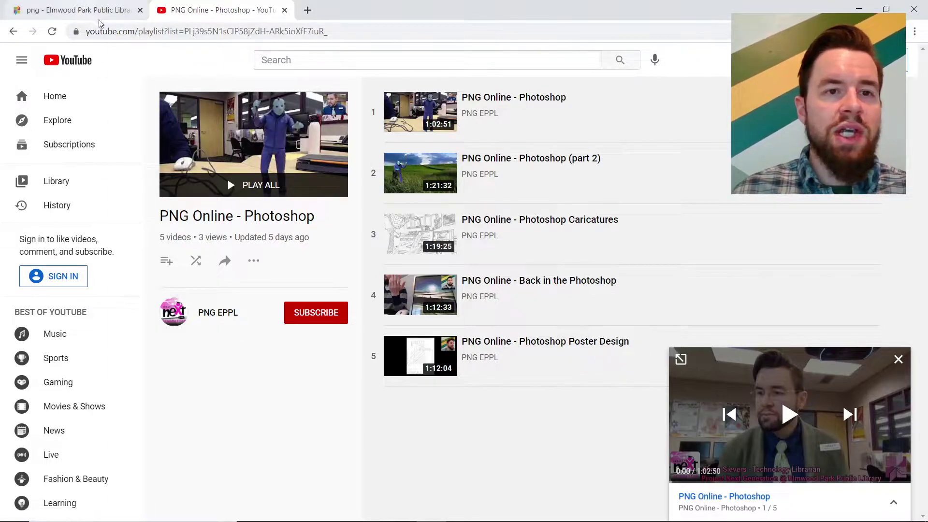
{"action": "left_click", "coordinate": [285, 11]}
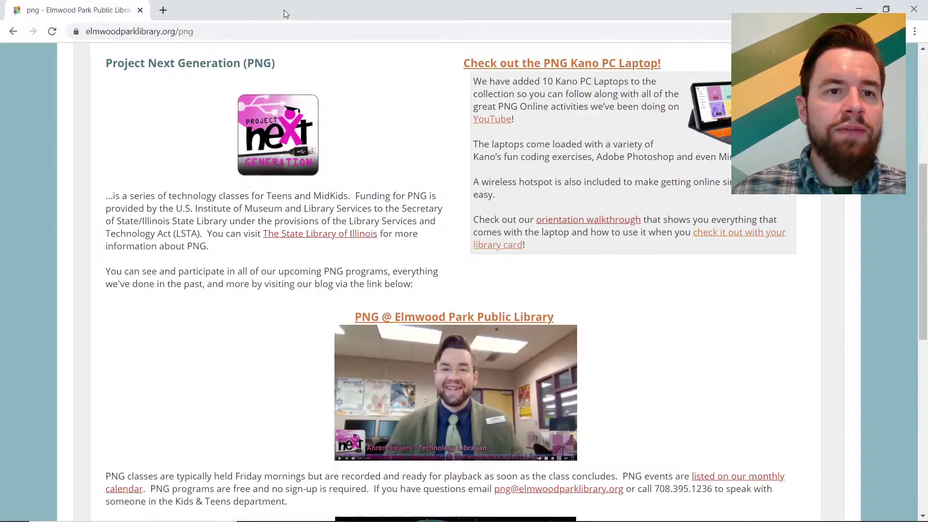
Close Chrome and open the desktop file PNG ONline 2021 Sketch in Photoshop Elements
{"action": "left_click", "coordinate": [141, 11]}
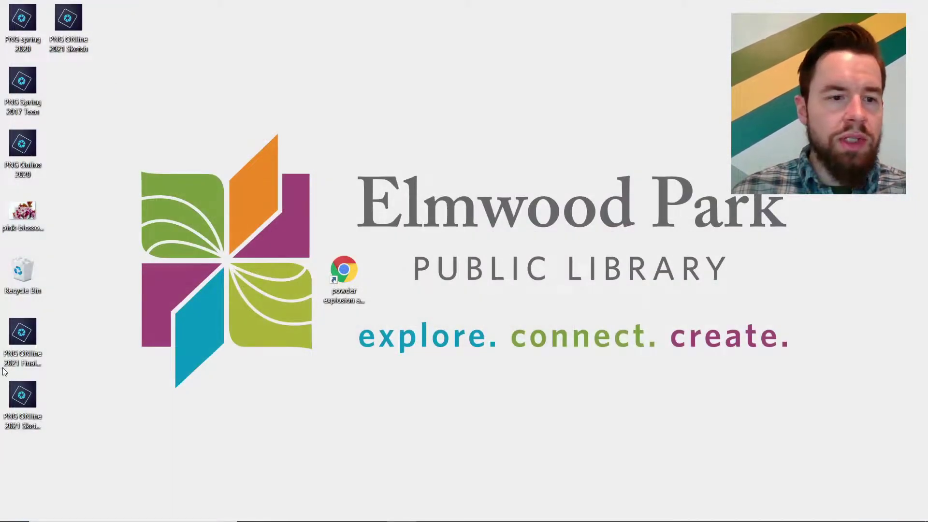
{"action": "left_click", "coordinate": [22, 334]}
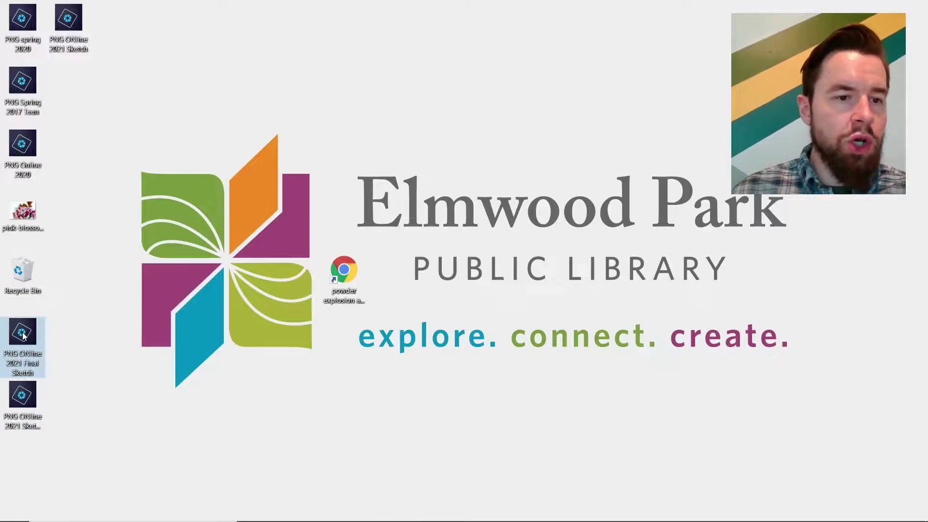
{"action": "left_click", "coordinate": [28, 396]}
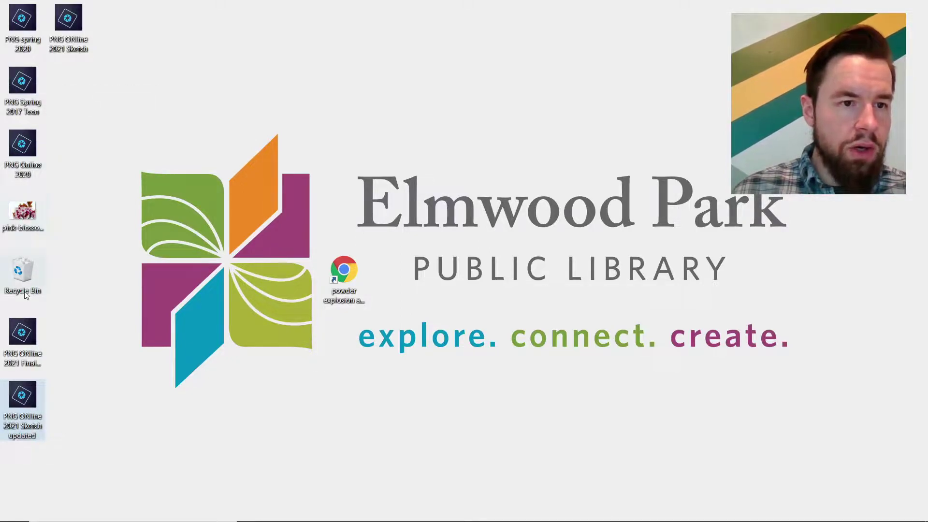
{"action": "left_click", "coordinate": [68, 23]}
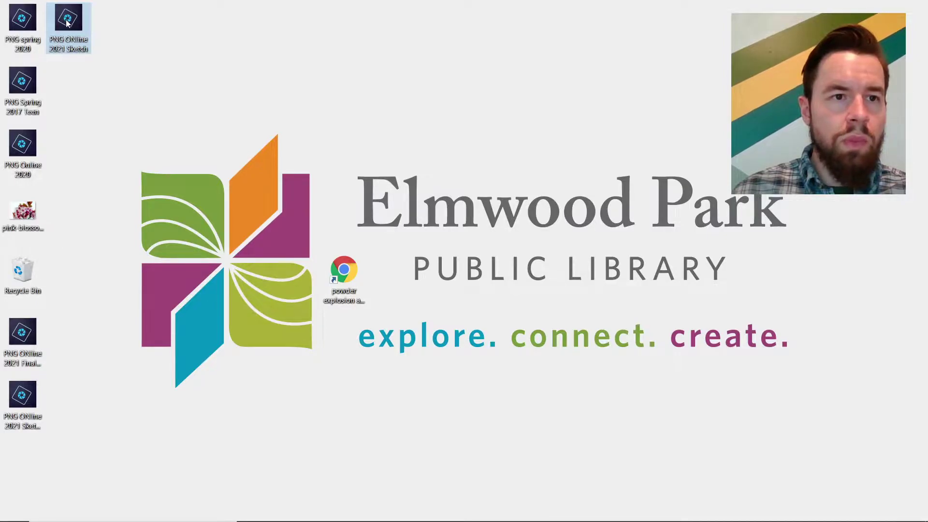
{"action": "double_click", "coordinate": [67, 22]}
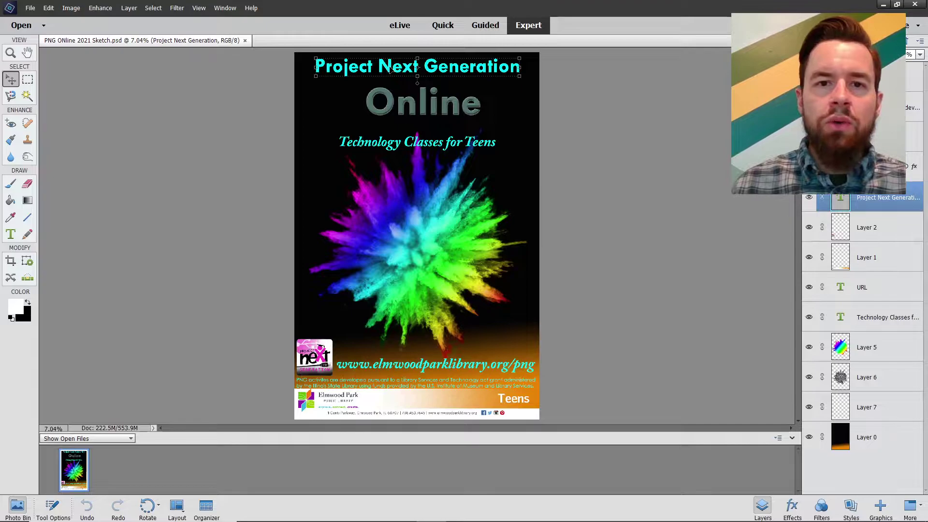
Select all of the Project Next Generation title and set its font to Elephant Italic
{"action": "left_click", "coordinate": [11, 234]}
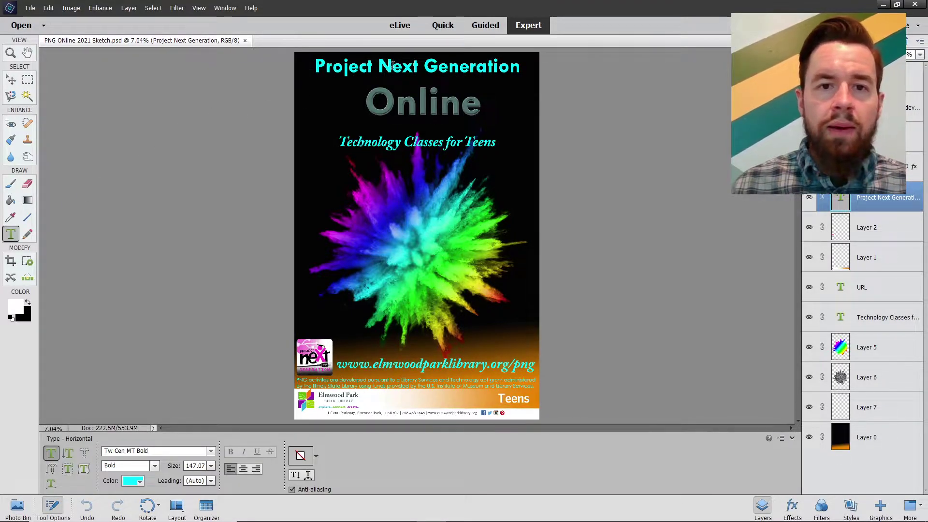
{"action": "left_click", "coordinate": [392, 66]}
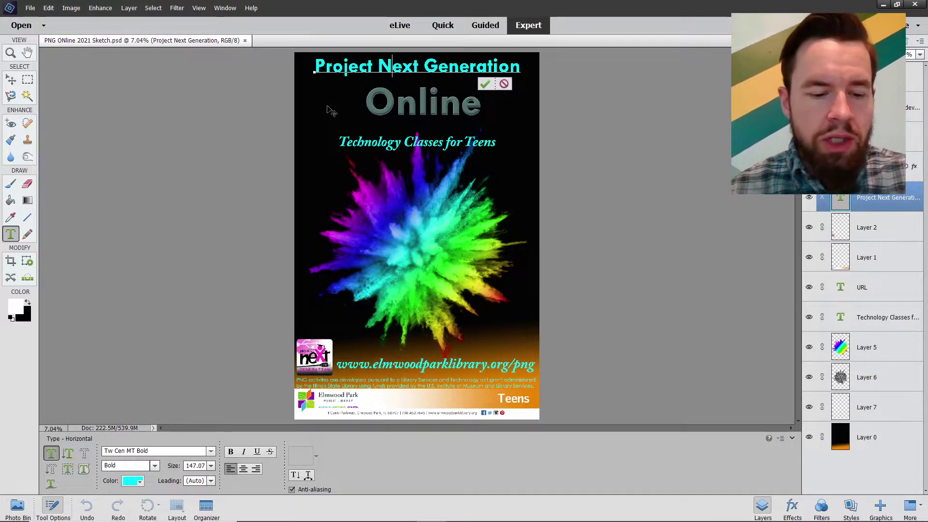
{"action": "key", "text": "ctrl+a"}
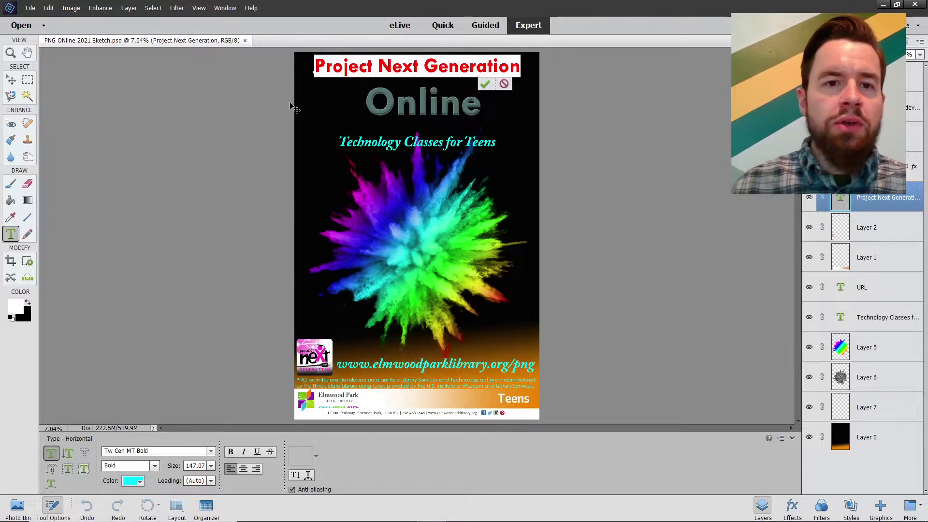
{"action": "left_click", "coordinate": [210, 451]}
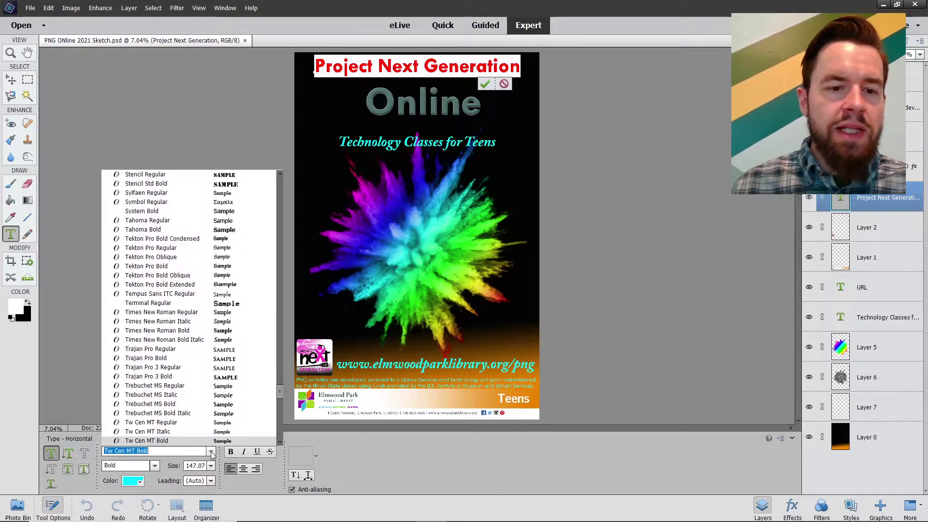
{"action": "scroll", "coordinate": [164, 382], "scroll_direction": "down", "scroll_amount": 5}
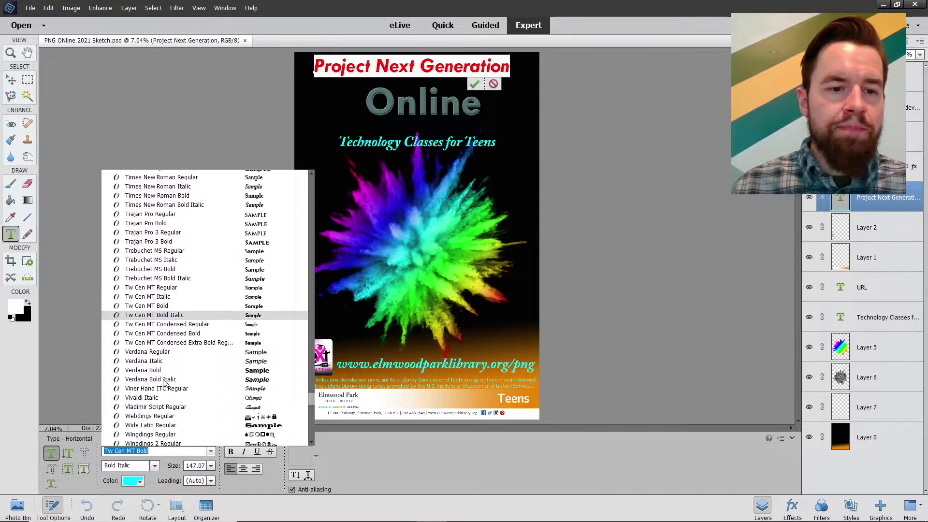
{"action": "scroll", "coordinate": [164, 382], "scroll_direction": "up", "scroll_amount": 6}
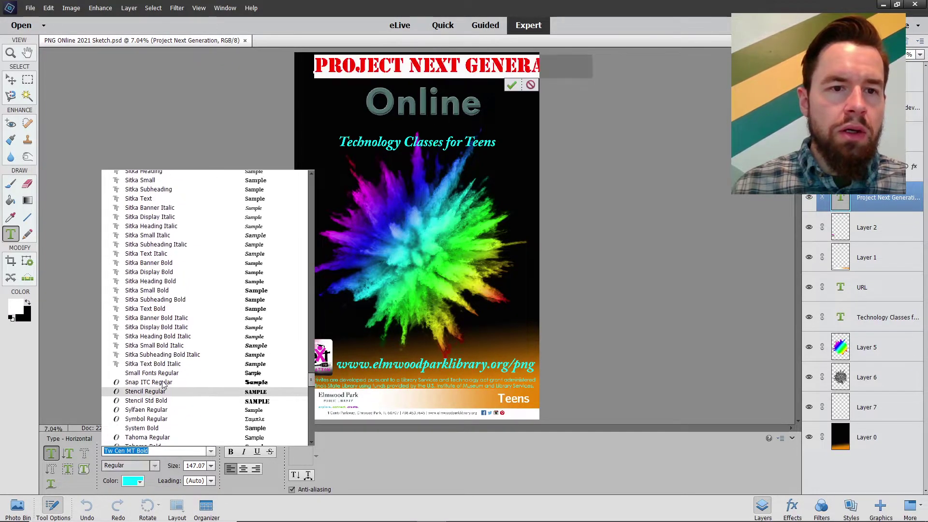
{"action": "scroll", "coordinate": [163, 384], "scroll_direction": "up", "scroll_amount": 10}
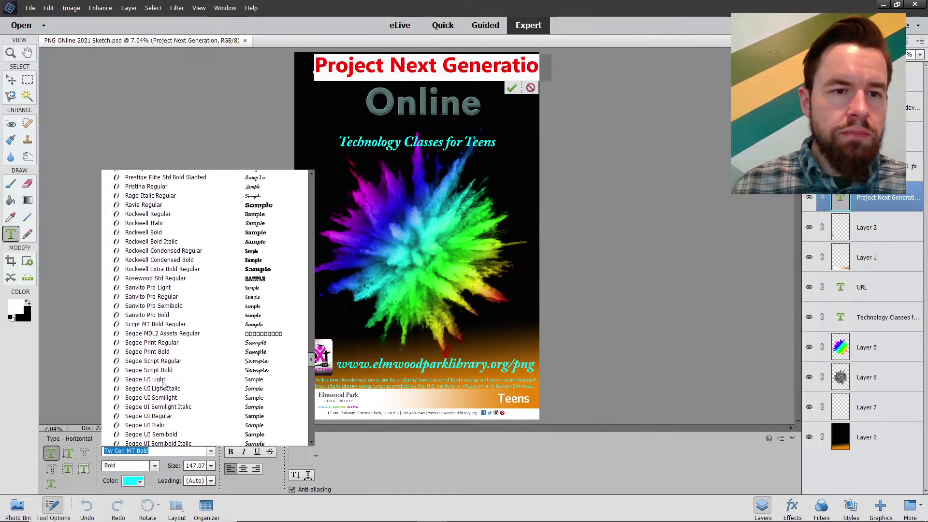
{"action": "scroll", "coordinate": [163, 384], "scroll_direction": "up", "scroll_amount": 15}
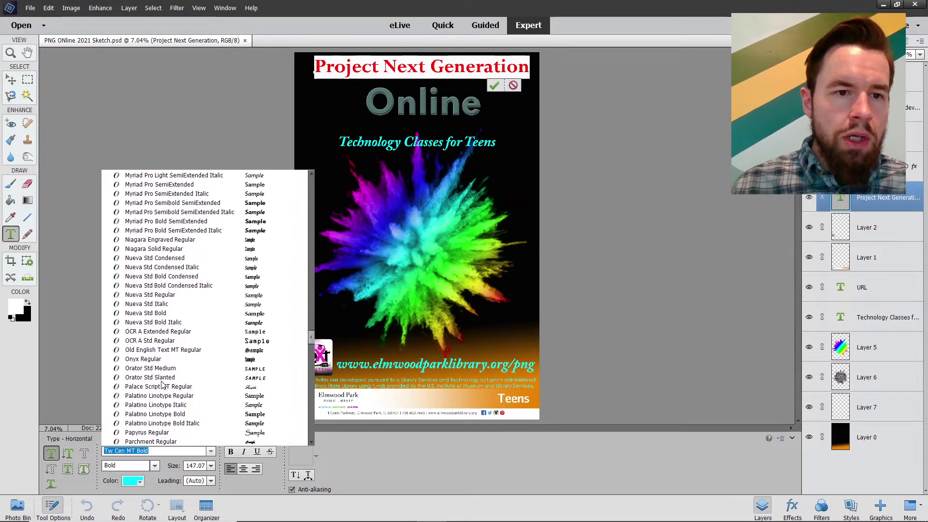
{"action": "scroll", "coordinate": [163, 384], "scroll_direction": "up", "scroll_amount": 5}
{"action": "scroll", "coordinate": [162, 385], "scroll_direction": "up", "scroll_amount": 3}
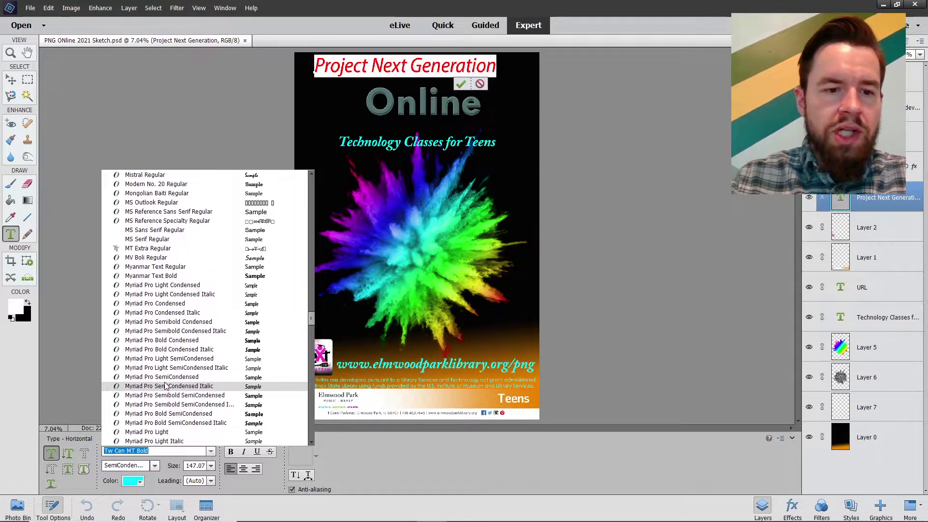
{"action": "type", "text": "ele"}
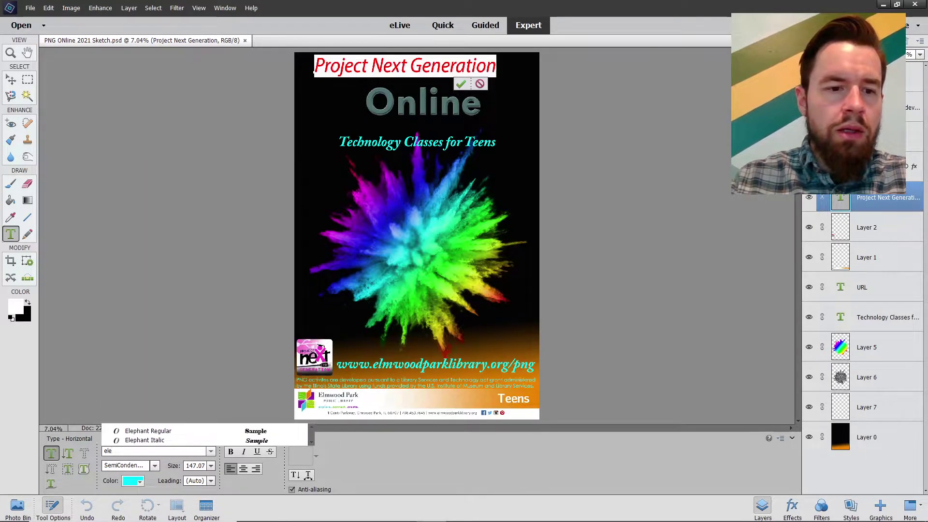
{"action": "left_click", "coordinate": [134, 441]}
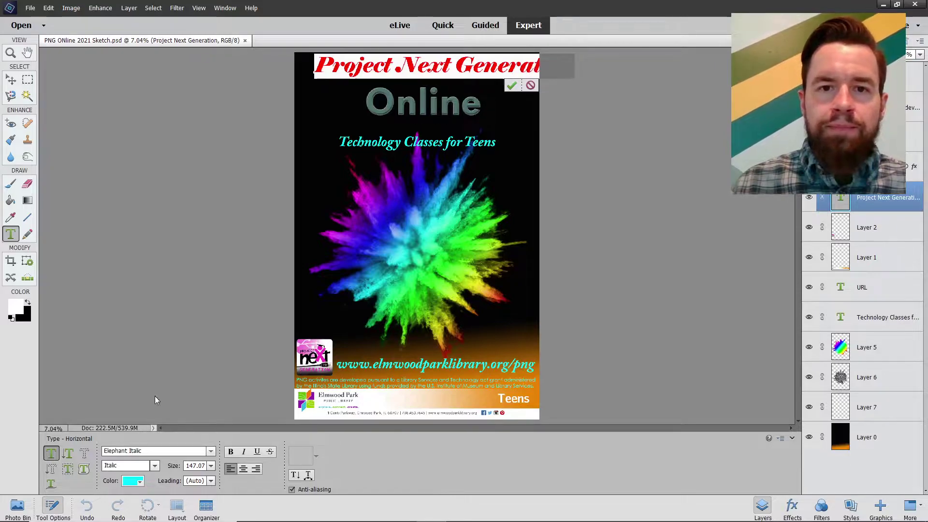
Commit the font change, then move the title left and scale it down to fit the poster
{"action": "left_click", "coordinate": [513, 86]}
{"action": "key", "text": "v"}
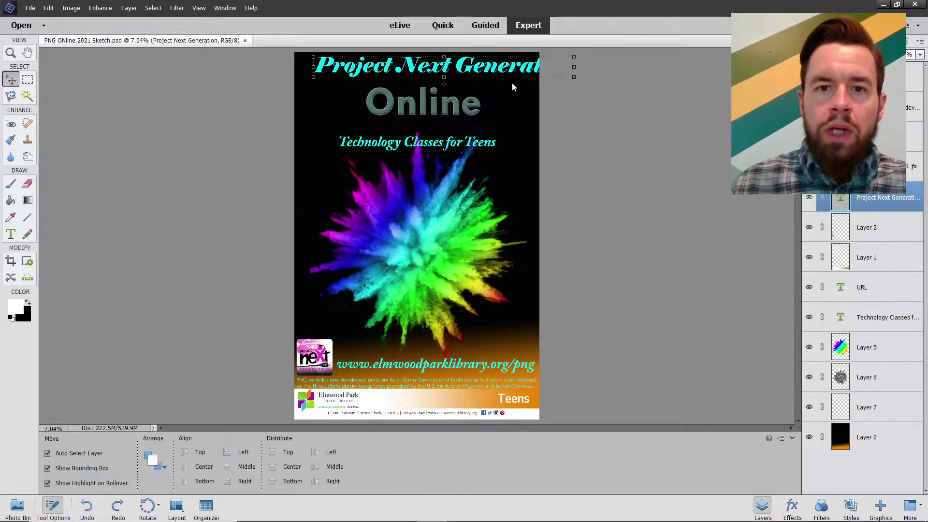
{"action": "left_click_drag", "start_coordinate": [491, 73], "coordinate": [469, 77]}
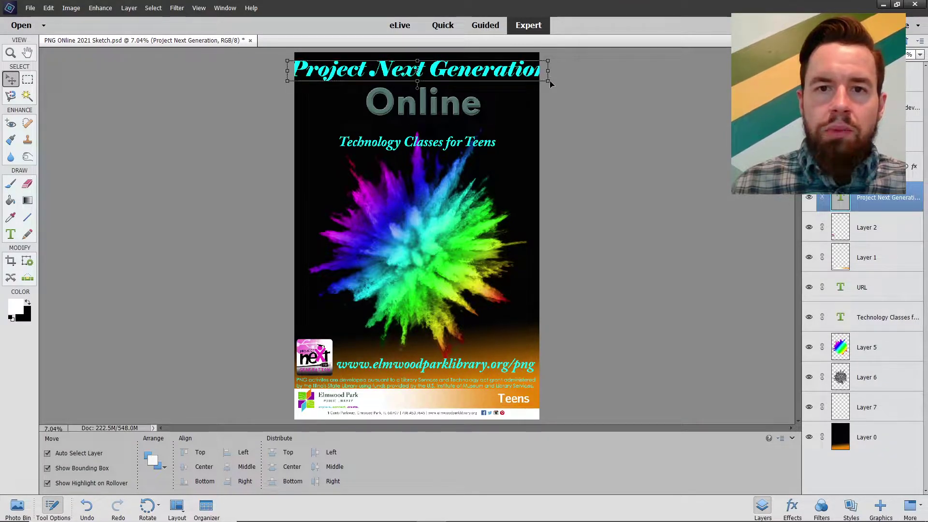
{"action": "left_click_drag", "start_coordinate": [549, 79], "coordinate": [495, 74]}
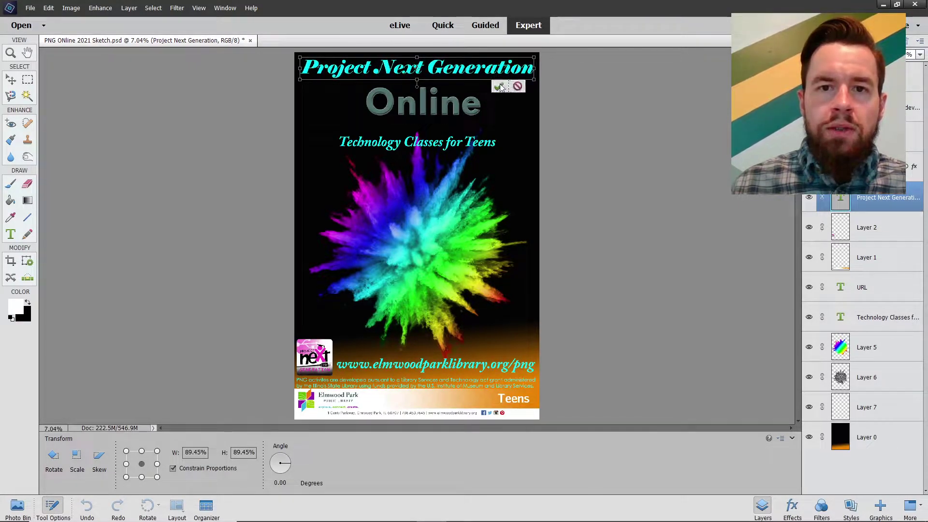
{"action": "left_click", "coordinate": [500, 87]}
{"action": "left_click", "coordinate": [423, 103]}
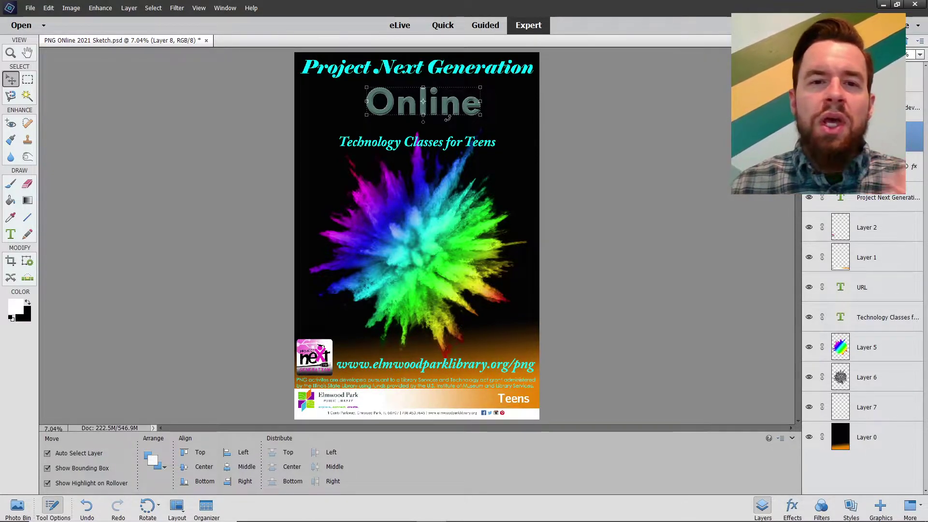
Delete Layer 8 and the grey Online text layer, confirming both deletions
{"action": "mouse_move", "coordinate": [439, 116]}
{"action": "left_mouse_down"}
{"action": "mouse_move", "coordinate": [428, 186]}
{"action": "mouse_move", "coordinate": [408, 188]}
{"action": "mouse_move", "coordinate": [425, 196]}
{"action": "mouse_move", "coordinate": [428, 112]}
{"action": "left_mouse_up"}
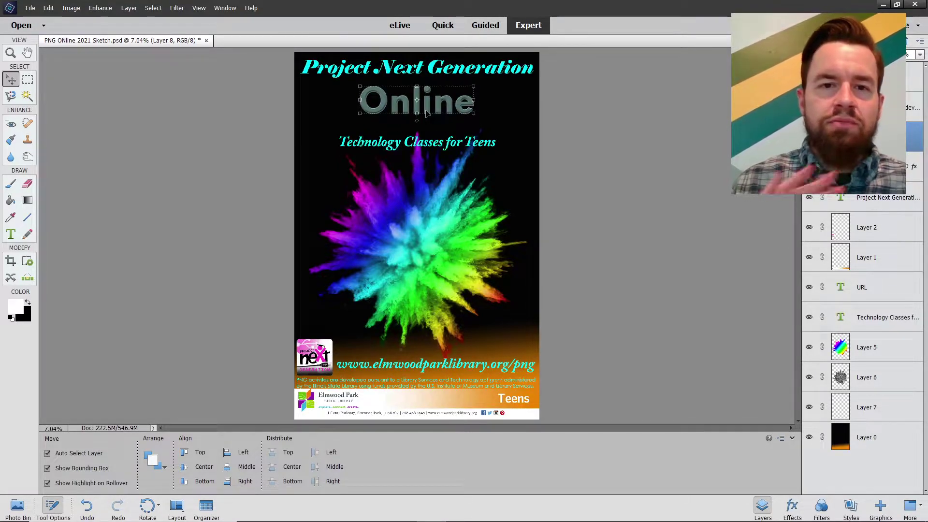
{"action": "key", "text": "Delete"}
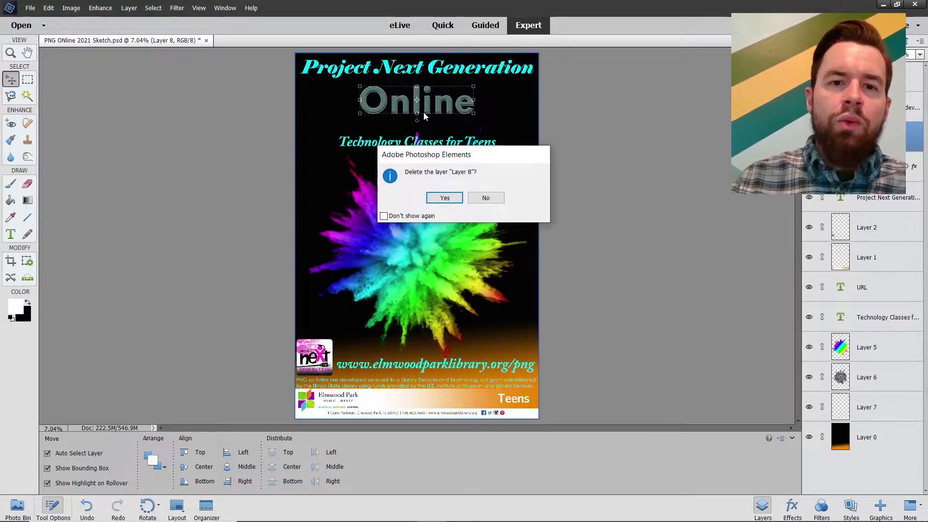
{"action": "left_click", "coordinate": [442, 198]}
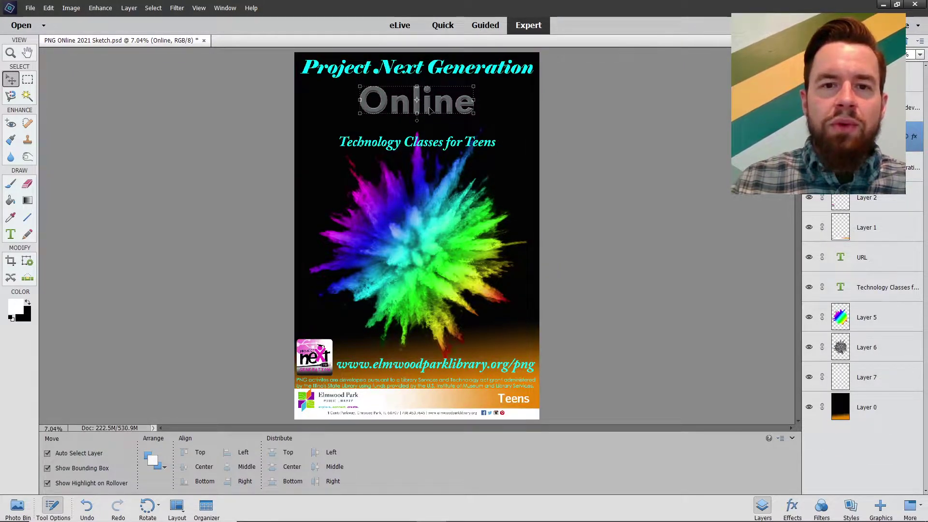
{"action": "key", "text": "Delete"}
{"action": "left_click", "coordinate": [442, 198]}
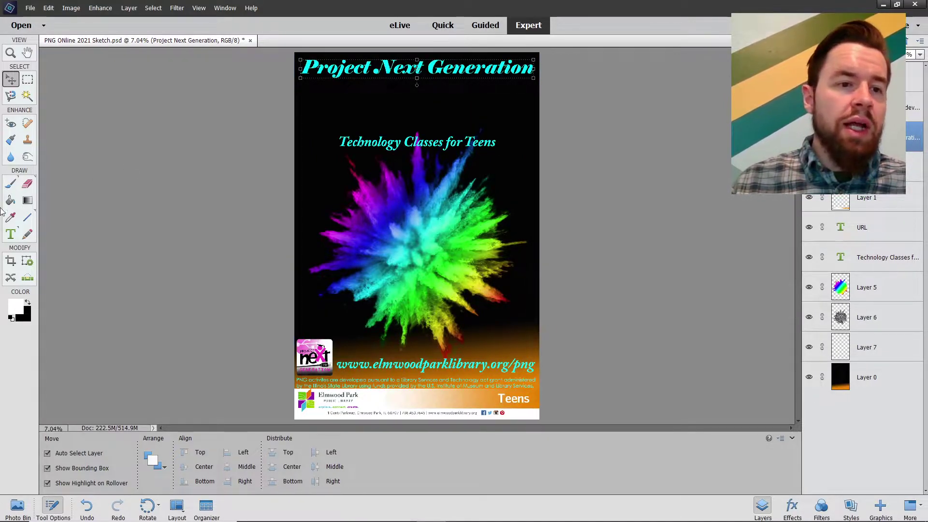
Add 'Online' as a second line at the end of the title text
{"action": "left_click", "coordinate": [11, 234]}
{"action": "left_click", "coordinate": [441, 73]}
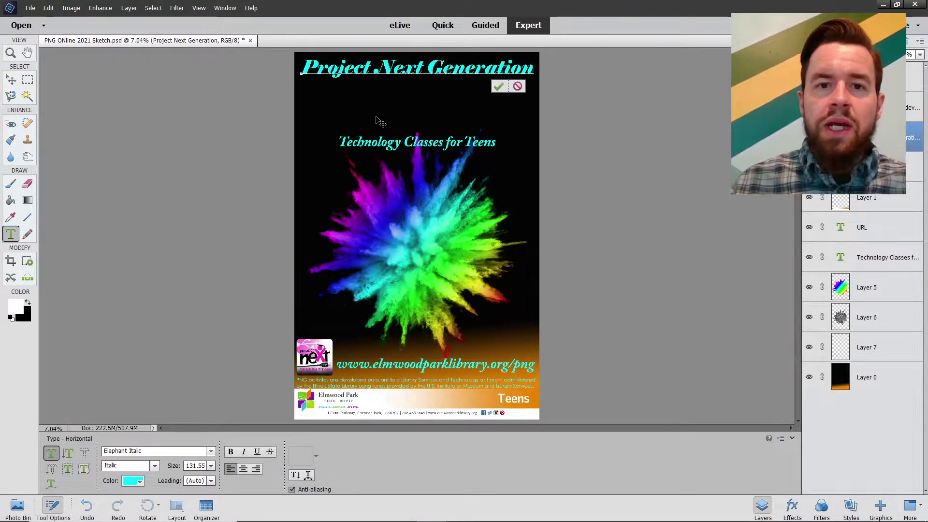
{"action": "key", "text": "Right"}
{"action": "key", "text": "Right"}
{"action": "key", "text": "Right"}
{"action": "key", "text": "Right"}
{"action": "key", "text": "Right"}
{"action": "key", "text": "Right"}
{"action": "key", "text": "Right"}
{"action": "key", "text": "Right"}
{"action": "key", "text": "Right"}
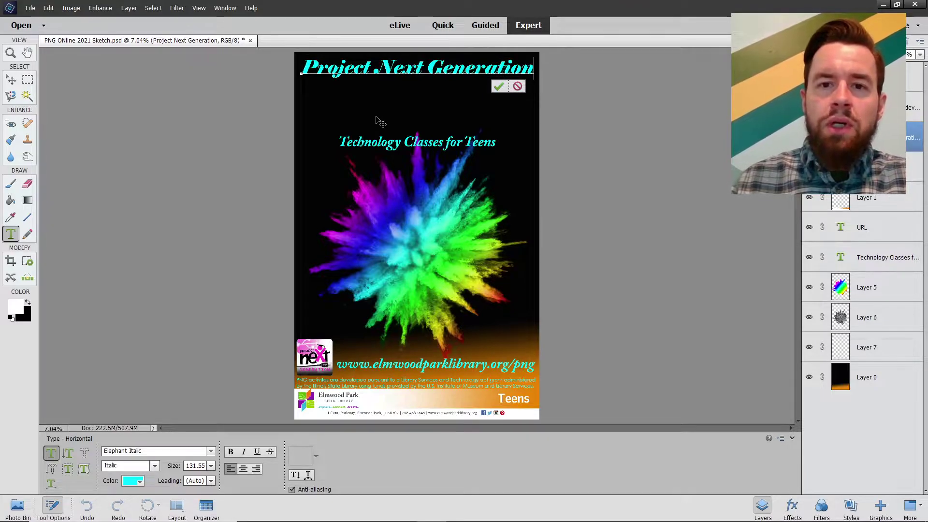
{"action": "key", "text": "Return"}
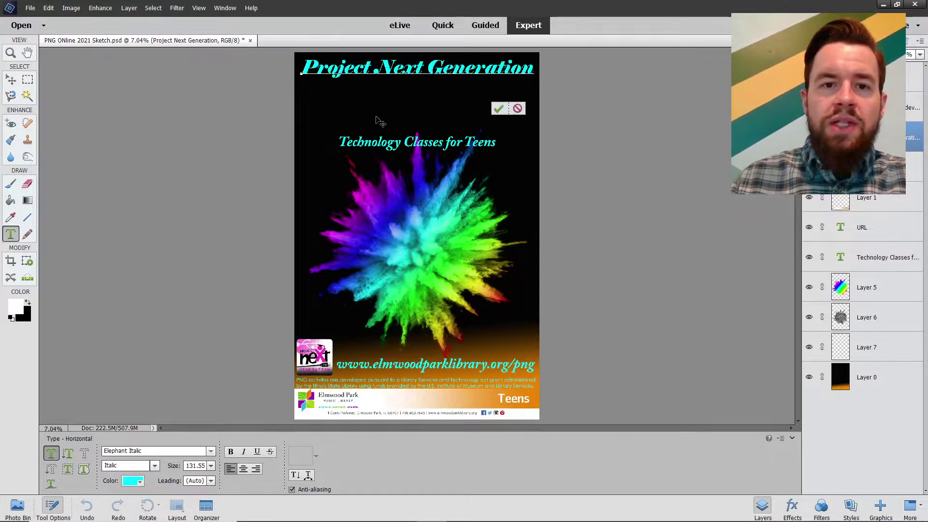
{"action": "type", "text": "ONlin"}
{"action": "key", "text": "BackSpace"}
{"action": "key", "text": "BackSpace"}
{"action": "key", "text": "BackSpace"}
{"action": "key", "text": "BackSpace"}
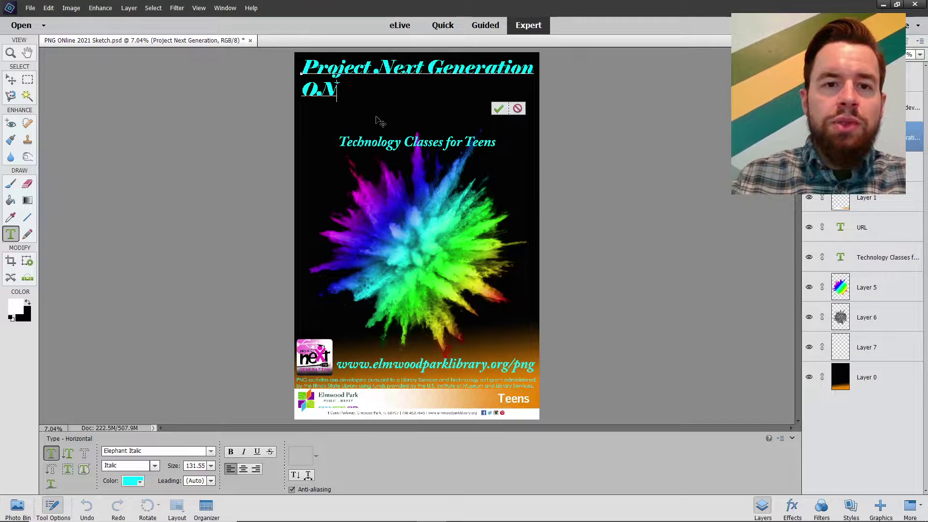
{"action": "type", "text": "nline"}
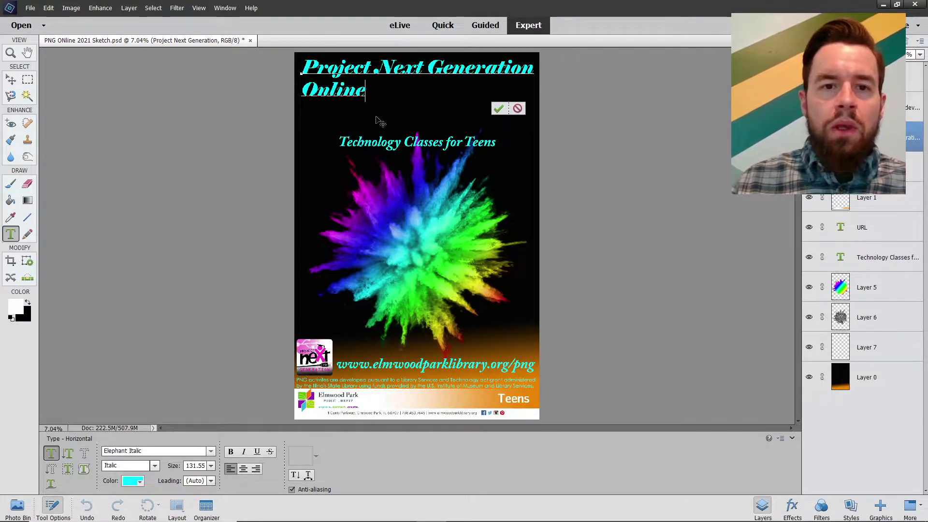
Centre-align both title lines and move the title to the poster's horizontal centre
{"action": "key", "text": "ctrl"}
{"action": "key", "text": "ctrl+a"}
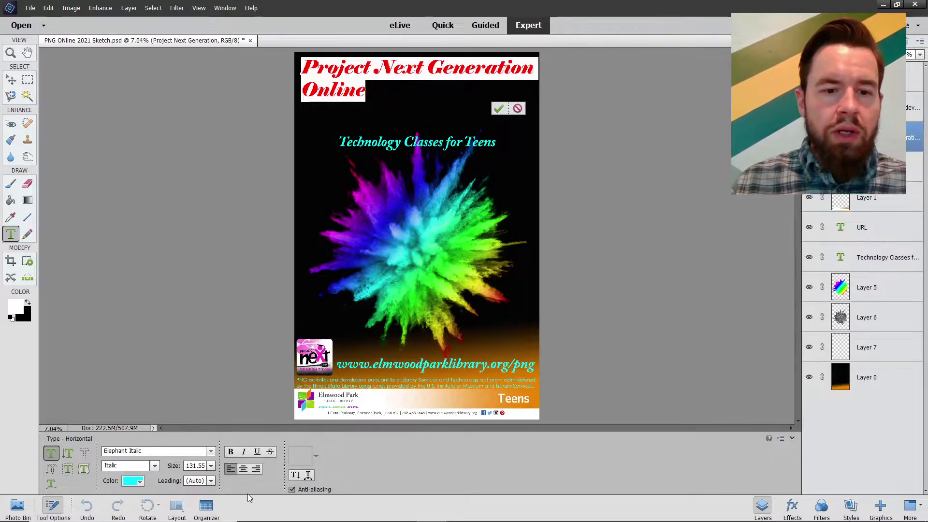
{"action": "left_click", "coordinate": [243, 468]}
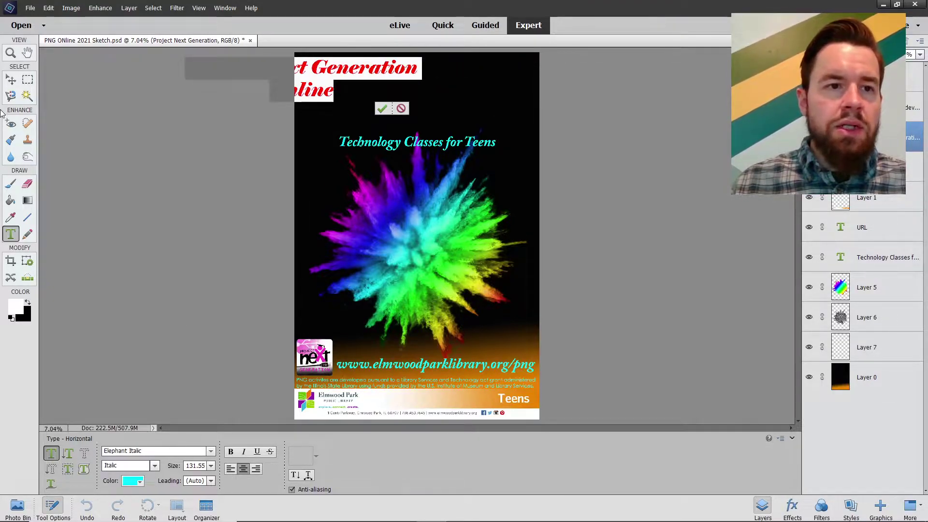
{"action": "left_click", "coordinate": [10, 80]}
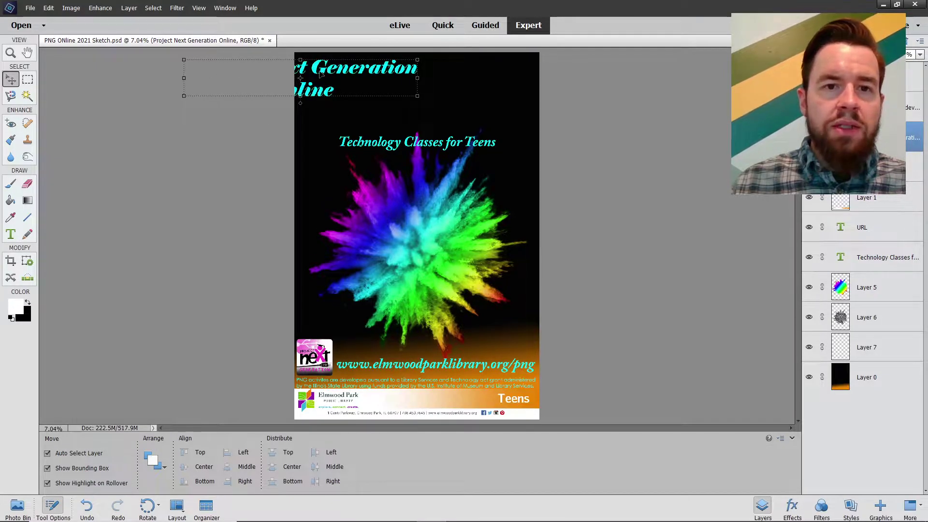
{"action": "left_click_drag", "start_coordinate": [321, 72], "coordinate": [431, 75]}
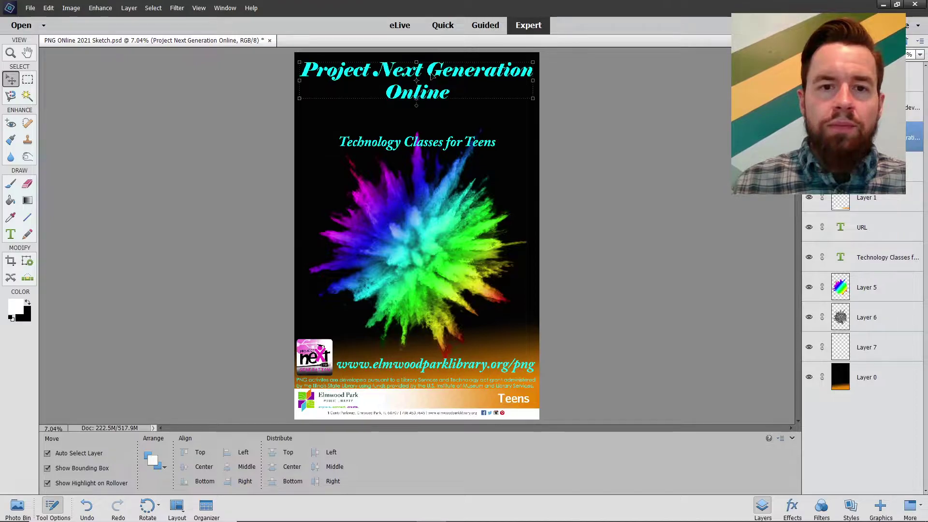
Set the Technology Classes for Teens tagline's font to Elephant Italic
{"action": "left_click", "coordinate": [413, 148]}
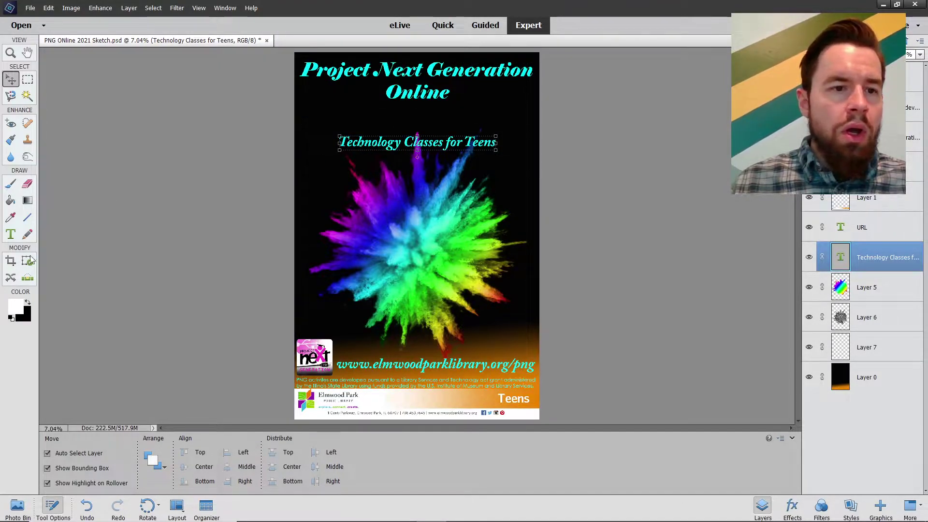
{"action": "left_click", "coordinate": [14, 234]}
{"action": "left_click_drag", "start_coordinate": [357, 143], "coordinate": [364, 143]}
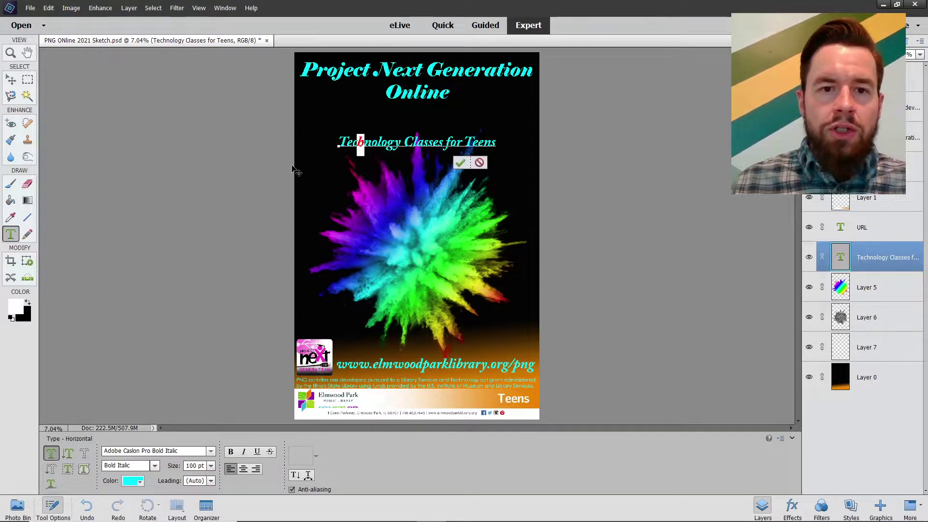
{"action": "key", "text": "ctrl+a"}
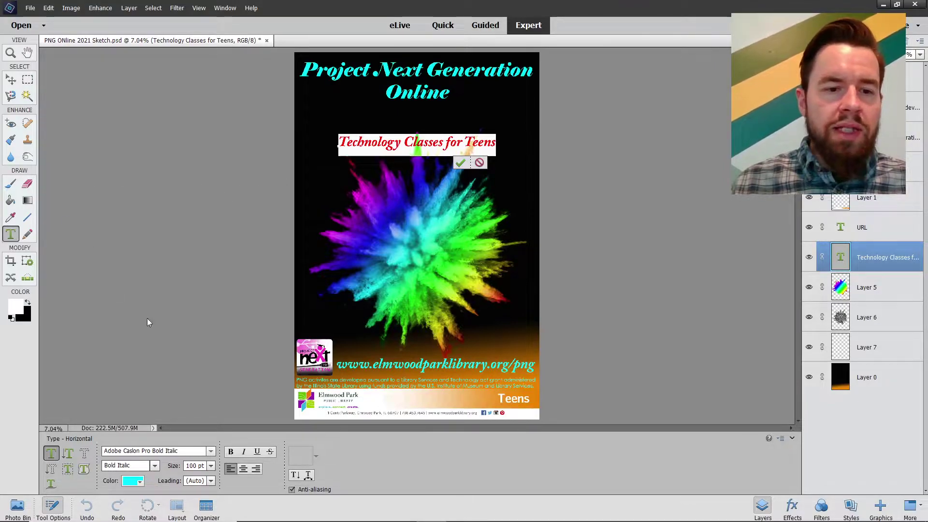
{"action": "left_click", "coordinate": [210, 451]}
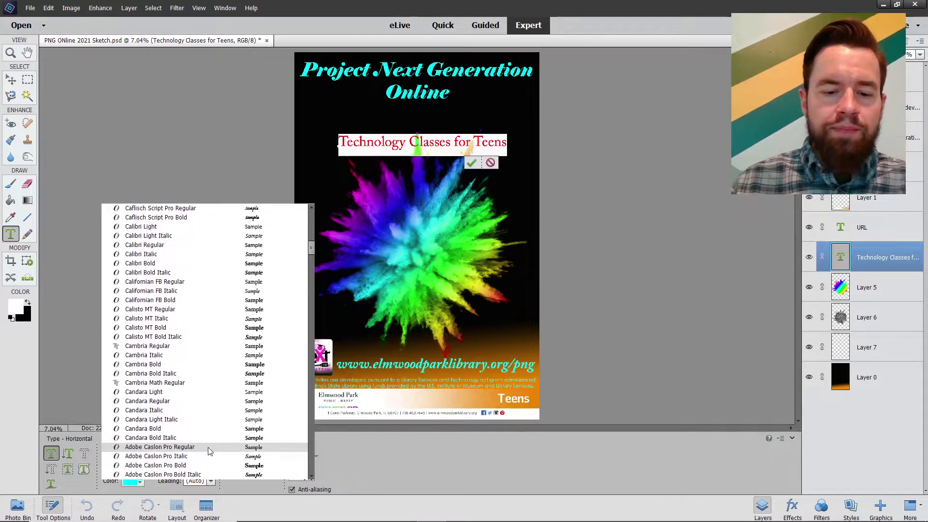
{"action": "type", "text": "ele"}
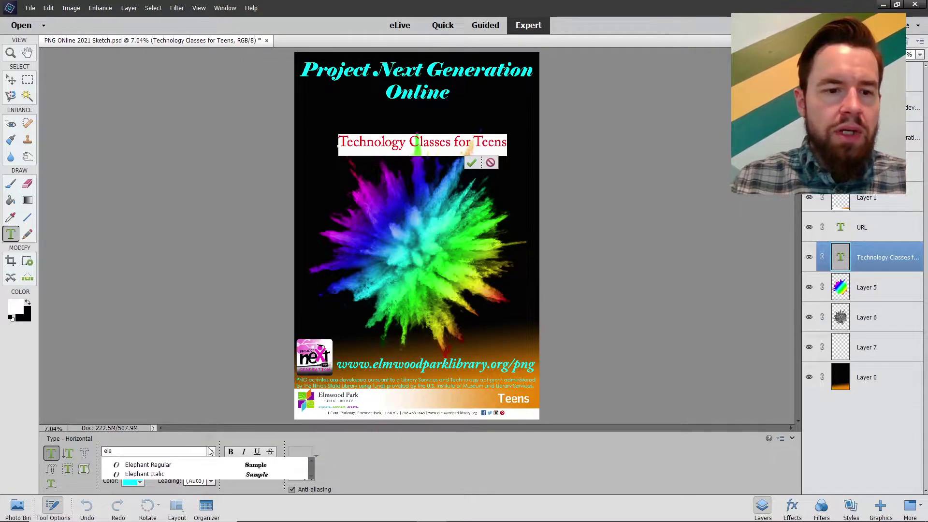
{"action": "left_click", "coordinate": [145, 474]}
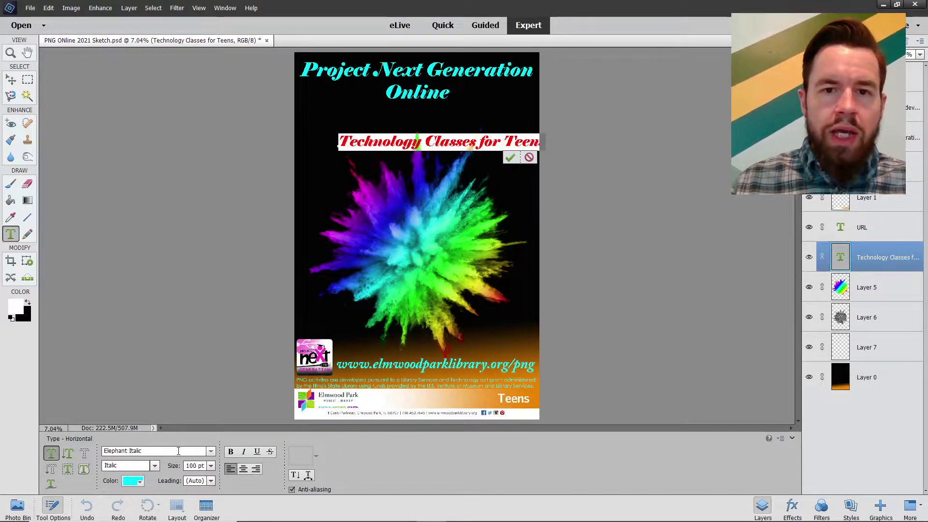
Commit the tagline edit and move it down below the colour burst
{"action": "left_click", "coordinate": [510, 157]}
{"action": "key", "text": "v"}
{"action": "left_click_drag", "start_coordinate": [477, 152], "coordinate": [453, 329]}
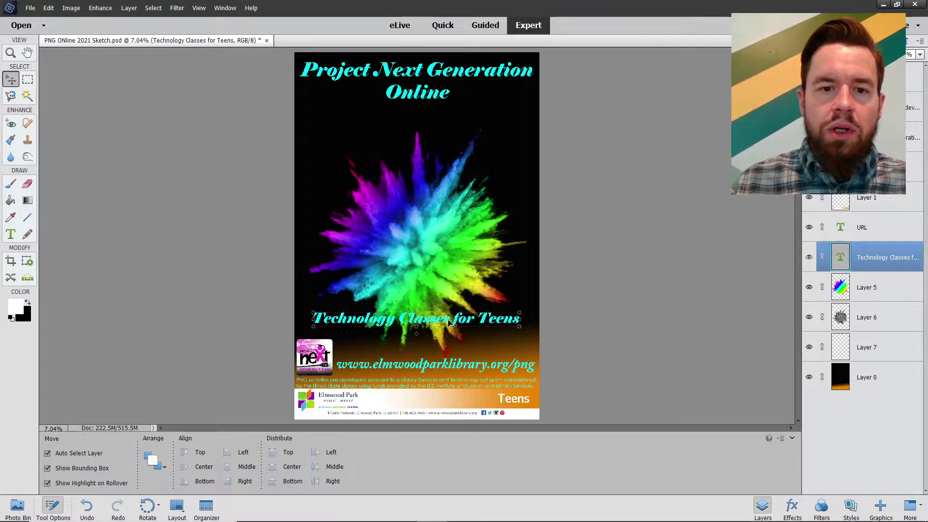
Change the web address line's font to Elephant Italic
{"action": "left_click", "coordinate": [435, 366]}
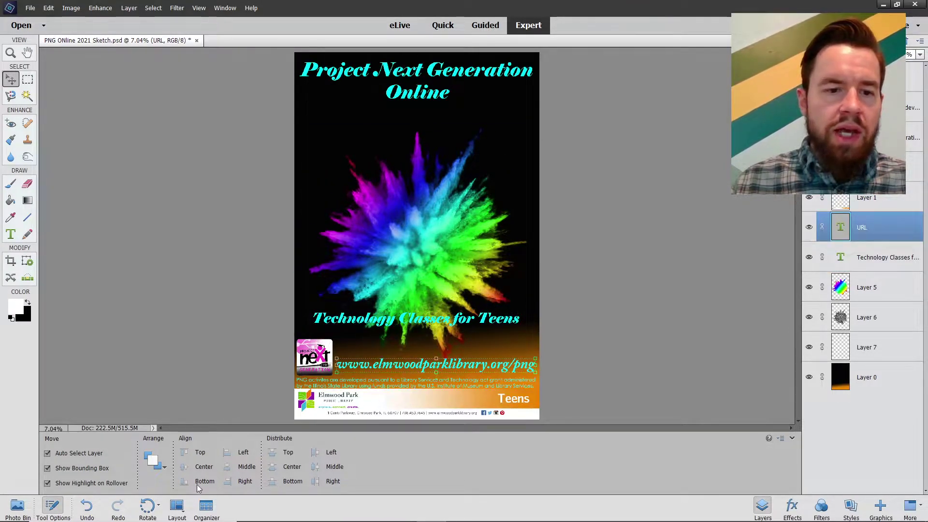
{"action": "left_click", "coordinate": [11, 234]}
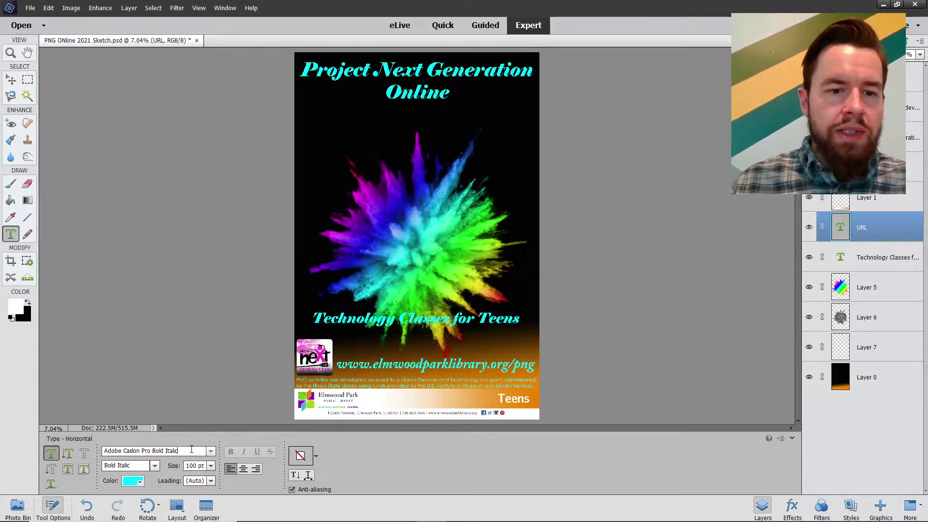
{"action": "left_click", "coordinate": [191, 449]}
{"action": "key", "text": "BackSpace"}
{"action": "key", "text": "BackSpace"}
{"action": "key", "text": "BackSpace"}
{"action": "key", "text": "BackSpace"}
{"action": "key", "text": "BackSpace"}
{"action": "key", "text": "BackSpace"}
{"action": "key", "text": "BackSpace"}
{"action": "key", "text": "BackSpace"}
{"action": "key", "text": "BackSpace"}
{"action": "key", "text": "BackSpace"}
{"action": "key", "text": "BackSpace"}
{"action": "key", "text": "BackSpace"}
{"action": "key", "text": "BackSpace"}
{"action": "key", "text": "BackSpace"}
{"action": "key", "text": "BackSpace"}
{"action": "key", "text": "BackSpace"}
{"action": "key", "text": "BackSpace"}
{"action": "key", "text": "BackSpace"}
{"action": "key", "text": "BackSpace"}
{"action": "key", "text": "BackSpace"}
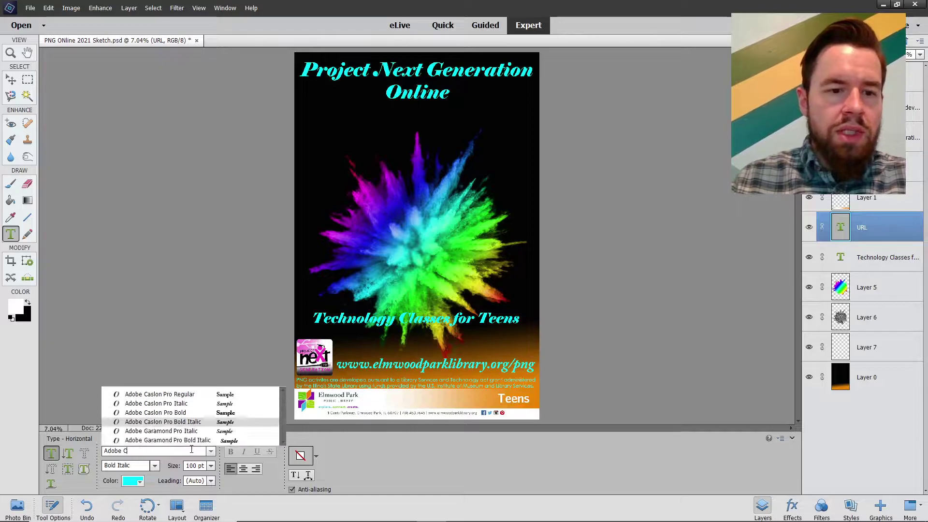
{"action": "type", "text": "elep"}
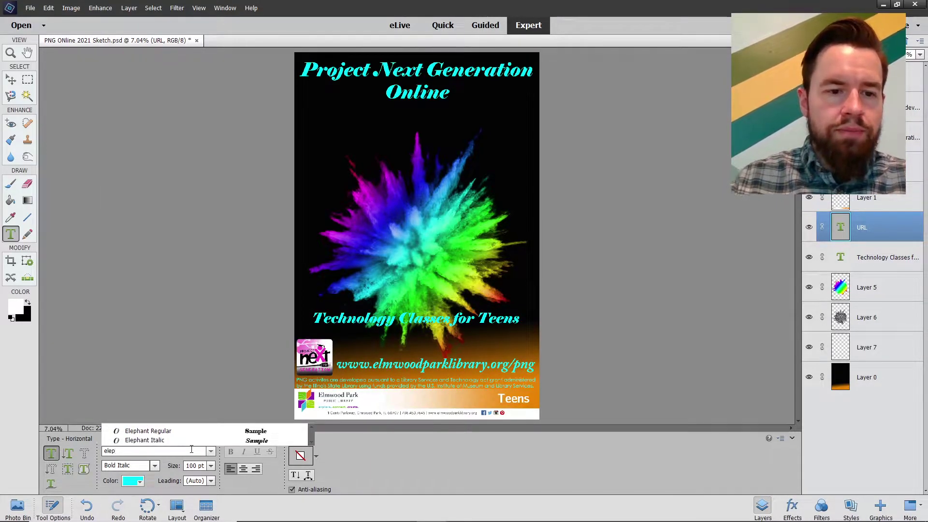
{"action": "left_click", "coordinate": [138, 440]}
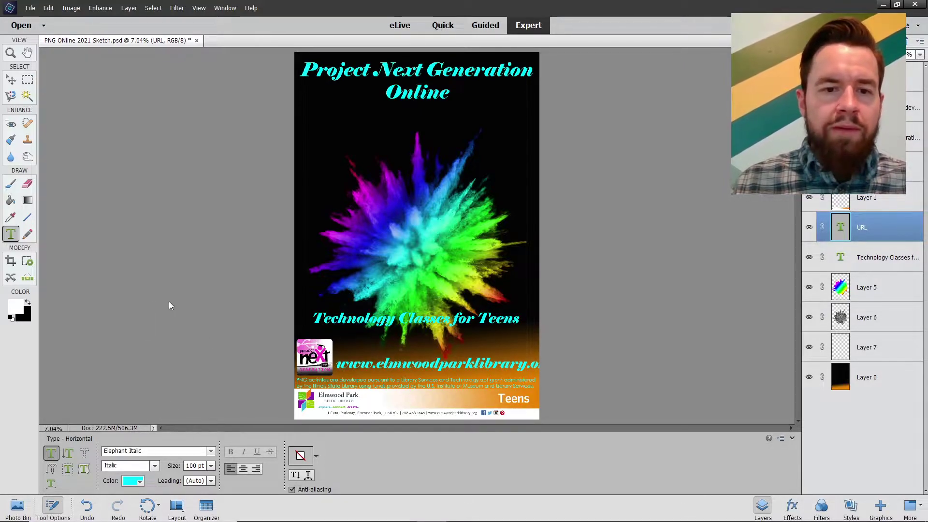
Select the grant-acknowledgement paragraph, colour it white and commit the edit
{"action": "left_click", "coordinate": [352, 382]}
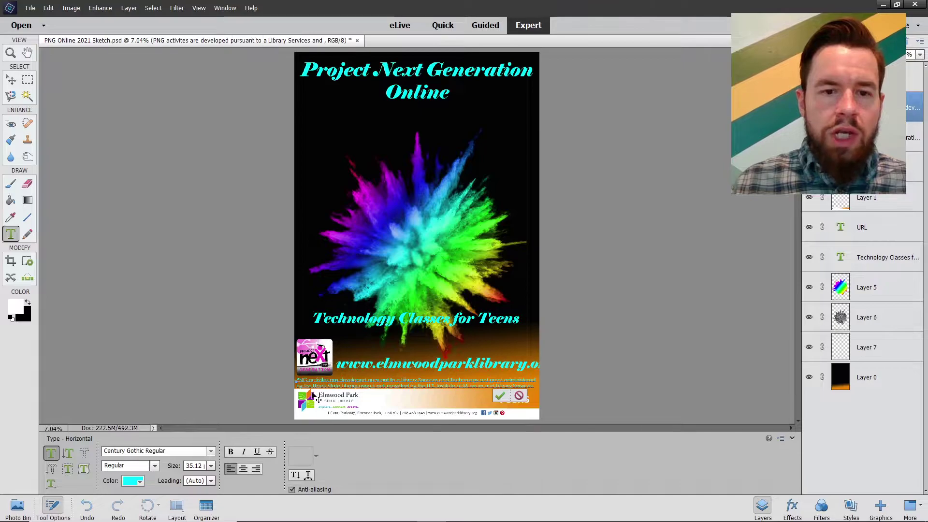
{"action": "left_click_drag", "start_coordinate": [318, 399], "coordinate": [207, 380]}
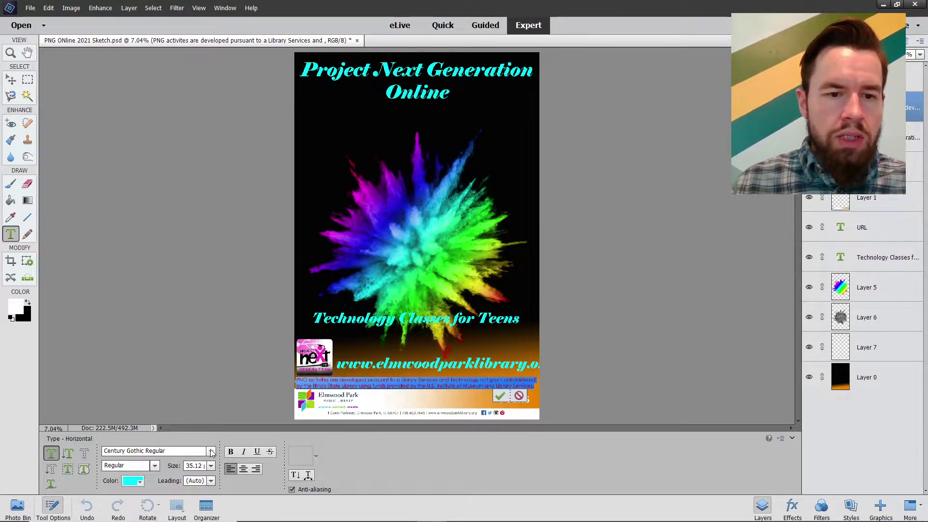
{"action": "left_click", "coordinate": [133, 481]}
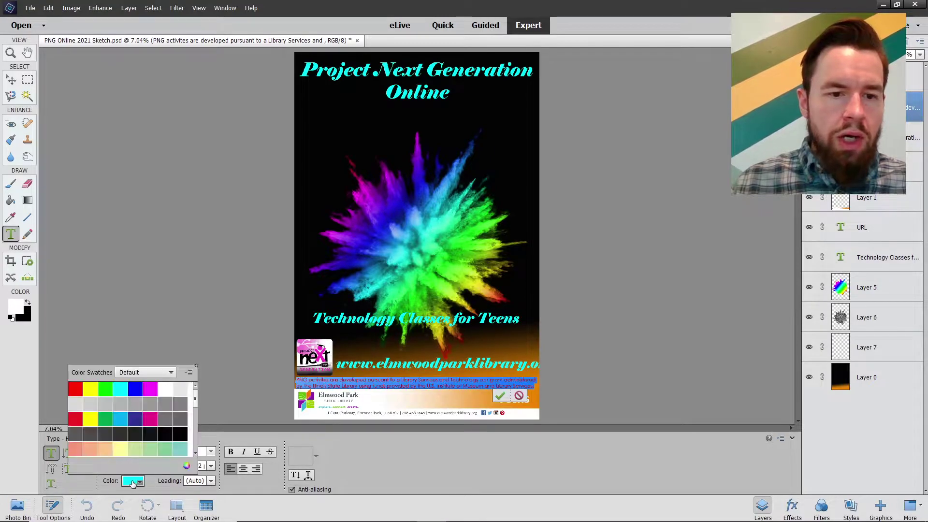
{"action": "left_click", "coordinate": [168, 393]}
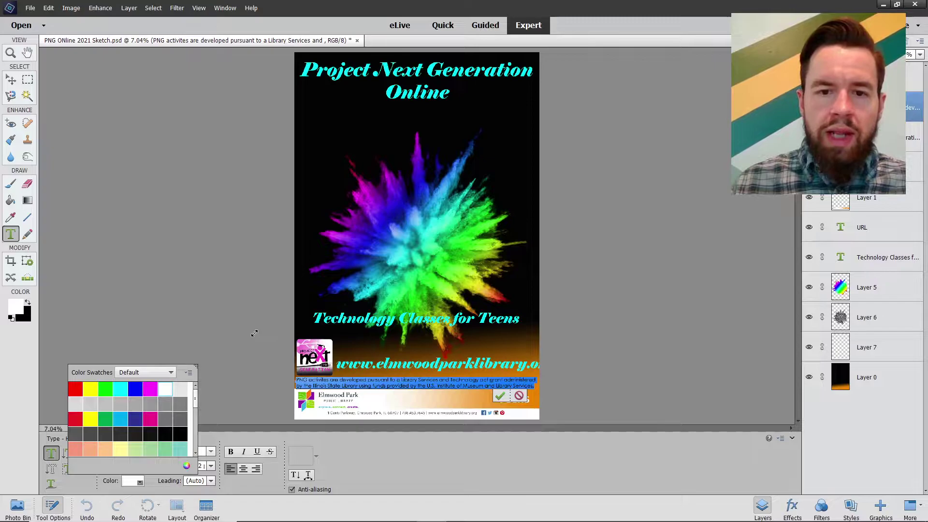
{"action": "left_click", "coordinate": [227, 355]}
{"action": "key", "text": "v"}
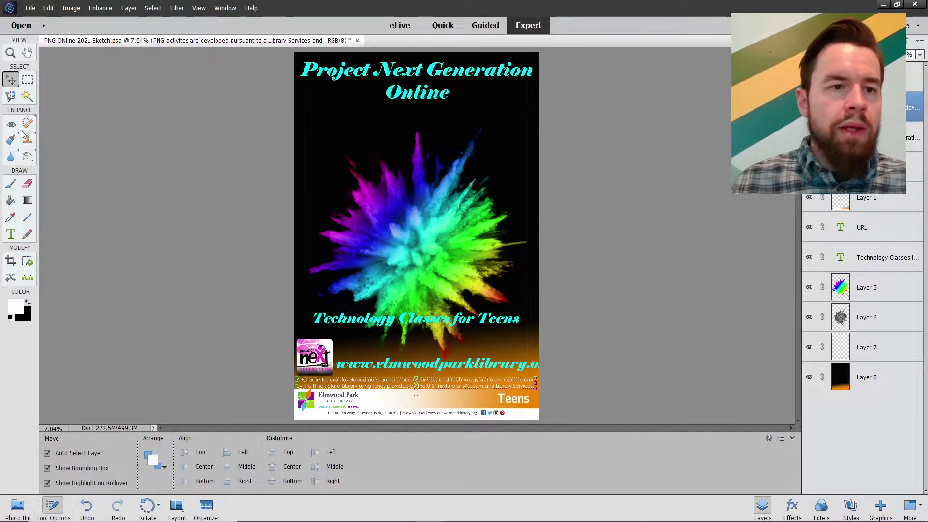
{"action": "left_click", "coordinate": [9, 53]}
{"action": "left_click_drag", "start_coordinate": [276, 330], "coordinate": [568, 402]}
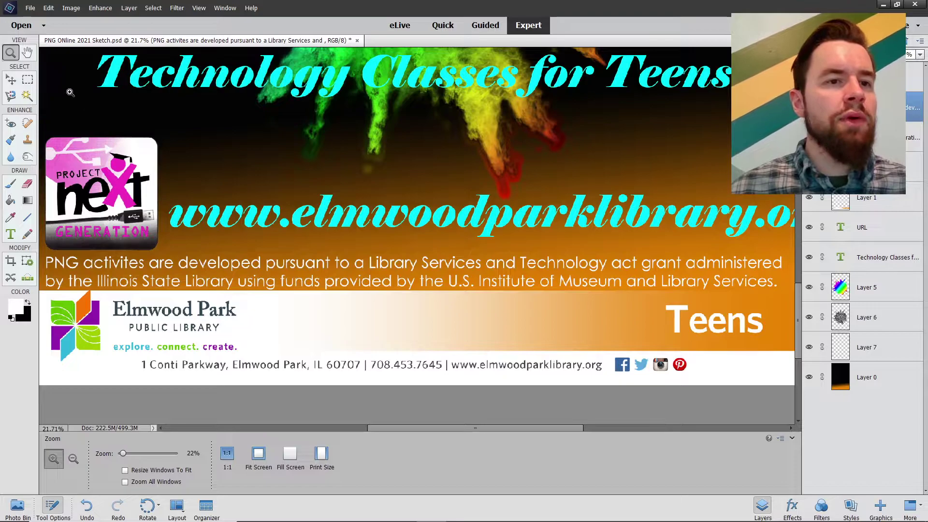
{"action": "right_click", "coordinate": [186, 131]}
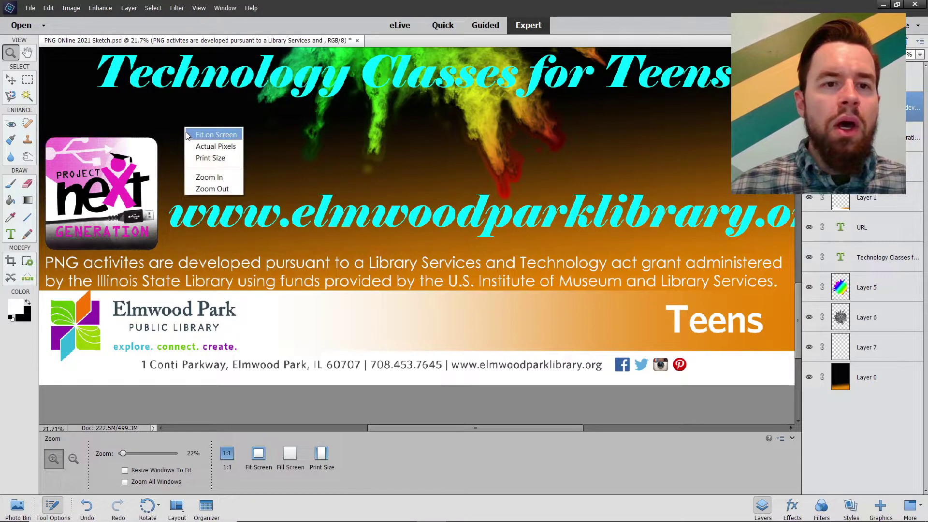
{"action": "left_click", "coordinate": [198, 160]}
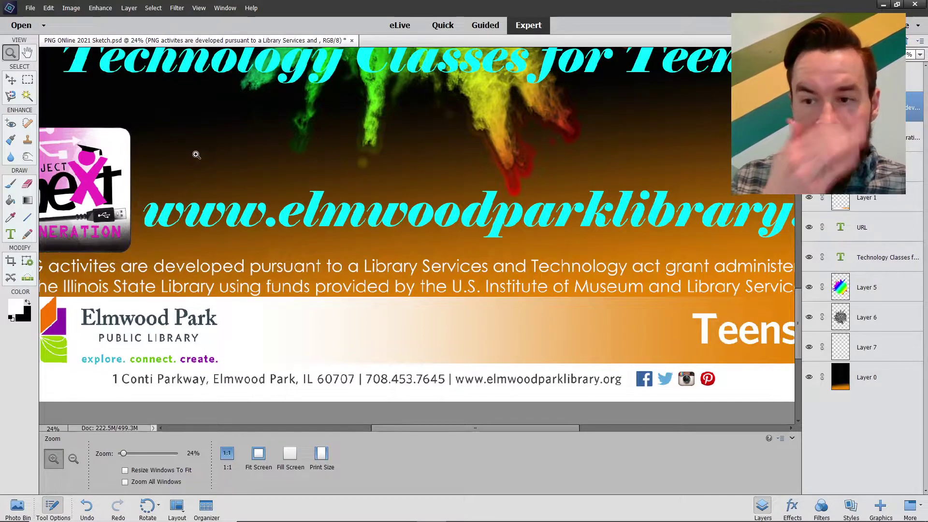
{"action": "right_click", "coordinate": [189, 151]}
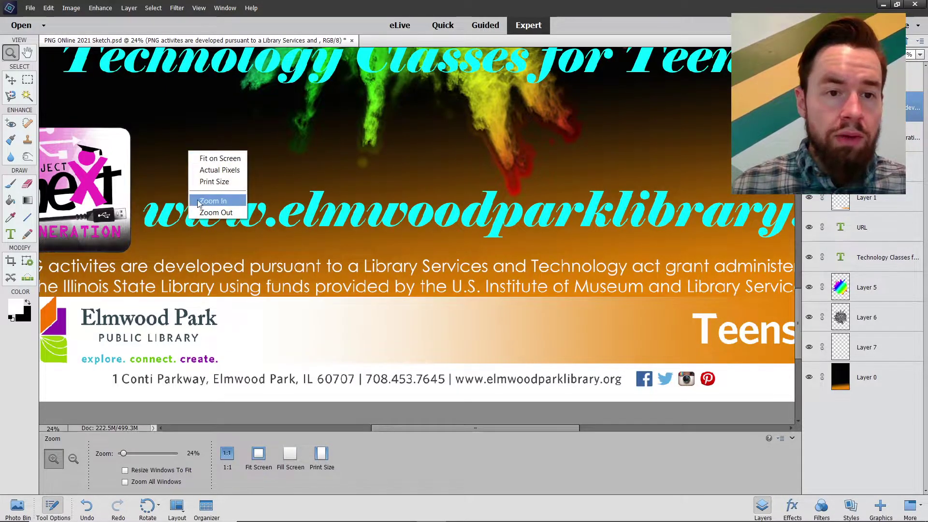
{"action": "left_click", "coordinate": [202, 160]}
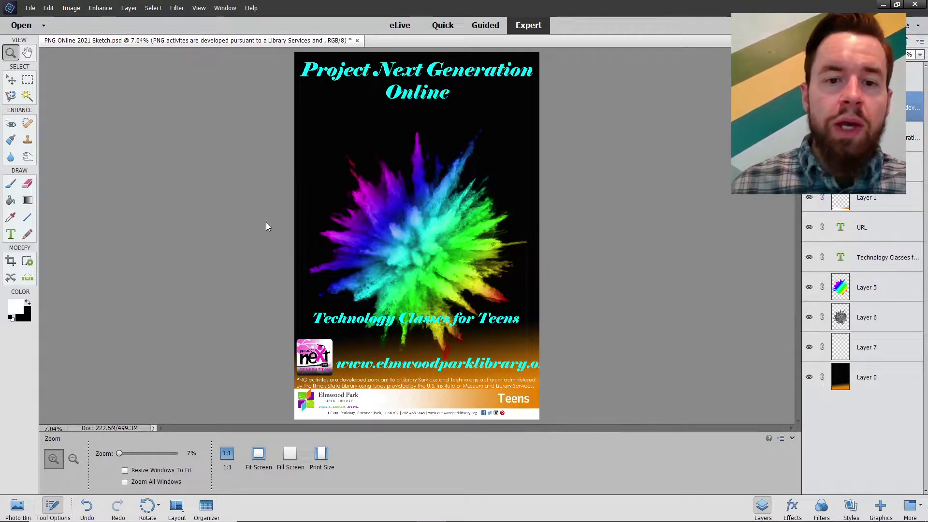
{"action": "key", "text": "v"}
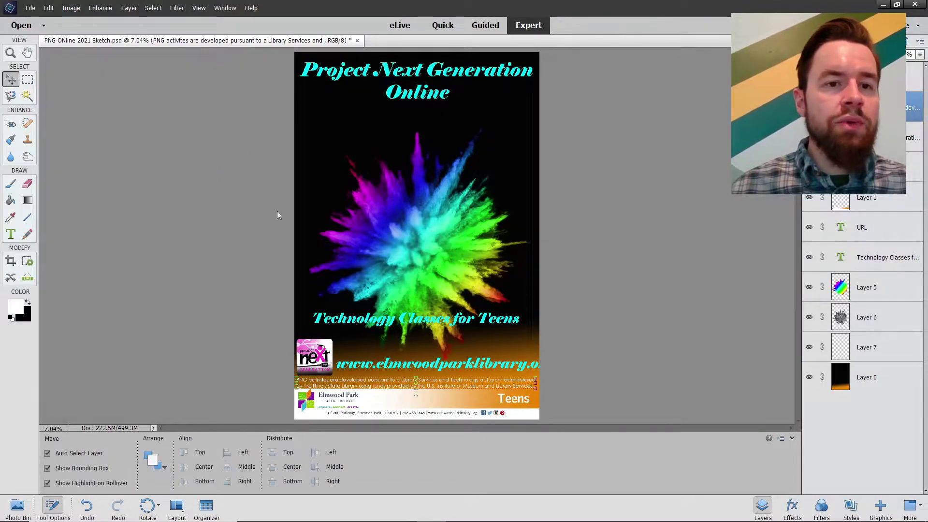
Drag the Technology Classes for Teens tagline up beneath the title, then select the URL layer
{"action": "left_click_drag", "start_coordinate": [348, 322], "coordinate": [351, 144]}
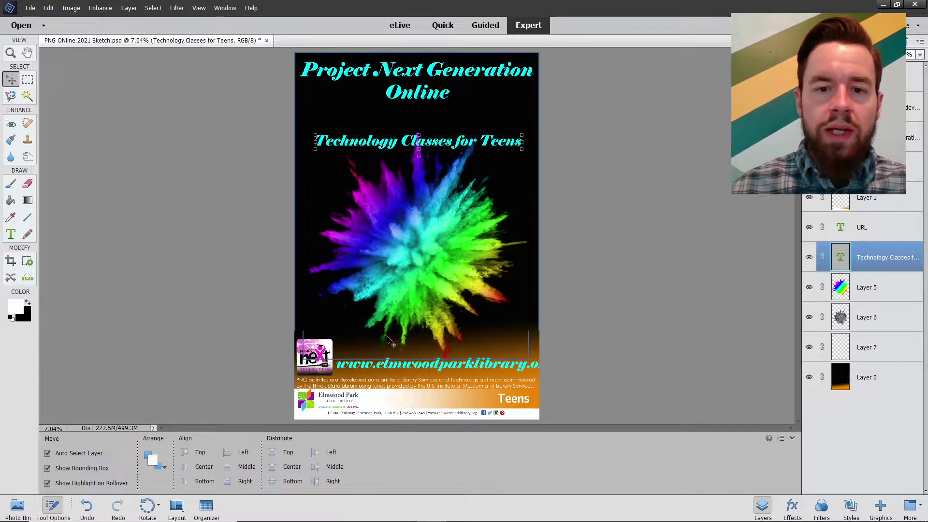
{"action": "left_click", "coordinate": [508, 363]}
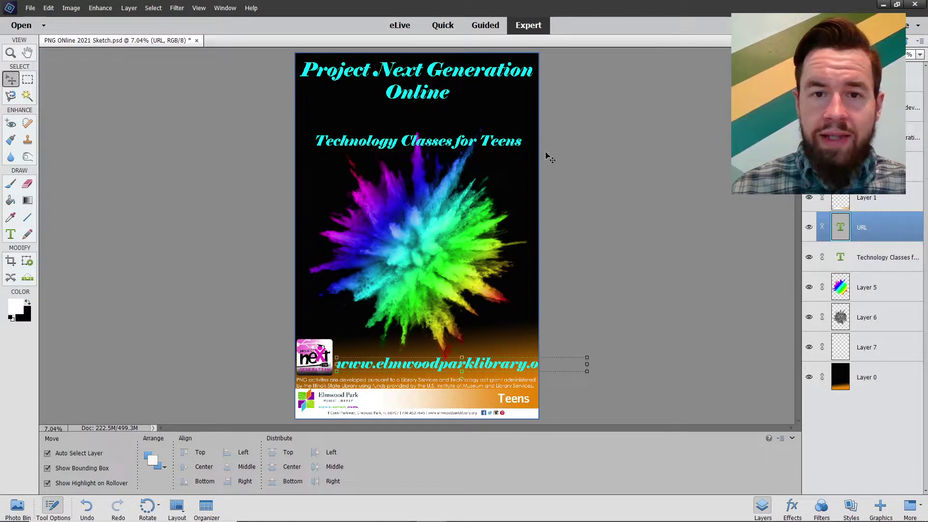
Select the title layer and show all styles in the Styles panel
{"action": "left_click", "coordinate": [851, 513]}
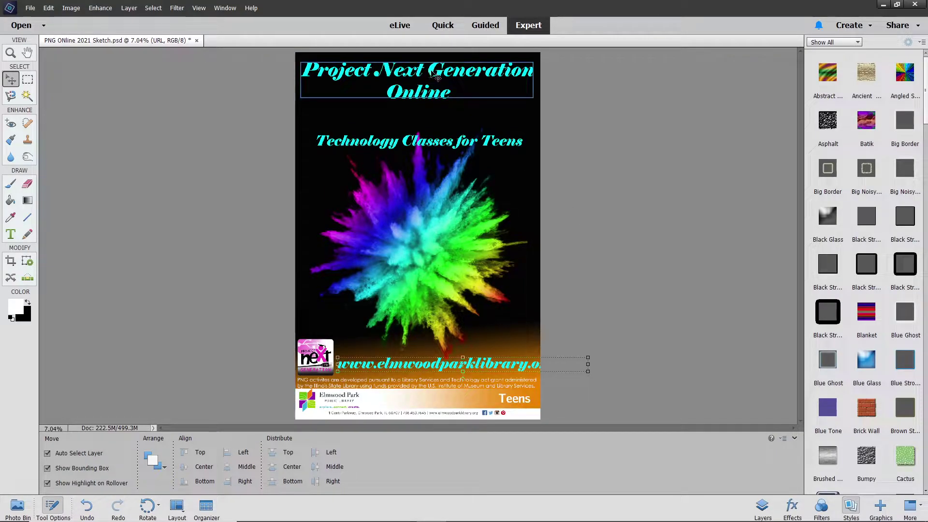
{"action": "left_click", "coordinate": [435, 75]}
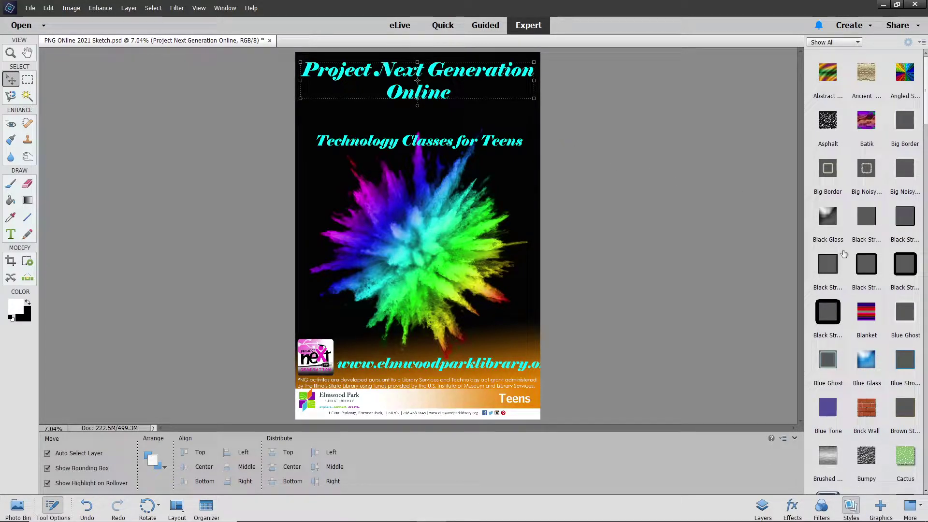
{"action": "left_click", "coordinate": [851, 42]}
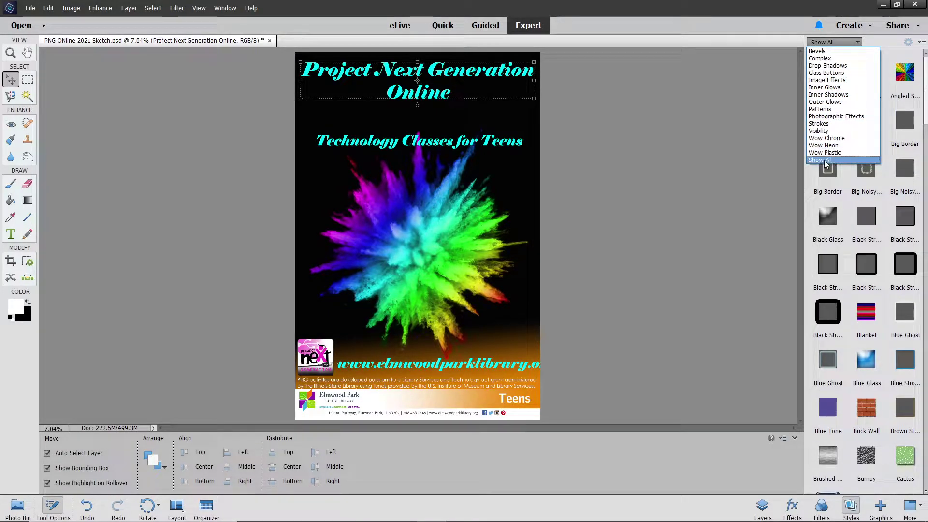
{"action": "left_click", "coordinate": [851, 43]}
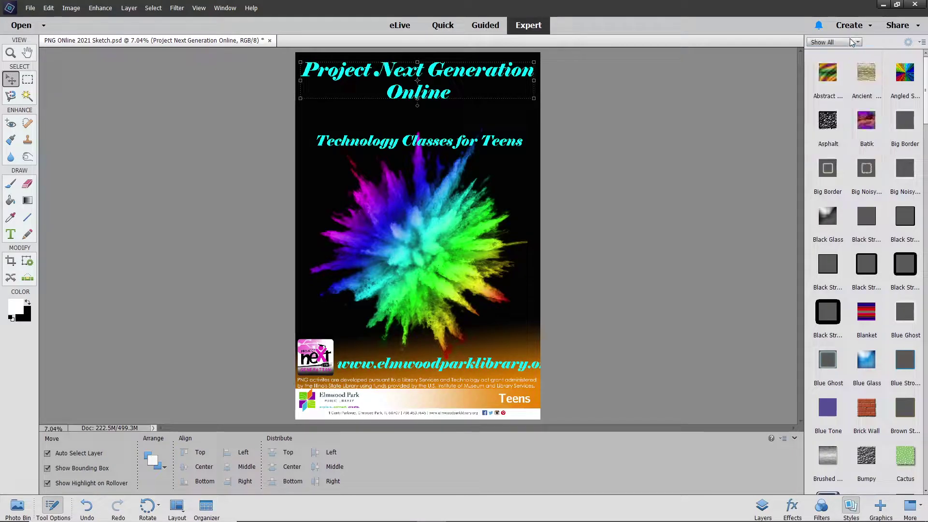
Browse the style thumbnails and apply Blue Glass to the title
{"action": "scroll", "coordinate": [850, 139], "scroll_direction": "down", "scroll_amount": 1}
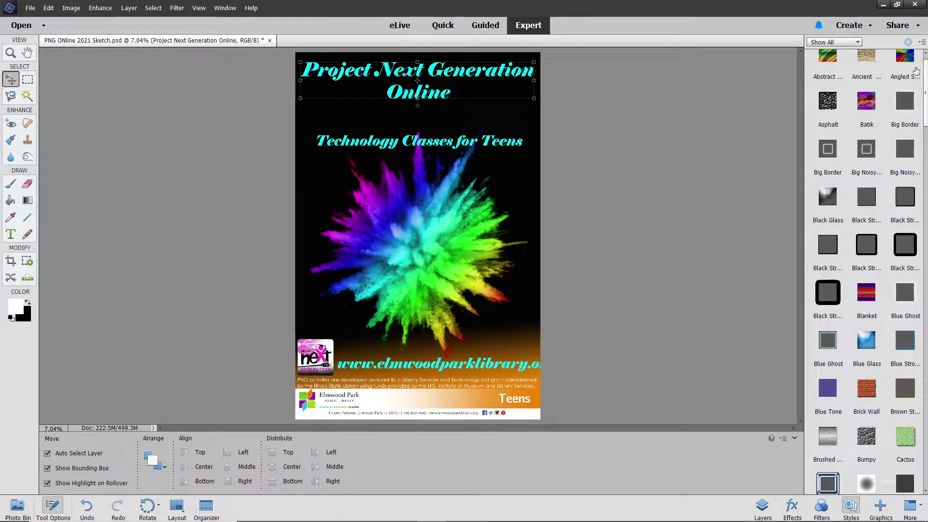
{"action": "scroll", "coordinate": [916, 123], "scroll_direction": "down", "scroll_amount": 6}
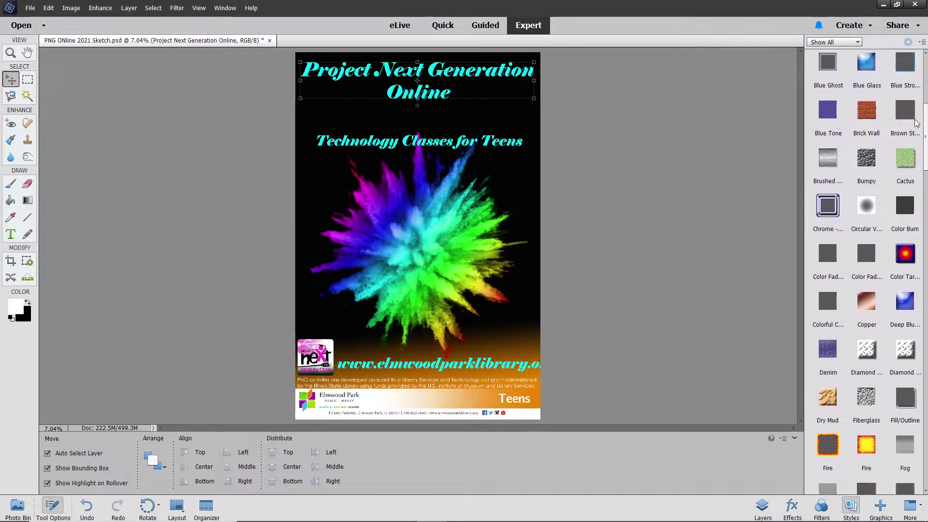
{"action": "left_click_drag", "start_coordinate": [924, 125], "coordinate": [925, 449]}
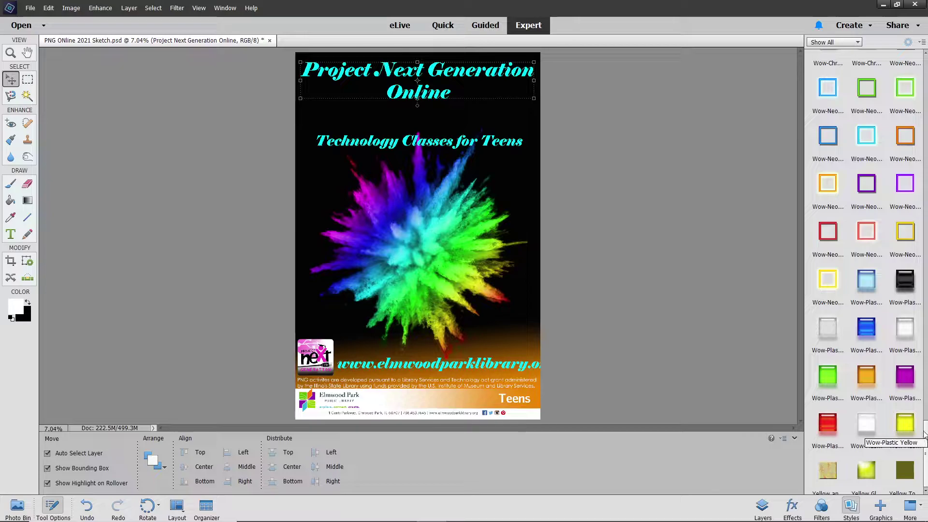
{"action": "left_click_drag", "start_coordinate": [924, 435], "coordinate": [909, 337]}
{"action": "scroll", "coordinate": [910, 336], "scroll_direction": "up", "scroll_amount": 4}
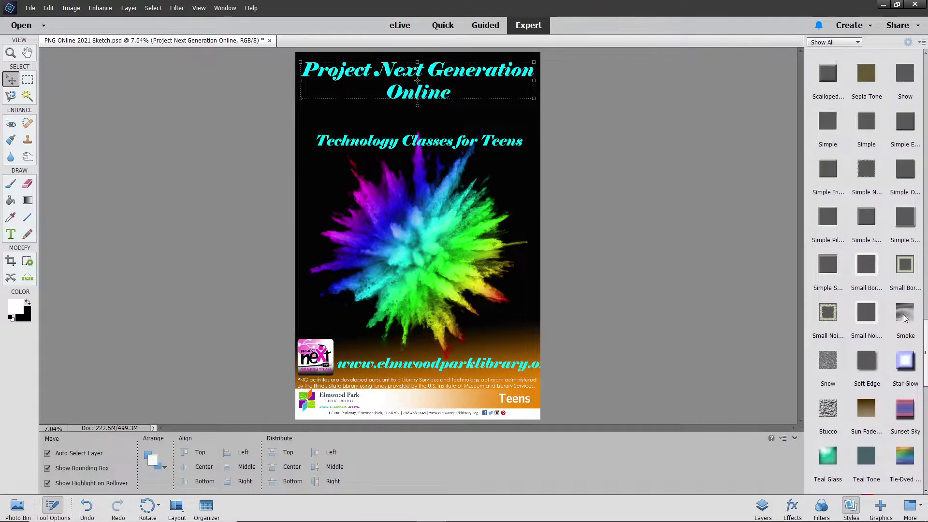
{"action": "scroll", "coordinate": [913, 305], "scroll_direction": "up", "scroll_amount": 6}
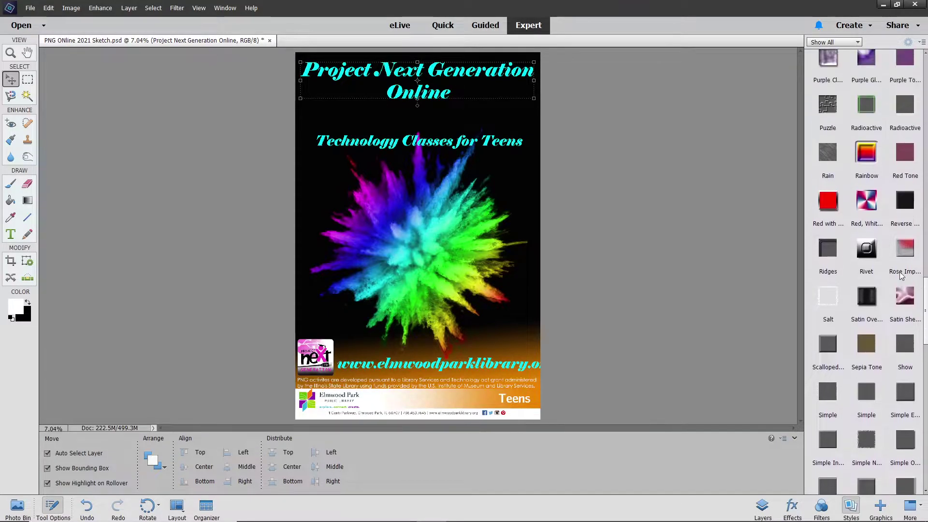
{"action": "scroll", "coordinate": [900, 264], "scroll_direction": "up", "scroll_amount": 5}
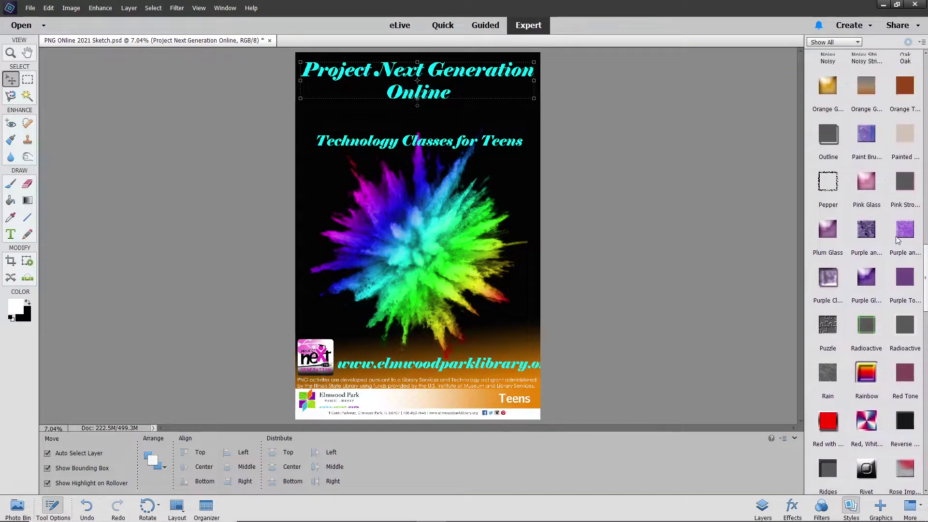
{"action": "scroll", "coordinate": [900, 221], "scroll_direction": "up", "scroll_amount": 6}
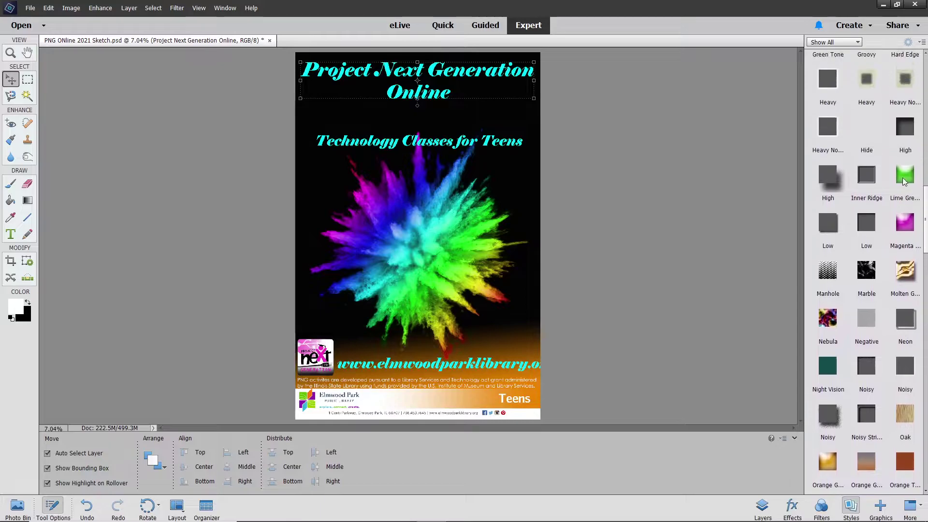
{"action": "scroll", "coordinate": [910, 179], "scroll_direction": "up", "scroll_amount": 3}
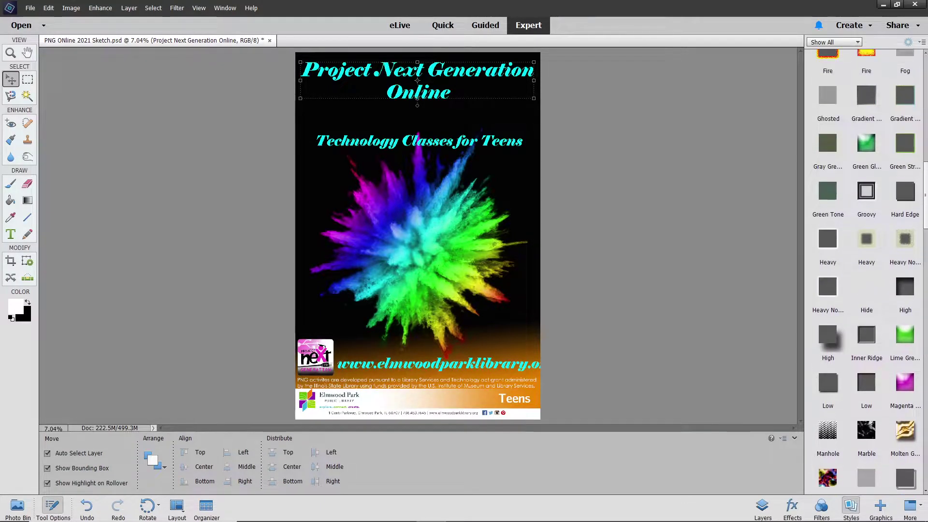
{"action": "left_click_drag", "start_coordinate": [923, 153], "coordinate": [921, 70]}
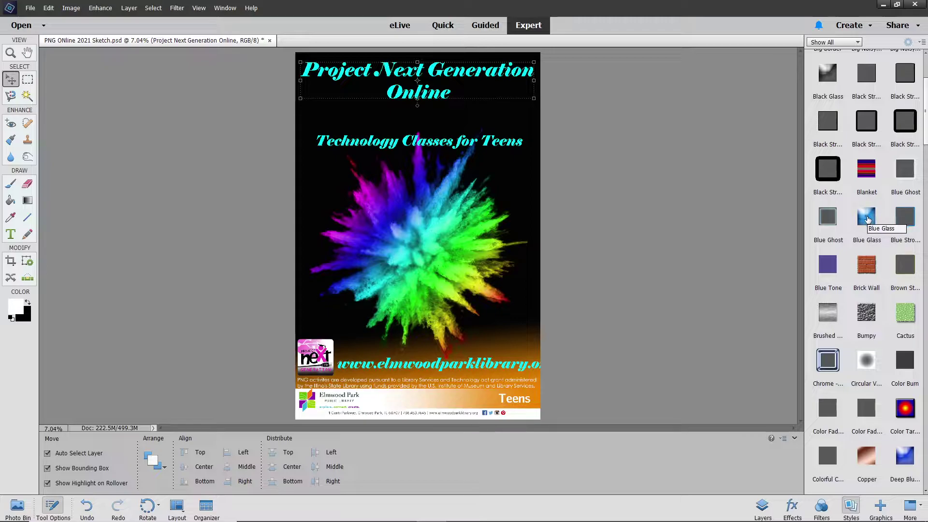
{"action": "left_click", "coordinate": [867, 220]}
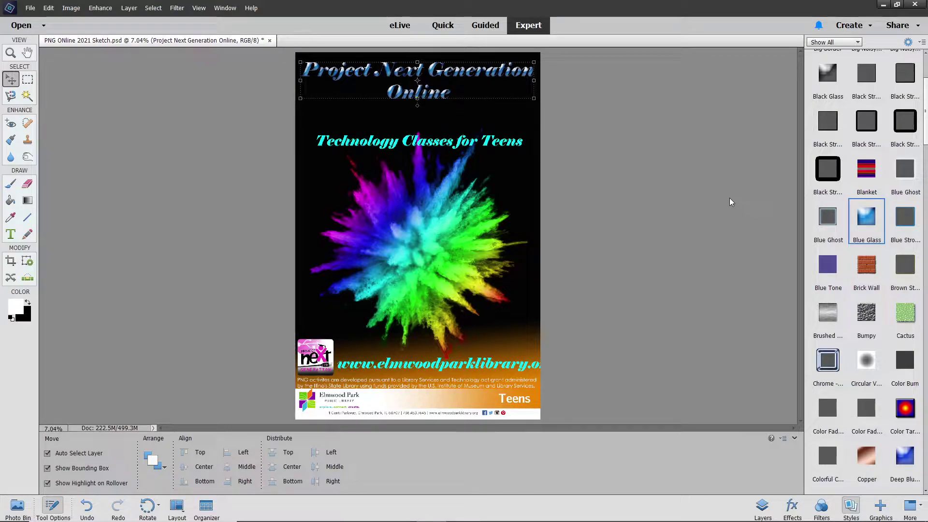
{"action": "left_click", "coordinate": [10, 53]}
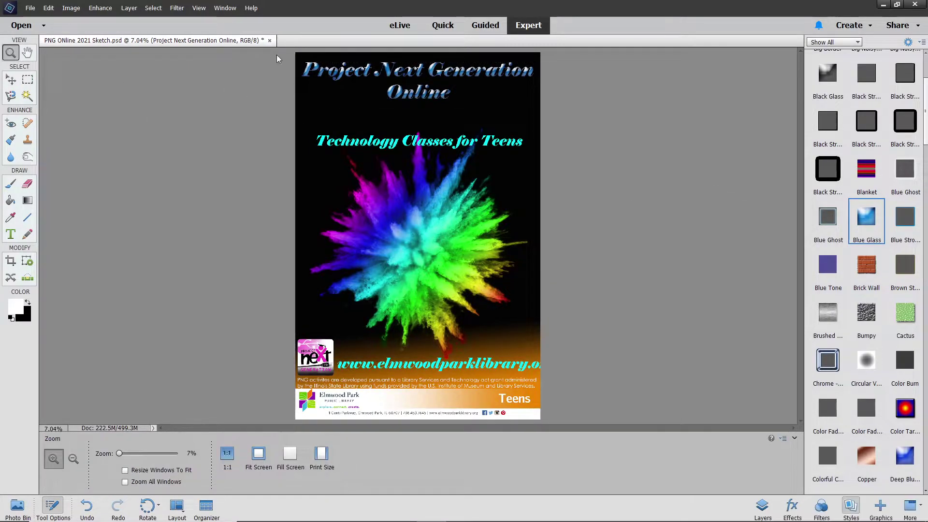
Zoom in on the title, compare Blue Stroke and Blue Glass, then apply Blue Ghost
{"action": "left_click_drag", "start_coordinate": [285, 55], "coordinate": [556, 101]}
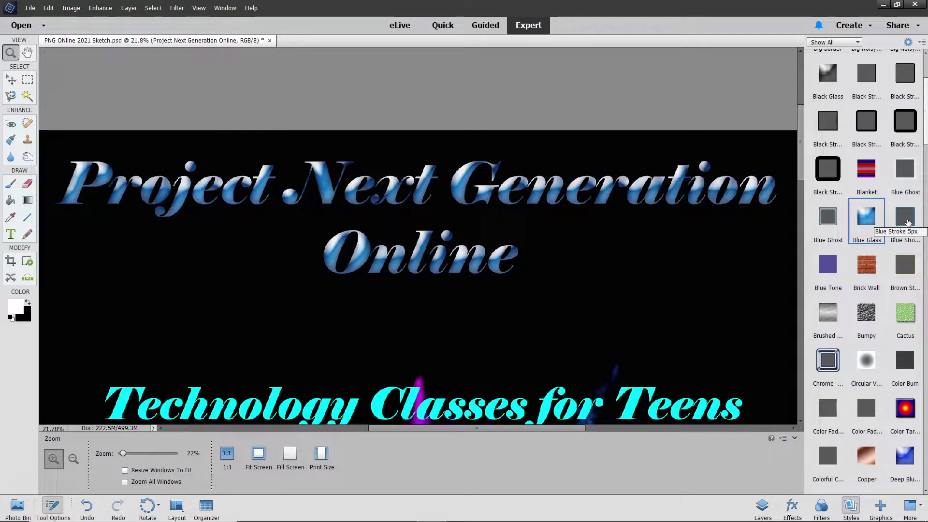
{"action": "left_click", "coordinate": [906, 220]}
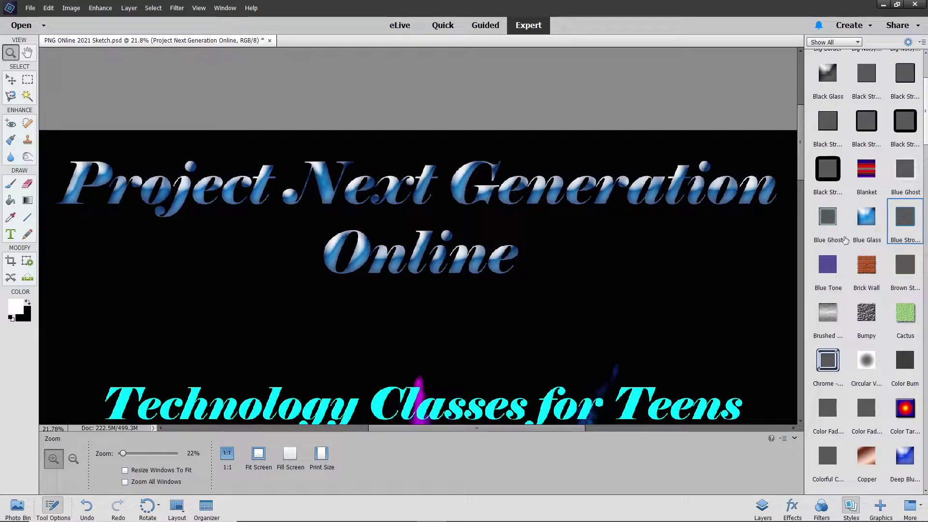
{"action": "left_click", "coordinate": [879, 222]}
{"action": "left_click", "coordinate": [905, 219]}
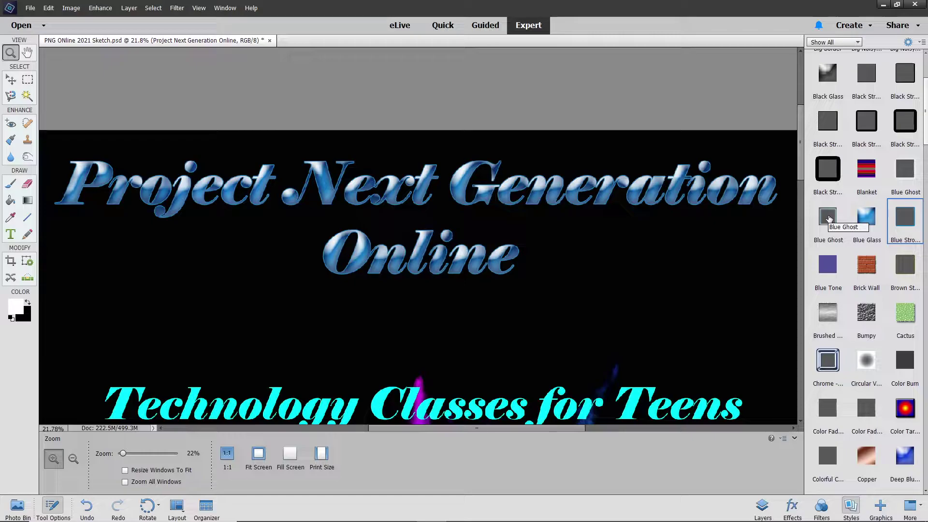
{"action": "left_click", "coordinate": [828, 216]}
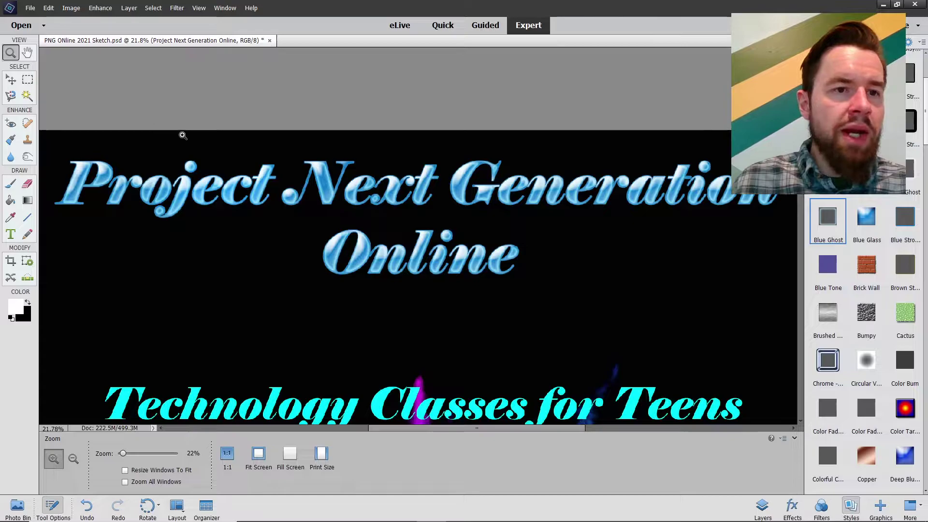
Fit the whole poster on screen from the canvas context menu
{"action": "right_click", "coordinate": [236, 125]}
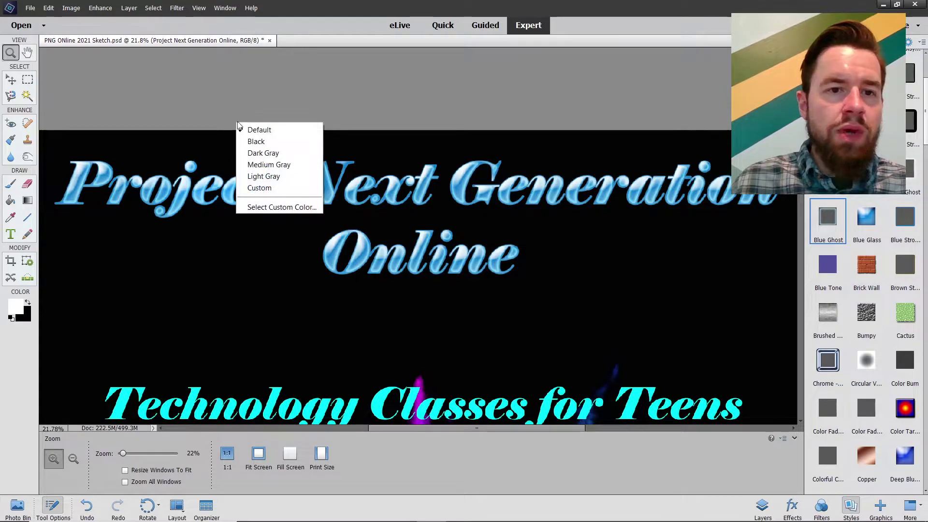
{"action": "right_click", "coordinate": [205, 146]}
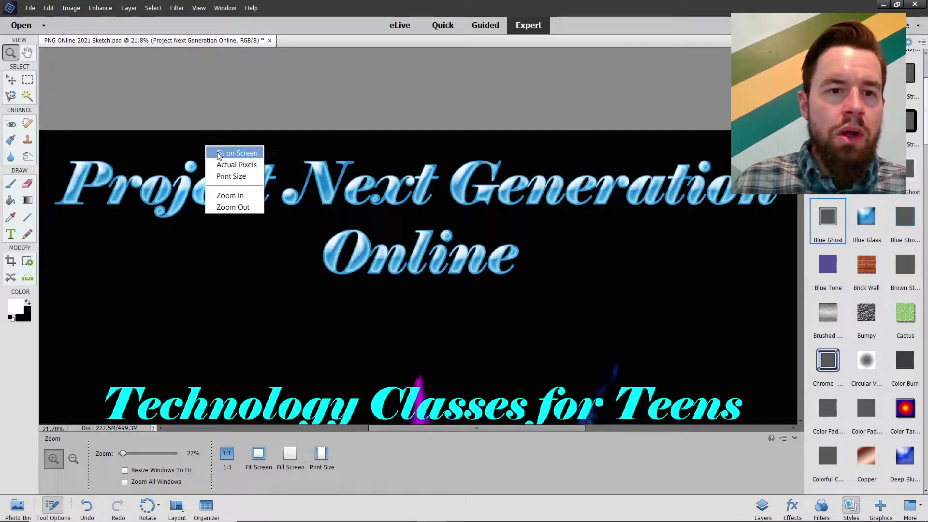
{"action": "left_click", "coordinate": [218, 154]}
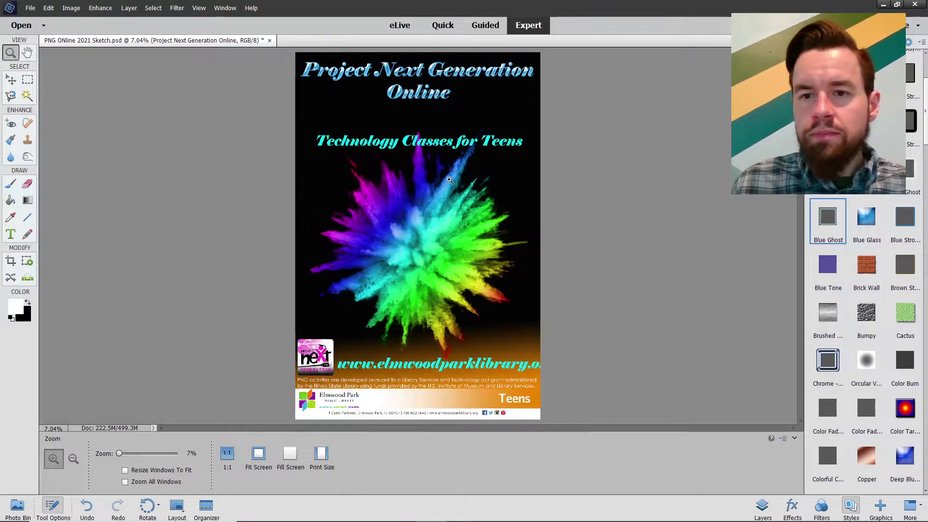
Show the Layers panel and review the title's Inner Glow style settings, cancelling without changes
{"action": "left_click", "coordinate": [762, 507]}
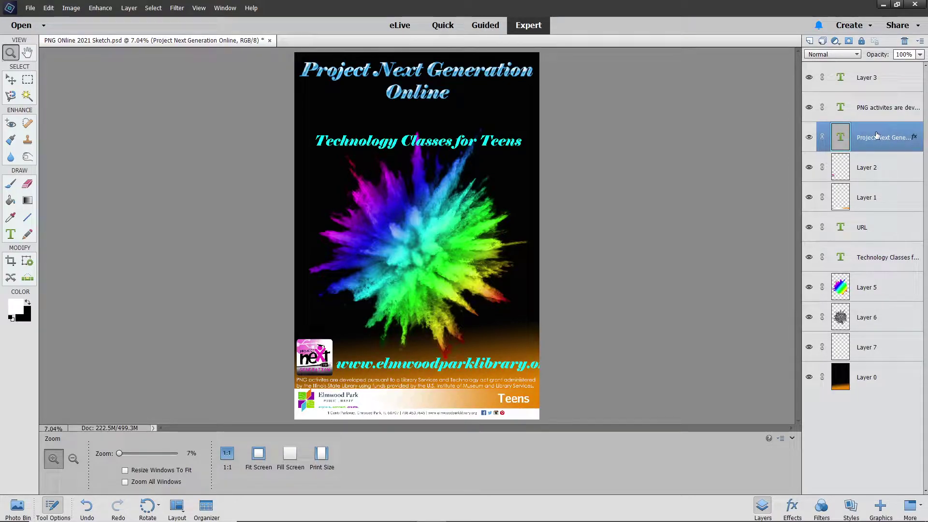
{"action": "double_click", "coordinate": [914, 138]}
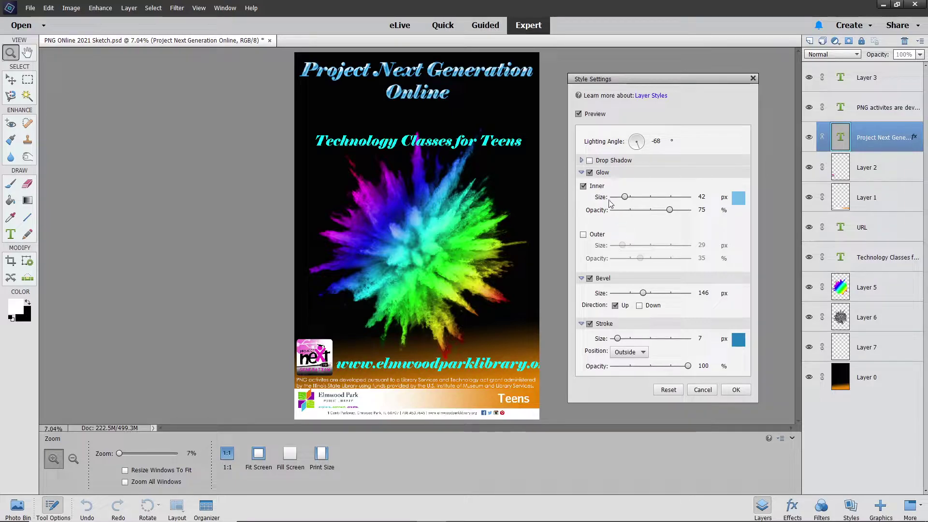
{"action": "left_click", "coordinate": [583, 186]}
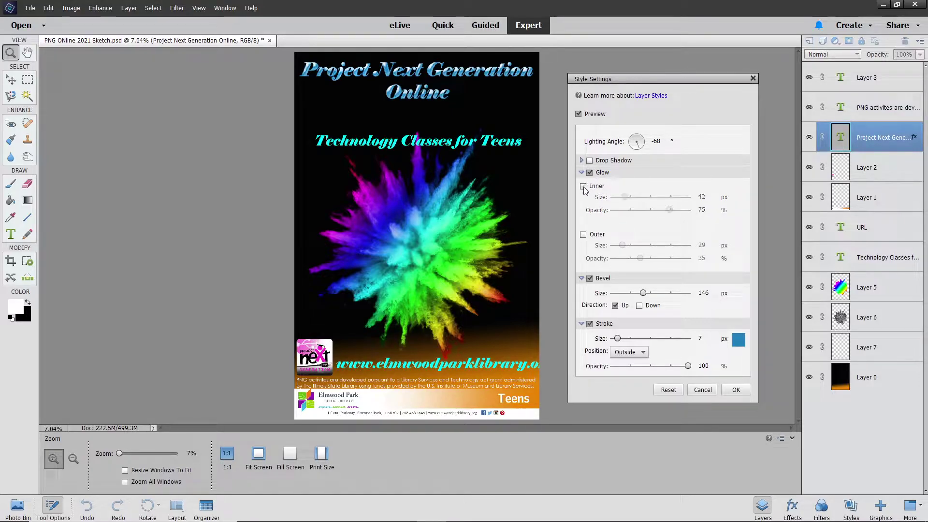
{"action": "left_click", "coordinate": [583, 187]}
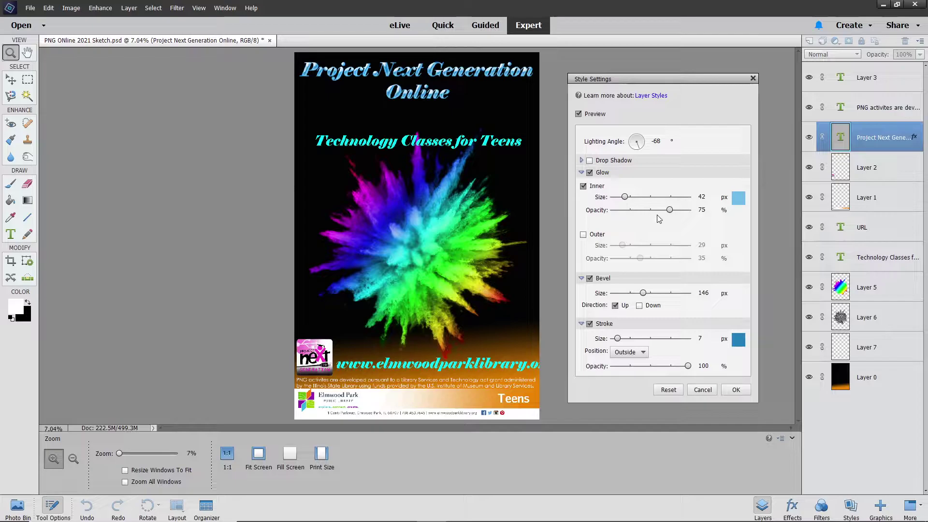
{"action": "left_click", "coordinate": [703, 390]}
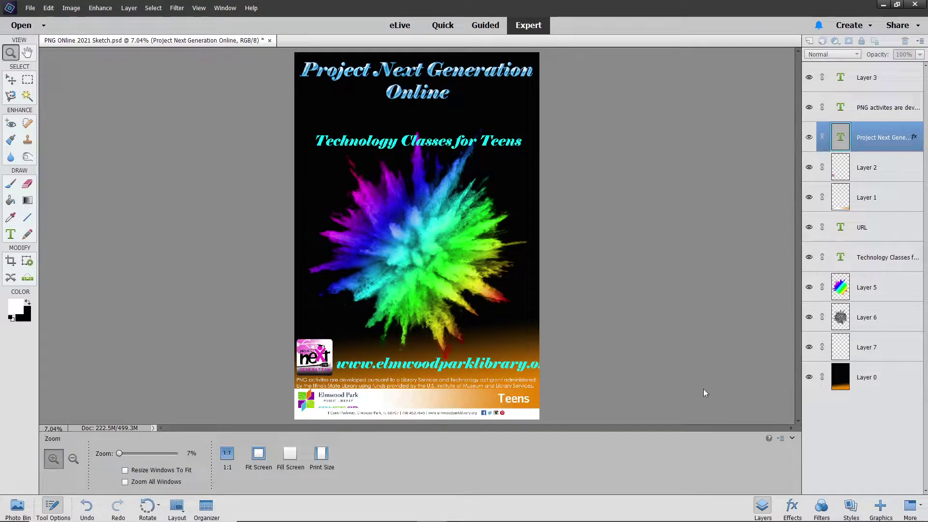
Copy the title's layer style and paste it onto the tagline and URL layers
{"action": "right_click", "coordinate": [888, 138]}
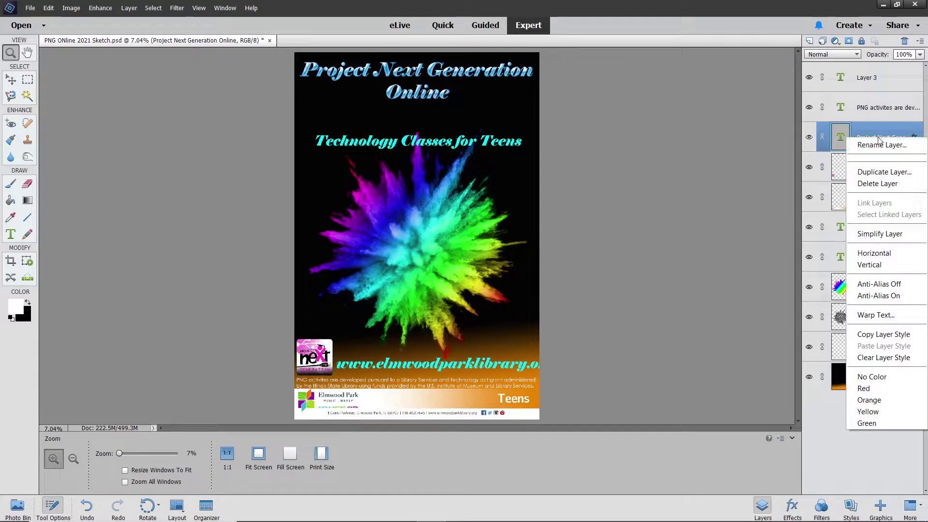
{"action": "left_click", "coordinate": [875, 337]}
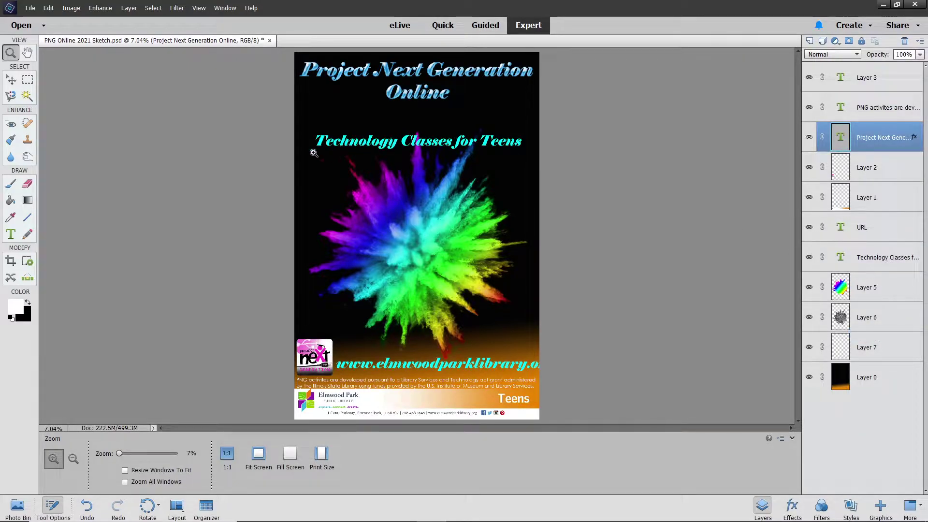
{"action": "left_click", "coordinate": [11, 78]}
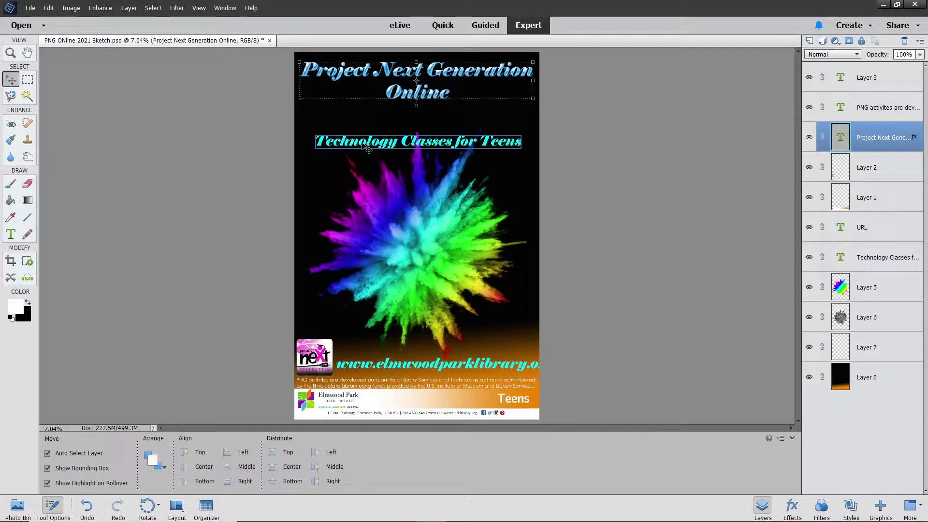
{"action": "left_click", "coordinate": [363, 145]}
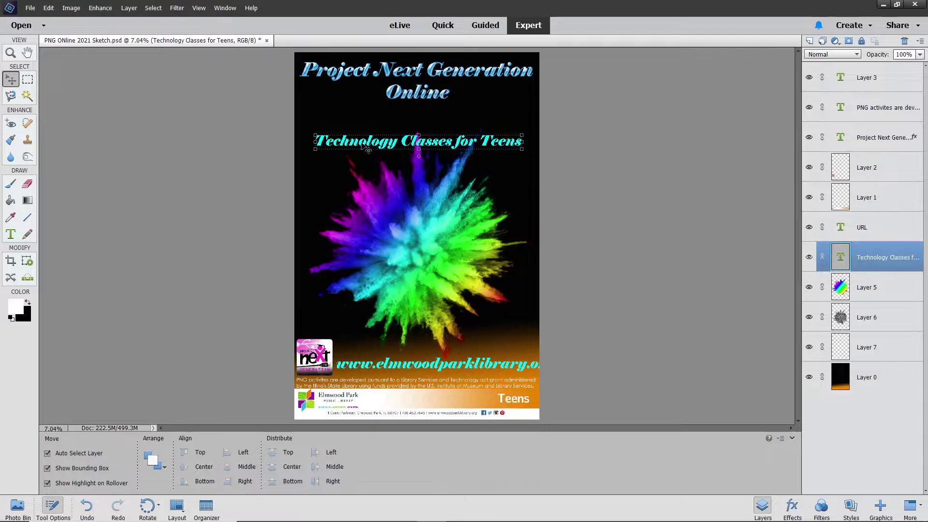
{"action": "right_click", "coordinate": [878, 249]}
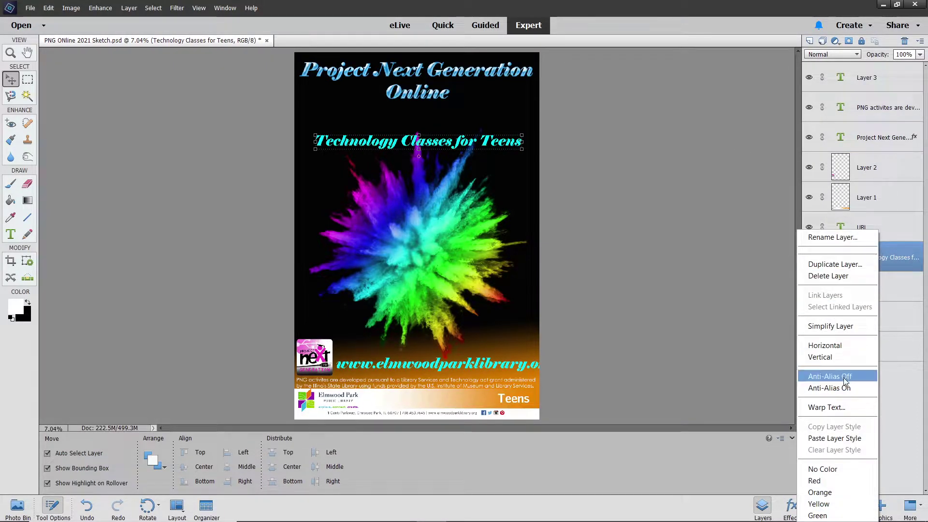
{"action": "left_click", "coordinate": [833, 437]}
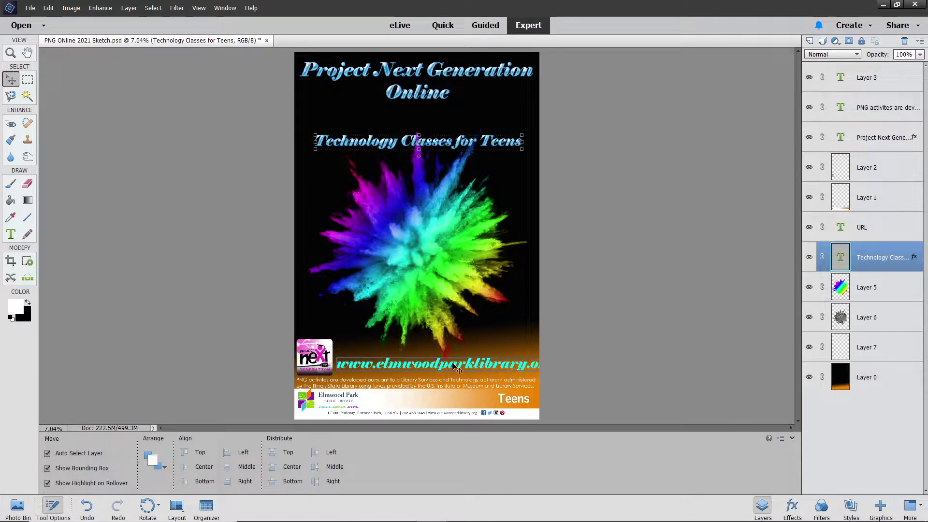
{"action": "right_click", "coordinate": [877, 227]}
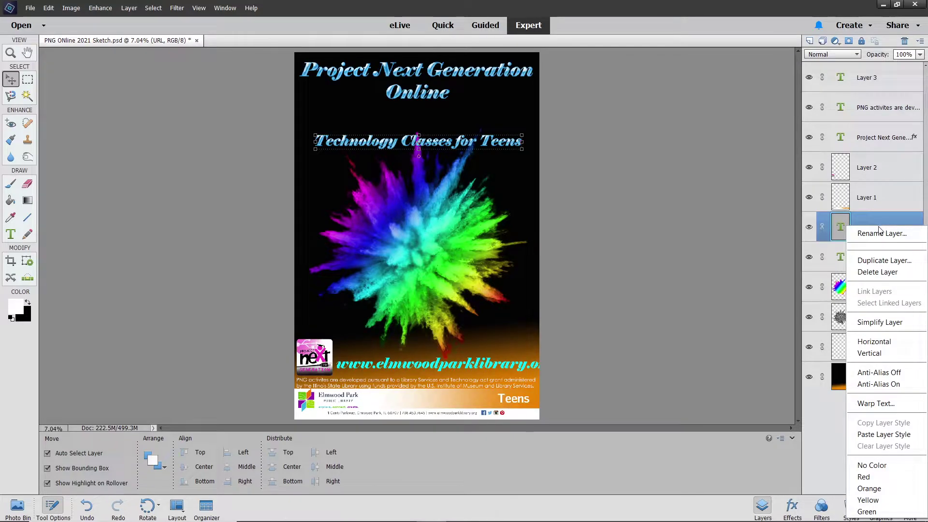
{"action": "left_click", "coordinate": [868, 433]}
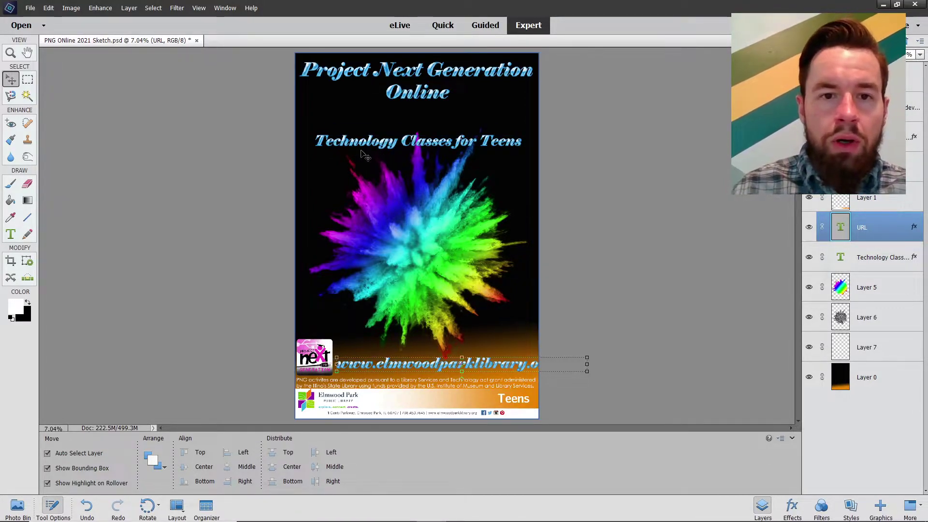
Move the tagline down just above the URL, undoing a trial colour-burst move
{"action": "left_click_drag", "start_coordinate": [360, 148], "coordinate": [350, 319]}
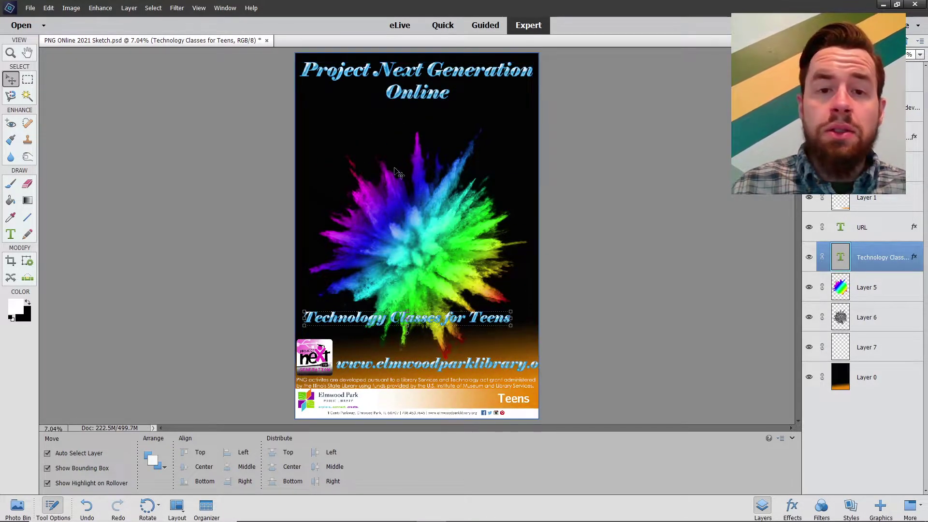
{"action": "left_click", "coordinate": [404, 203]}
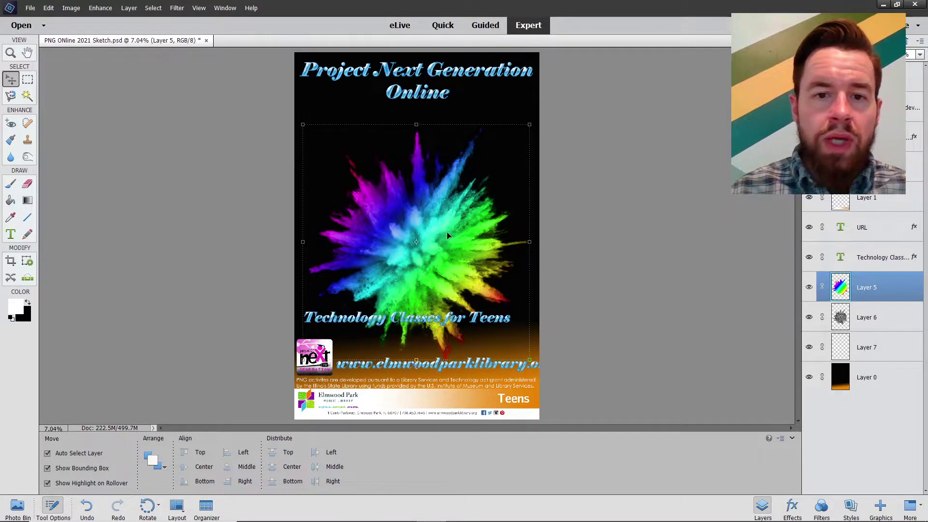
{"action": "left_click_drag", "start_coordinate": [447, 234], "coordinate": [426, 193]}
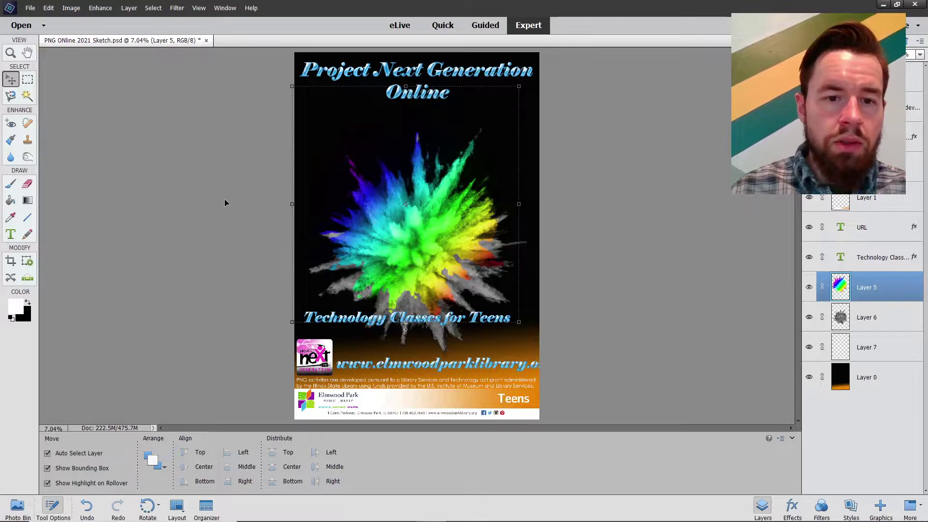
{"action": "key", "text": "ctrl+z"}
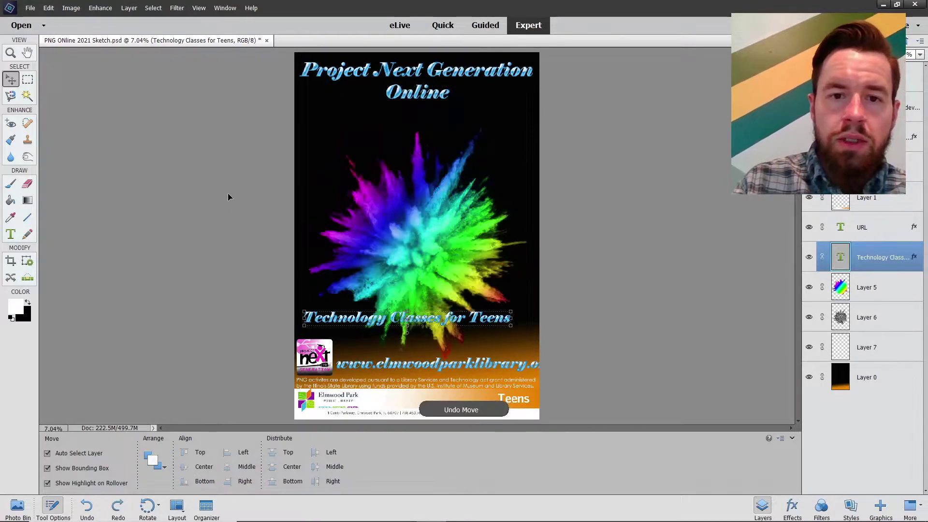
Link Layer 5 and Layer 6 and move the colour burst up and left
{"action": "left_click", "coordinate": [823, 261]}
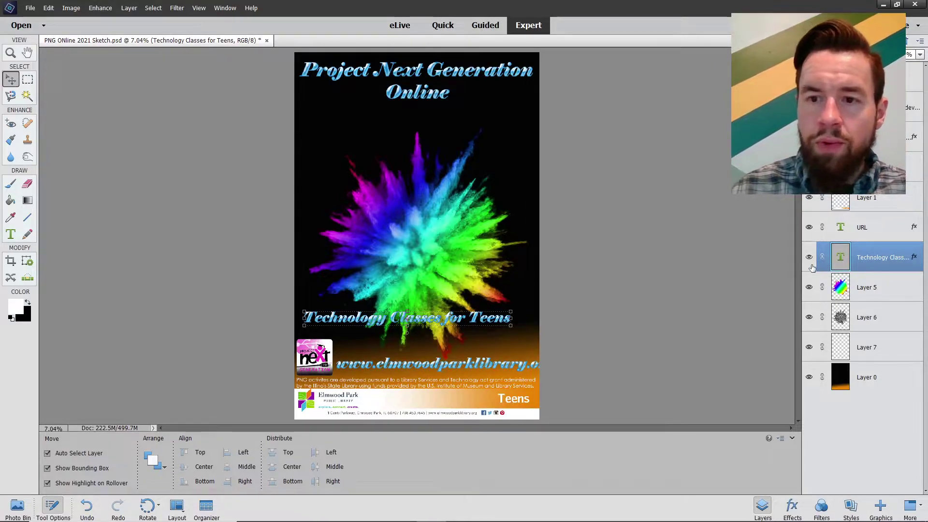
{"action": "left_click", "coordinate": [890, 285]}
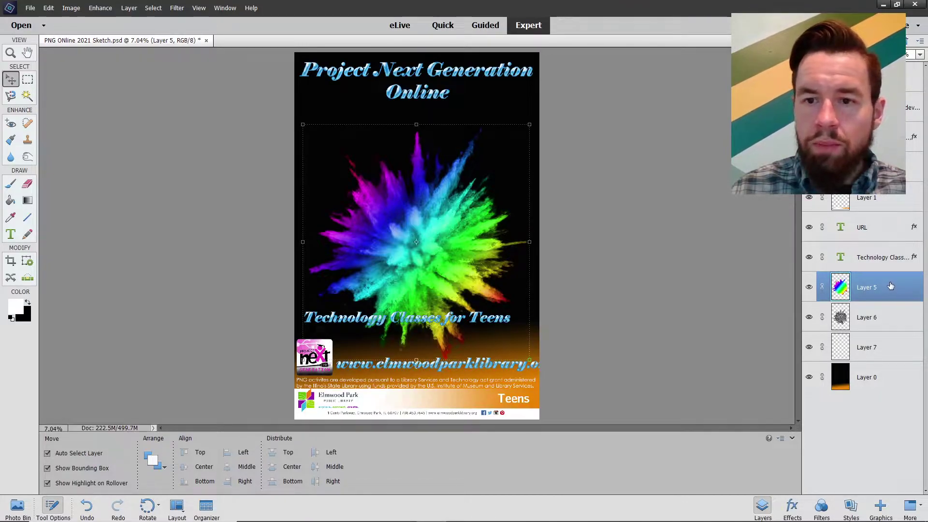
{"action": "left_click", "coordinate": [893, 318], "text": "ctrl"}
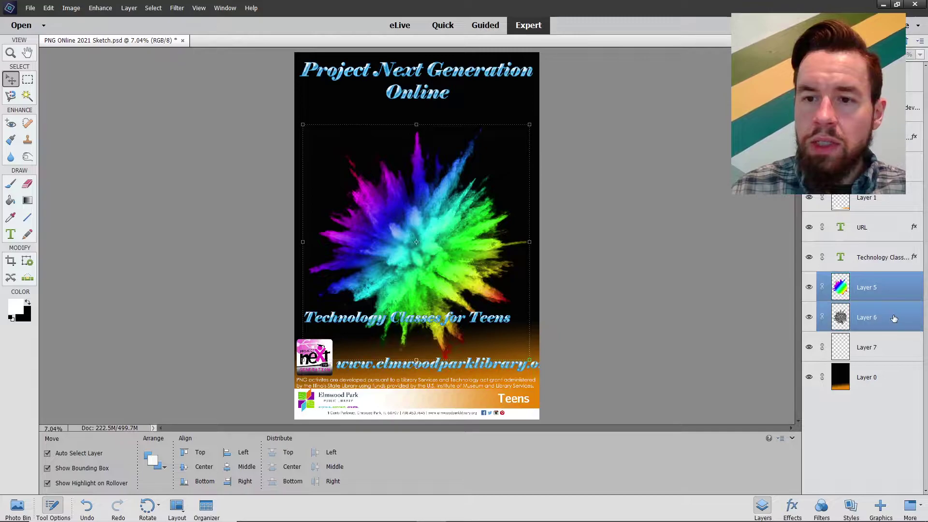
{"action": "left_click", "coordinate": [822, 317]}
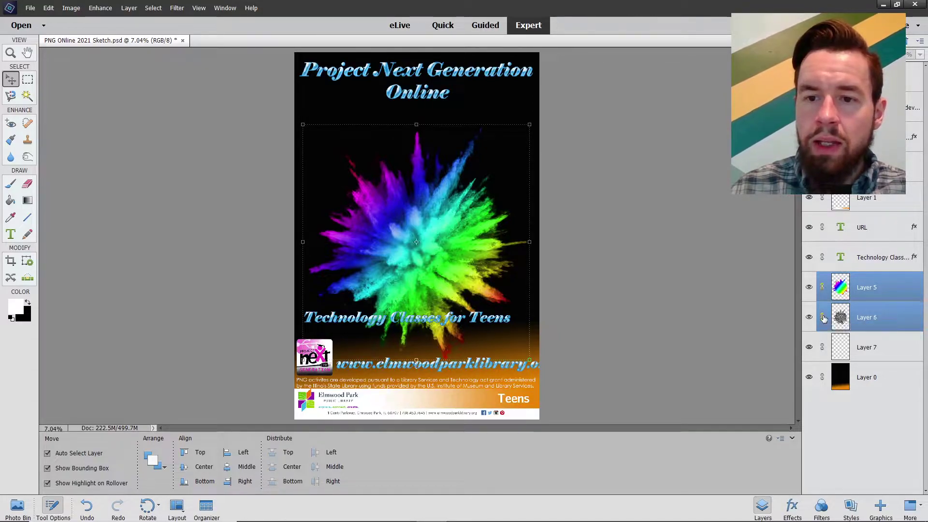
{"action": "left_click_drag", "start_coordinate": [428, 260], "coordinate": [425, 221]}
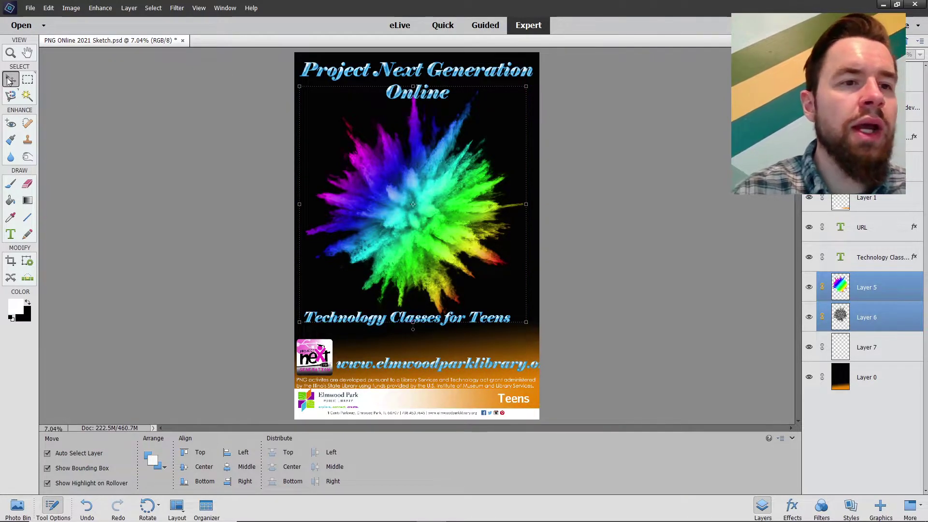
Select the title text and switch to the Horizontal Type tool
{"action": "left_click", "coordinate": [438, 78]}
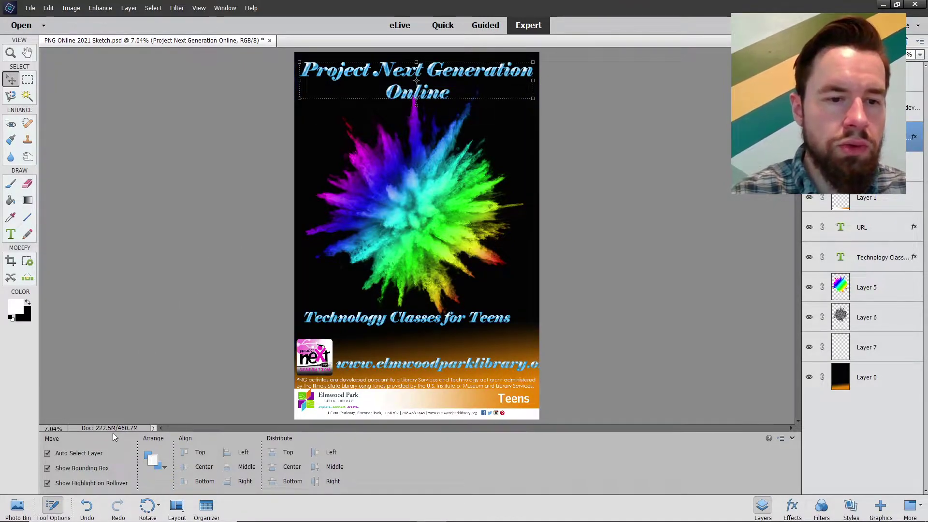
{"action": "left_click", "coordinate": [11, 234]}
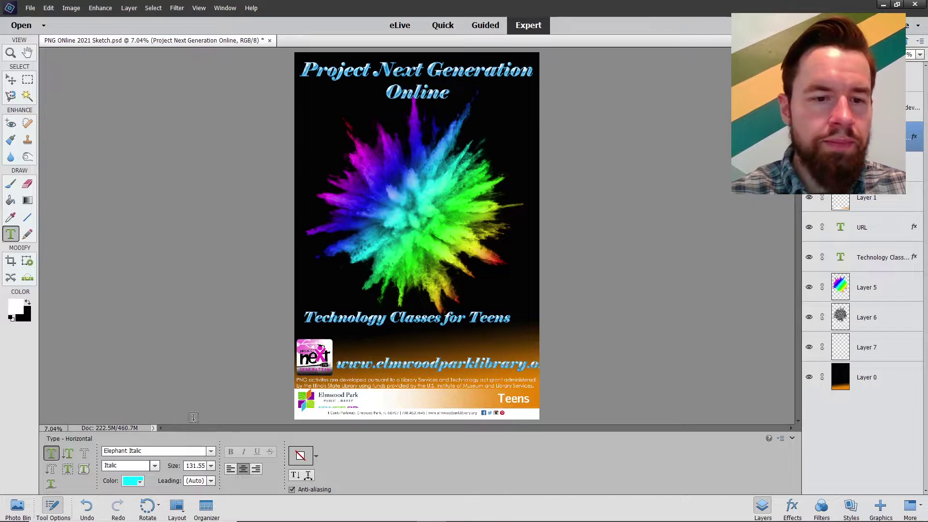
Warp the two-line title with the Arc style at a +40 bend
{"action": "left_click", "coordinate": [308, 474]}
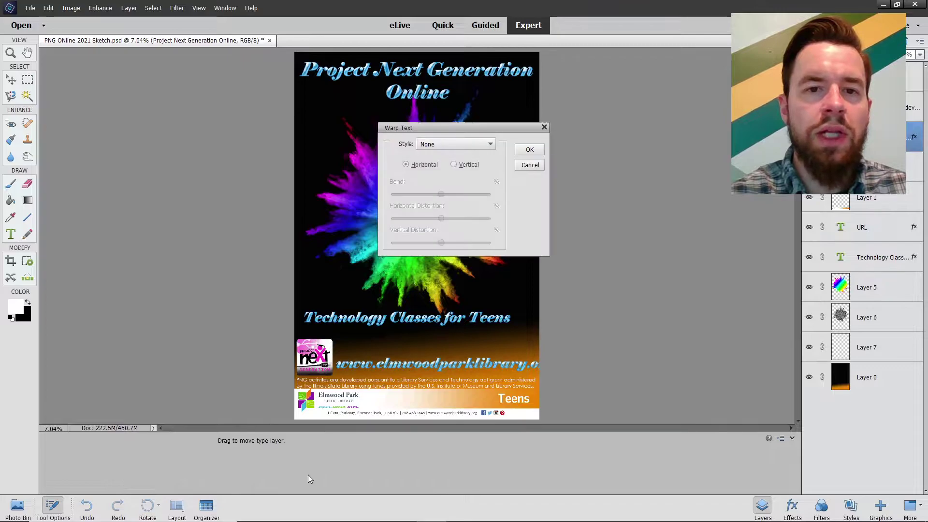
{"action": "left_click_drag", "start_coordinate": [457, 124], "coordinate": [165, 95]}
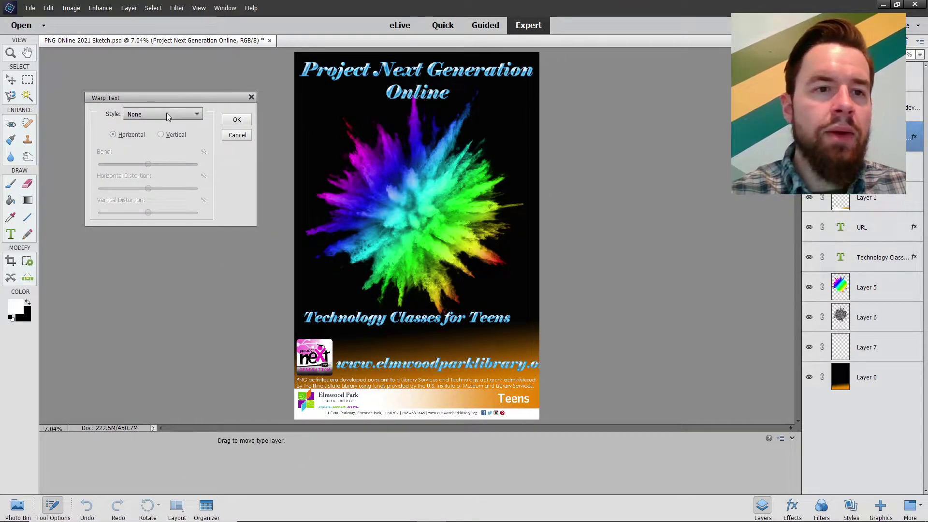
{"action": "left_click", "coordinate": [165, 114]}
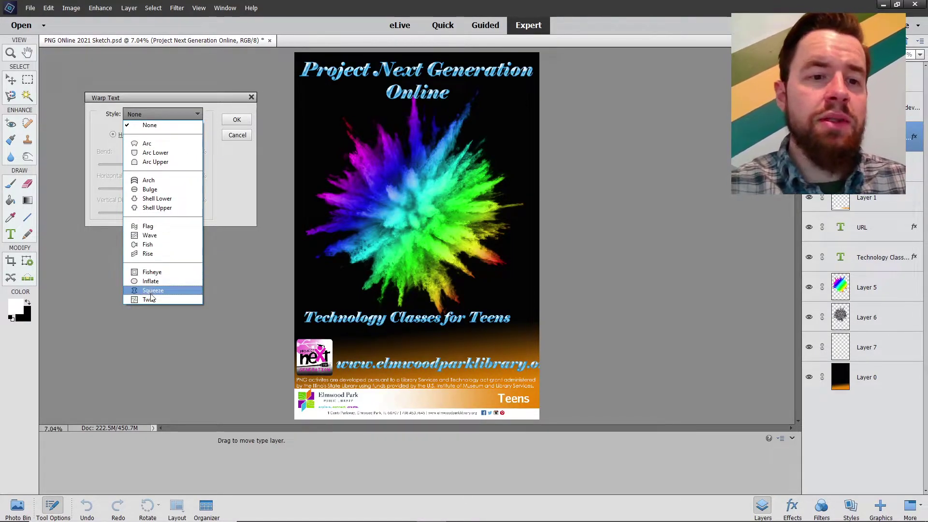
{"action": "left_click", "coordinate": [143, 143]}
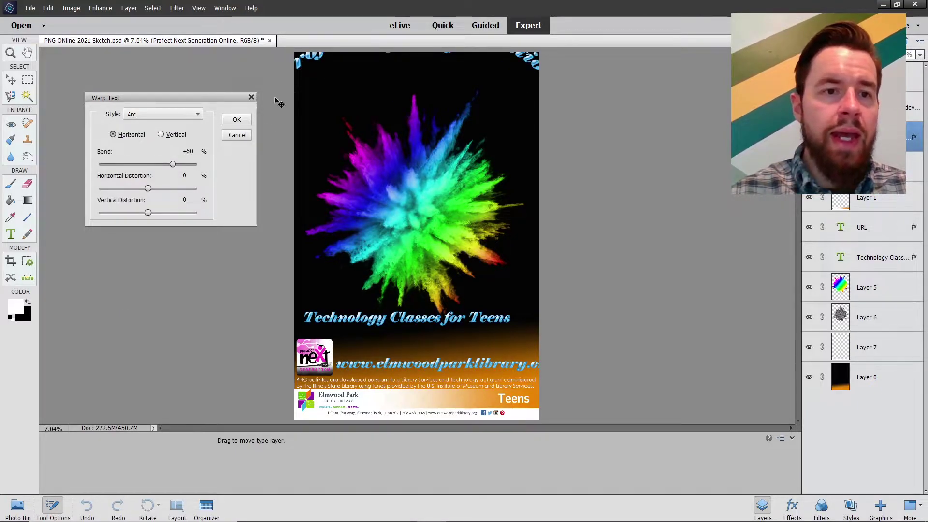
{"action": "left_click_drag", "start_coordinate": [304, 63], "coordinate": [306, 112]}
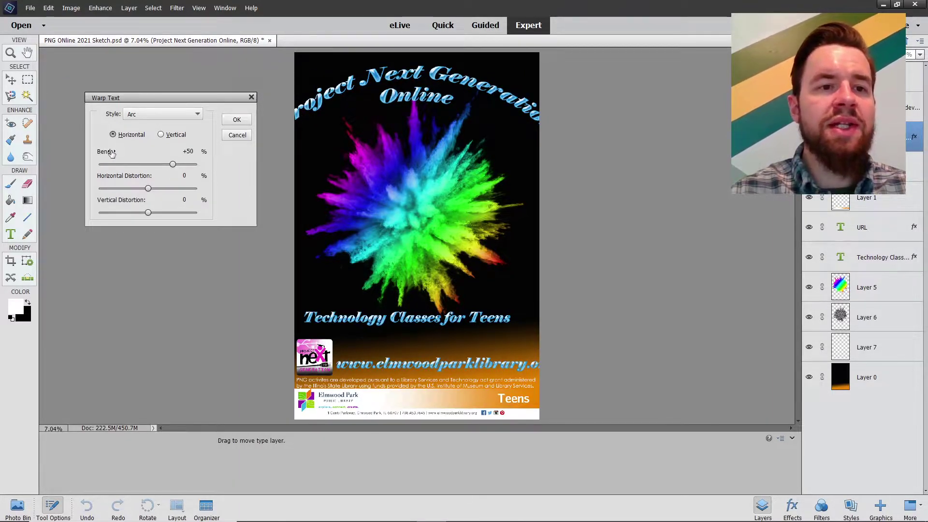
{"action": "left_click", "coordinate": [183, 152]}
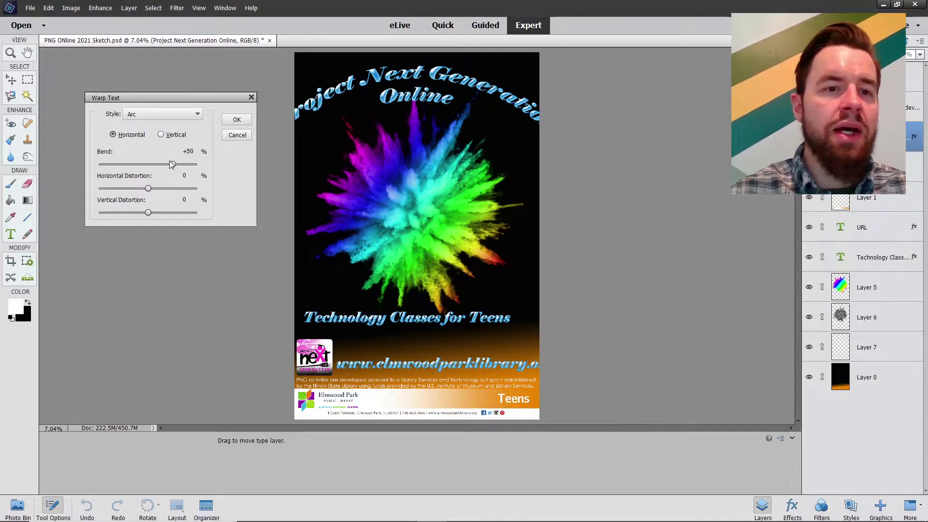
{"action": "left_click", "coordinate": [173, 166]}
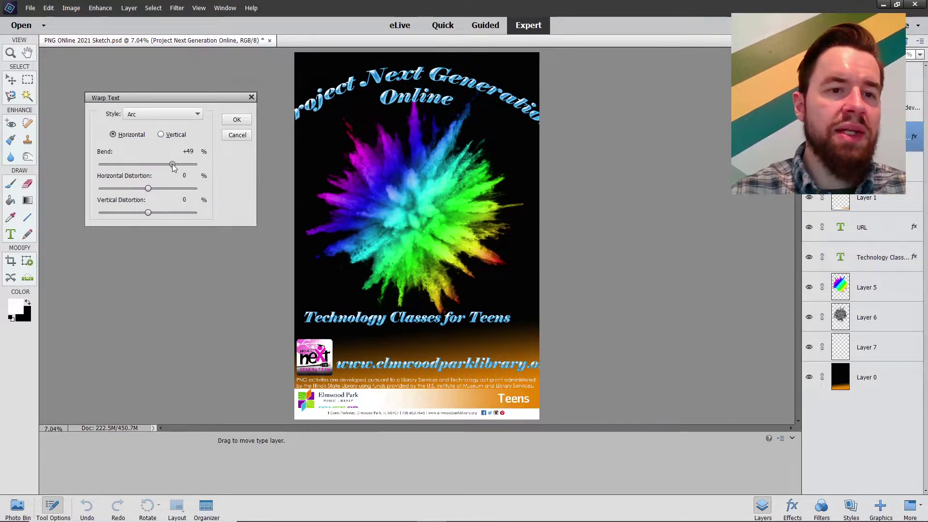
{"action": "left_click_drag", "start_coordinate": [168, 167], "coordinate": [163, 166]}
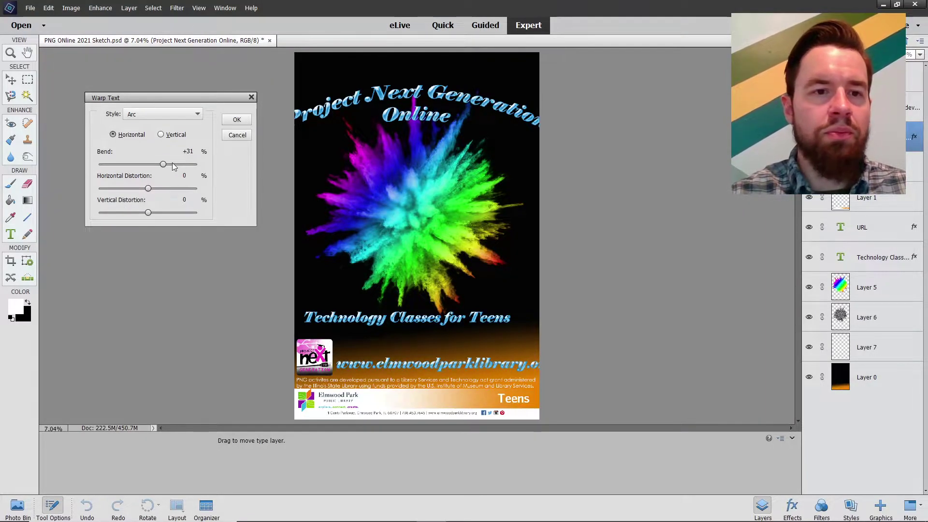
{"action": "left_click_drag", "start_coordinate": [163, 166], "coordinate": [167, 167]}
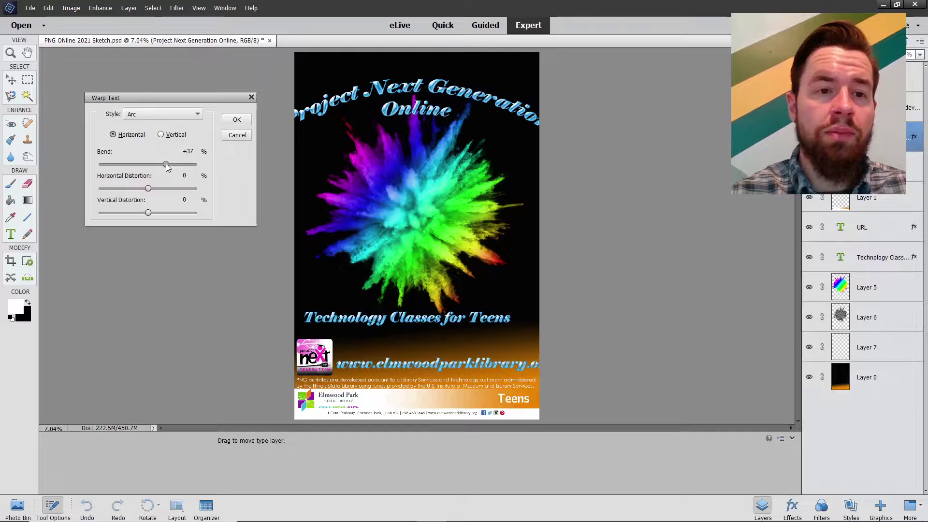
{"action": "left_click_drag", "start_coordinate": [167, 167], "coordinate": [168, 166]}
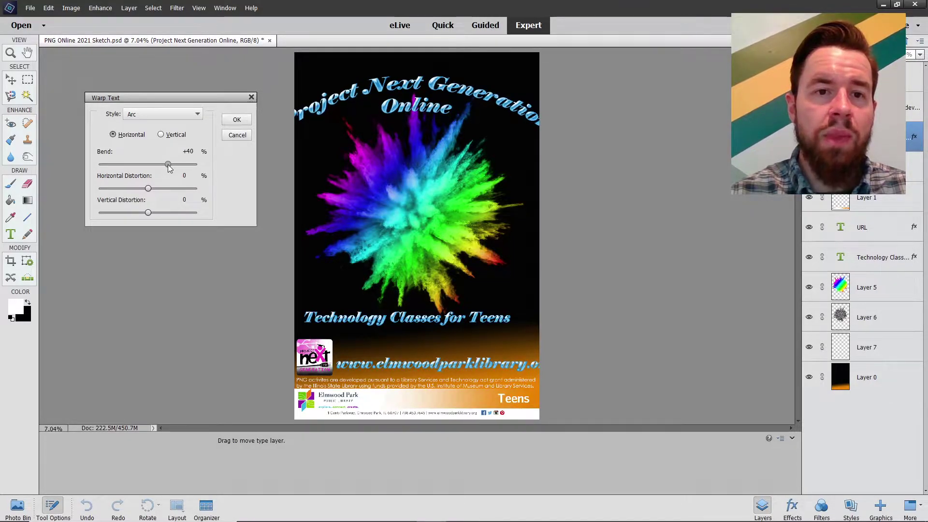
{"action": "left_click", "coordinate": [237, 121]}
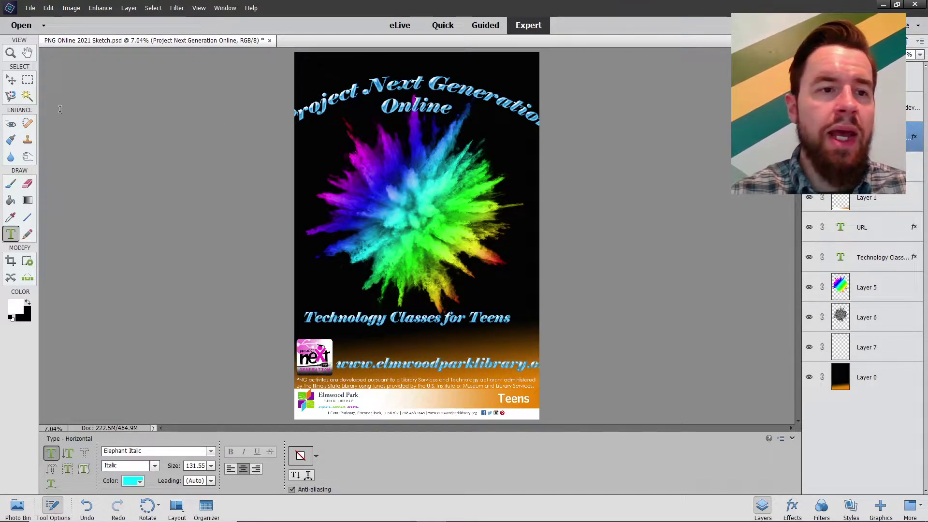
{"action": "left_click", "coordinate": [10, 79]}
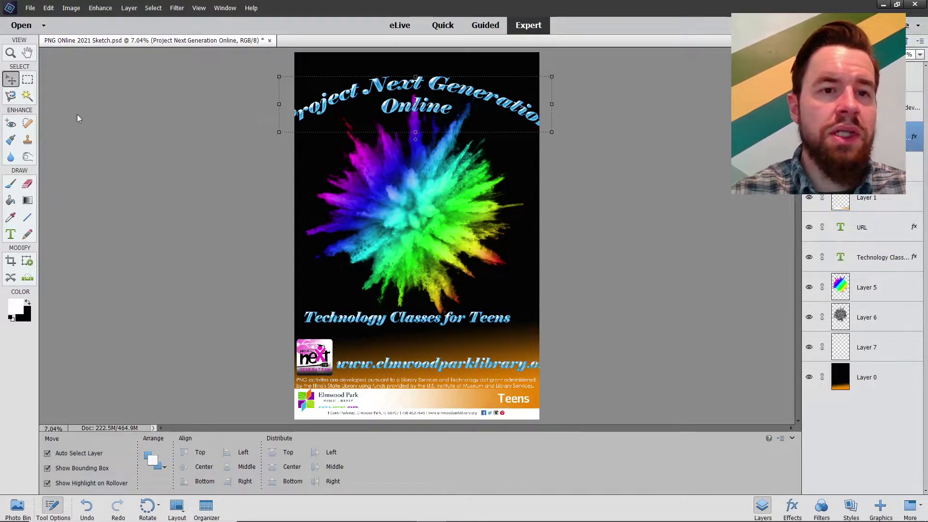
Scale the arched headline to 87.08% and nudge it to fit across the poster top
{"action": "left_click", "coordinate": [279, 135]}
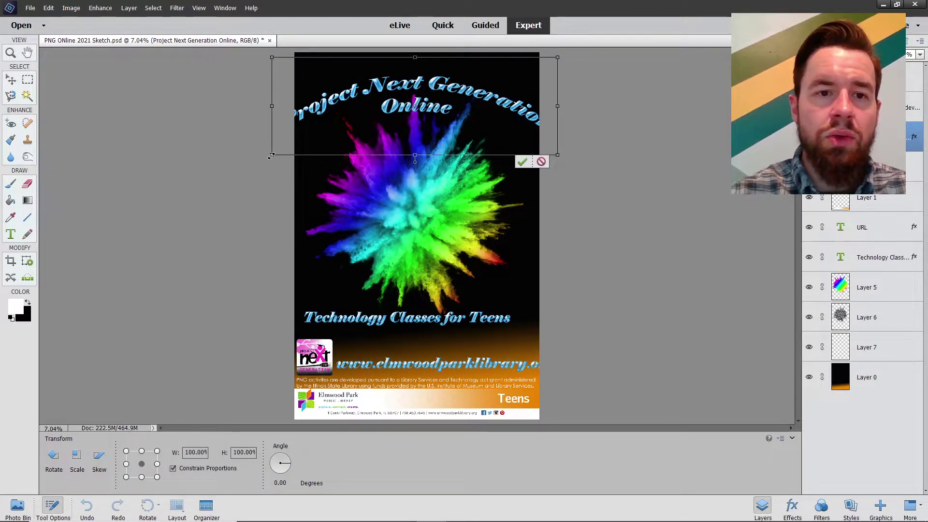
{"action": "left_click_drag", "start_coordinate": [269, 153], "coordinate": [299, 144]}
{"action": "left_click_drag", "start_coordinate": [325, 110], "coordinate": [317, 112]}
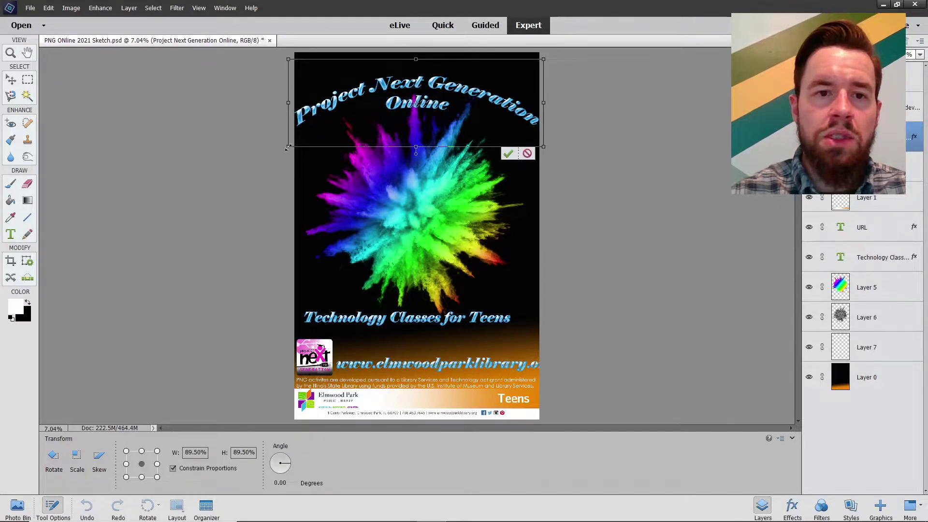
{"action": "left_click_drag", "start_coordinate": [287, 148], "coordinate": [308, 112]}
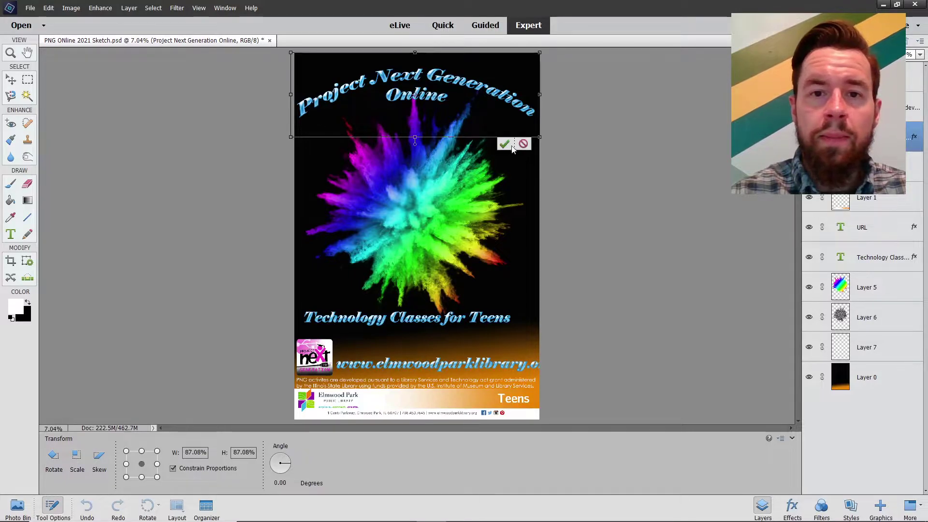
{"action": "left_click", "coordinate": [505, 144]}
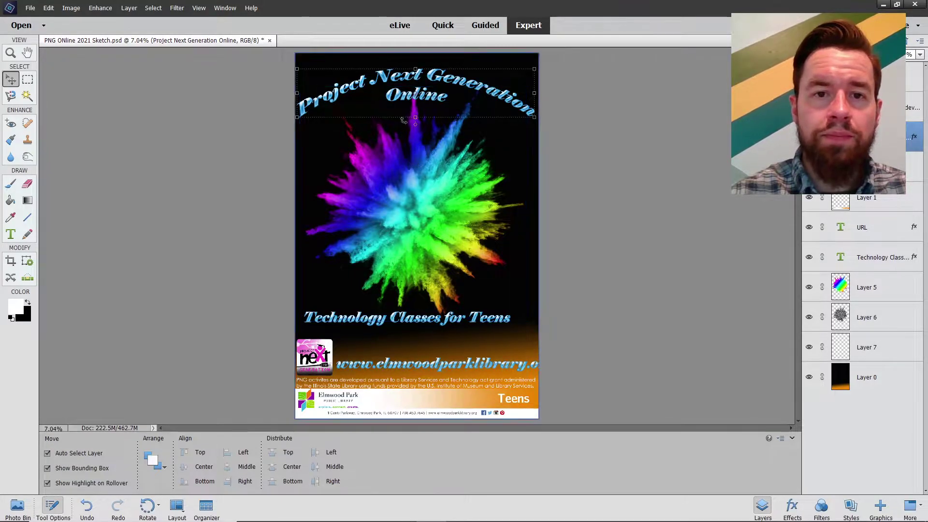
{"action": "left_click_drag", "start_coordinate": [378, 82], "coordinate": [379, 82]}
Select the Technology Classes for Teens tagline and warp it with an Arc at -25 bend
{"action": "left_click", "coordinate": [274, 136]}
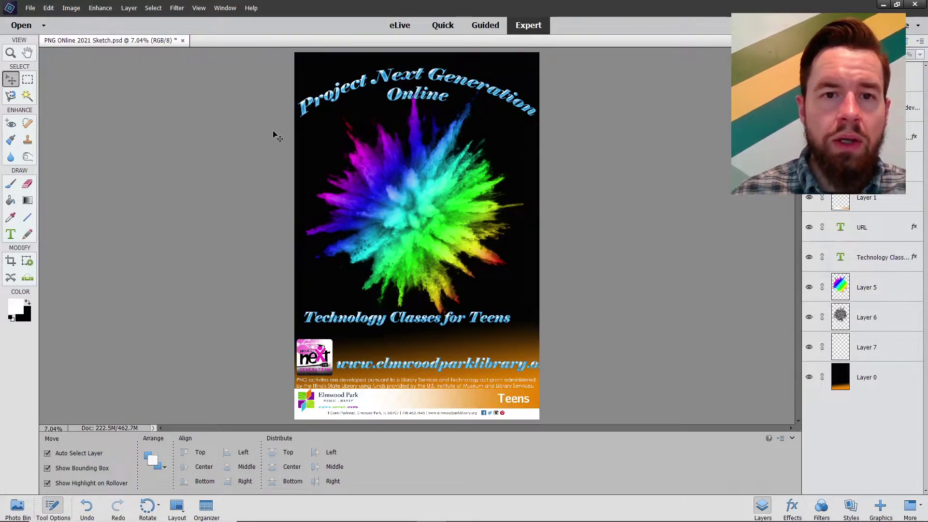
{"action": "left_click", "coordinate": [327, 319]}
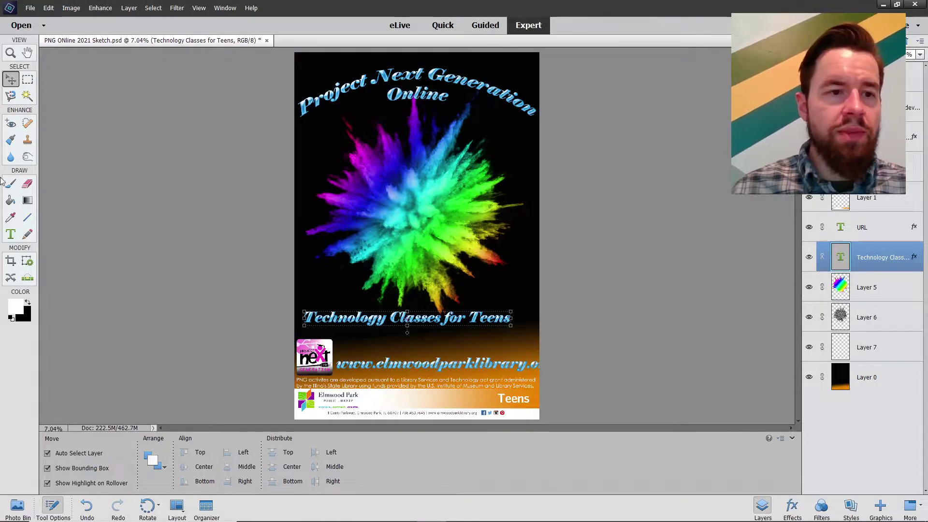
{"action": "left_click", "coordinate": [12, 235]}
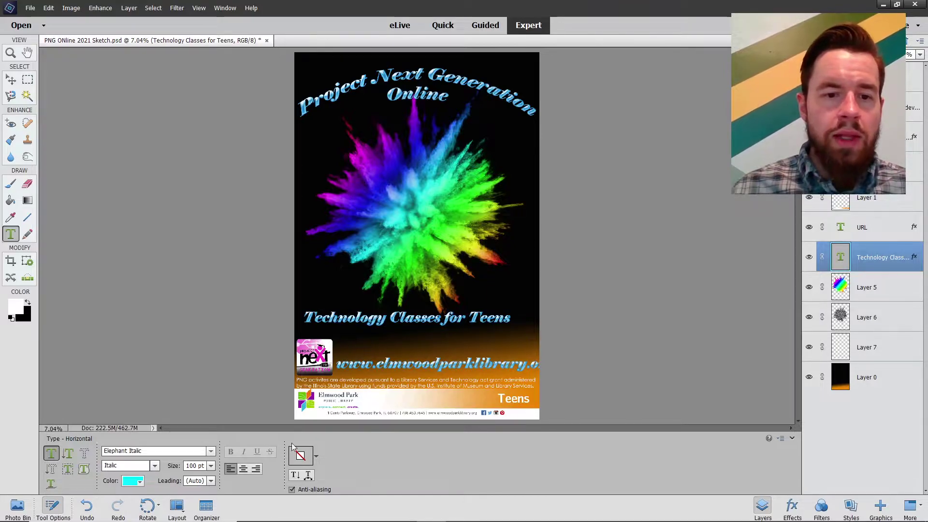
{"action": "left_click", "coordinate": [309, 475]}
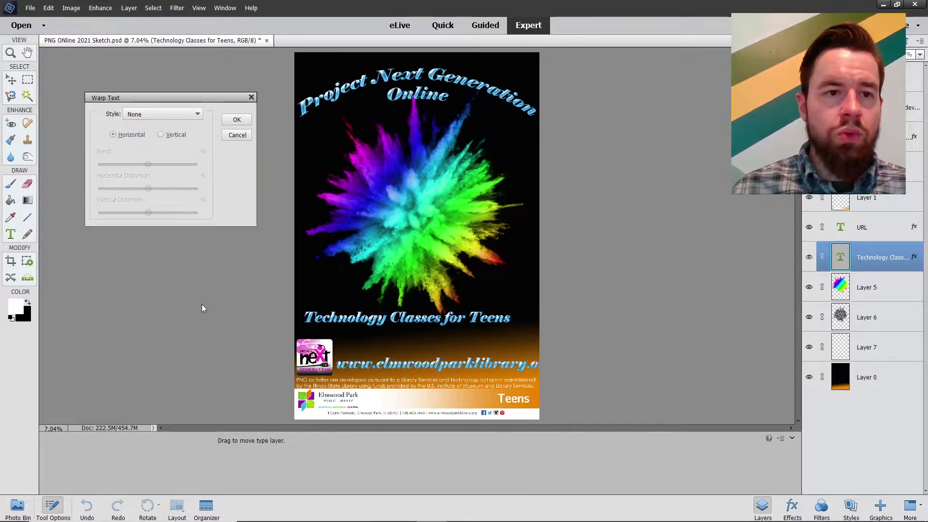
{"action": "left_click", "coordinate": [166, 112]}
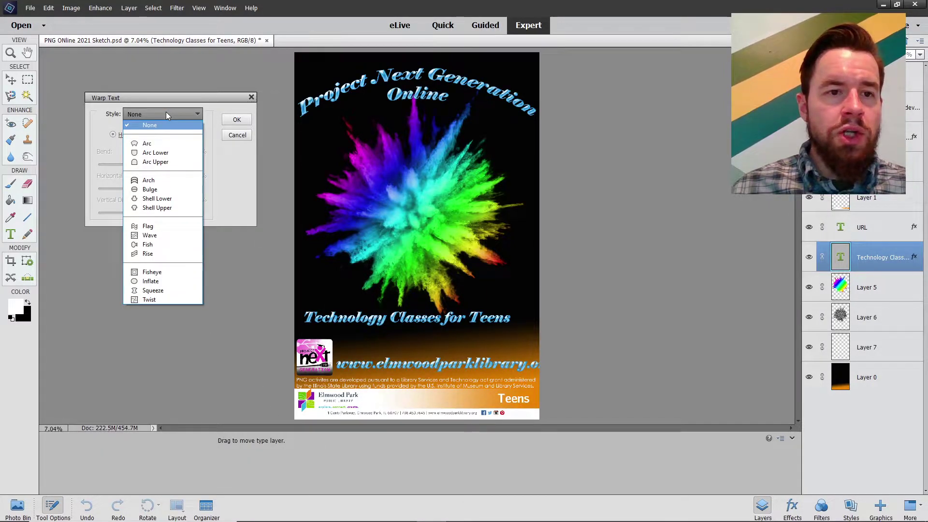
{"action": "left_click", "coordinate": [156, 142]}
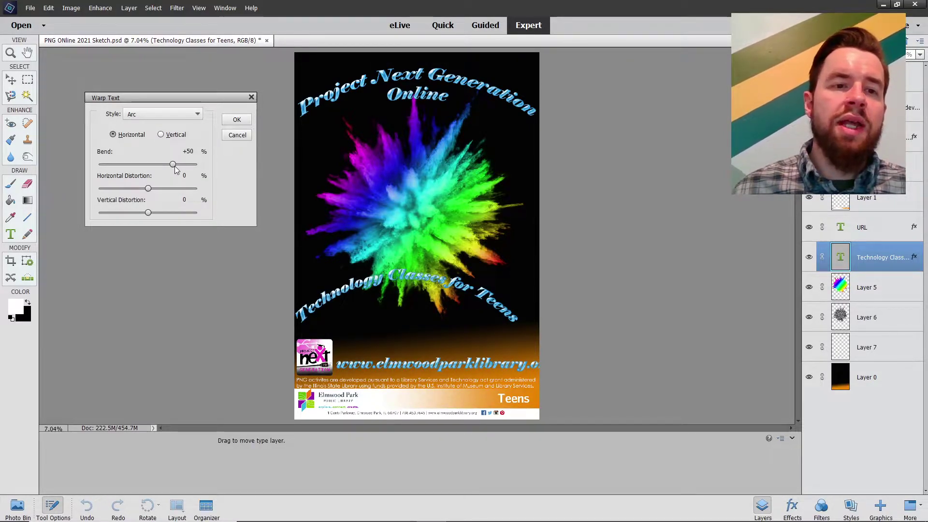
{"action": "left_click_drag", "start_coordinate": [172, 165], "coordinate": [133, 165]}
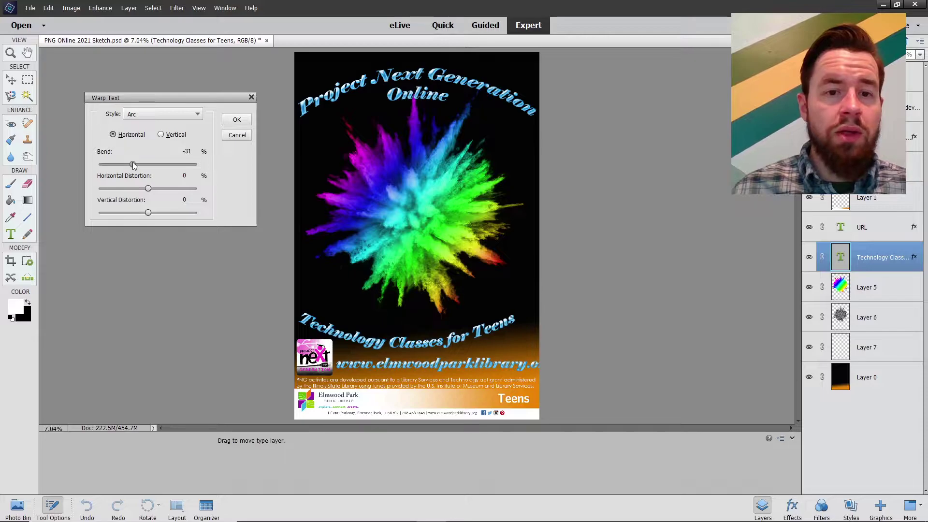
{"action": "left_click_drag", "start_coordinate": [134, 165], "coordinate": [136, 165]}
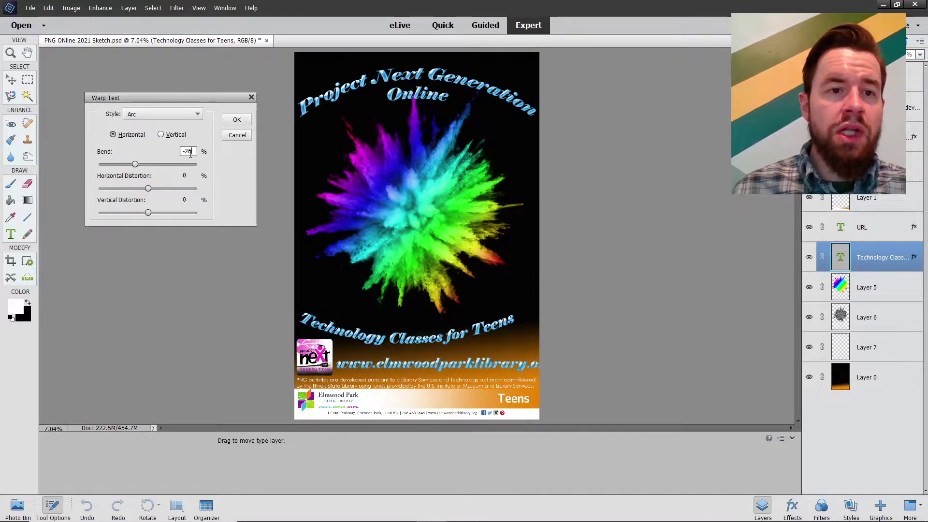
{"action": "key", "text": "Up"}
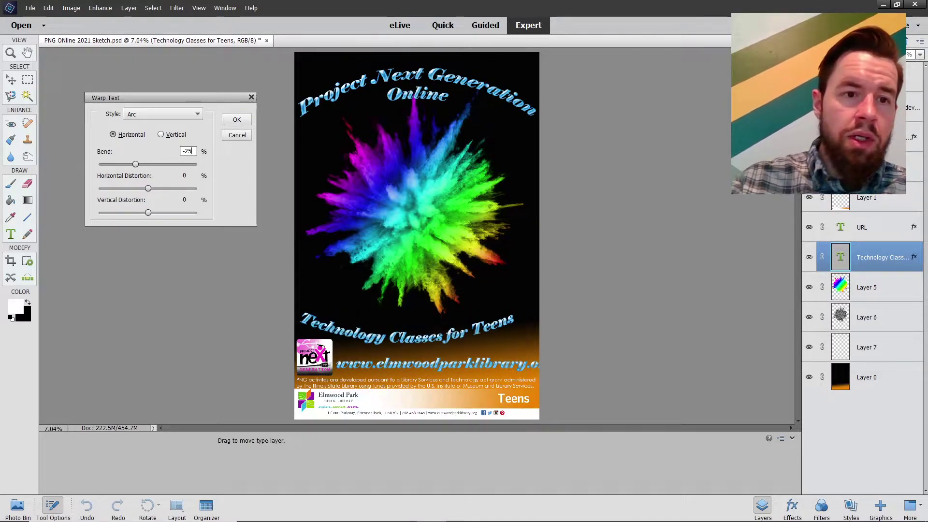
{"action": "left_click", "coordinate": [236, 121]}
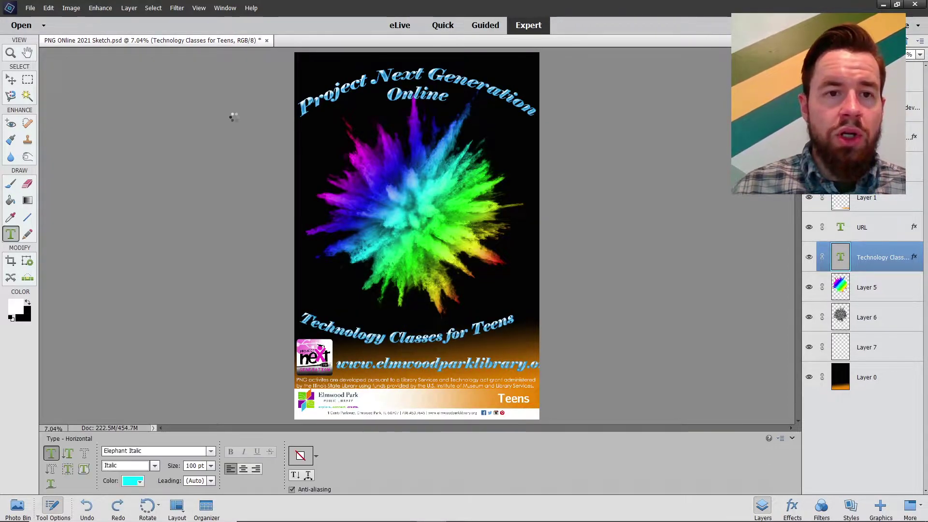
Move the curved tagline up so it sits centred just below the colour burst
{"action": "left_click", "coordinate": [11, 79]}
{"action": "left_click_drag", "start_coordinate": [337, 330], "coordinate": [350, 314]}
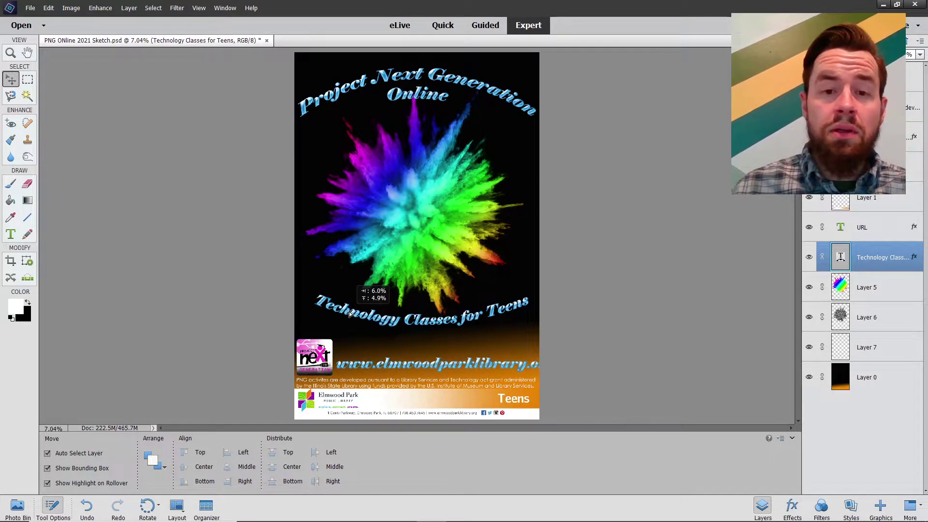
{"action": "left_click_drag", "start_coordinate": [350, 314], "coordinate": [344, 304]}
{"action": "left_click", "coordinate": [242, 247]}
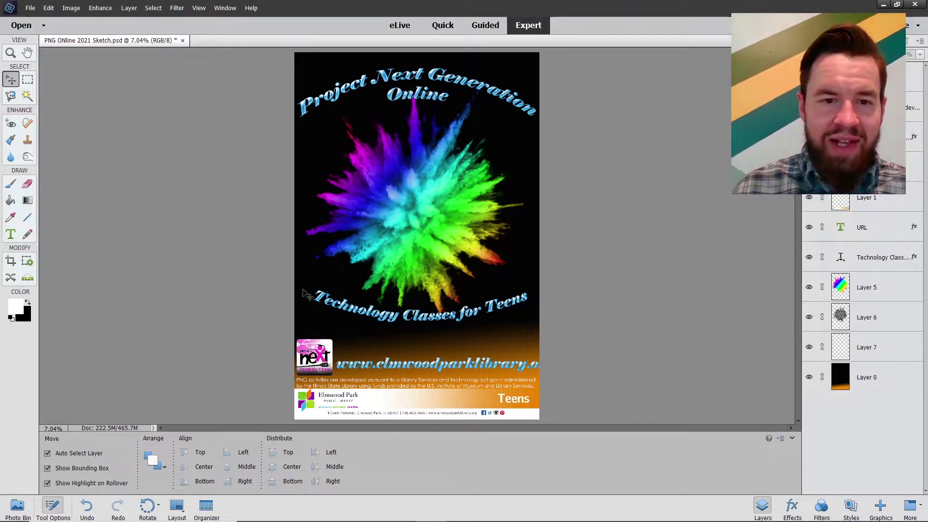
{"action": "left_click_drag", "start_coordinate": [333, 303], "coordinate": [333, 306]}
{"action": "left_click", "coordinate": [246, 264]}
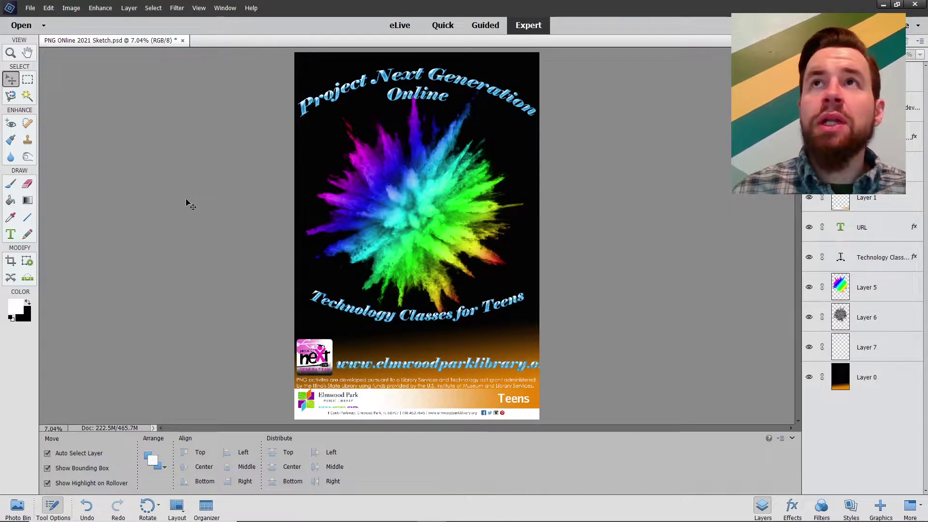
Set up the Line tool with 100 px width and no arrowheads, after trying Custom and Rectangle shapes
{"action": "left_click", "coordinate": [28, 217]}
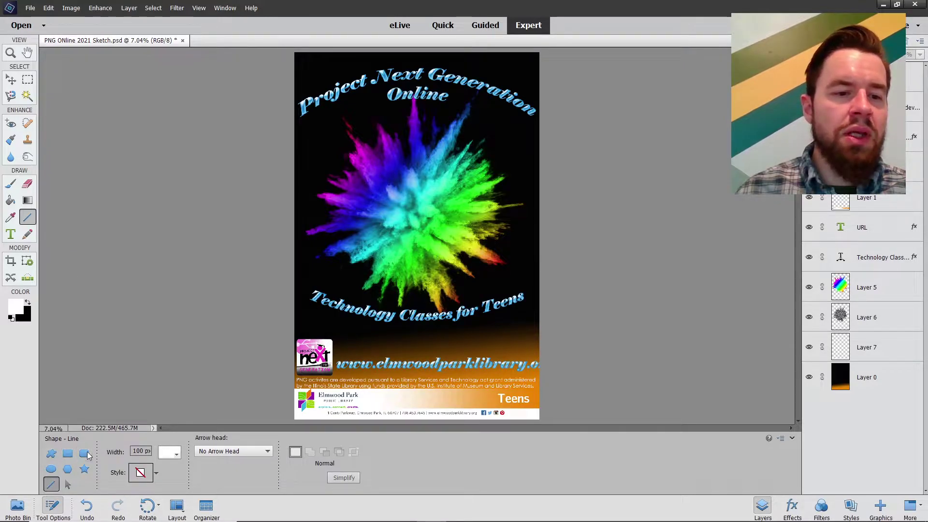
{"action": "left_click", "coordinate": [52, 454]}
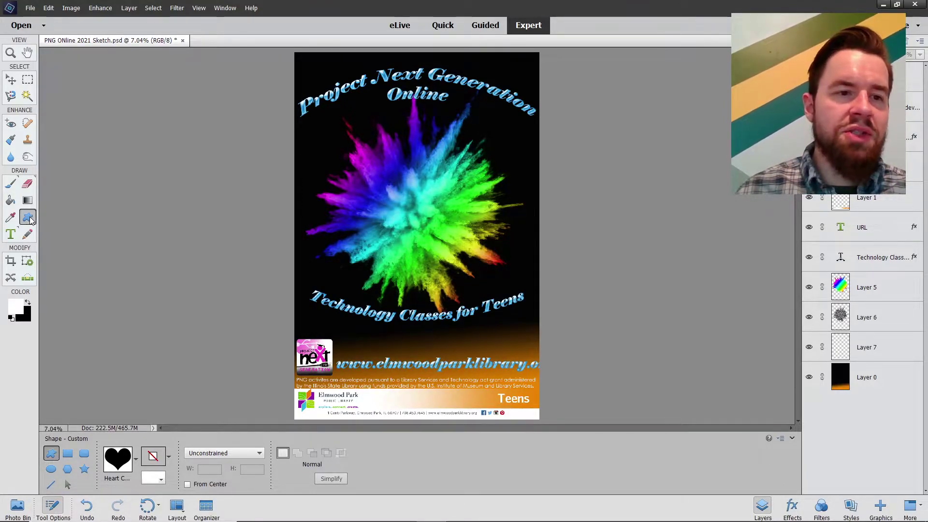
{"action": "left_click", "coordinate": [67, 453]}
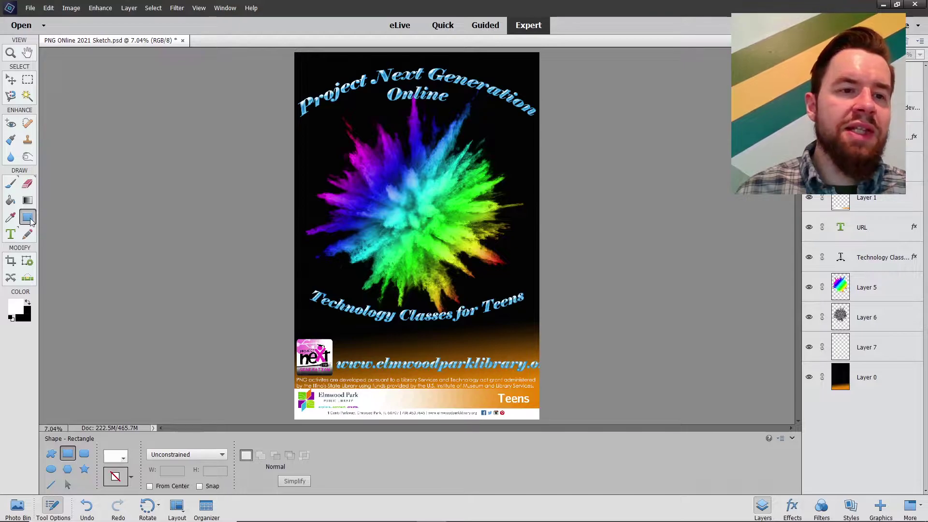
{"action": "left_click", "coordinate": [51, 484]}
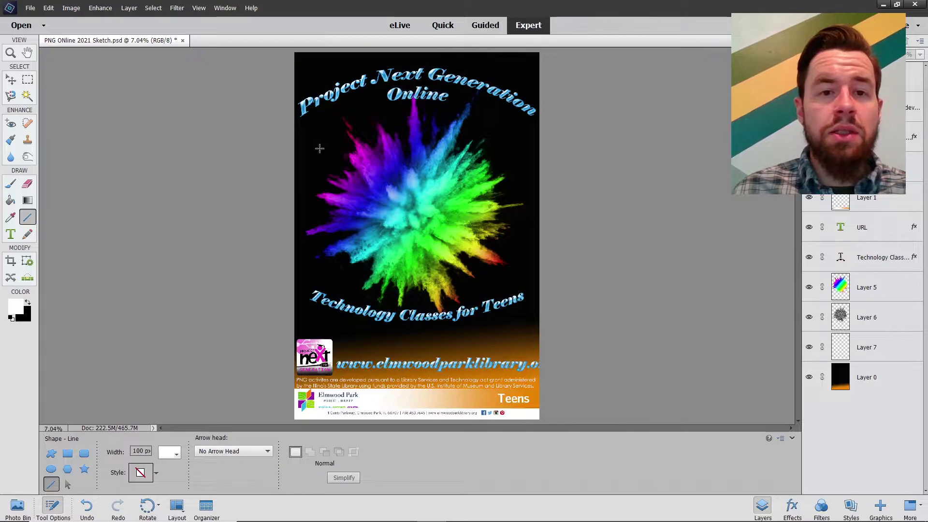
Draw white left, bottom, right and top lines boxing in the colour burst
{"action": "left_click_drag", "start_coordinate": [321, 137], "coordinate": [322, 279]}
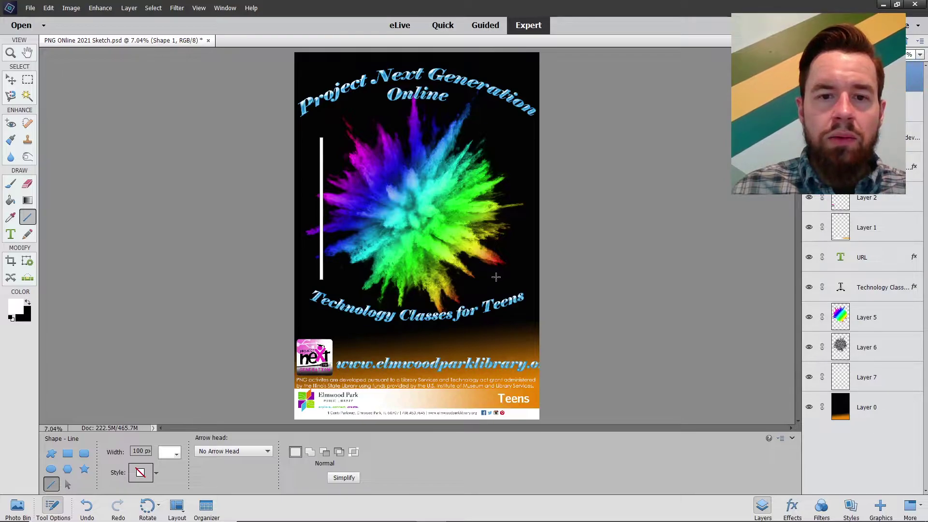
{"action": "left_click_drag", "start_coordinate": [496, 277], "coordinate": [342, 277]}
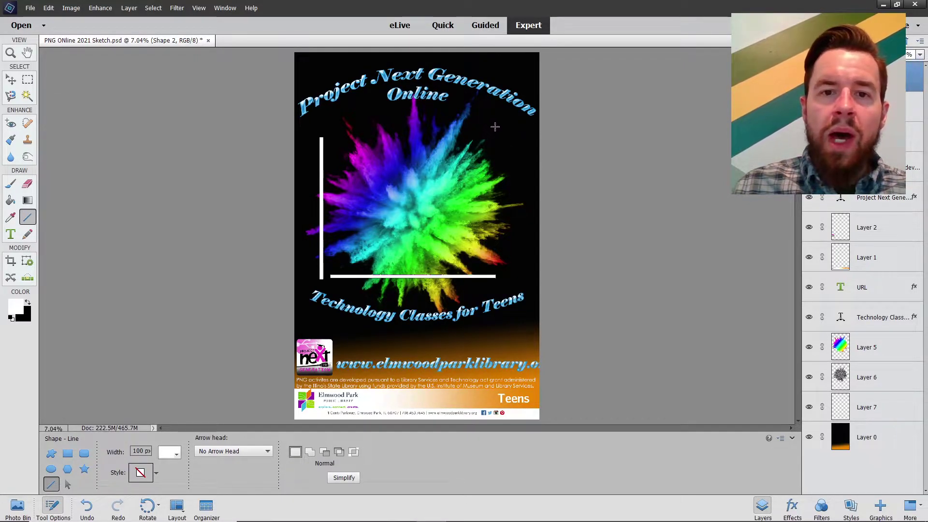
{"action": "left_click_drag", "start_coordinate": [495, 129], "coordinate": [496, 265]}
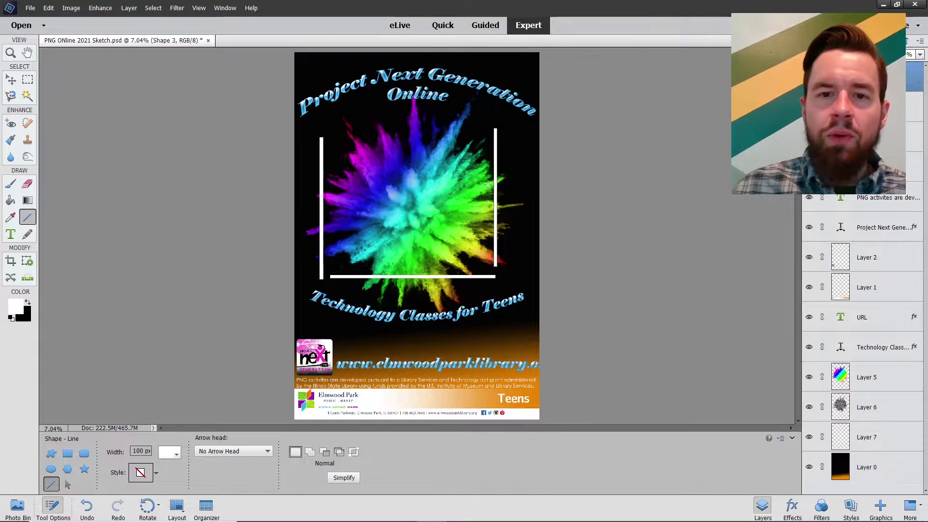
{"action": "left_click_drag", "start_coordinate": [477, 131], "coordinate": [320, 132]}
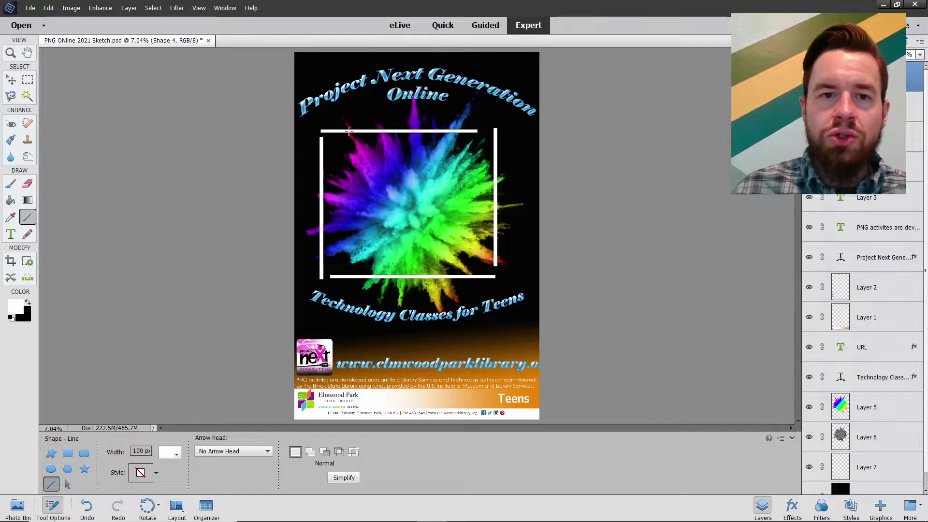
{"action": "left_click", "coordinate": [10, 80]}
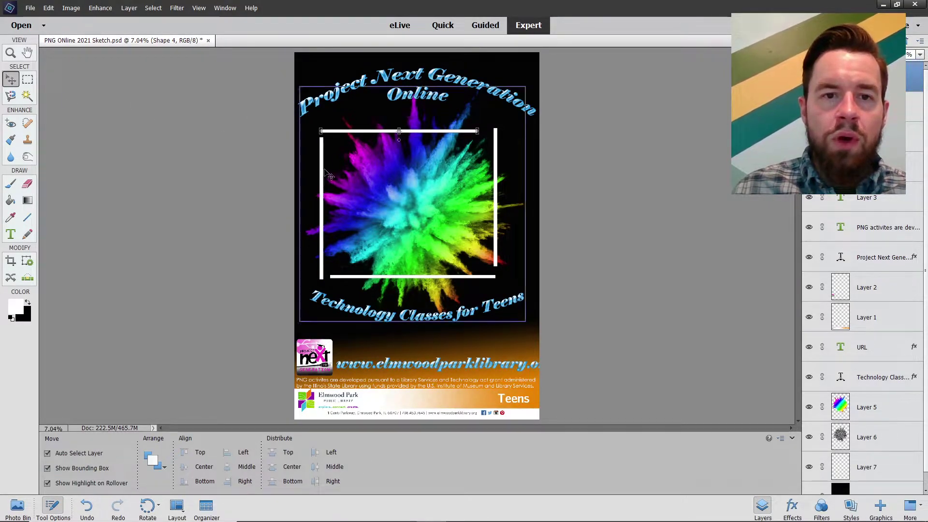
{"action": "left_click", "coordinate": [322, 184]}
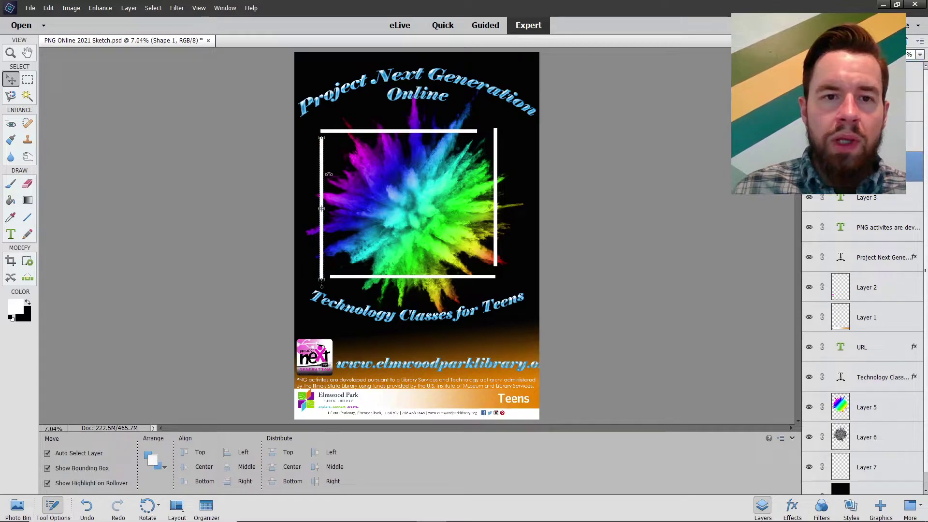
{"action": "left_click", "coordinate": [370, 278]}
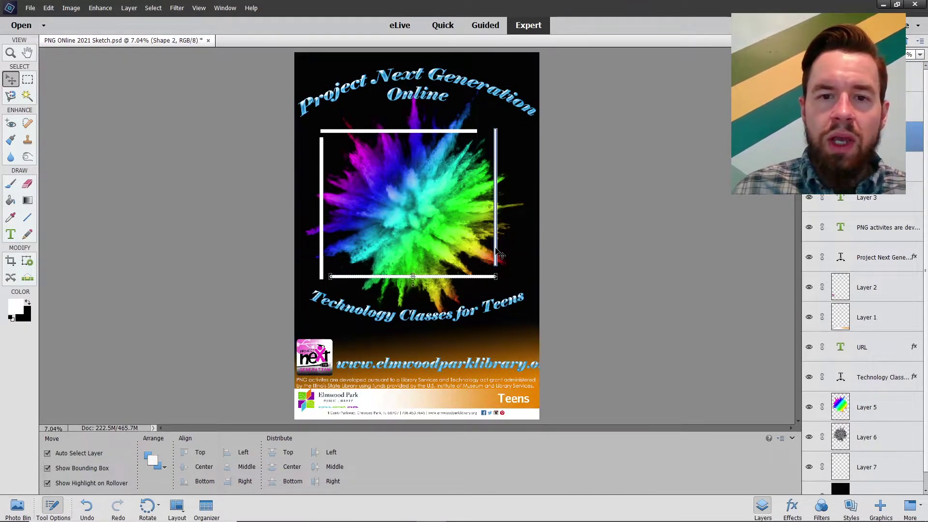
{"action": "left_click", "coordinate": [447, 132]}
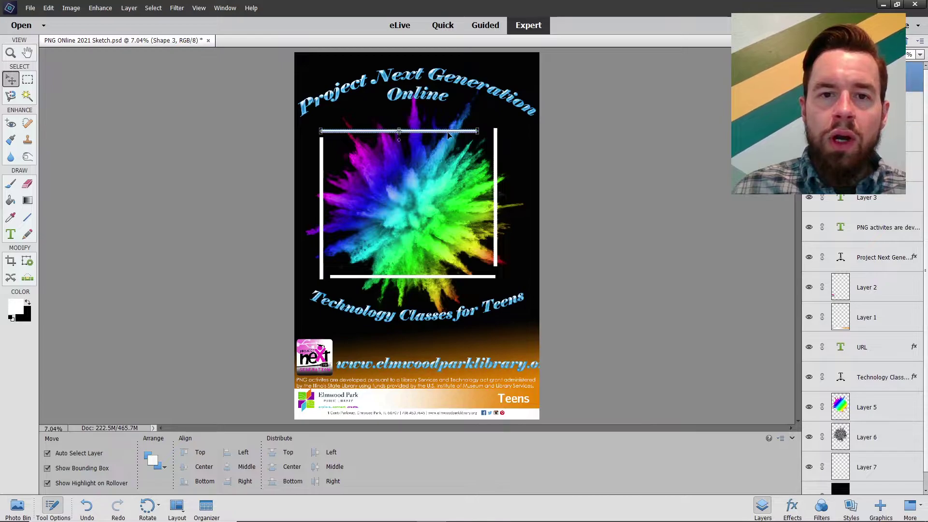
{"action": "left_click", "coordinate": [448, 132]}
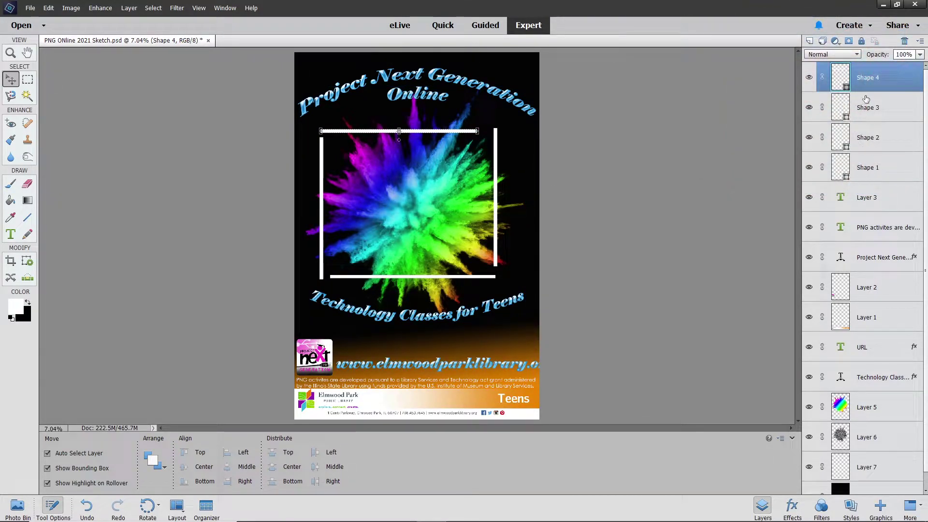
{"action": "left_click", "coordinate": [879, 168]}
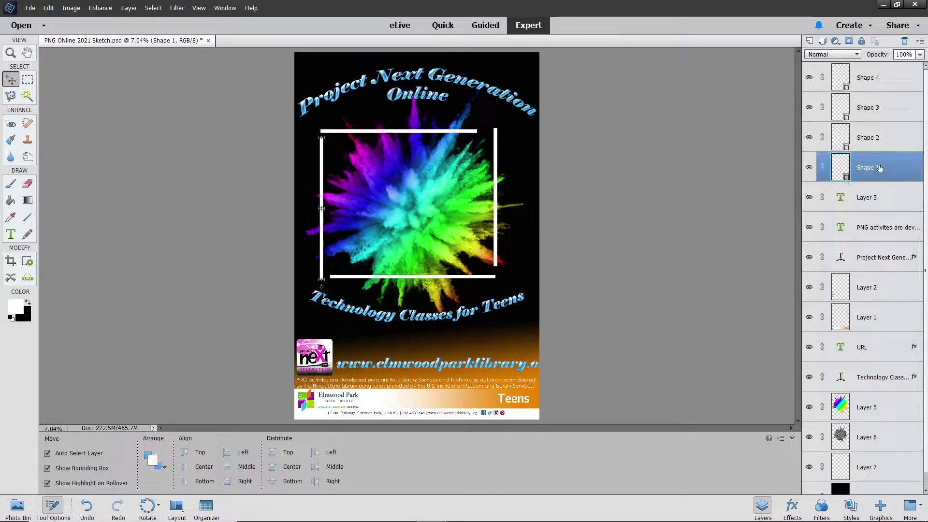
{"action": "left_click", "coordinate": [879, 140]}
{"action": "left_click", "coordinate": [877, 110]}
{"action": "left_click", "coordinate": [876, 86]}
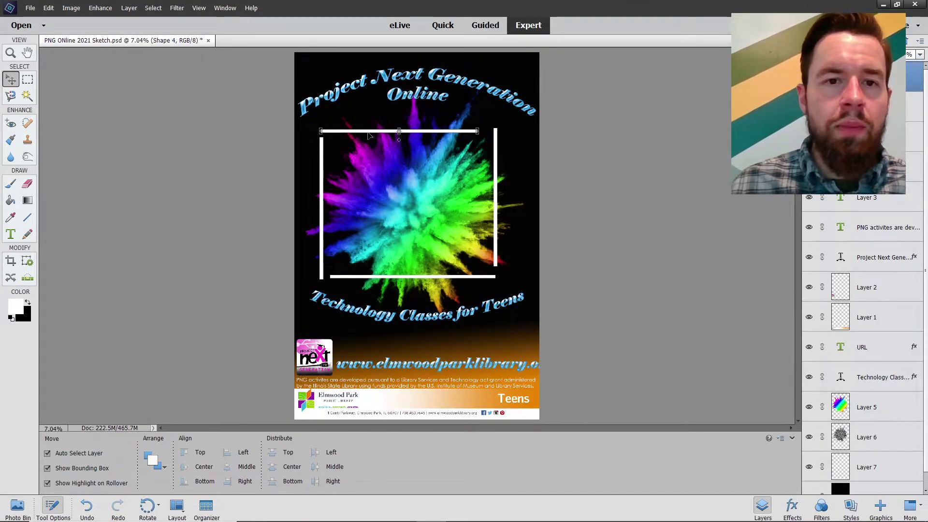
{"action": "left_click", "coordinate": [9, 53]}
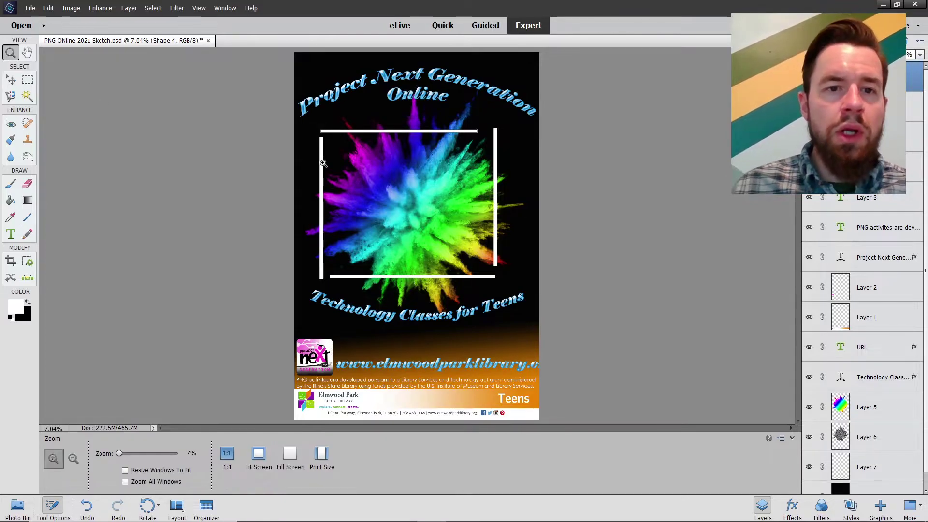
Zoom in, extend the left bar up to the top bar, and stretch the top bar right
{"action": "left_click_drag", "start_coordinate": [307, 122], "coordinate": [500, 170]}
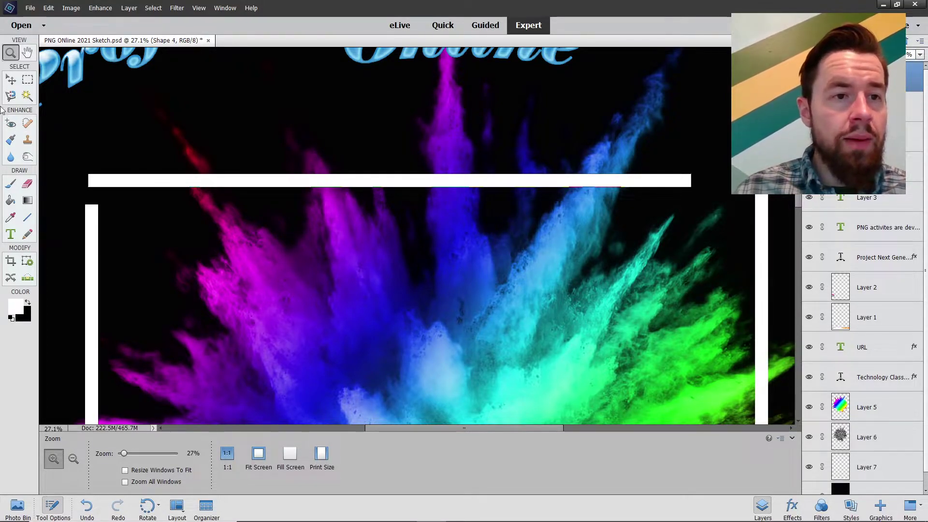
{"action": "left_click", "coordinate": [11, 80]}
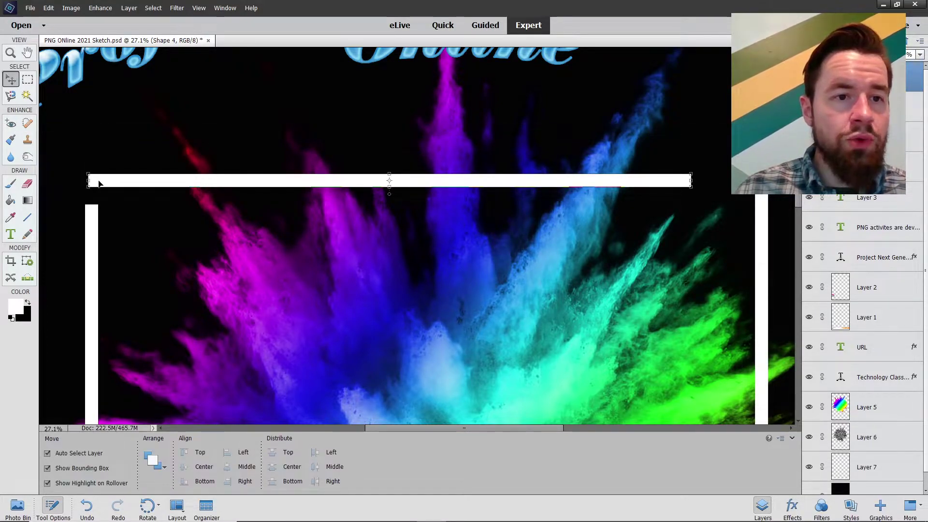
{"action": "left_click", "coordinate": [93, 209]}
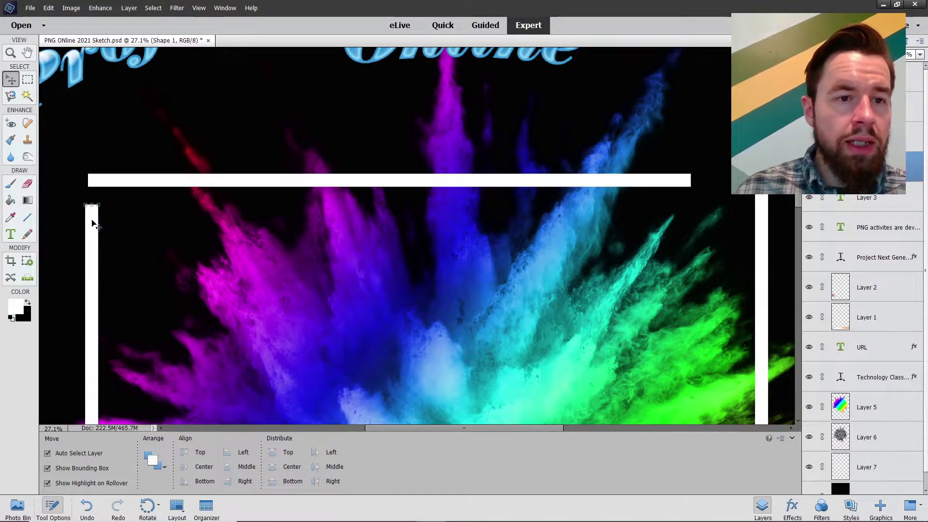
{"action": "left_click_drag", "start_coordinate": [92, 206], "coordinate": [93, 177]}
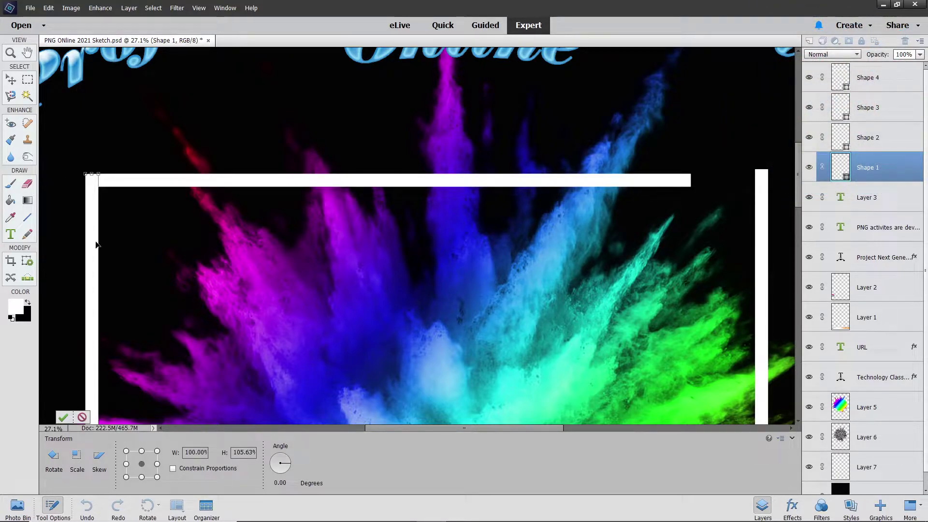
{"action": "left_click", "coordinate": [63, 416]}
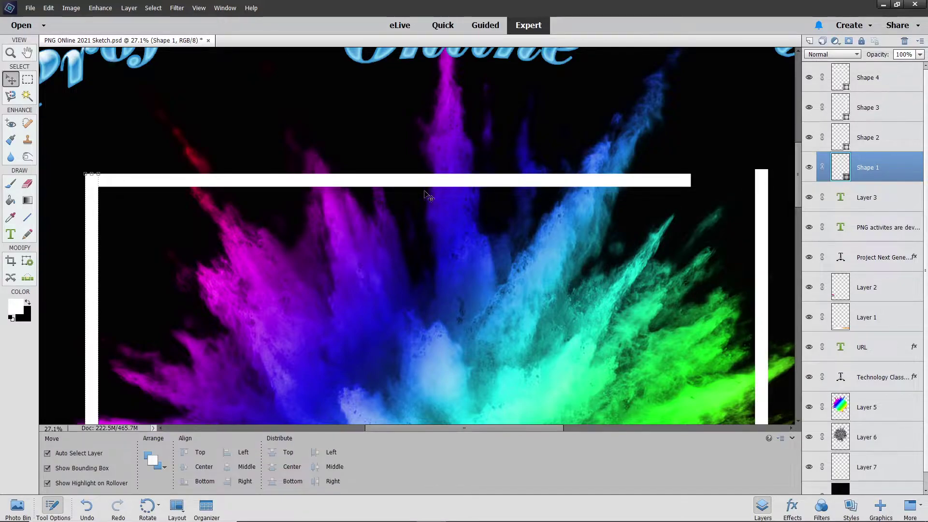
{"action": "left_click", "coordinate": [567, 180]}
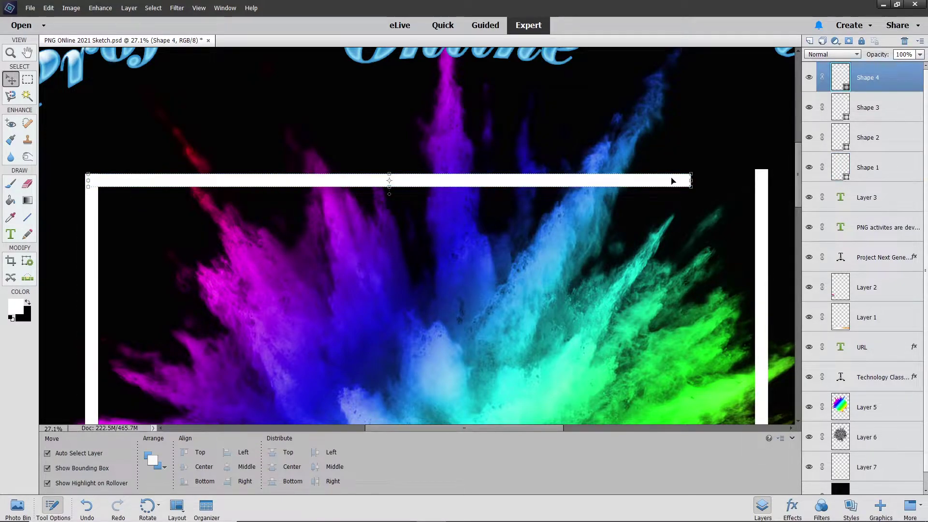
{"action": "left_click_drag", "start_coordinate": [690, 180], "coordinate": [762, 175]}
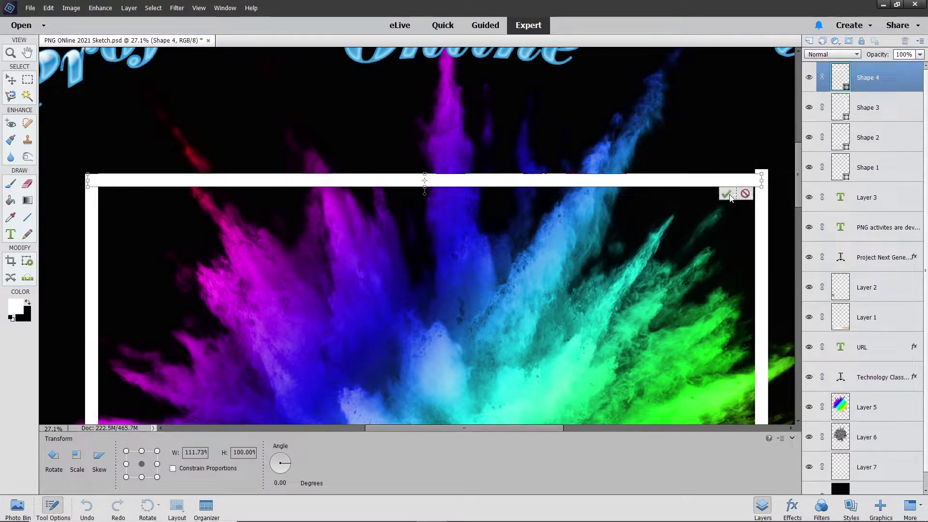
{"action": "left_click", "coordinate": [726, 194]}
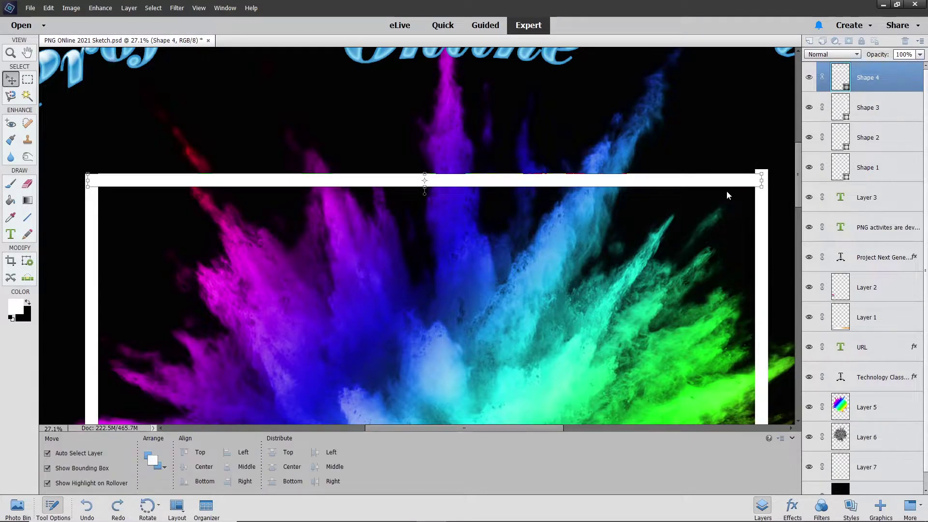
Align the right bar's top with the top bar and extend it down to the bottom bar
{"action": "left_click", "coordinate": [762, 191]}
{"action": "left_click_drag", "start_coordinate": [761, 171], "coordinate": [762, 172]}
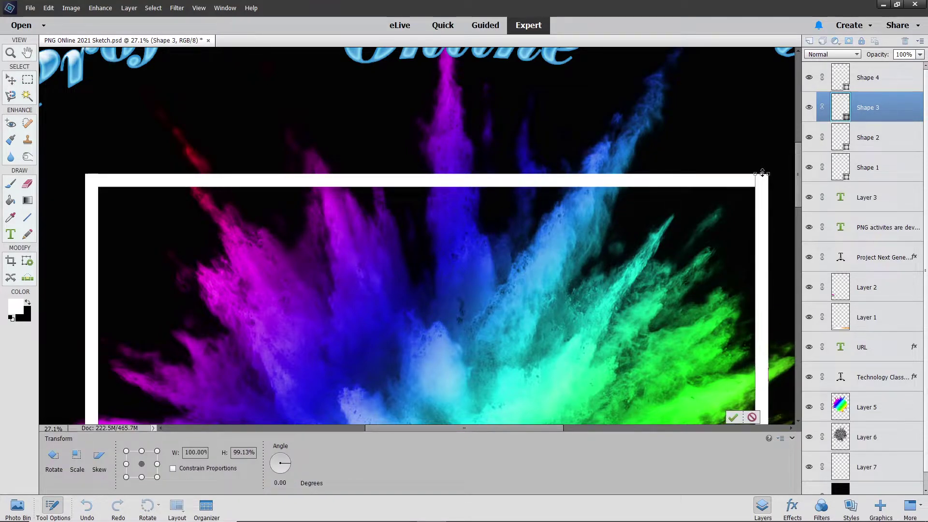
{"action": "left_click", "coordinate": [732, 417]}
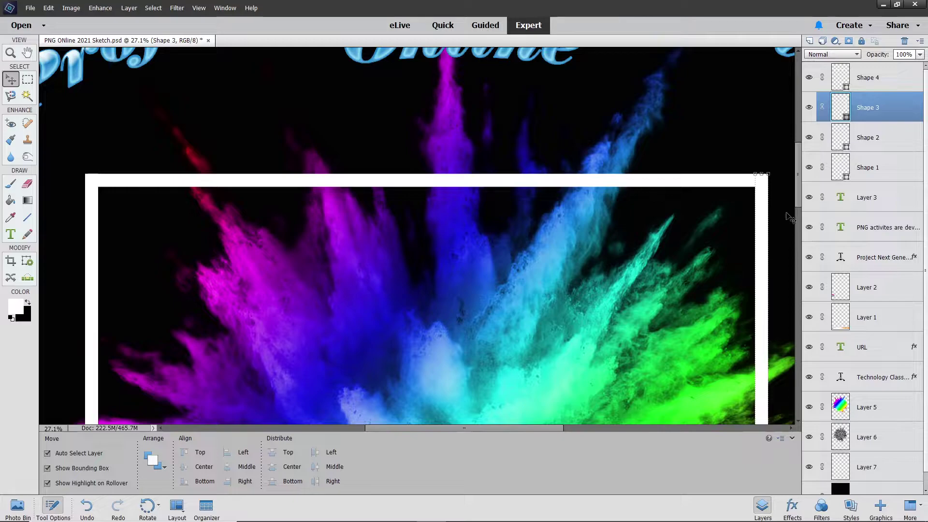
{"action": "scroll", "coordinate": [795, 193], "scroll_direction": "down", "scroll_amount": 10}
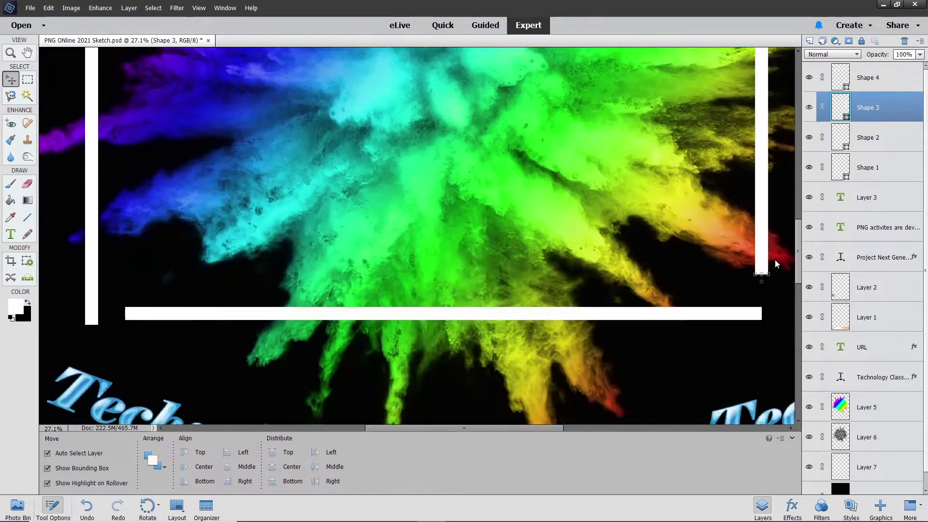
{"action": "scroll", "coordinate": [775, 261], "scroll_direction": "down", "scroll_amount": 2}
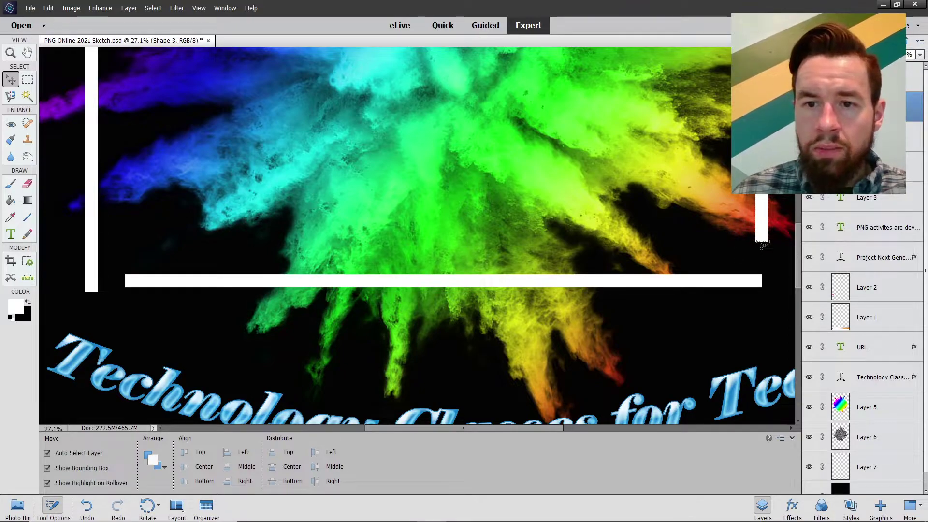
{"action": "left_click_drag", "start_coordinate": [761, 244], "coordinate": [761, 287]}
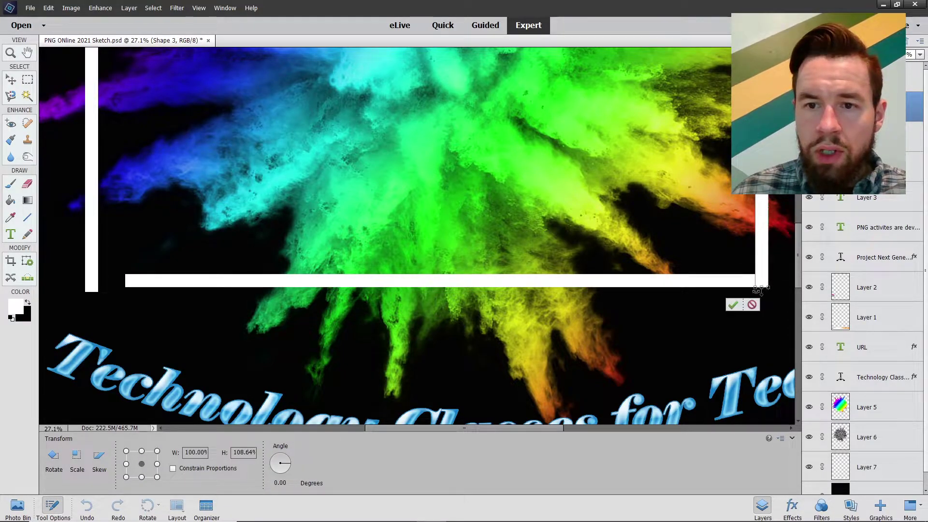
{"action": "left_click", "coordinate": [733, 306]}
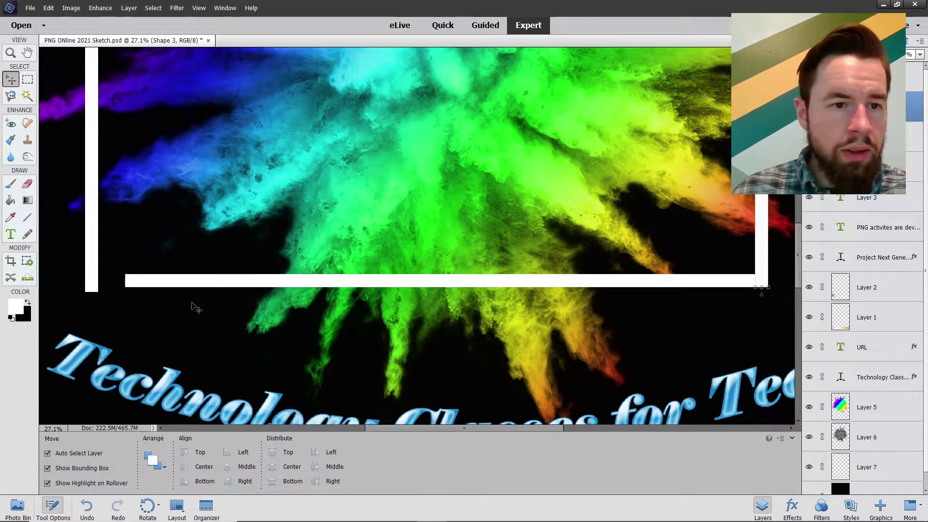
Widen the bottom bar left and trim the left bar flush at the lower-left corner
{"action": "left_click", "coordinate": [133, 281]}
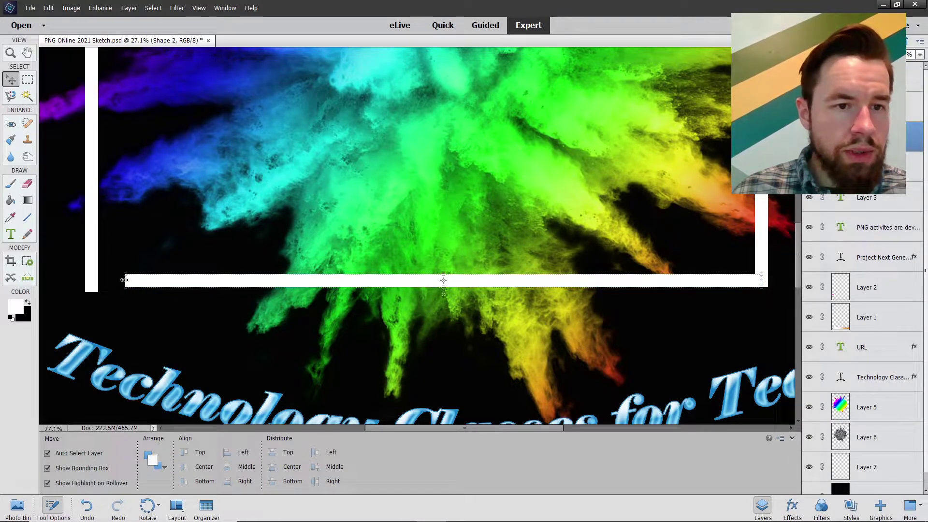
{"action": "left_click_drag", "start_coordinate": [124, 279], "coordinate": [88, 282]}
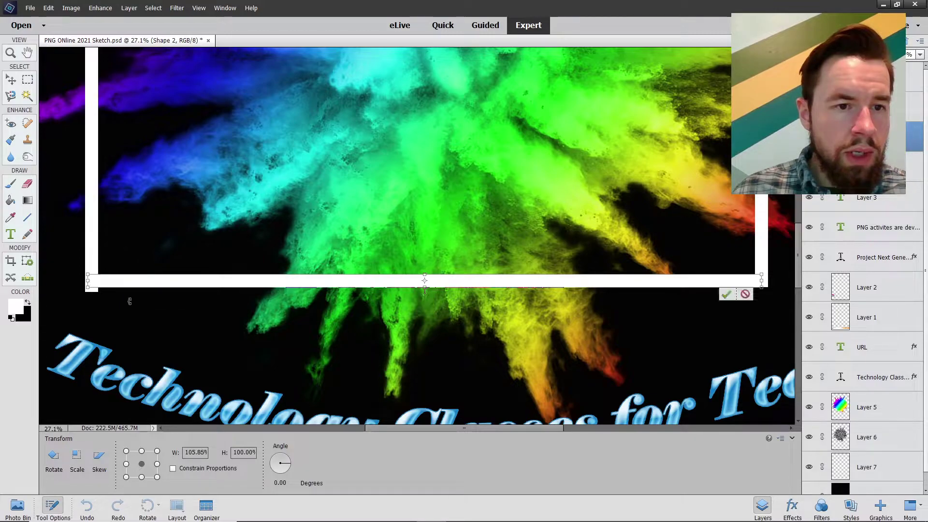
{"action": "left_click", "coordinate": [726, 295]}
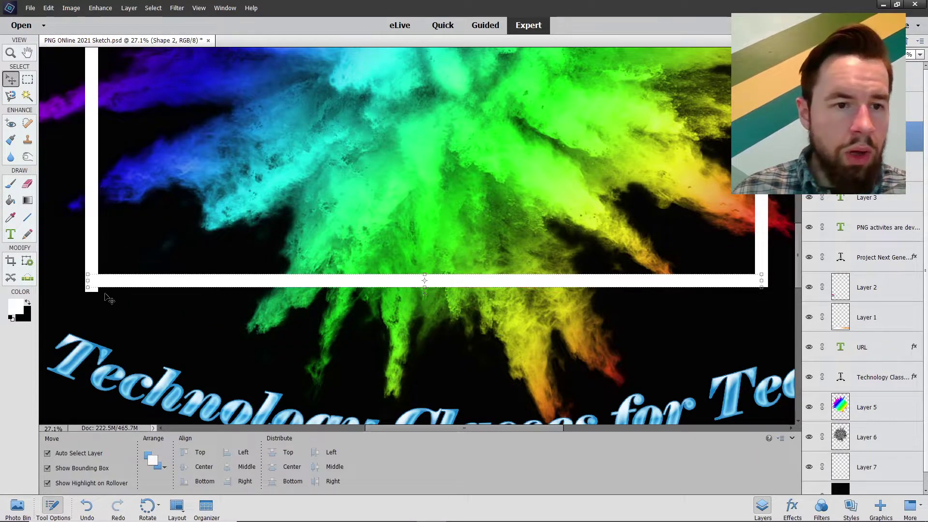
{"action": "left_click", "coordinate": [93, 260]}
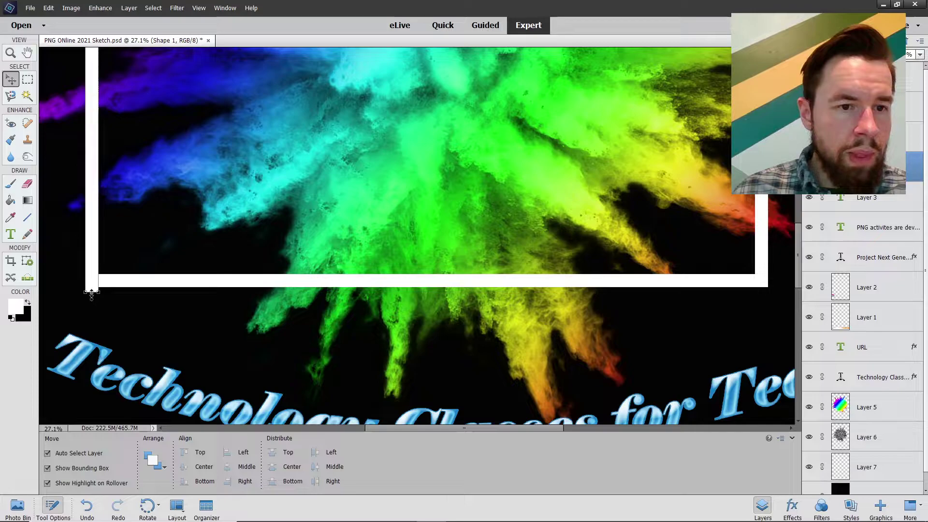
{"action": "left_click_drag", "start_coordinate": [91, 292], "coordinate": [92, 287]}
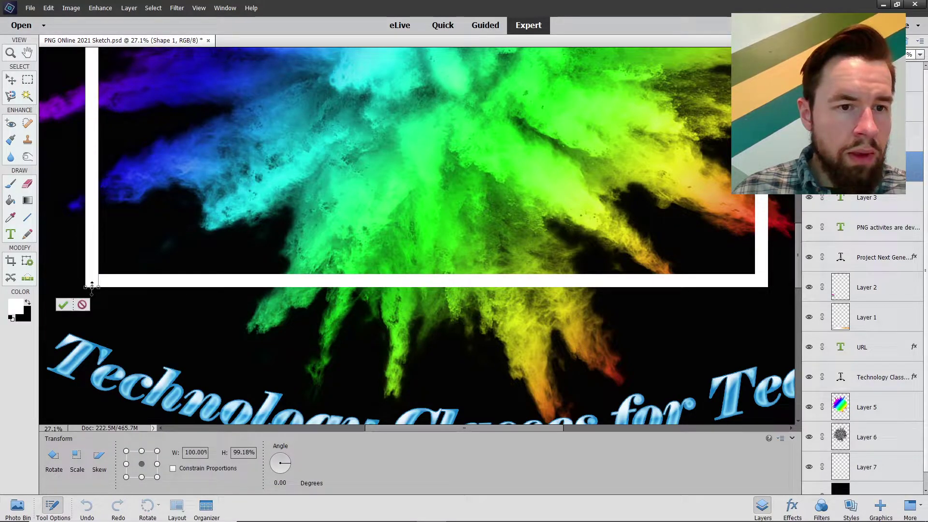
{"action": "left_click", "coordinate": [64, 305]}
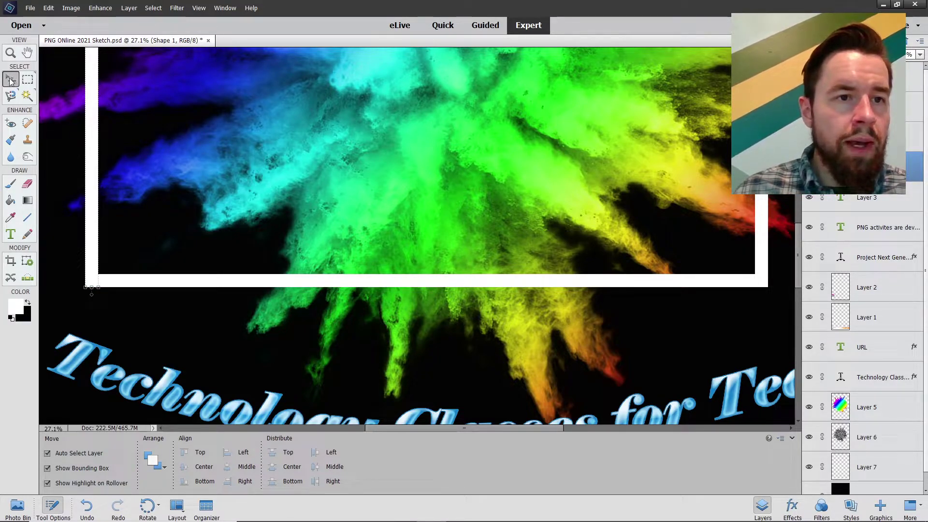
{"action": "left_click", "coordinate": [11, 53]}
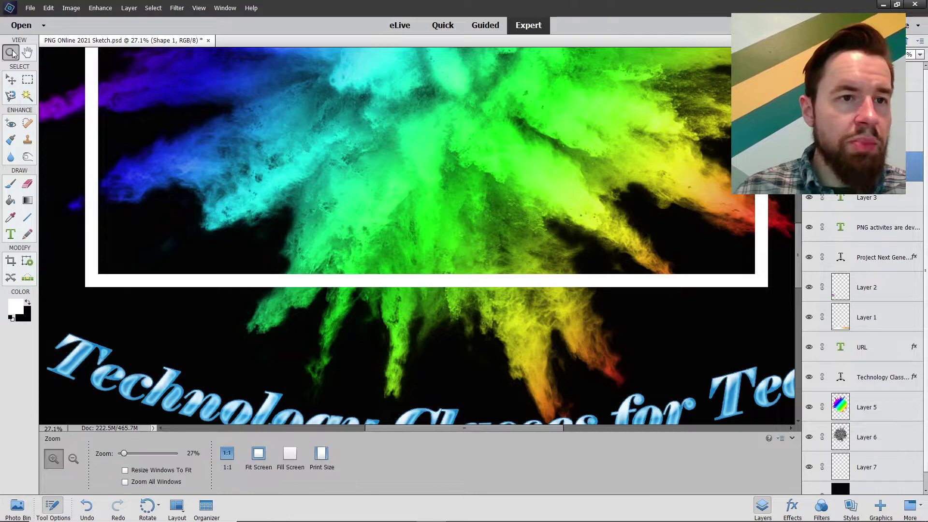
{"action": "right_click", "coordinate": [208, 104]}
{"action": "left_click", "coordinate": [212, 112]}
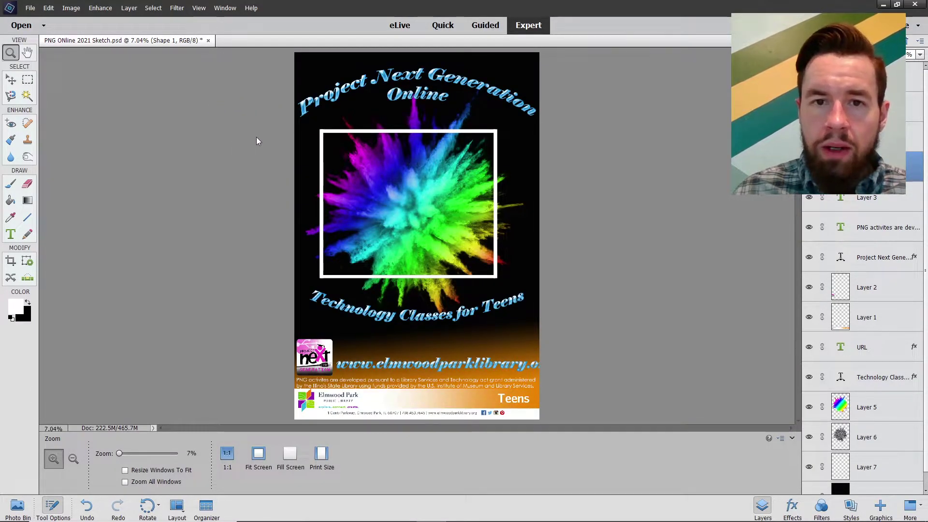
{"action": "left_click_drag", "start_coordinate": [485, 124], "coordinate": [505, 149]}
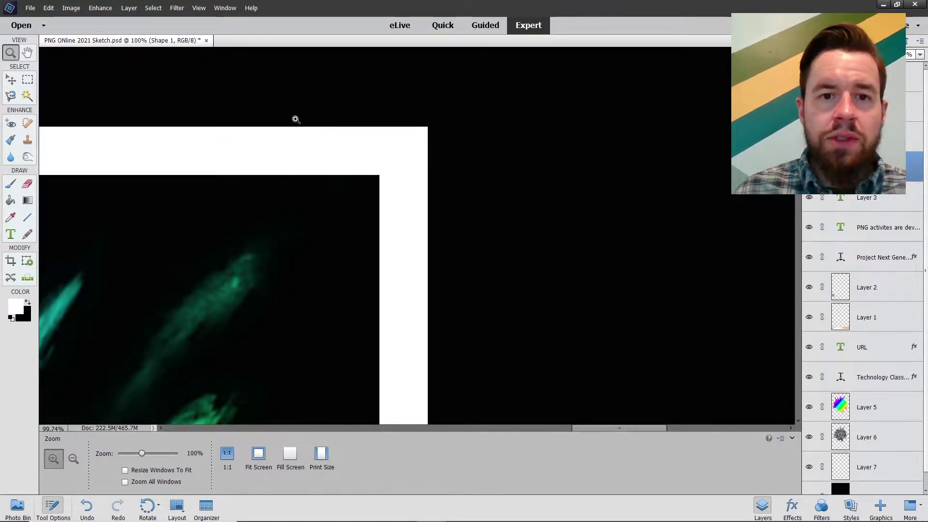
{"action": "right_click", "coordinate": [149, 86]}
{"action": "left_click", "coordinate": [158, 94]}
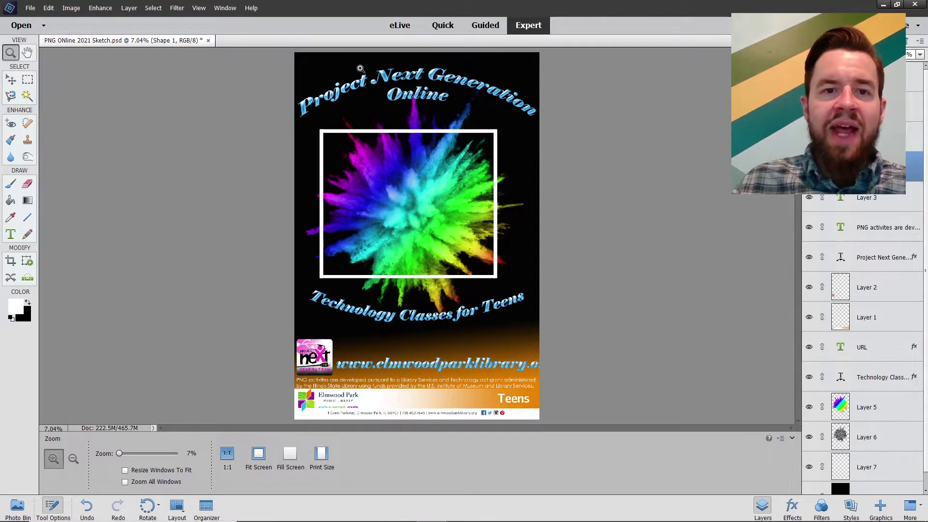
{"action": "left_click_drag", "start_coordinate": [370, 65], "coordinate": [393, 92]}
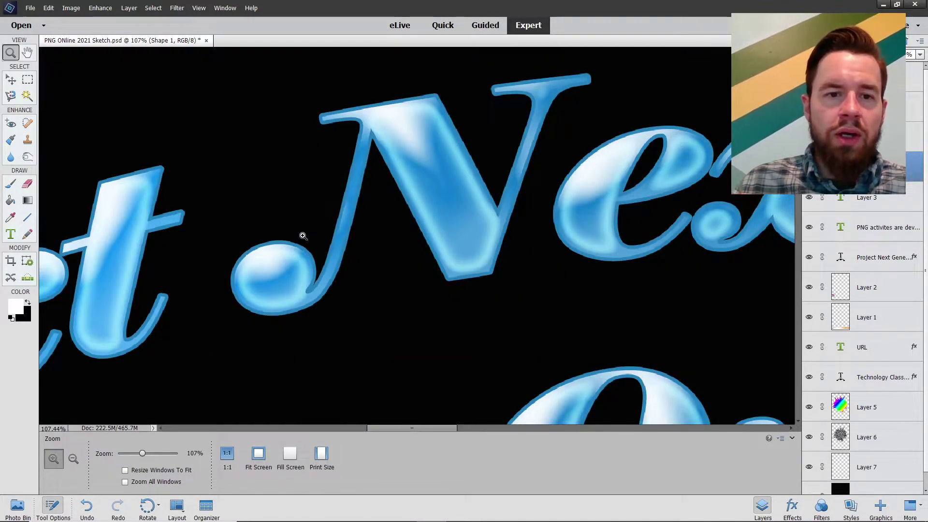
{"action": "right_click", "coordinate": [318, 178]}
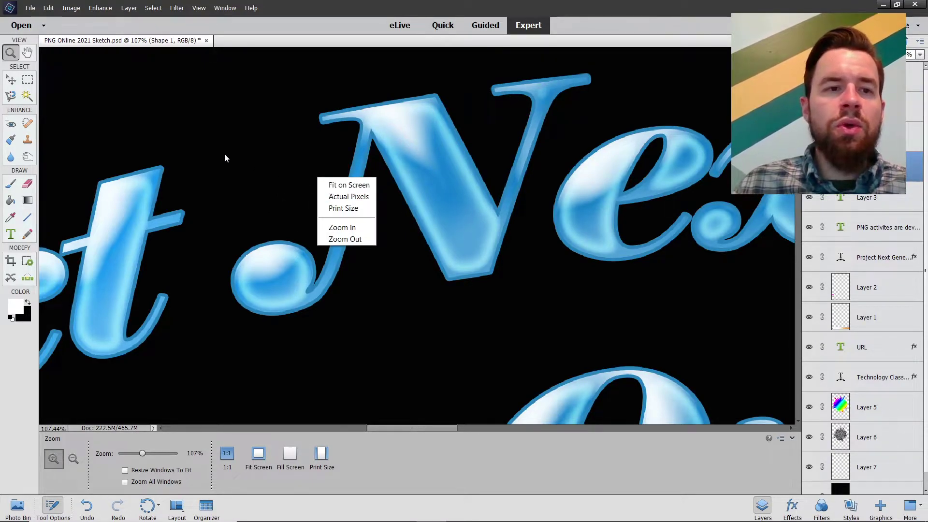
{"action": "right_click", "coordinate": [291, 155]}
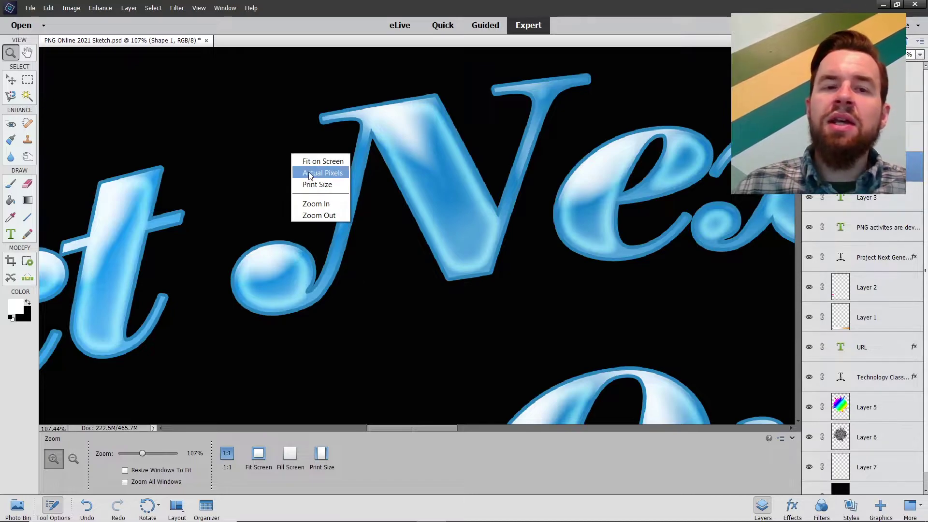
{"action": "left_click", "coordinate": [314, 161]}
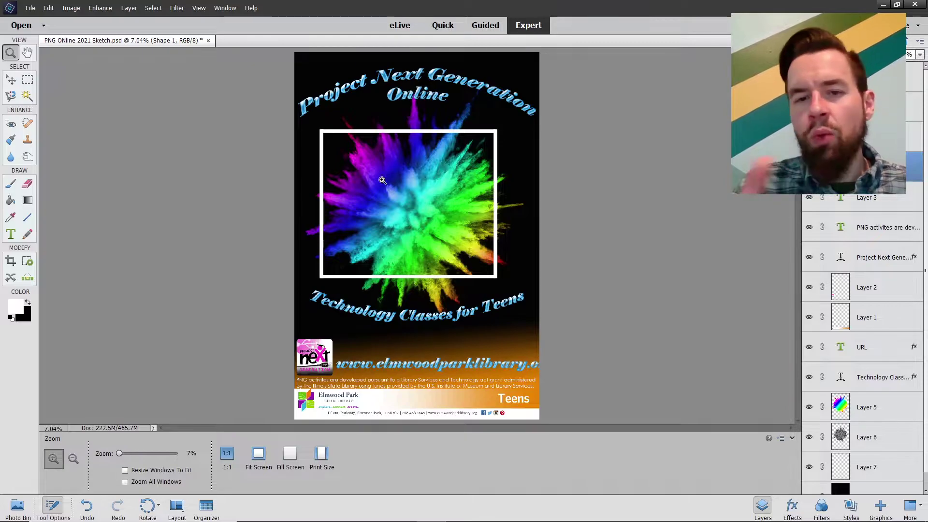
{"action": "right_click", "coordinate": [496, 132]}
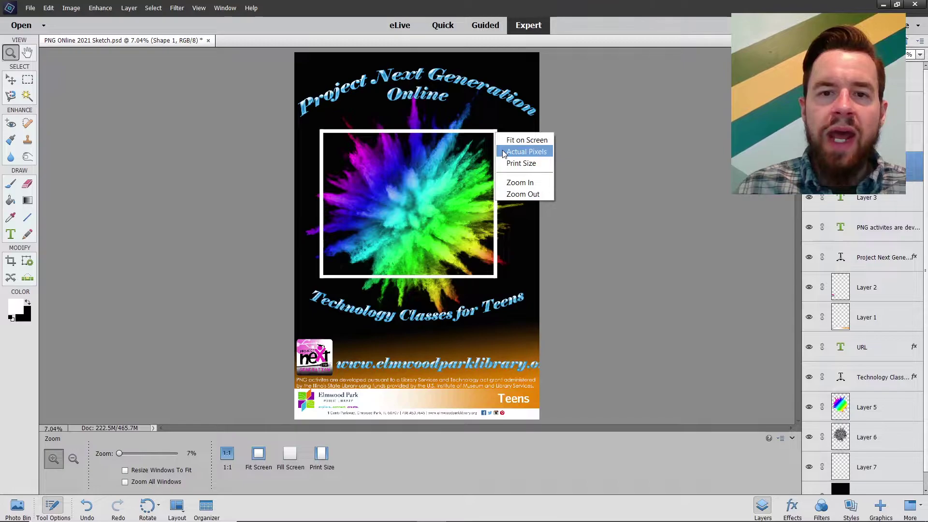
{"action": "left_click", "coordinate": [526, 152]}
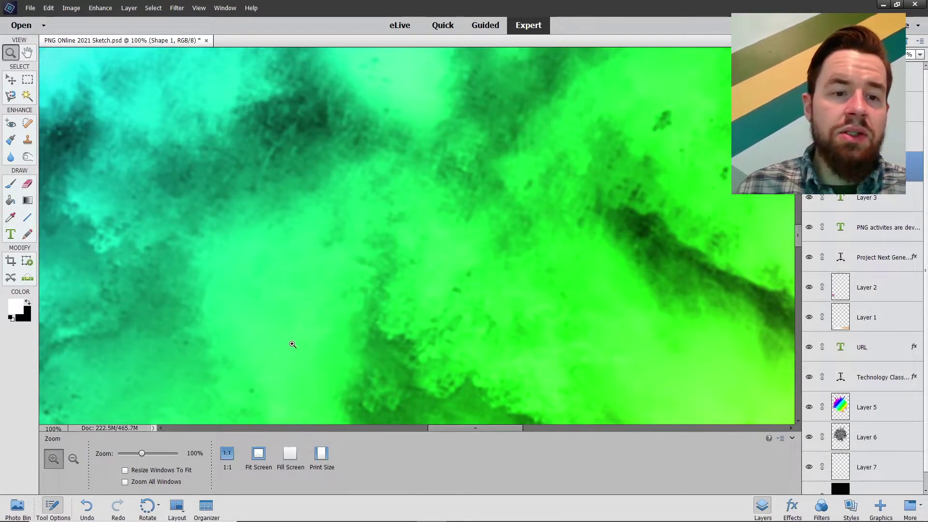
{"action": "left_click_drag", "start_coordinate": [450, 428], "coordinate": [582, 425]}
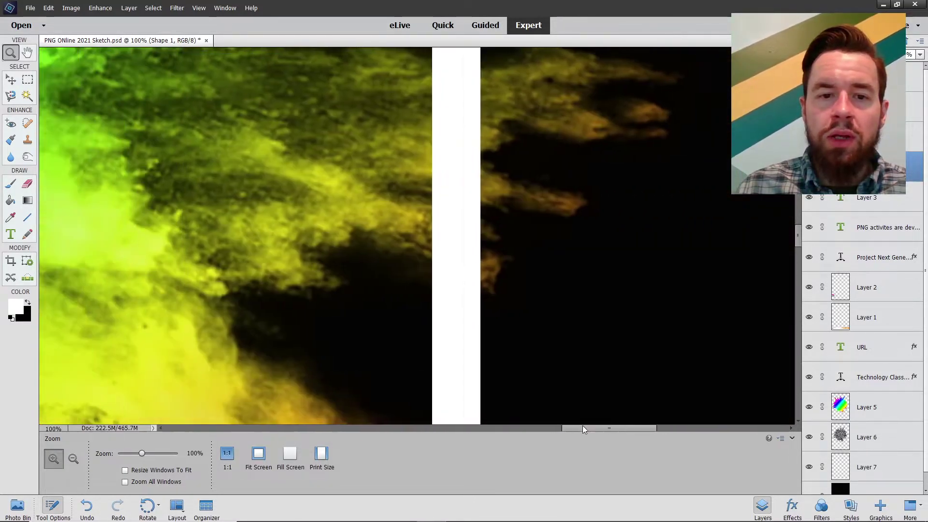
{"action": "left_click_drag", "start_coordinate": [795, 239], "coordinate": [773, 146]}
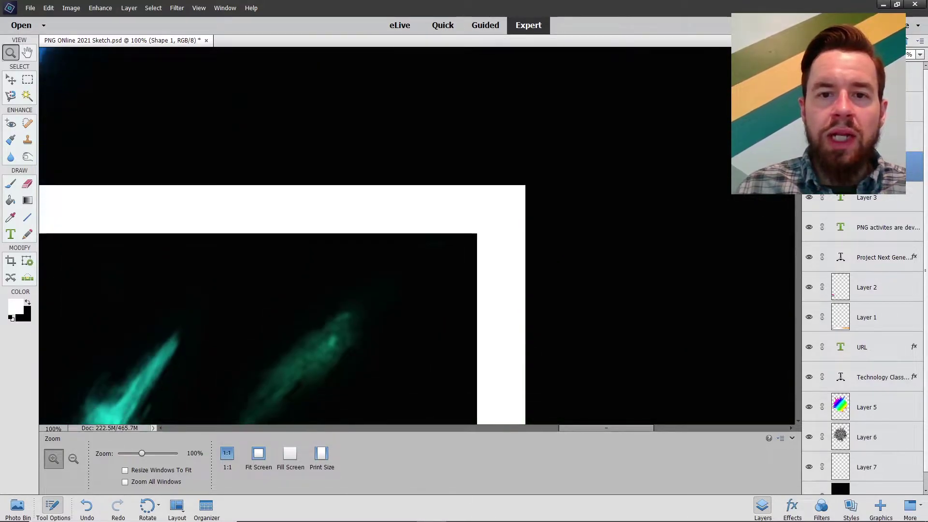
{"action": "right_click", "coordinate": [487, 229]}
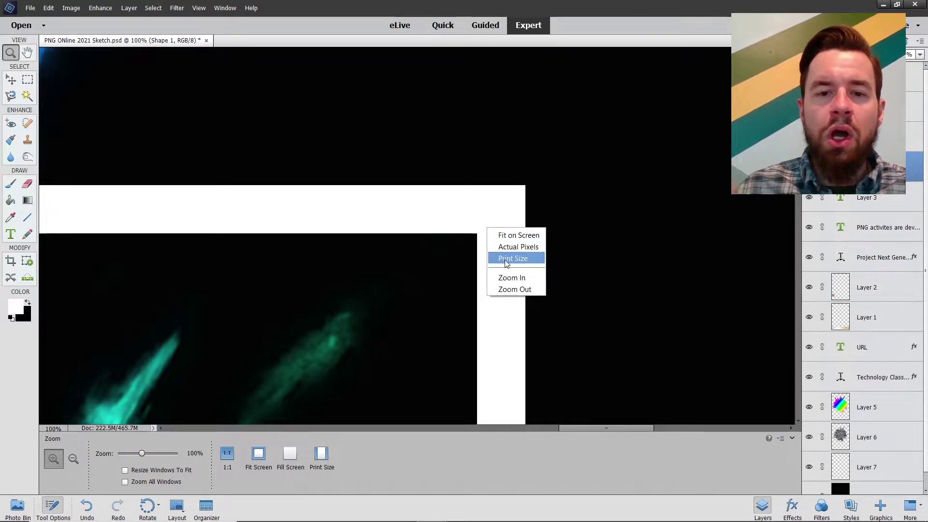
{"action": "left_click", "coordinate": [506, 260]}
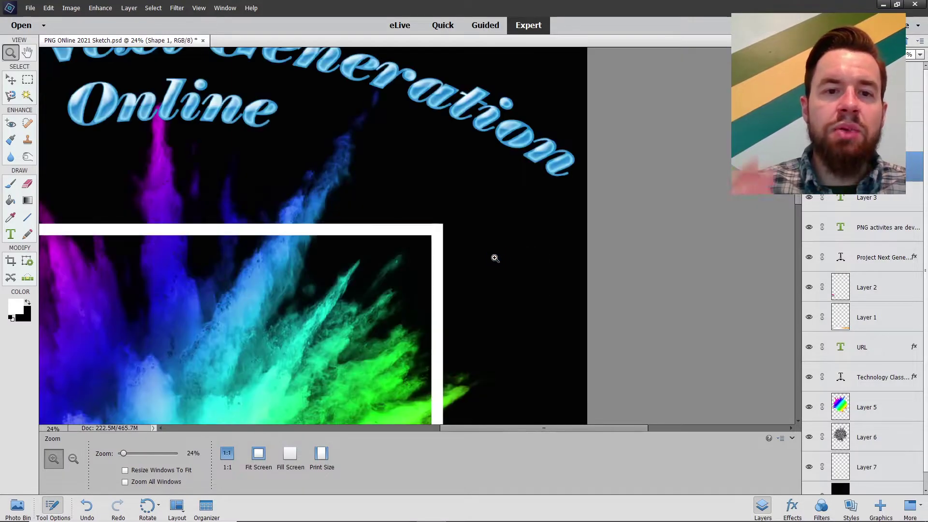
{"action": "left_click_drag", "start_coordinate": [515, 429], "coordinate": [450, 434]}
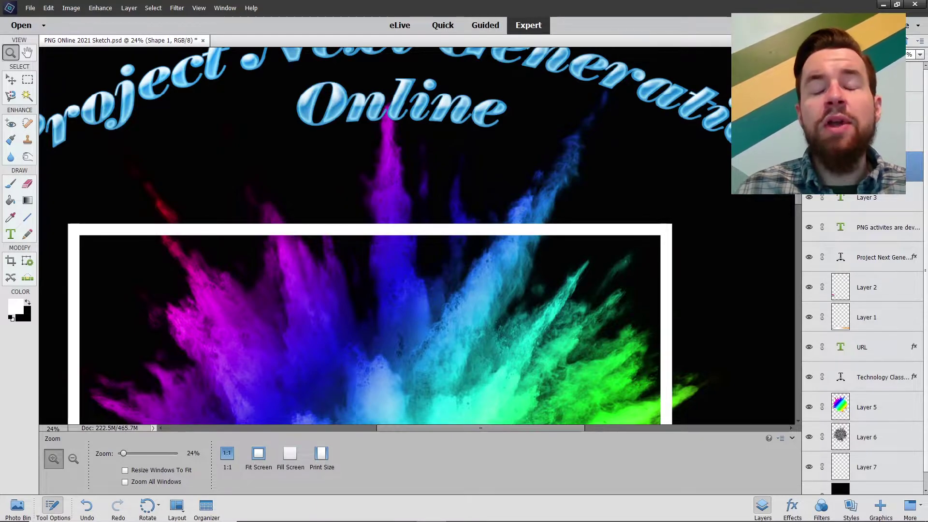
{"action": "scroll", "coordinate": [798, 209], "scroll_direction": "down", "scroll_amount": 5}
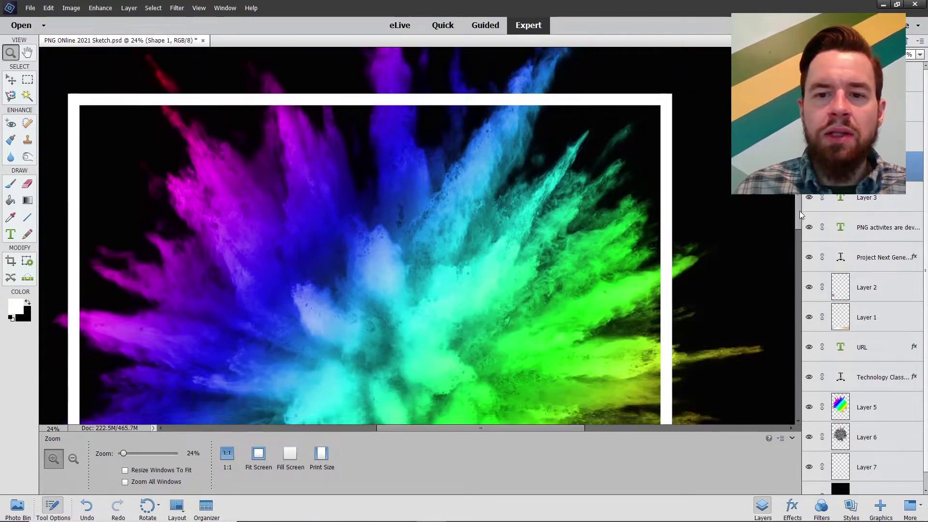
{"action": "scroll", "coordinate": [799, 211], "scroll_direction": "down", "scroll_amount": 2}
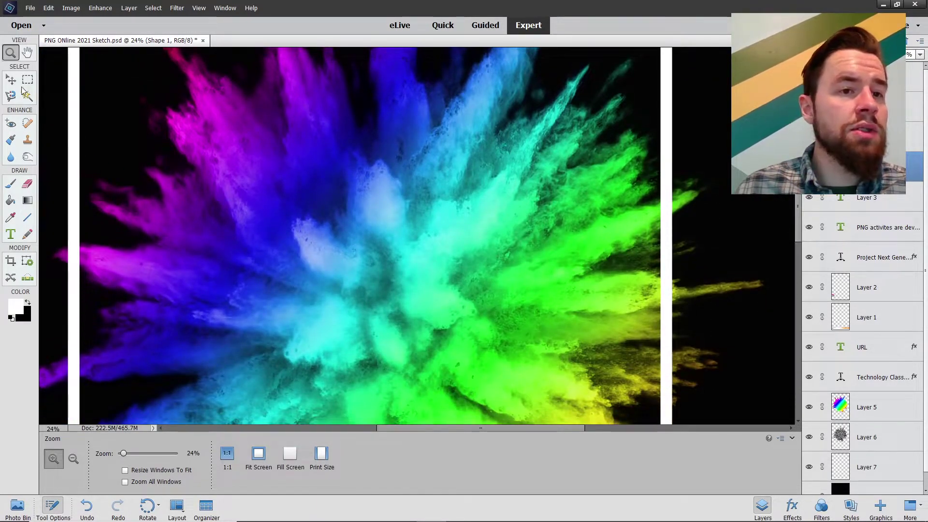
{"action": "key", "text": "v"}
{"action": "key", "text": "z"}
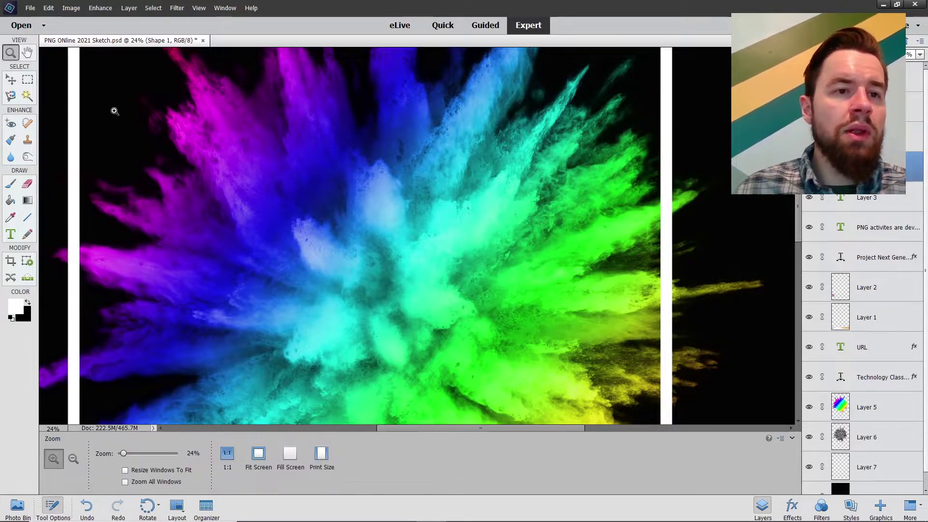
{"action": "right_click", "coordinate": [122, 112]}
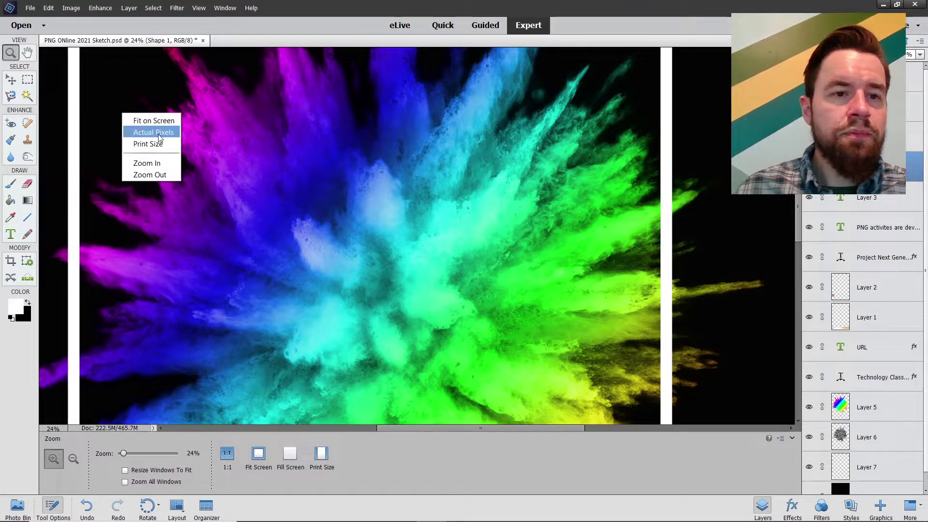
{"action": "left_click", "coordinate": [153, 120]}
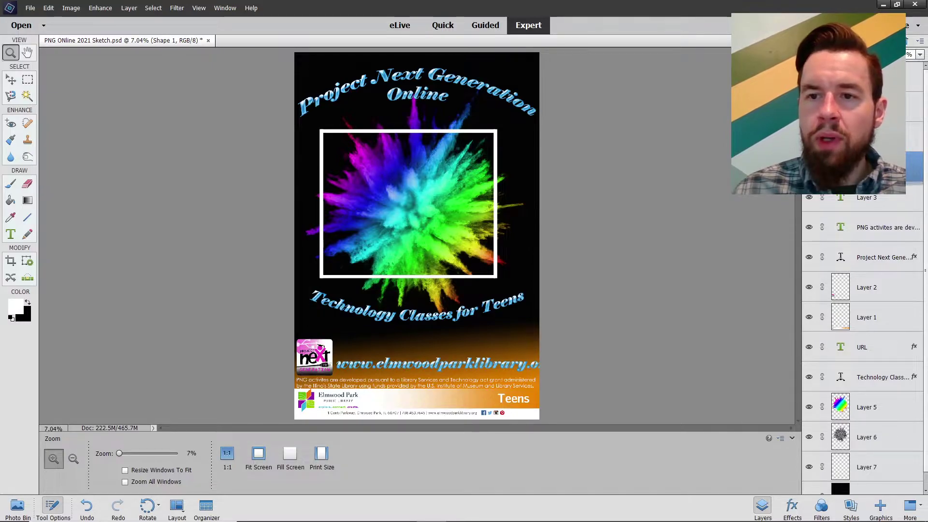
Restack the shape layers so Shape 2 sits between Shape 3 and Shape 1 below Layer 6
{"action": "left_click_drag", "start_coordinate": [894, 174], "coordinate": [878, 444]}
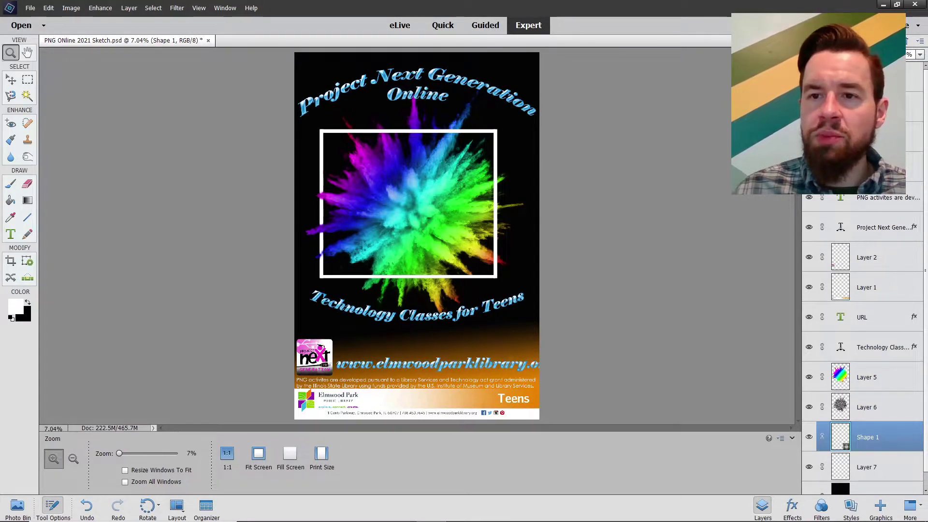
{"action": "left_click_drag", "start_coordinate": [865, 174], "coordinate": [872, 411]}
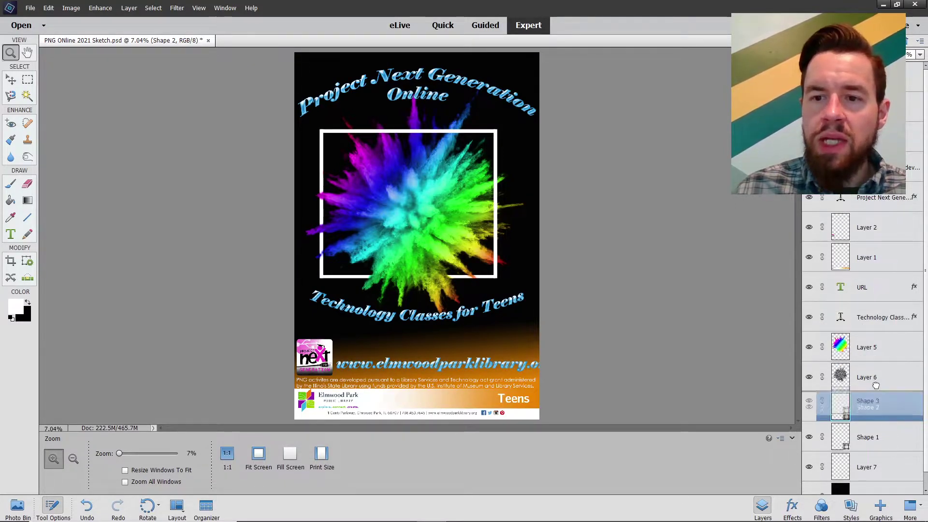
{"action": "left_click_drag", "start_coordinate": [884, 407], "coordinate": [887, 386]}
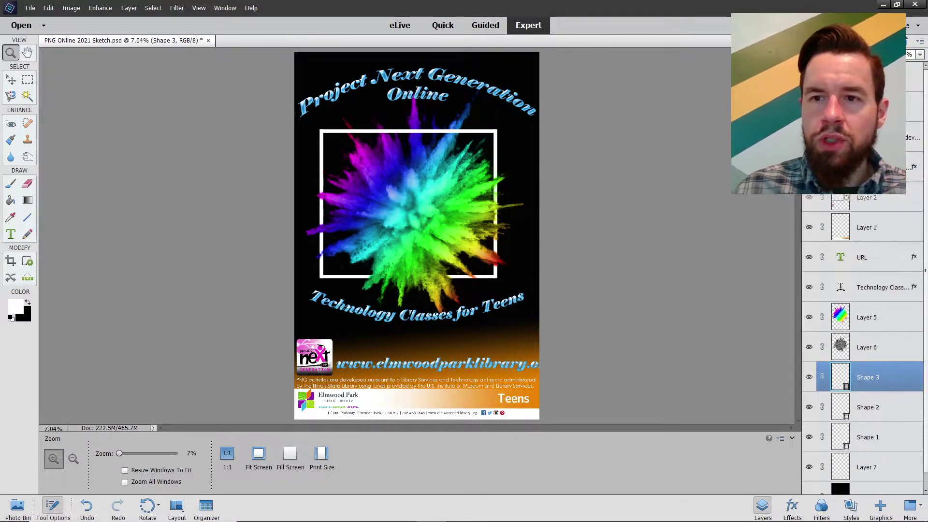
{"action": "key", "text": "alt+bracketleft"}
{"action": "key", "text": "ctrl+shift+bracketright"}
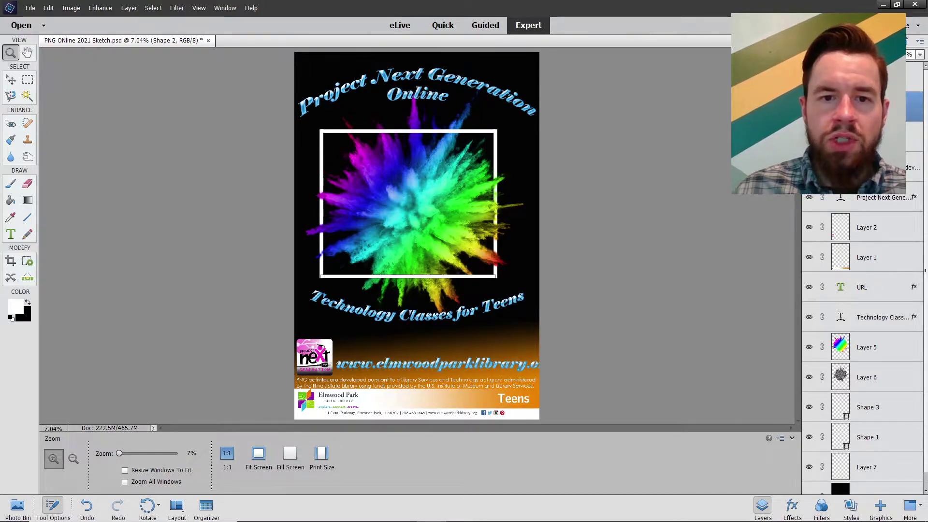
{"action": "left_click_drag", "start_coordinate": [865, 345], "coordinate": [876, 420]}
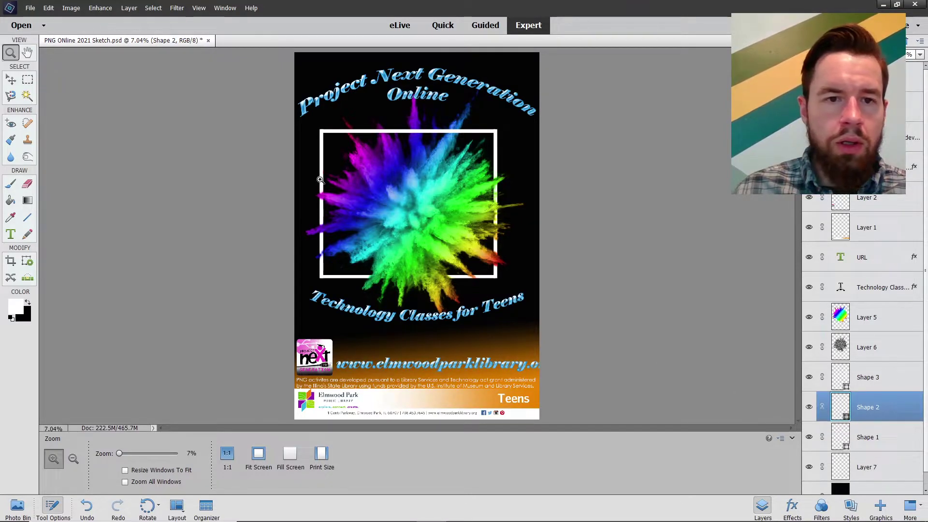
Select the white frame's Shape 1 layer and drag it up the layer stack
{"action": "left_click", "coordinate": [10, 80]}
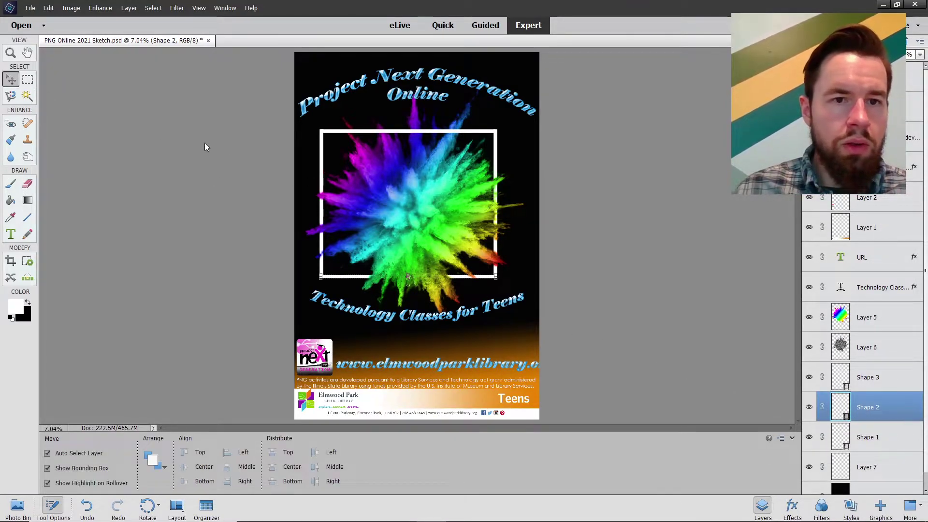
{"action": "left_click", "coordinate": [323, 157]}
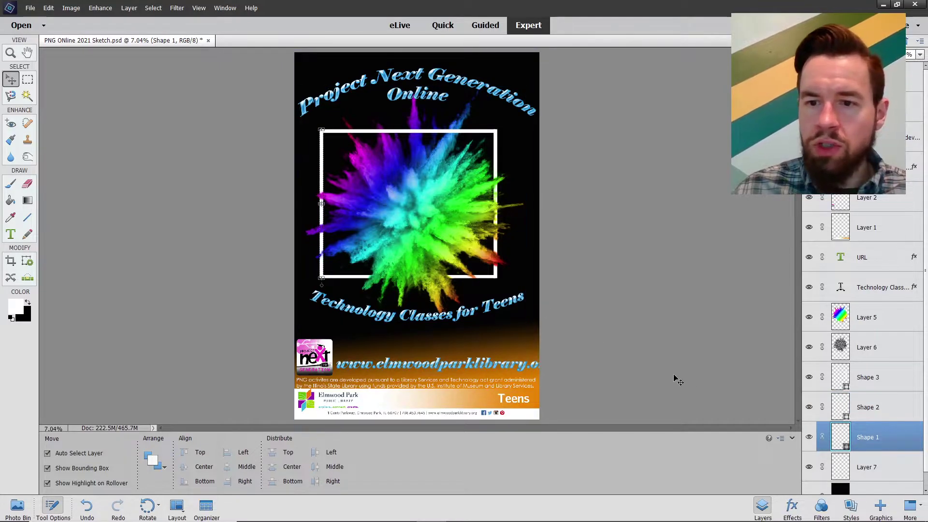
{"action": "left_click", "coordinate": [887, 437]}
{"action": "left_click_drag", "start_coordinate": [886, 437], "coordinate": [889, 166]}
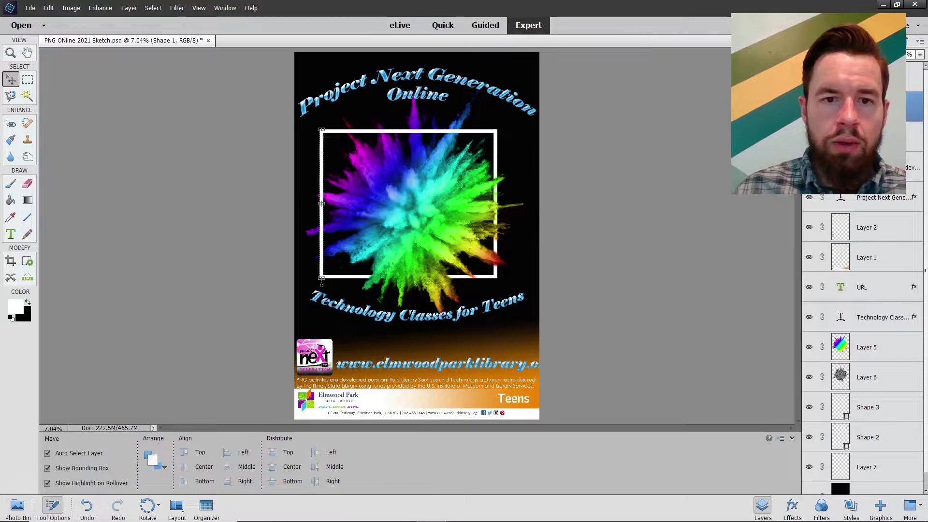
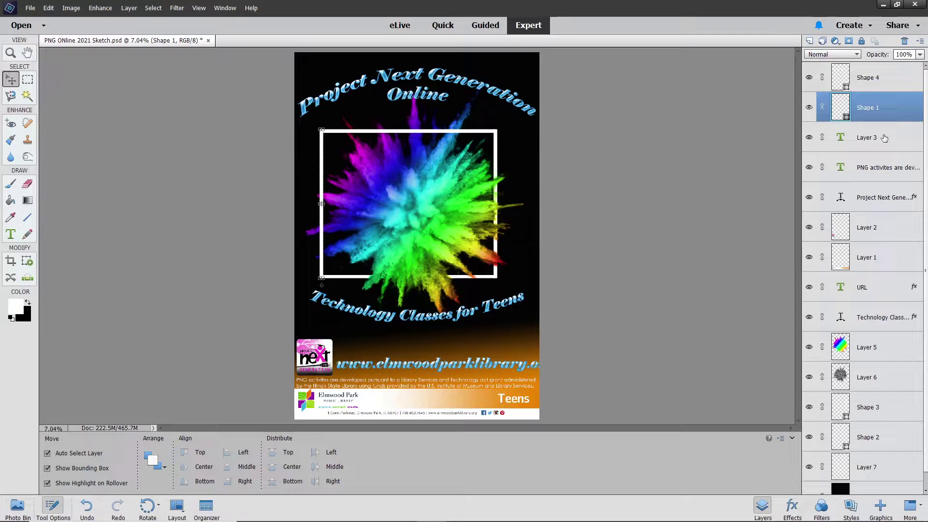
Select a range of layers in the Layers panel, from Shape 4 down to Shape 3
{"action": "left_click", "coordinate": [884, 138], "text": "ctrl"}
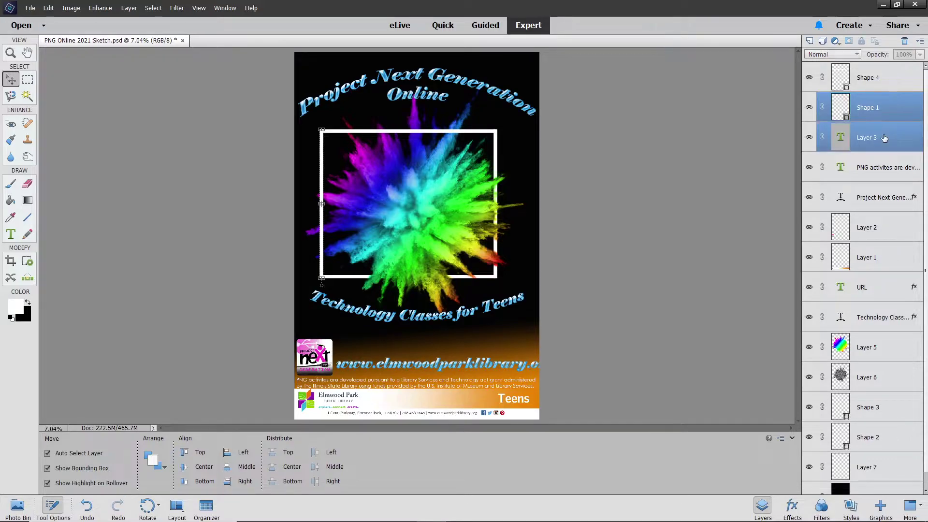
{"action": "left_click", "coordinate": [884, 202], "text": "shift"}
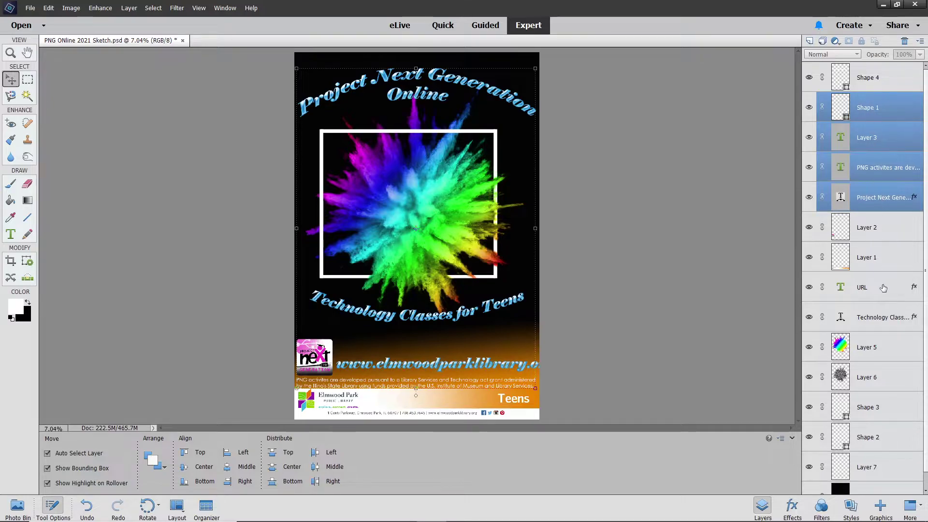
{"action": "left_click", "coordinate": [886, 354], "text": "shift"}
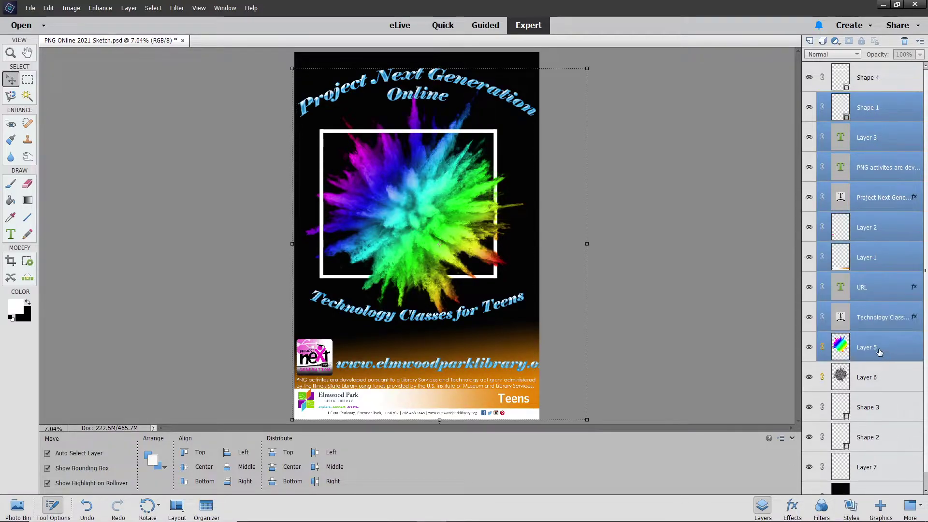
{"action": "left_click", "coordinate": [896, 86]}
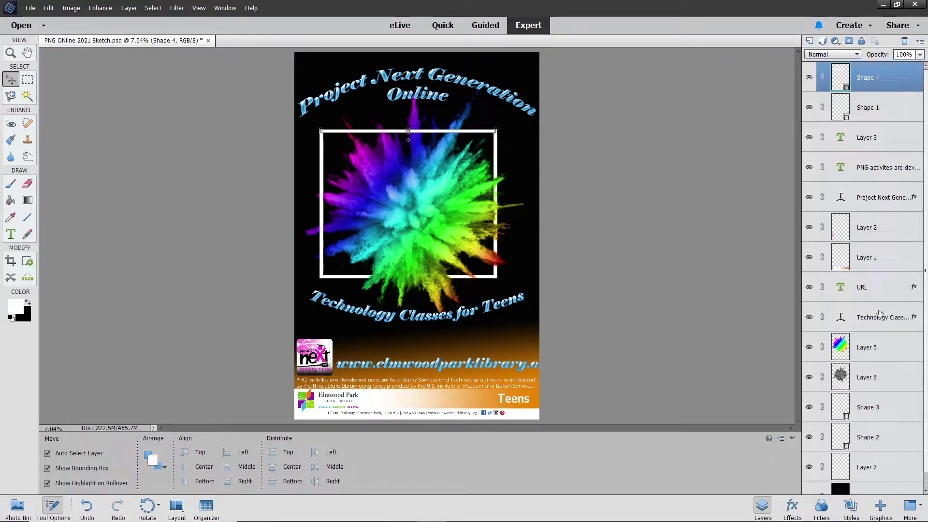
{"action": "left_click", "coordinate": [888, 108], "text": "ctrl"}
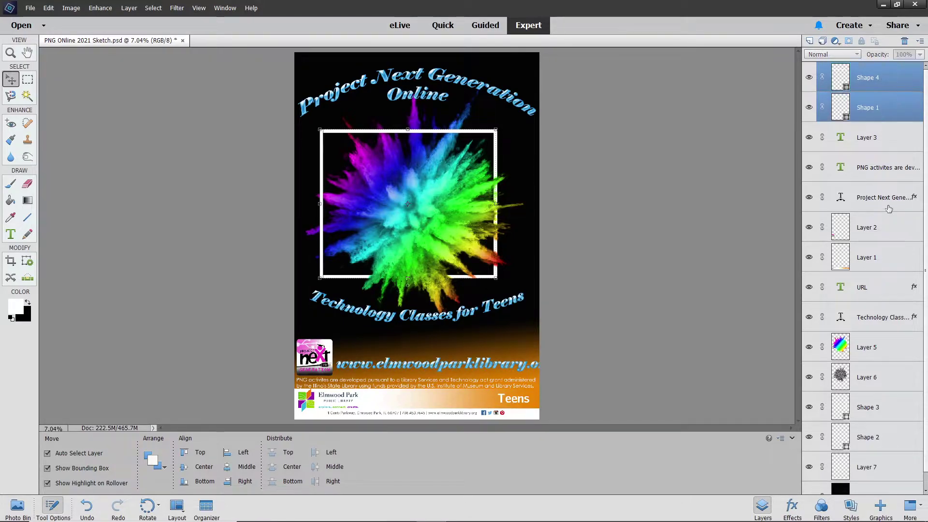
{"action": "left_click", "coordinate": [887, 409], "text": "shift"}
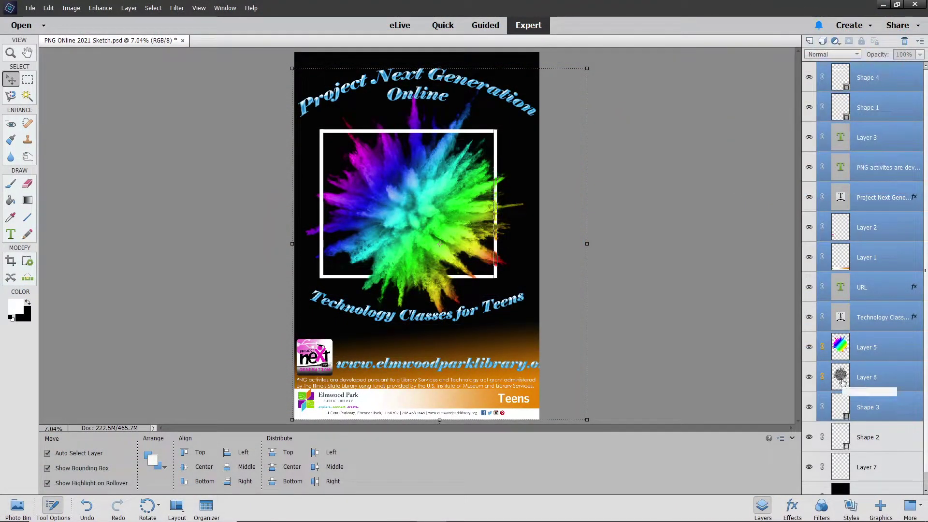
Select only Shape 1, Shape 4, Shape 2 and Shape 3 and link them together
{"action": "left_click", "coordinate": [890, 81]}
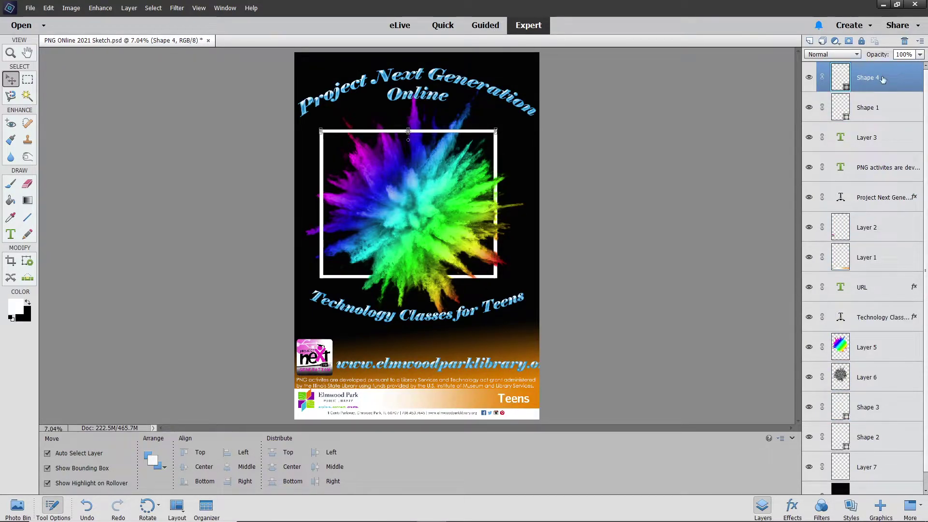
{"action": "key", "text": "ctrl"}
{"action": "left_click", "coordinate": [889, 110]}
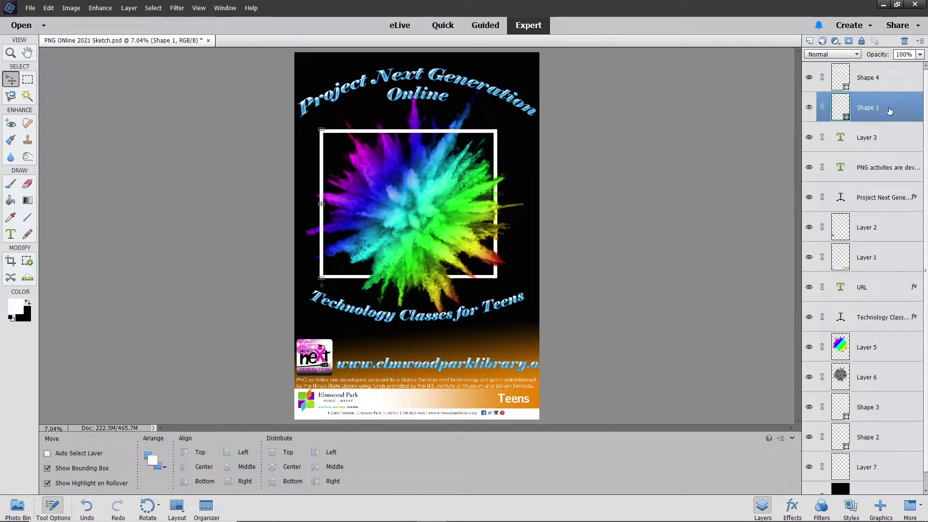
{"action": "left_click", "coordinate": [888, 83], "text": "ctrl"}
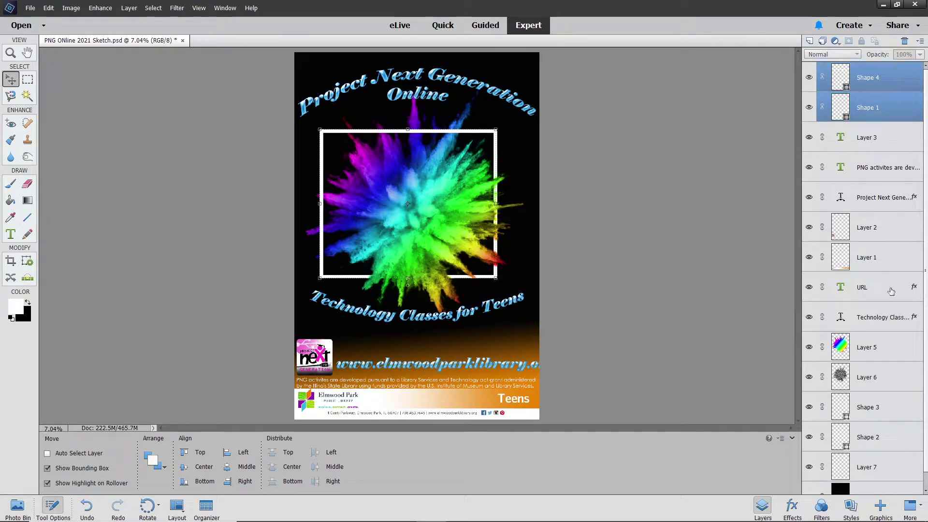
{"action": "left_click", "coordinate": [894, 438], "text": "ctrl"}
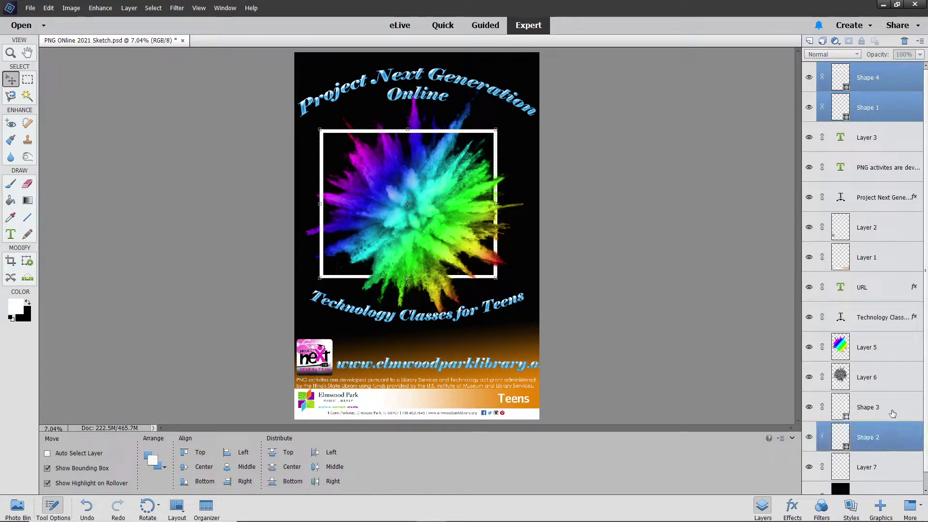
{"action": "left_click", "coordinate": [888, 408], "text": "ctrl"}
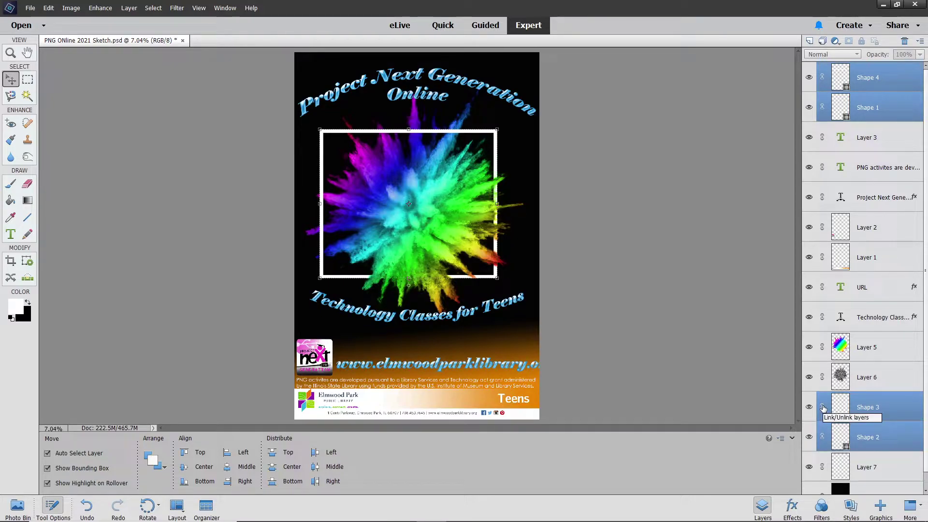
{"action": "left_click", "coordinate": [822, 408]}
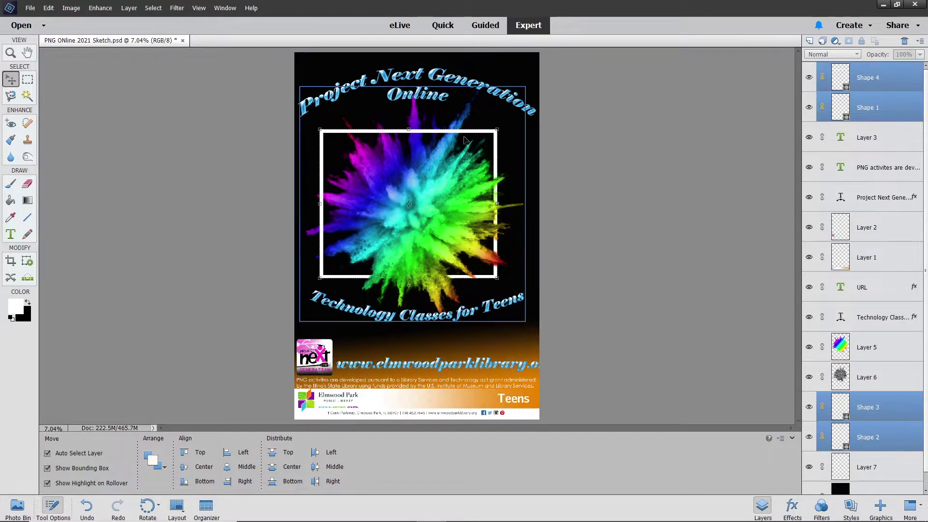
Shift the linked white frame slightly right over the burst, then reselect the frame for styling
{"action": "mouse_move", "coordinate": [447, 136]}
{"action": "left_mouse_down"}
{"action": "mouse_move", "coordinate": [460, 123]}
{"action": "mouse_move", "coordinate": [445, 145]}
{"action": "mouse_move", "coordinate": [478, 141]}
{"action": "mouse_move", "coordinate": [451, 139]}
{"action": "mouse_move", "coordinate": [480, 145]}
{"action": "mouse_move", "coordinate": [456, 134]}
{"action": "mouse_move", "coordinate": [471, 162]}
{"action": "mouse_move", "coordinate": [448, 143]}
{"action": "mouse_move", "coordinate": [463, 134]}
{"action": "mouse_move", "coordinate": [453, 138]}
{"action": "left_mouse_up"}
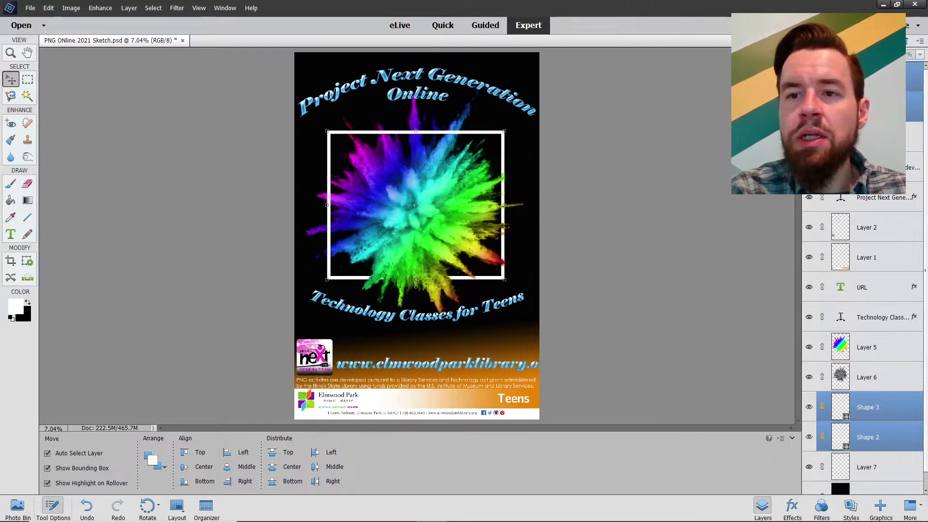
{"action": "left_click", "coordinate": [129, 8]}
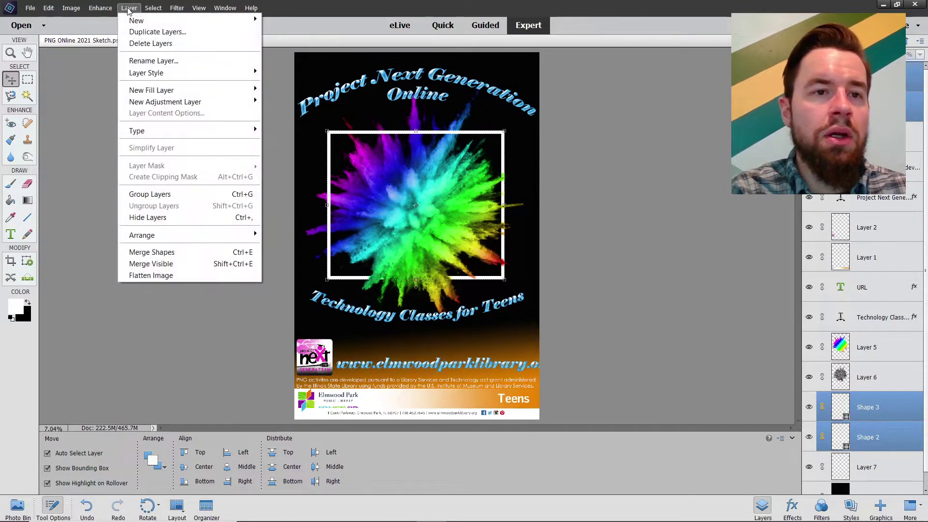
{"action": "mouse_move", "coordinate": [141, 73]}
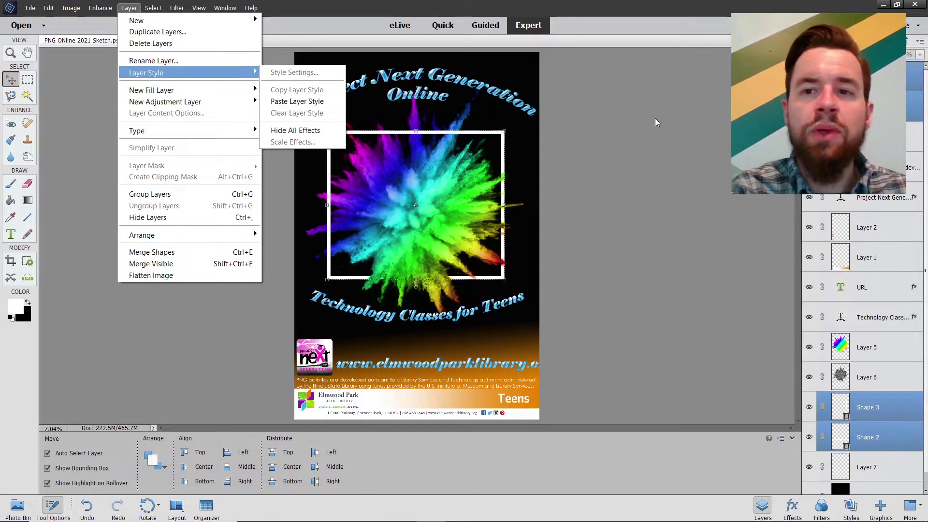
{"action": "left_click", "coordinate": [682, 125]}
{"action": "left_click", "coordinate": [682, 123]}
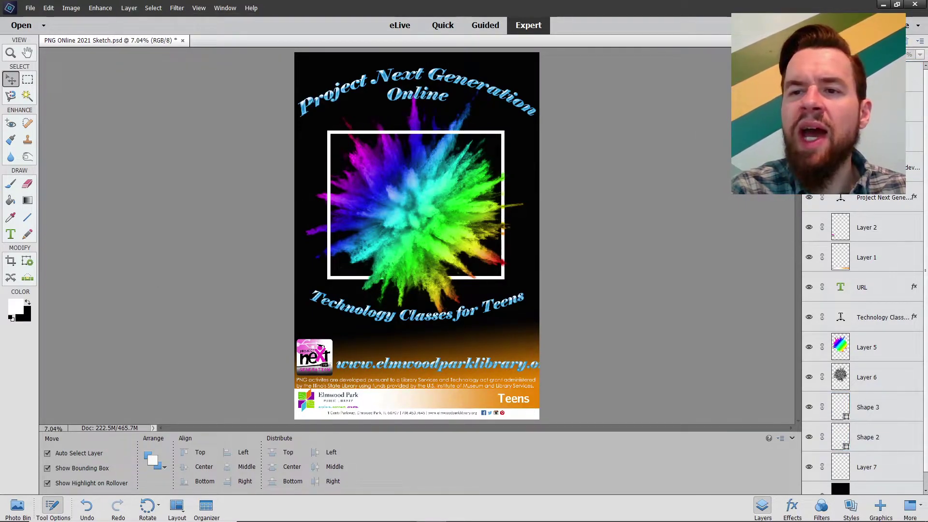
{"action": "left_click", "coordinate": [490, 132]}
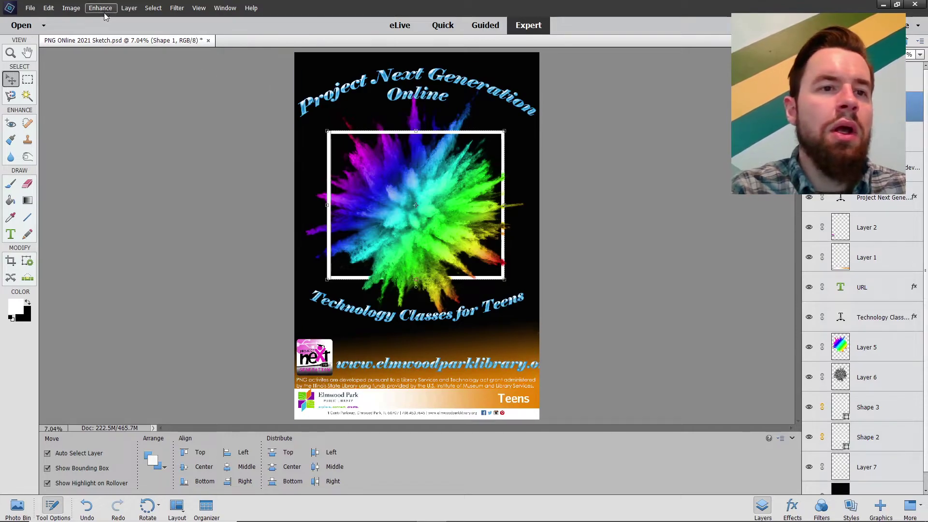
{"action": "left_click", "coordinate": [128, 10]}
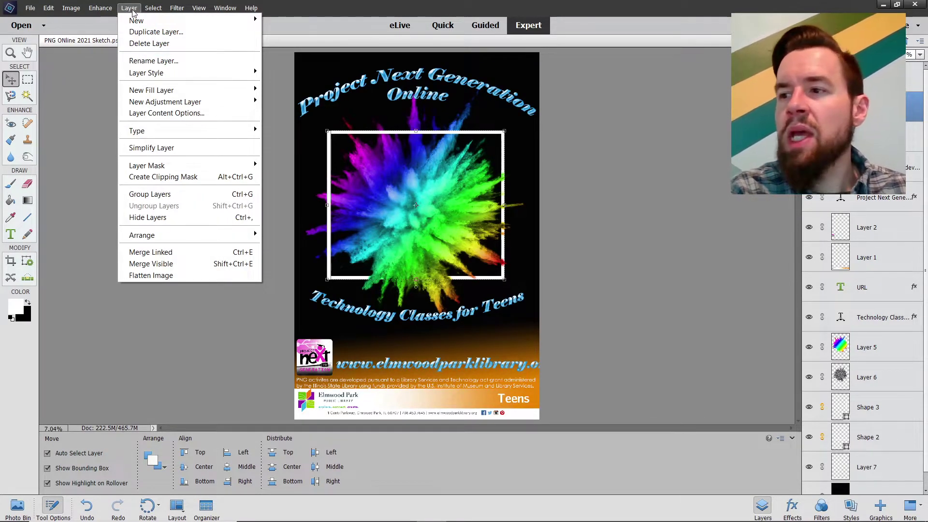
{"action": "mouse_move", "coordinate": [170, 76]}
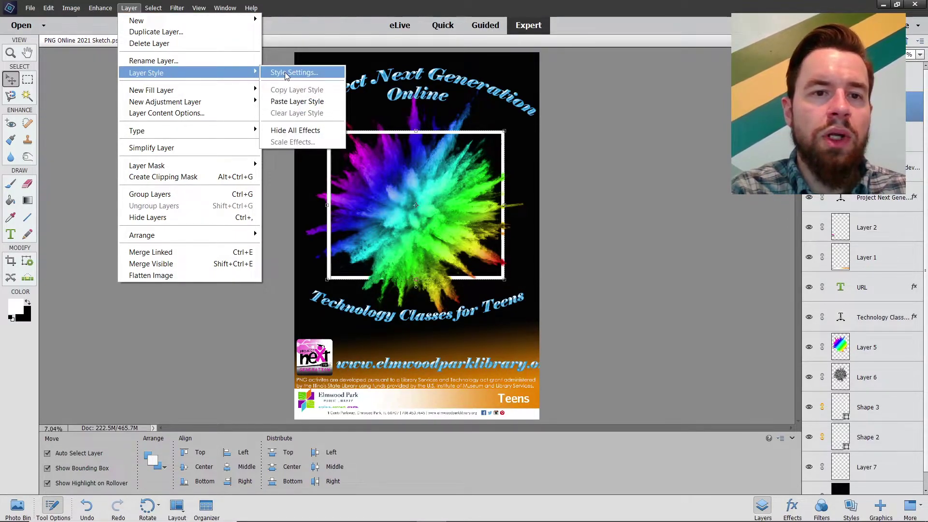
Give the frame a white outer glow 250 px wide
{"action": "left_click", "coordinate": [285, 72]}
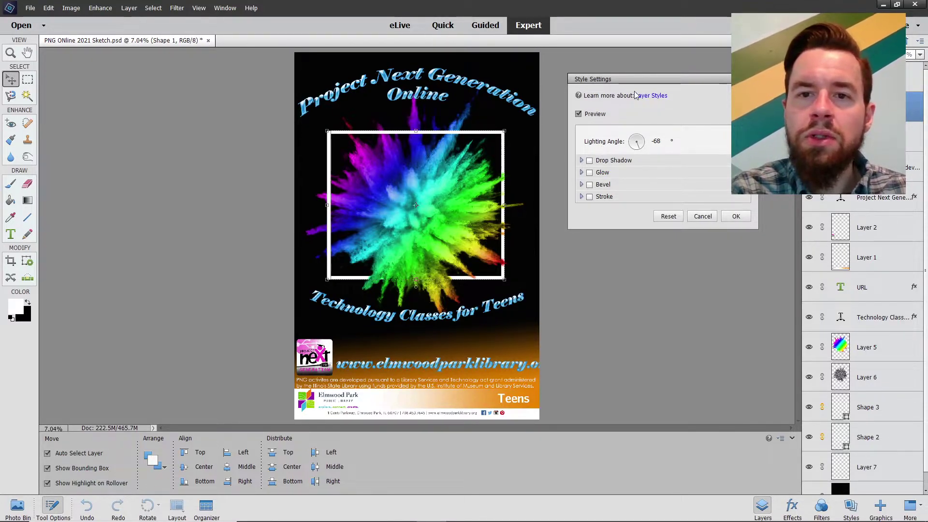
{"action": "left_click", "coordinate": [582, 172]}
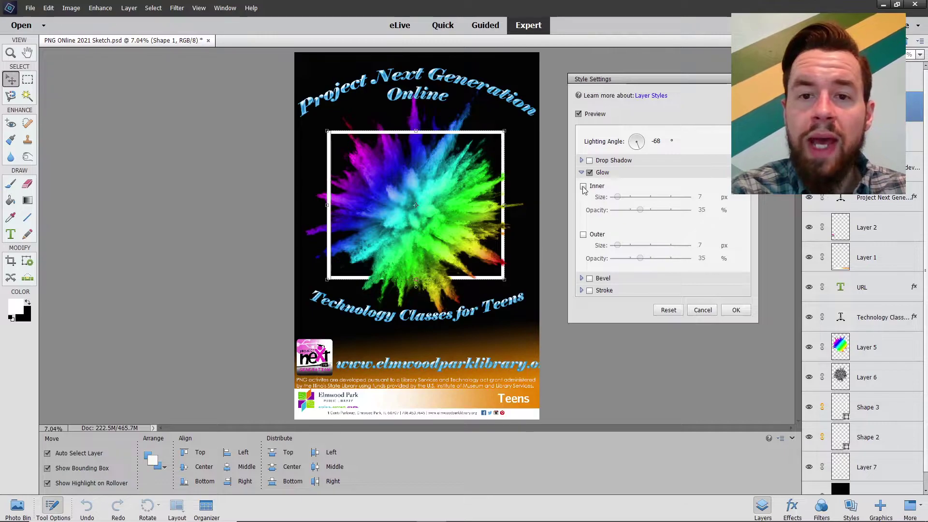
{"action": "left_click", "coordinate": [583, 234]}
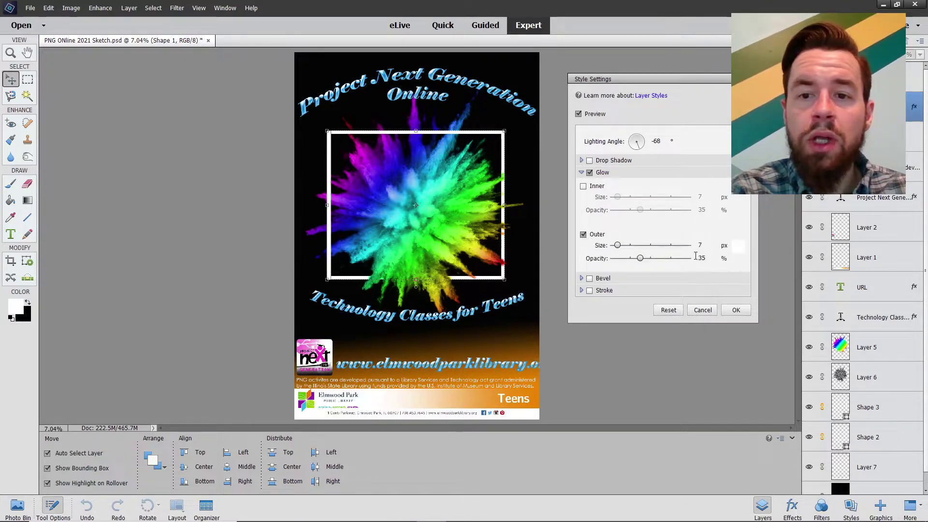
{"action": "left_click", "coordinate": [737, 247]}
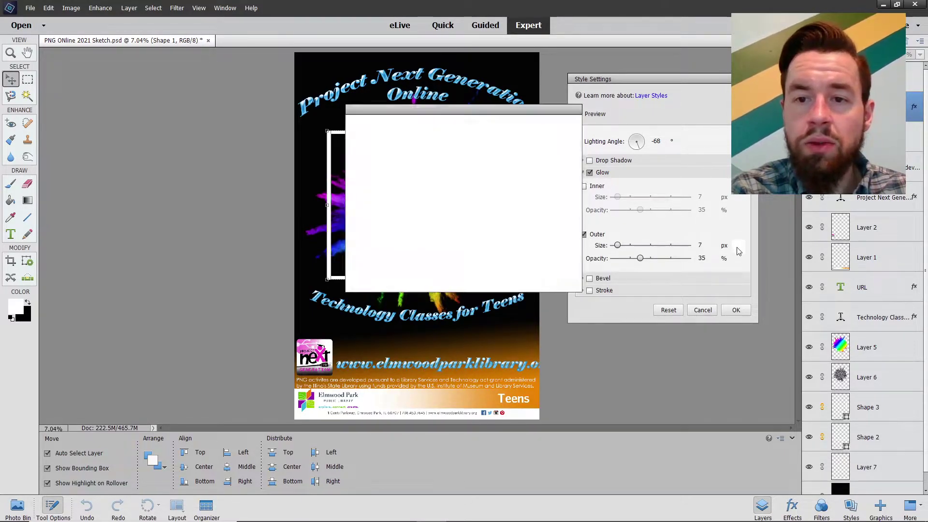
{"action": "left_click", "coordinate": [561, 126]}
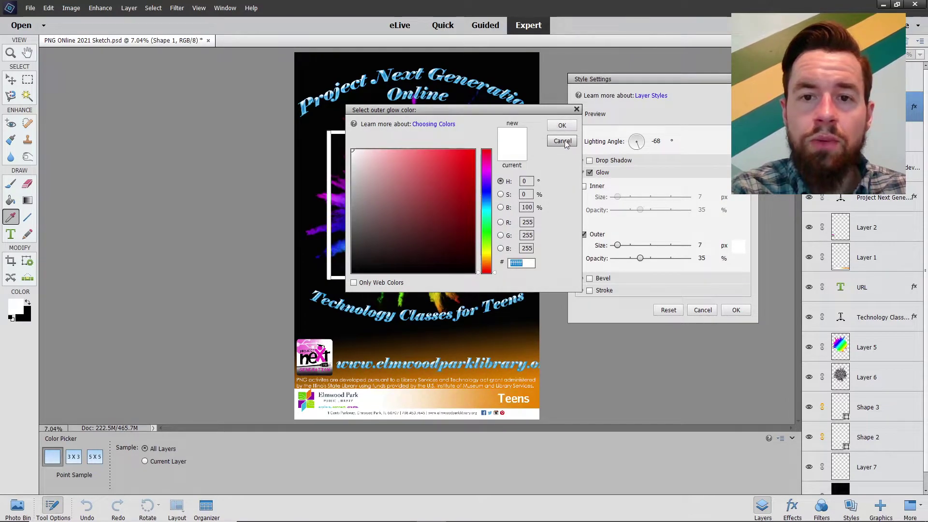
{"action": "left_click_drag", "start_coordinate": [617, 245], "coordinate": [688, 245]}
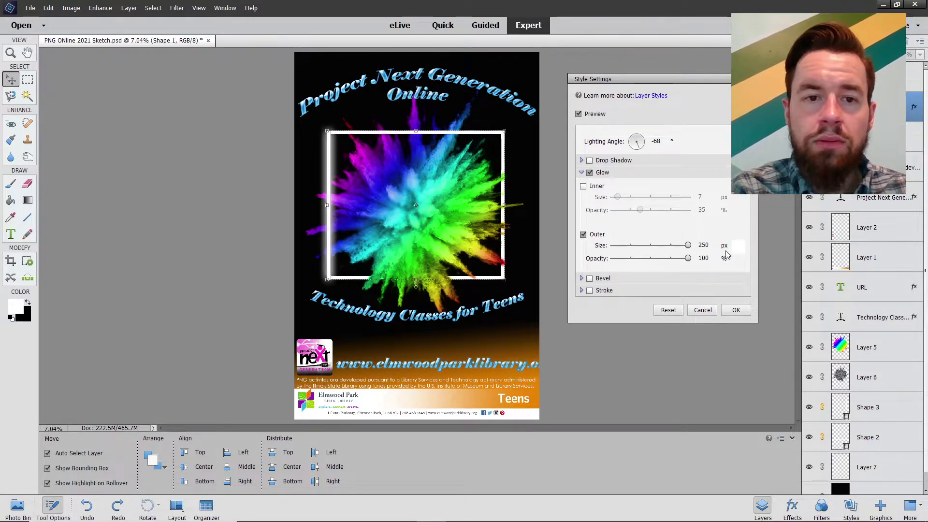
Add a bright yellow inner glow at 250 px and 100% opacity, and apply the style
{"action": "left_click", "coordinate": [583, 185]}
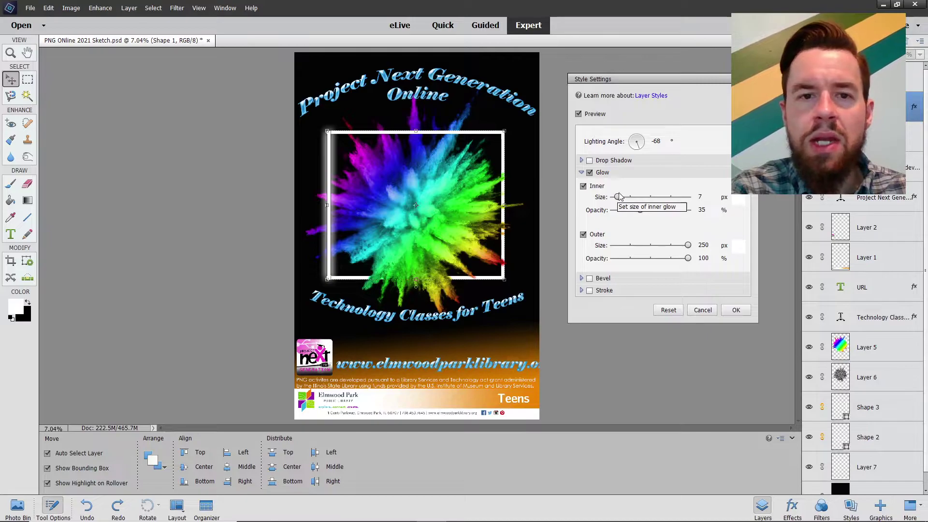
{"action": "left_click_drag", "start_coordinate": [625, 198], "coordinate": [622, 197]}
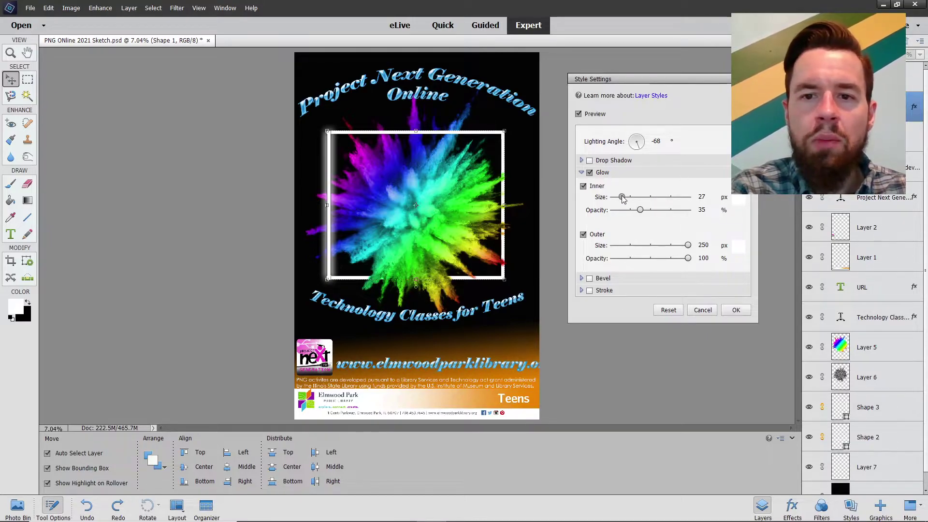
{"action": "left_click", "coordinate": [737, 199]}
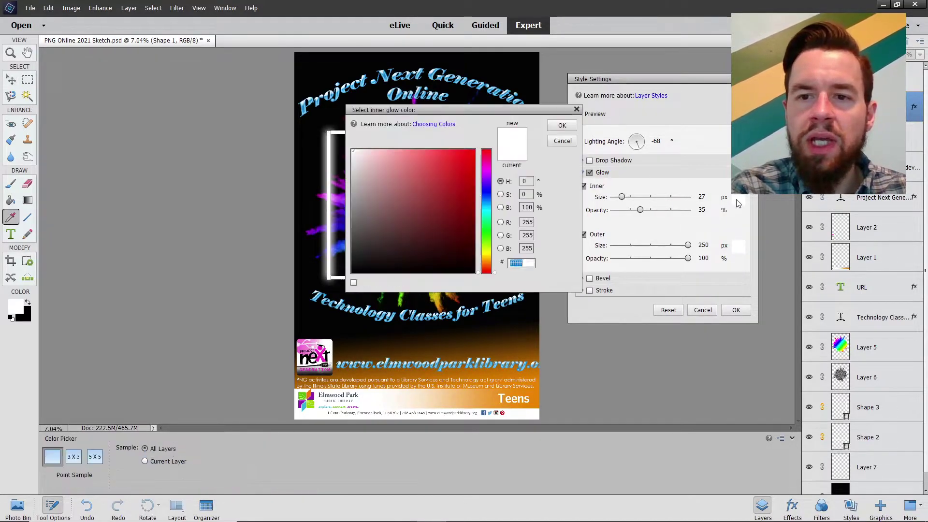
{"action": "left_click", "coordinate": [486, 250]}
{"action": "left_click", "coordinate": [473, 155]}
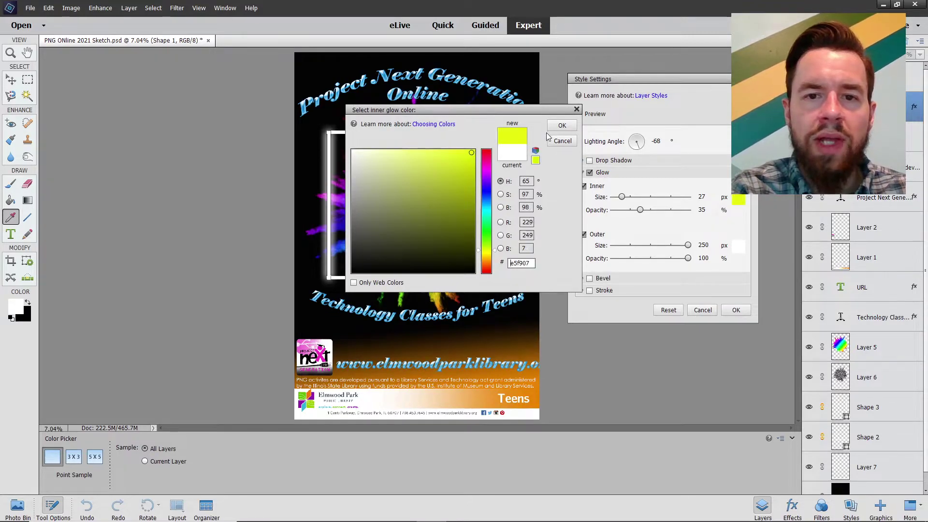
{"action": "left_click", "coordinate": [561, 125]}
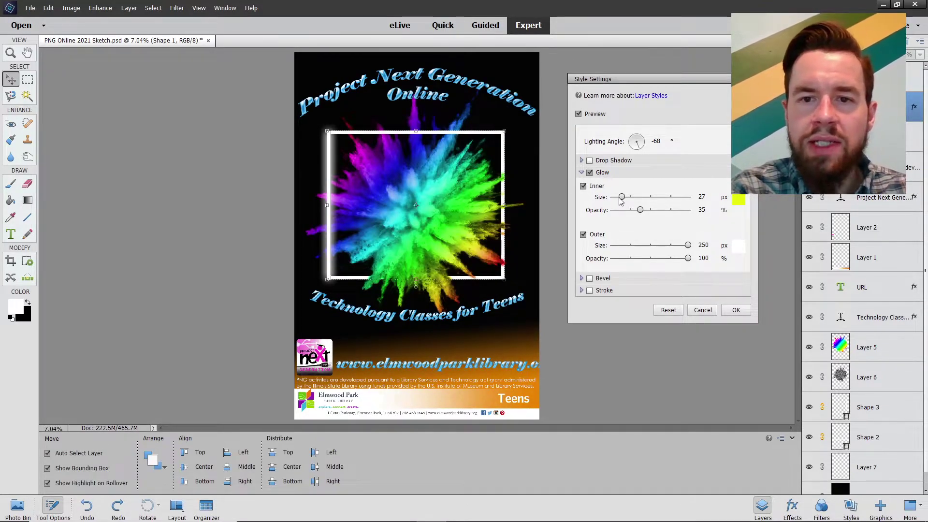
{"action": "left_click_drag", "start_coordinate": [621, 197], "coordinate": [689, 196]}
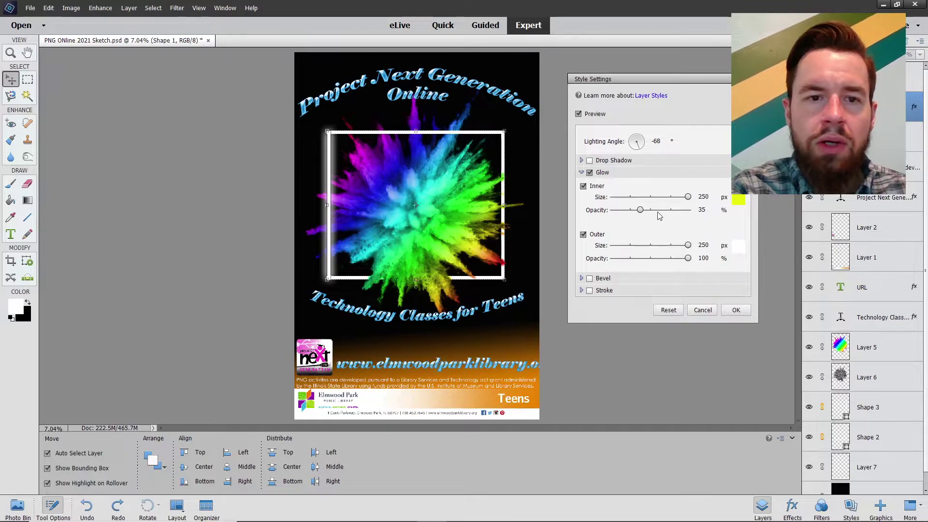
{"action": "left_click_drag", "start_coordinate": [640, 209], "coordinate": [688, 210]}
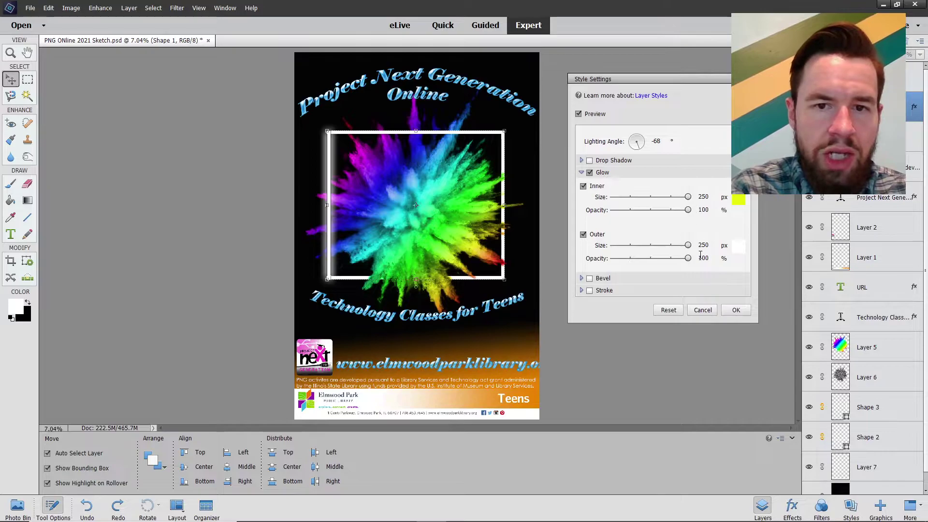
{"action": "left_click", "coordinate": [735, 310]}
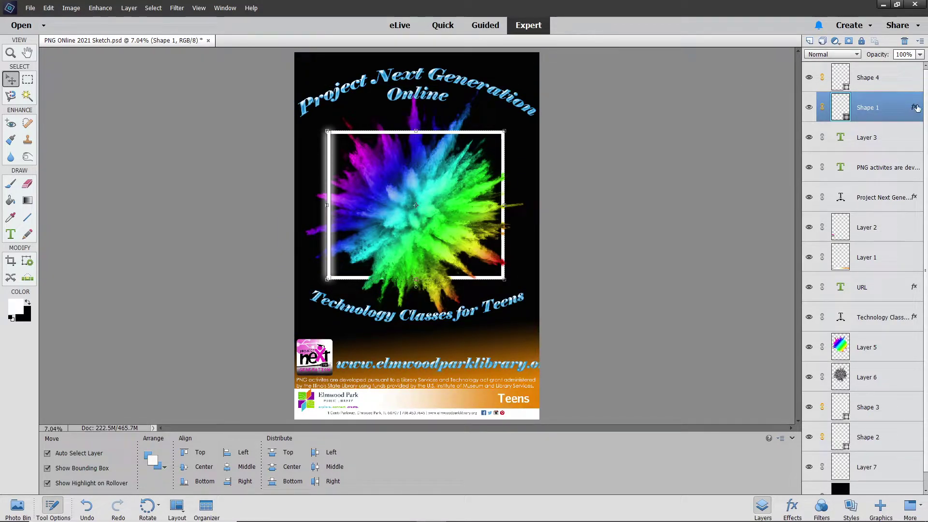
Copy Shape 1's glow style and paste it onto Shape 4, Shape 3 and Shape 2
{"action": "right_click", "coordinate": [892, 108]}
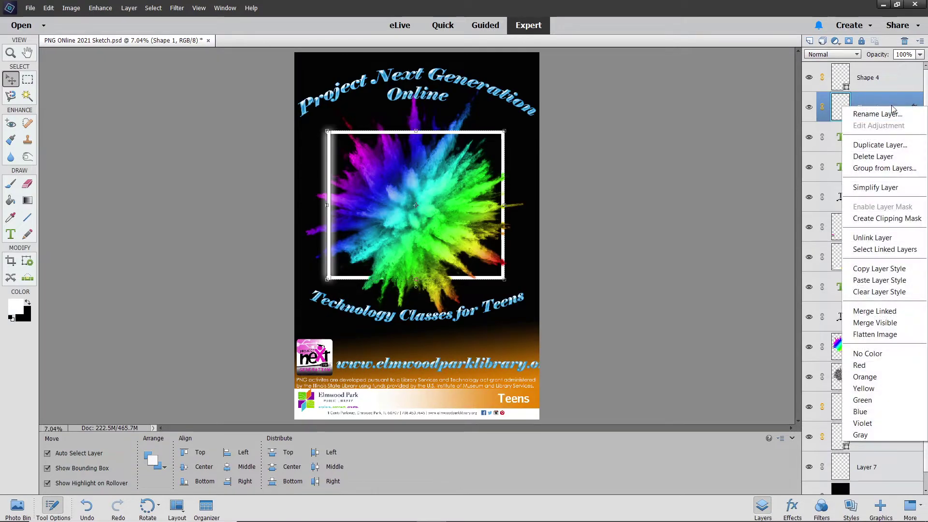
{"action": "left_click", "coordinate": [865, 269]}
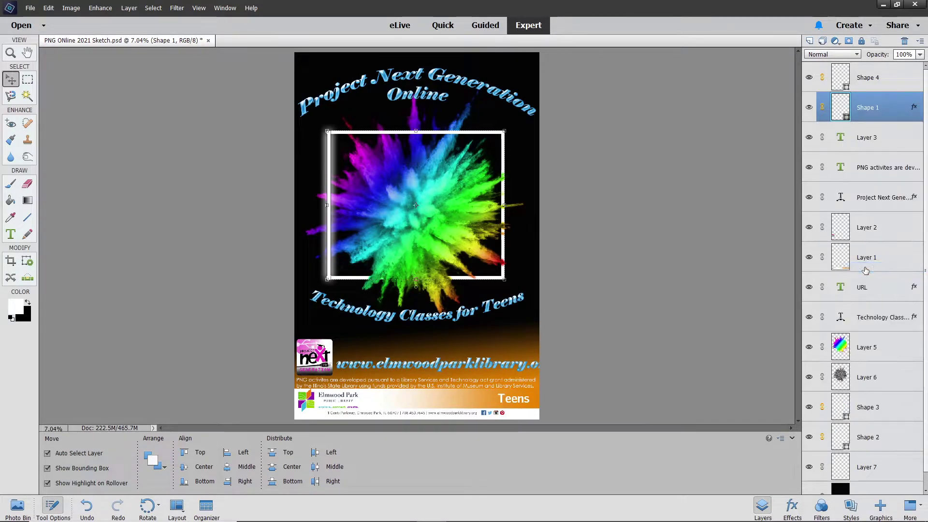
{"action": "right_click", "coordinate": [888, 79]}
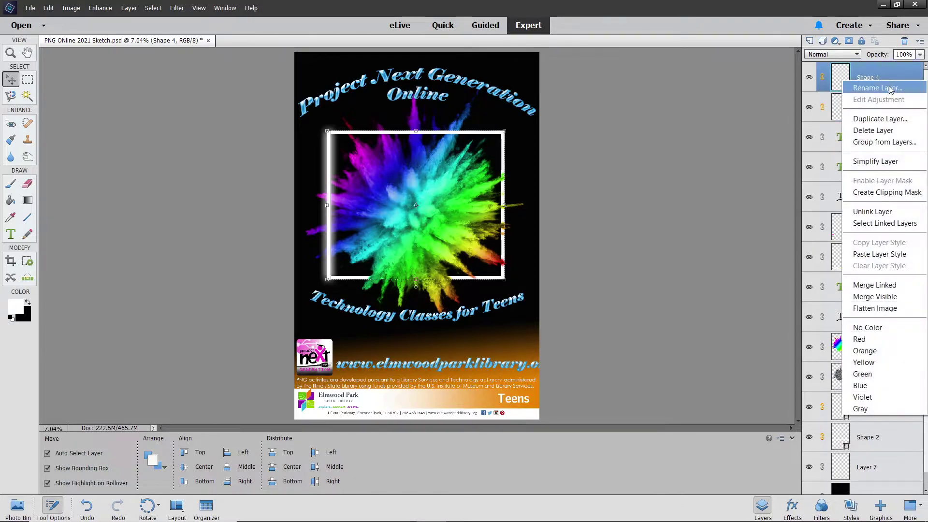
{"action": "left_click", "coordinate": [879, 254]}
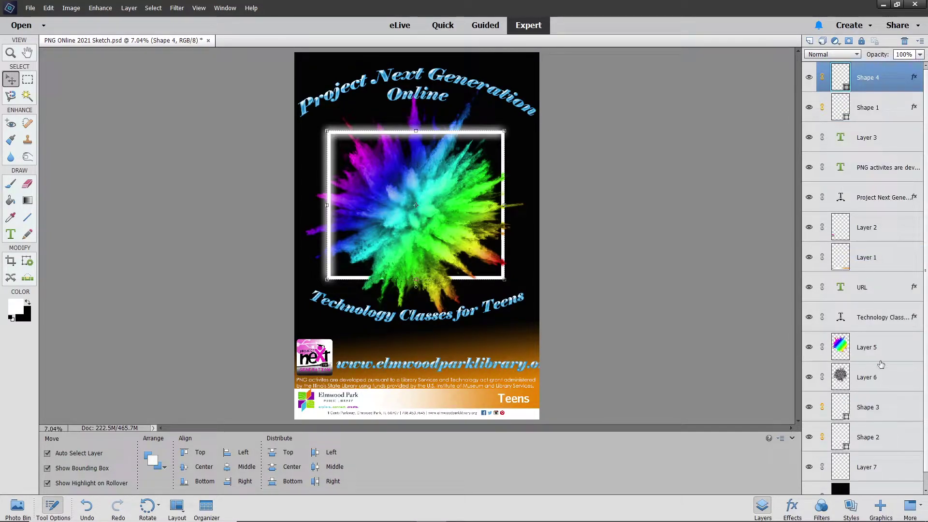
{"action": "right_click", "coordinate": [886, 407]}
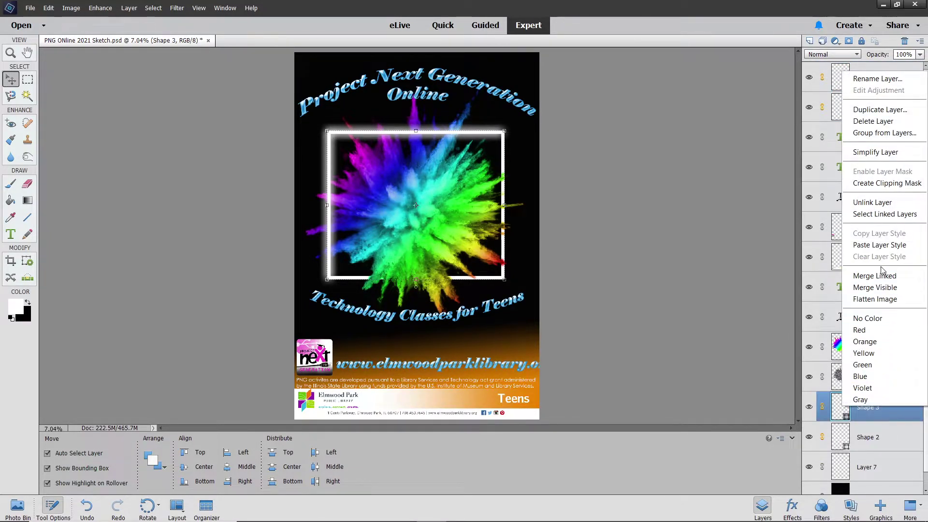
{"action": "left_click", "coordinate": [879, 245]}
{"action": "right_click", "coordinate": [889, 438]}
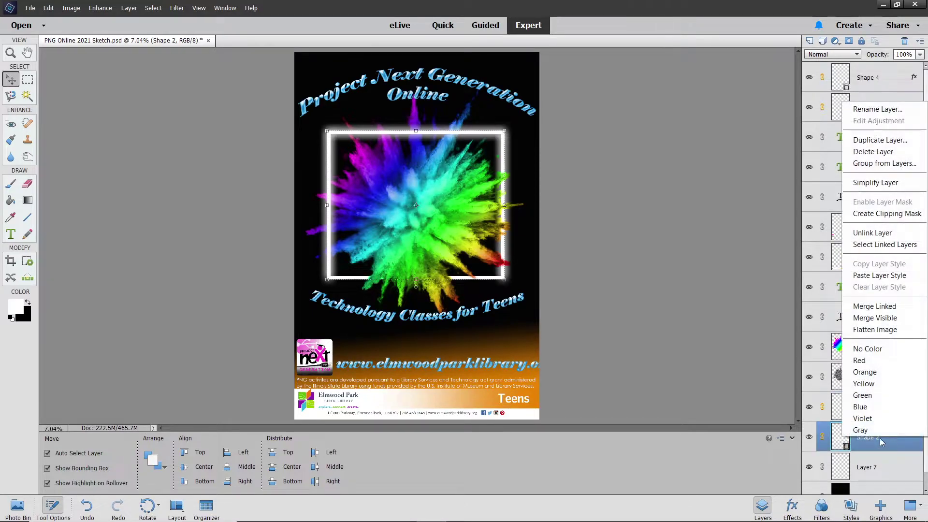
{"action": "left_click", "coordinate": [872, 280]}
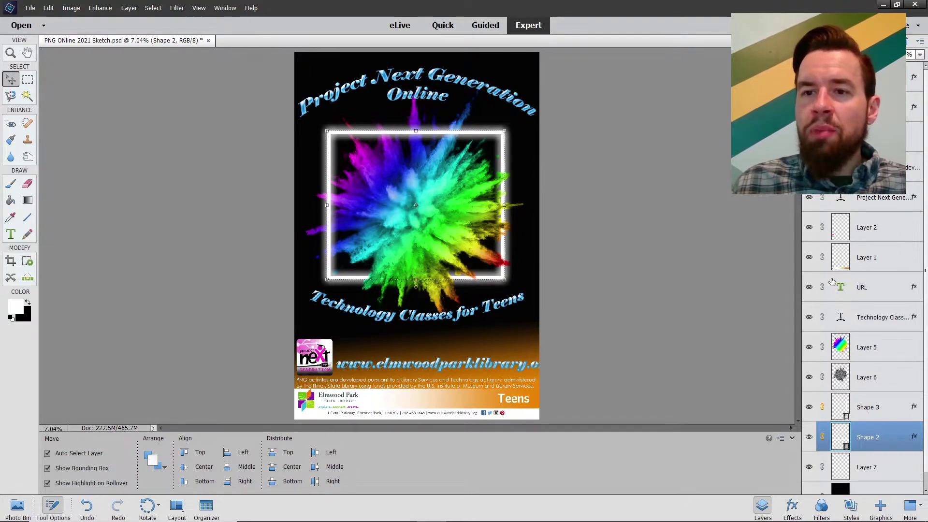
Change the Project Next Generation Online title's style lighting angle from -68° to -93°
{"action": "left_click", "coordinate": [870, 199]}
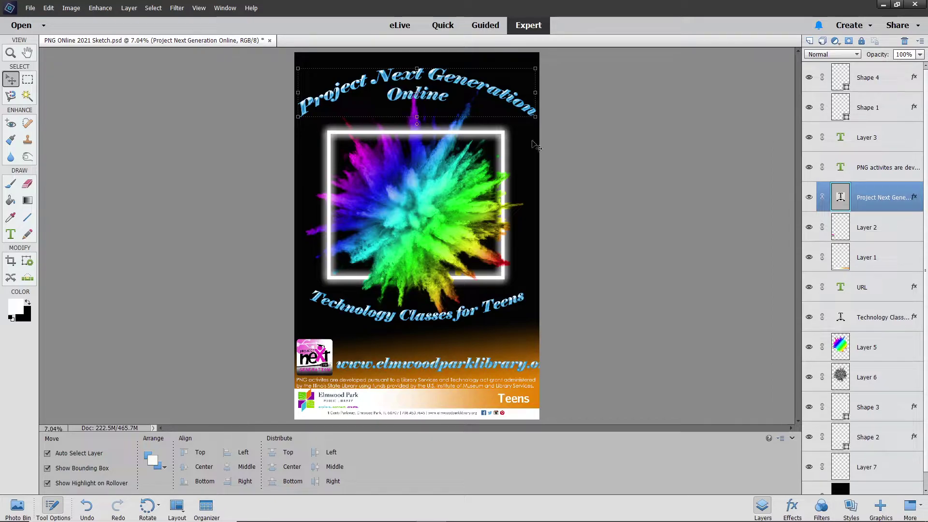
{"action": "double_click", "coordinate": [913, 198]}
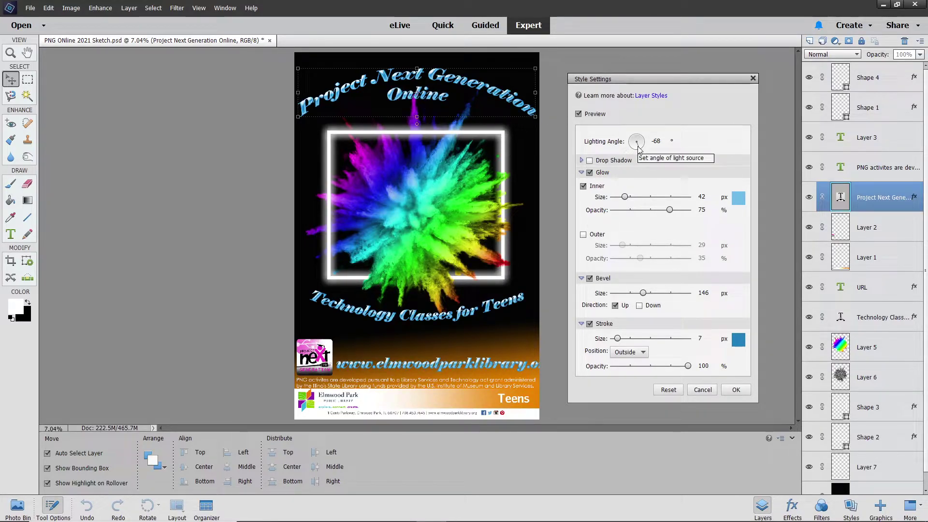
{"action": "left_click_drag", "start_coordinate": [626, 82], "coordinate": [126, 68]}
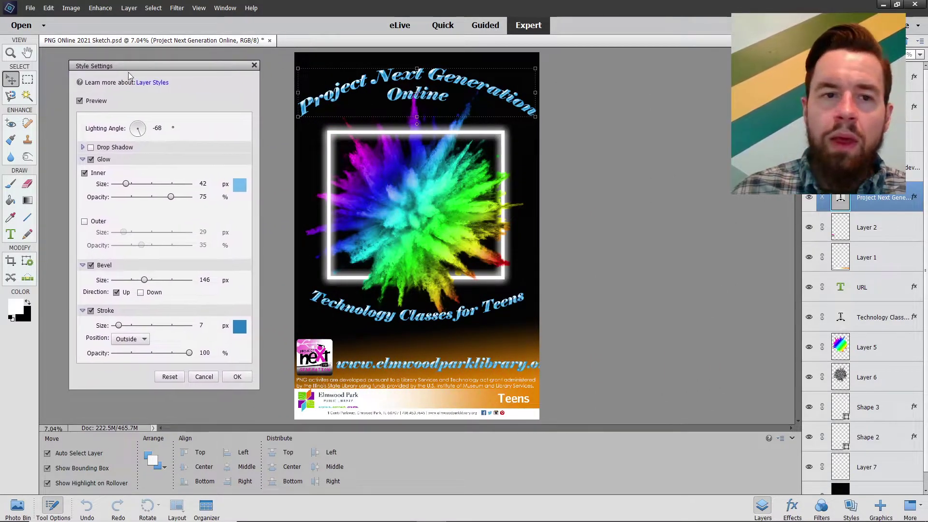
{"action": "left_click", "coordinate": [139, 135]}
{"action": "mouse_move", "coordinate": [140, 134]}
{"action": "left_mouse_down"}
{"action": "mouse_move", "coordinate": [123, 118]}
{"action": "mouse_move", "coordinate": [135, 115]}
{"action": "mouse_move", "coordinate": [138, 139]}
{"action": "left_mouse_up"}
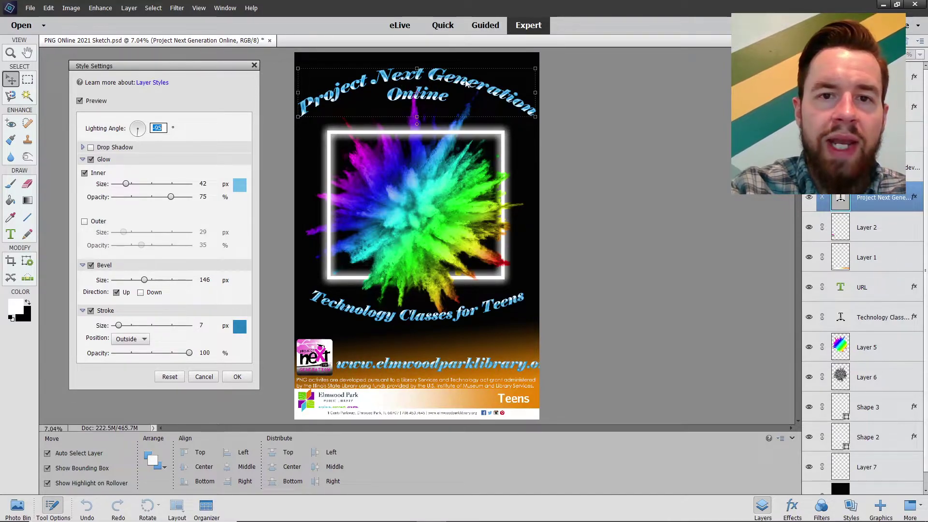
{"action": "left_click", "coordinate": [139, 140]}
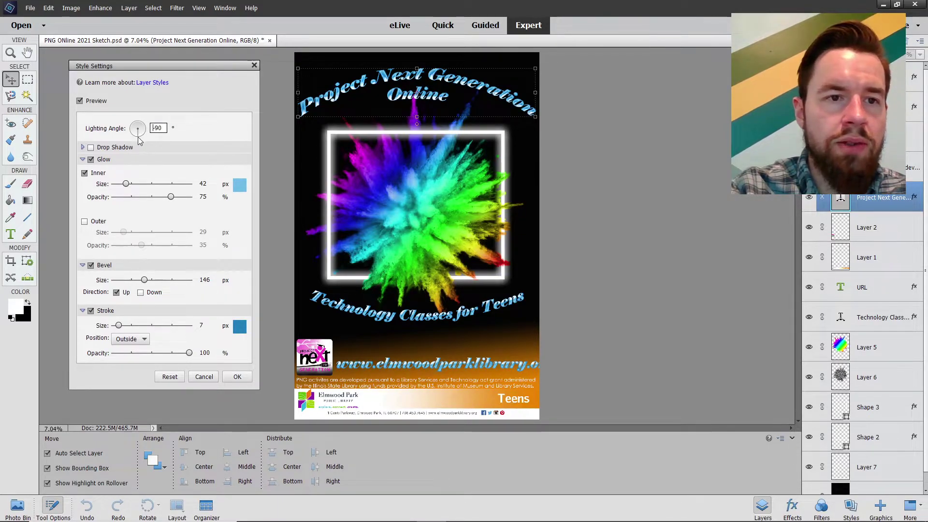
{"action": "key", "text": "Down"}
{"action": "key", "text": "Down"}
{"action": "key", "text": "Down"}
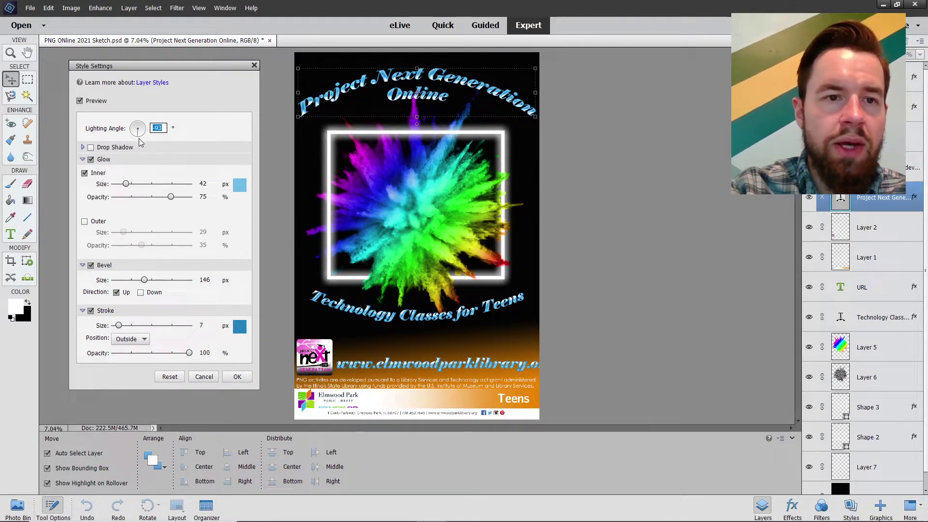
{"action": "left_click", "coordinate": [247, 376]}
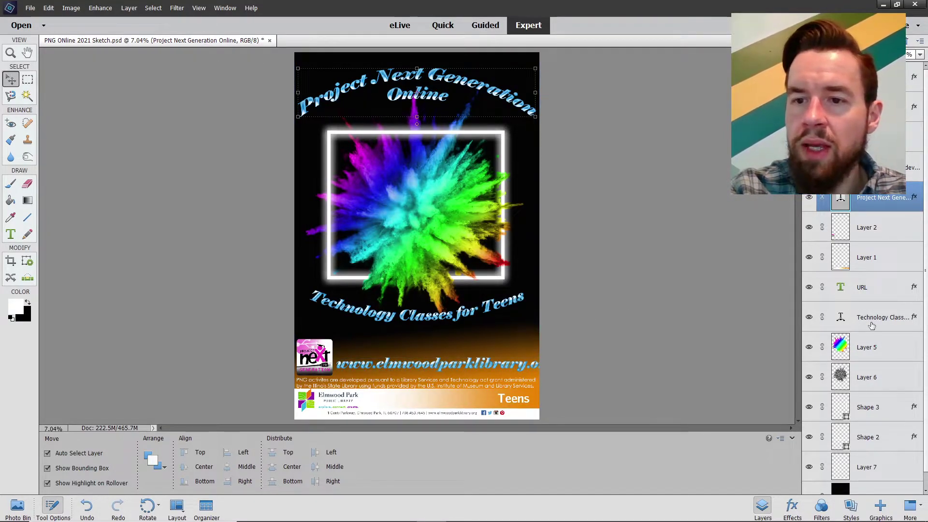
Set the Technology Classes for Teens style's lighting angle to exactly 90°
{"action": "double_click", "coordinate": [913, 317]}
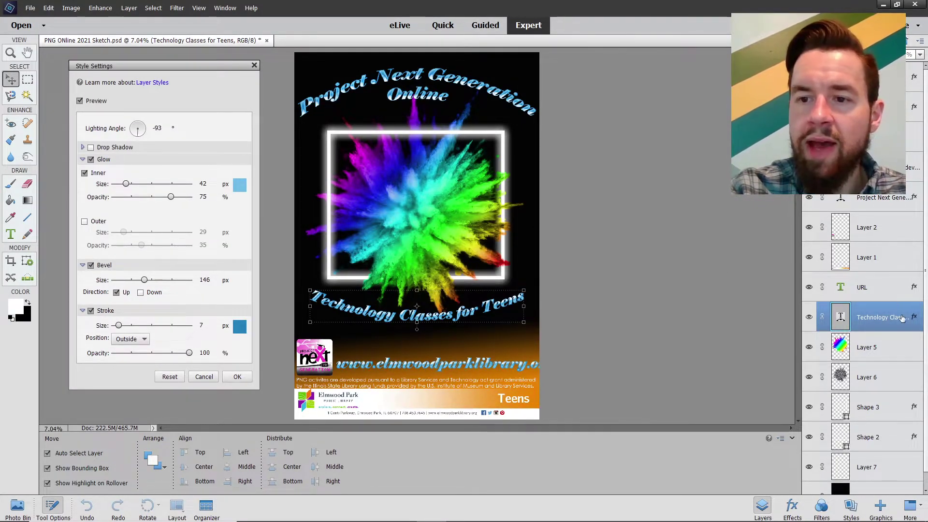
{"action": "left_click", "coordinate": [138, 125]}
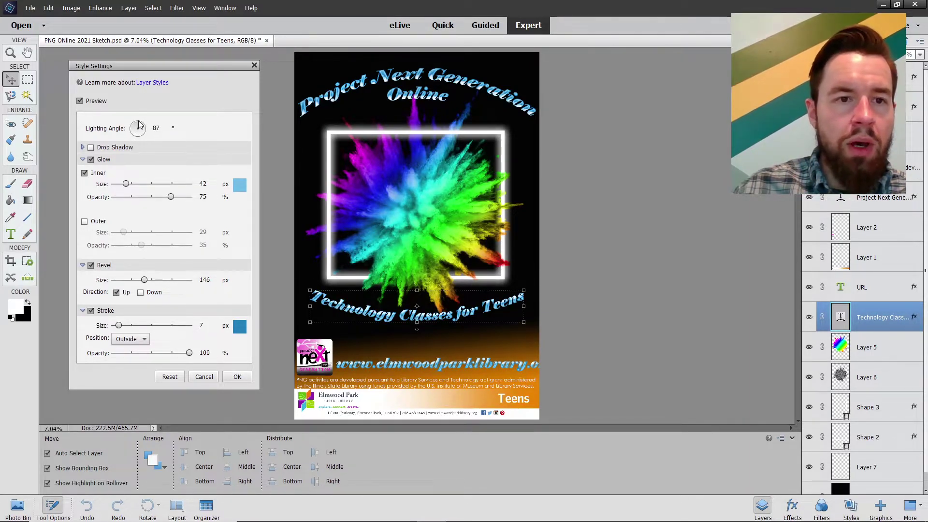
{"action": "left_click", "coordinate": [137, 125]}
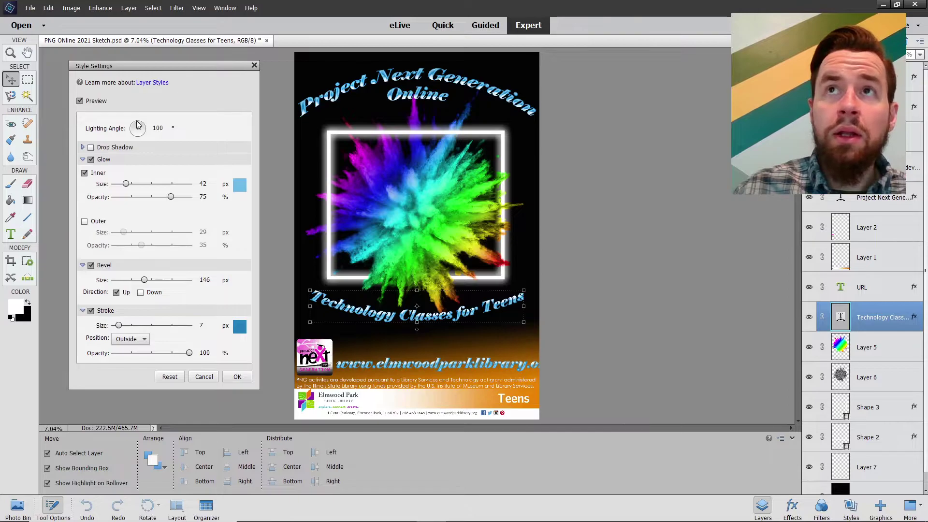
{"action": "left_click_drag", "start_coordinate": [137, 125], "coordinate": [137, 123]}
{"action": "double_click", "coordinate": [156, 127]}
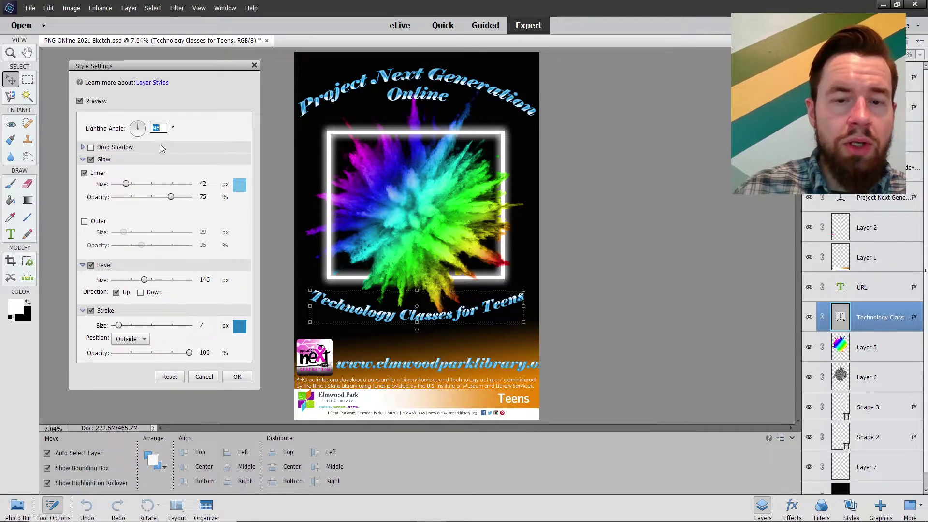
{"action": "type", "text": "90"}
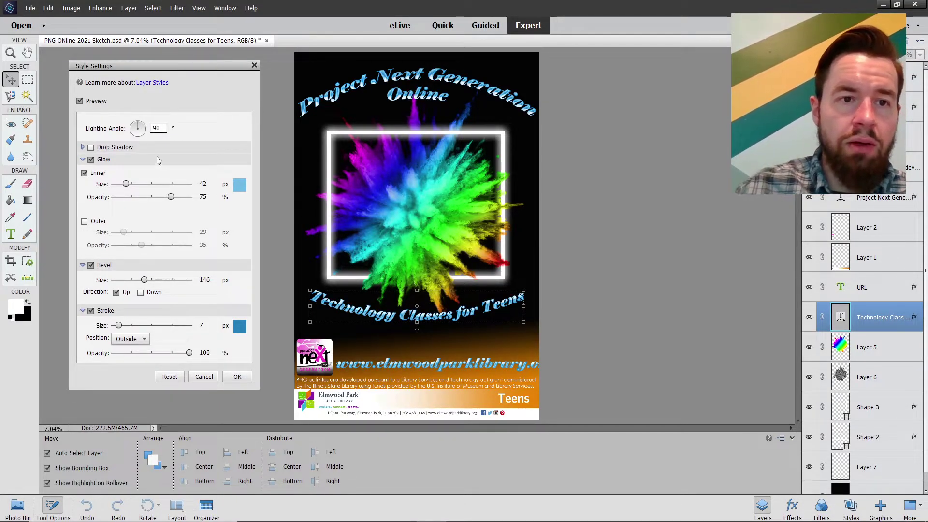
{"action": "left_click", "coordinate": [239, 378]}
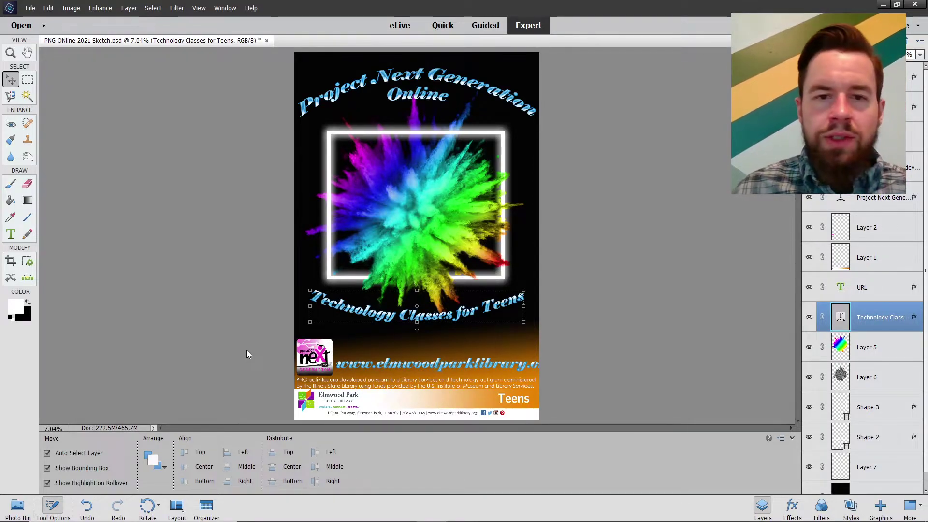
Draw a short white horizontal line inside the frame, then nudge it slightly right and down
{"action": "left_click", "coordinate": [27, 218]}
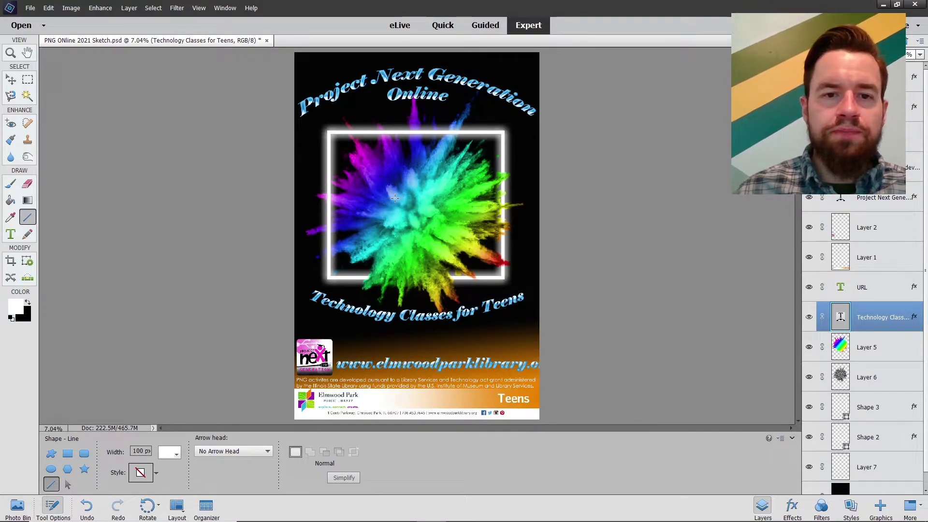
{"action": "left_click_drag", "start_coordinate": [392, 201], "coordinate": [340, 202]}
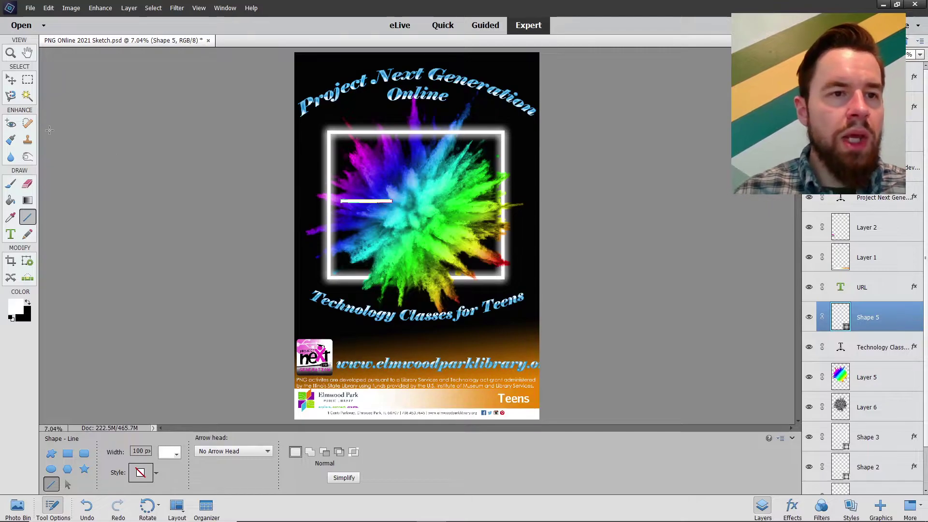
{"action": "left_click", "coordinate": [11, 52]}
{"action": "left_click_drag", "start_coordinate": [182, 97], "coordinate": [520, 313]}
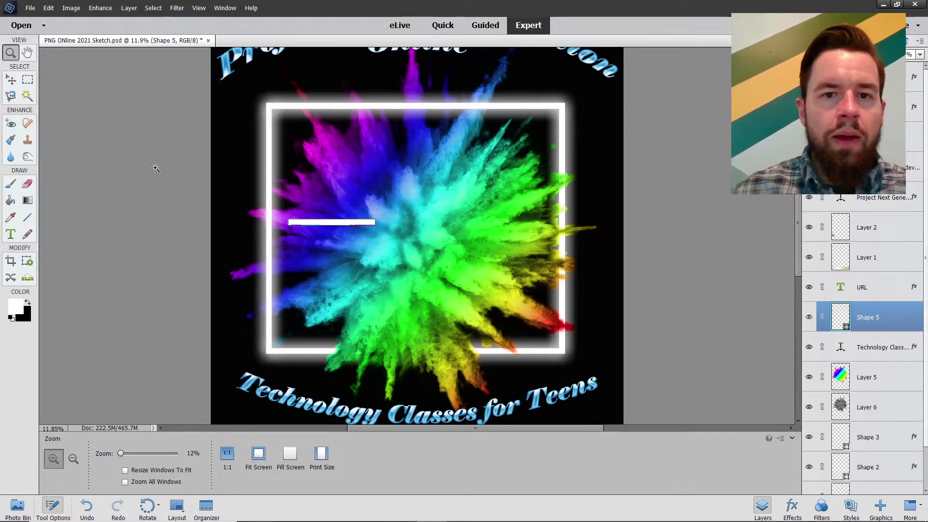
{"action": "left_click", "coordinate": [11, 81]}
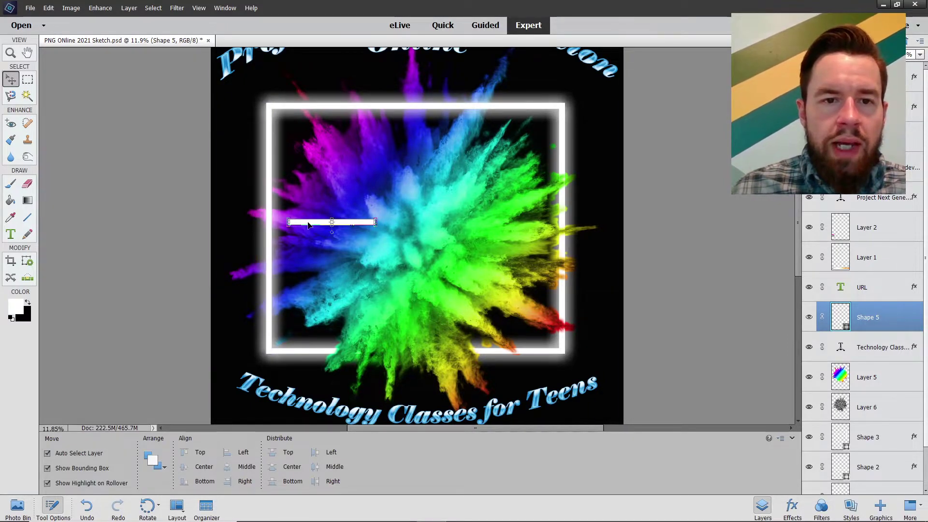
{"action": "left_click_drag", "start_coordinate": [309, 225], "coordinate": [320, 227]}
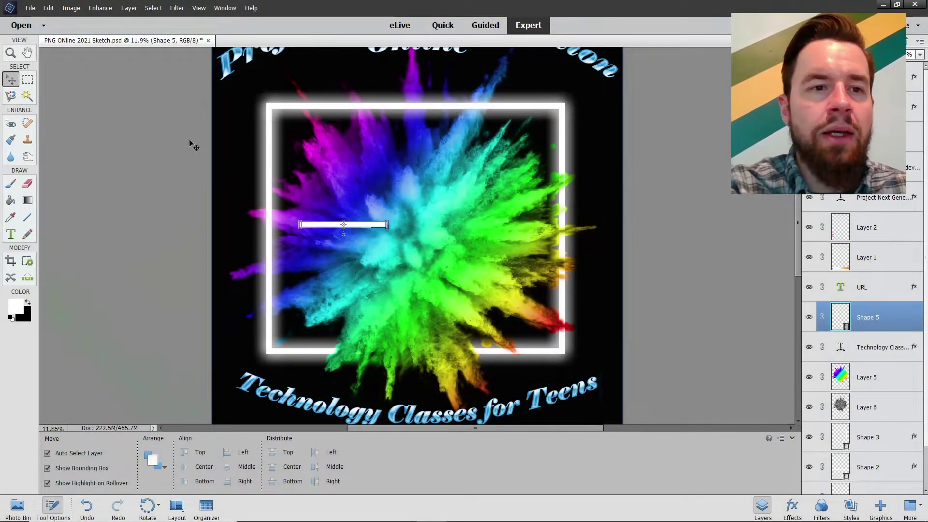
Apply a perspective transform that flares the line's left end into a wedge
{"action": "left_click", "coordinate": [70, 9]}
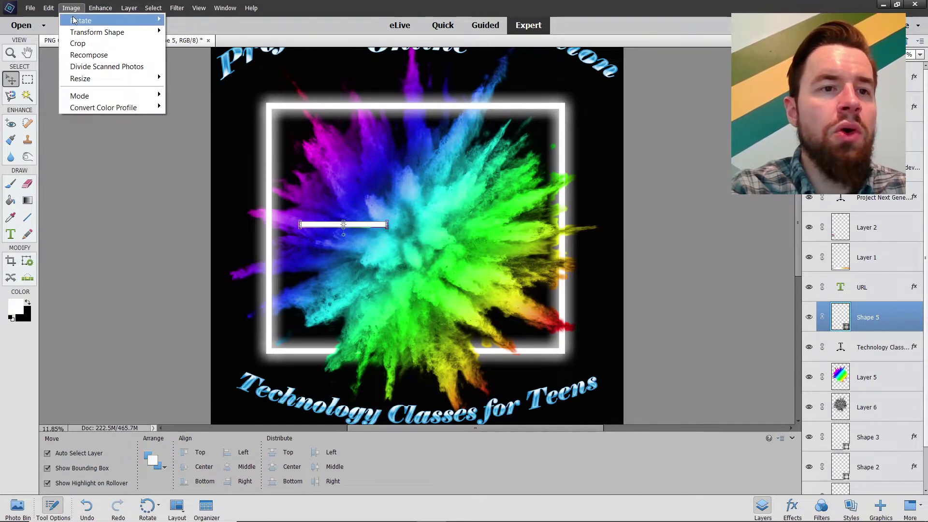
{"action": "mouse_move", "coordinate": [75, 21]}
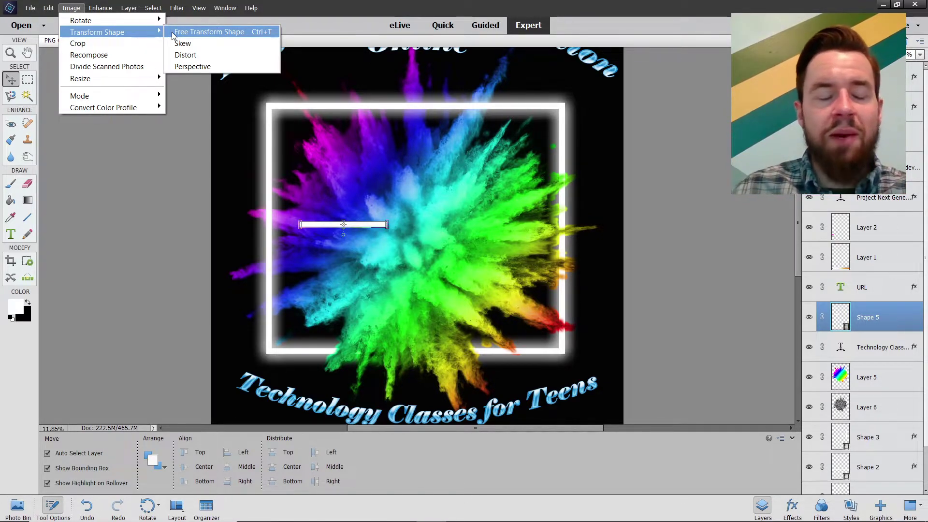
{"action": "left_click", "coordinate": [180, 68]}
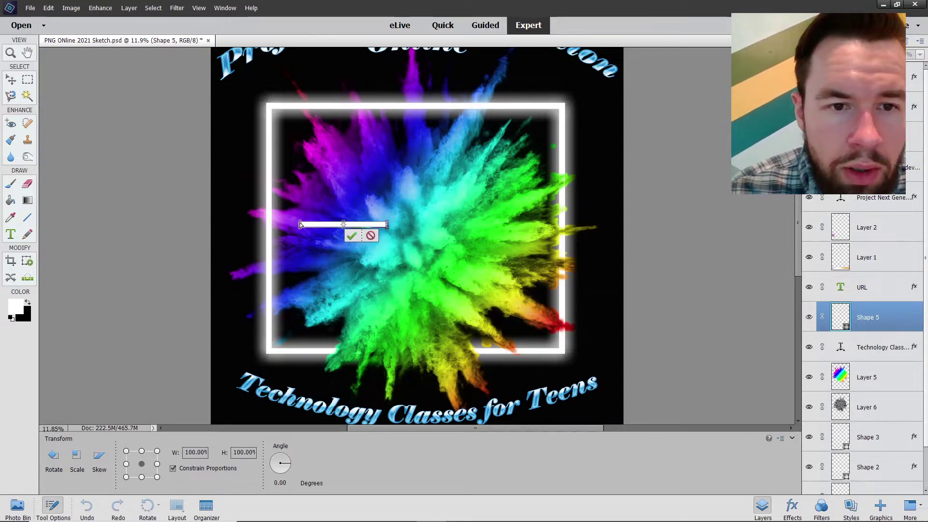
{"action": "left_click_drag", "start_coordinate": [299, 223], "coordinate": [292, 303]}
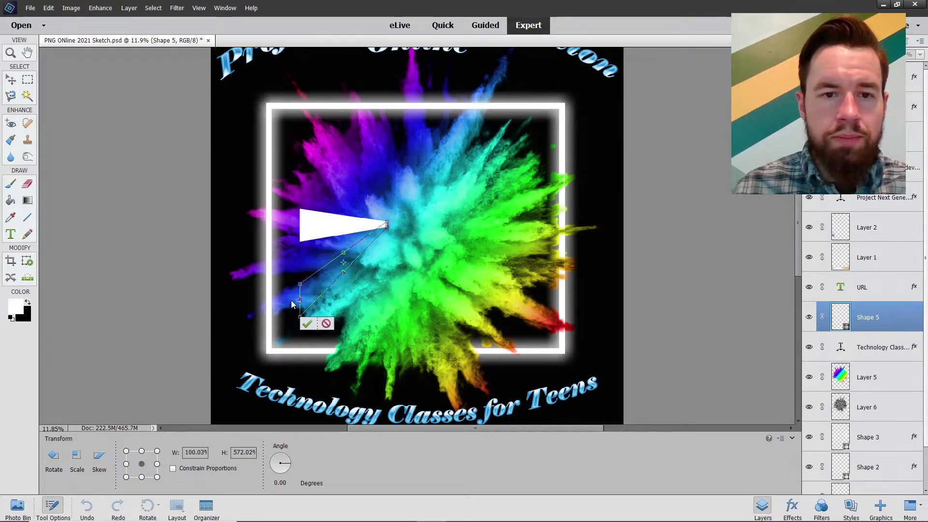
{"action": "left_click", "coordinate": [307, 324]}
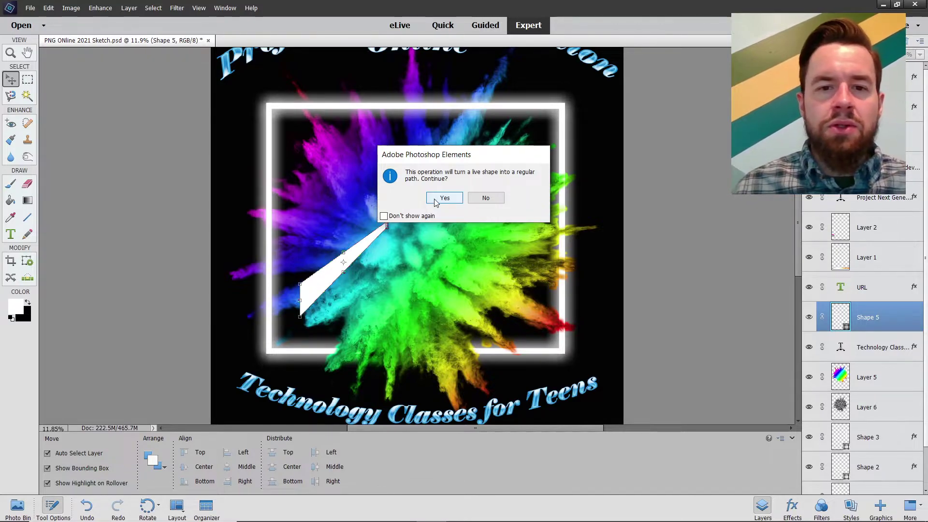
Convert the wedge to a path, enlarge it, move it down-left and rotate it slightly
{"action": "left_click", "coordinate": [436, 202]}
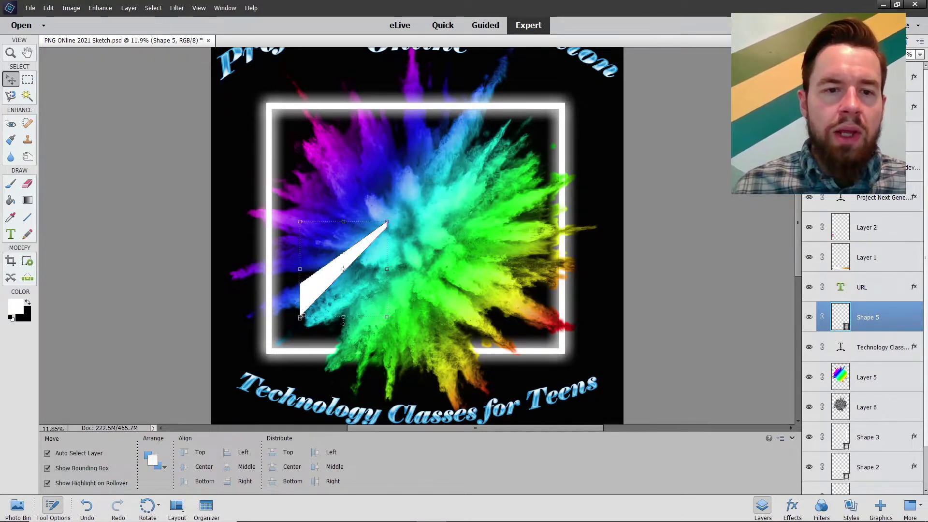
{"action": "left_click_drag", "start_coordinate": [300, 317], "coordinate": [257, 376]}
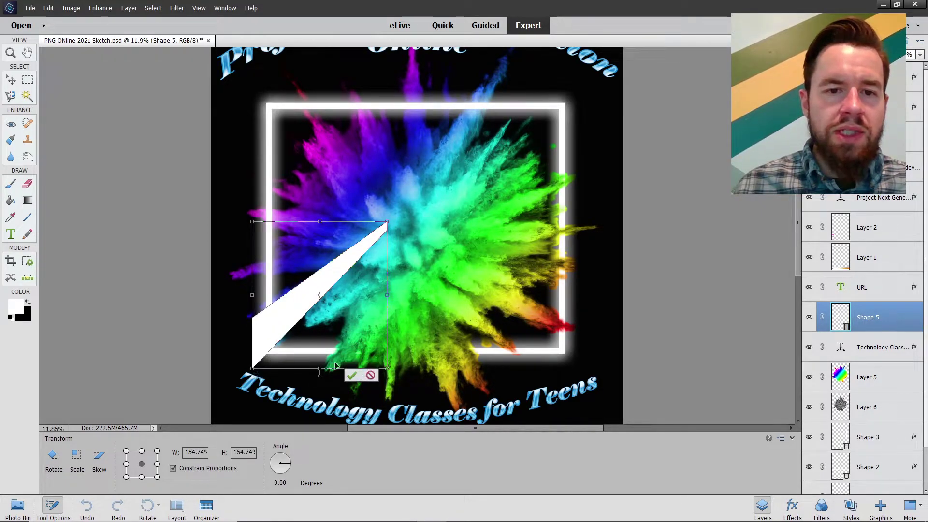
{"action": "left_click", "coordinate": [351, 376]}
{"action": "left_click_drag", "start_coordinate": [265, 337], "coordinate": [250, 355]}
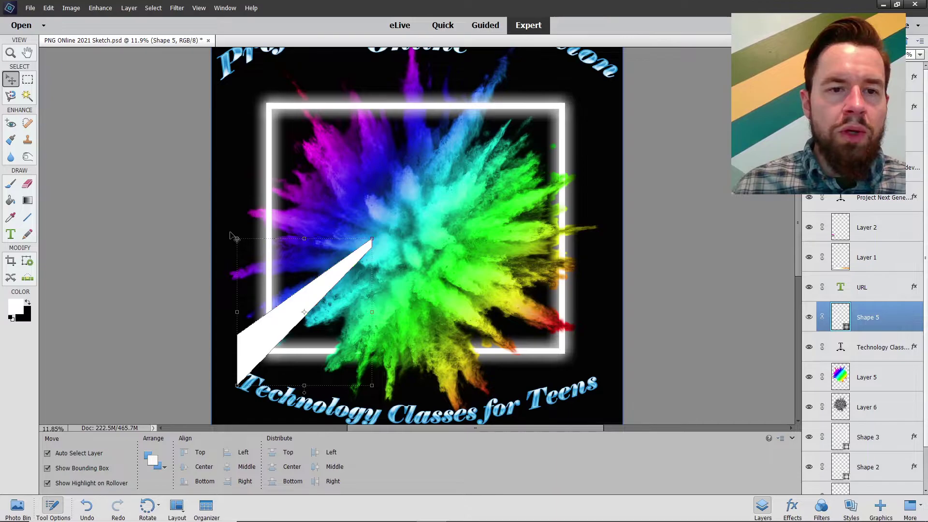
{"action": "left_click_drag", "start_coordinate": [232, 234], "coordinate": [238, 227]}
{"action": "mouse_move", "coordinate": [250, 338]}
{"action": "left_mouse_down"}
{"action": "mouse_move", "coordinate": [242, 333]}
{"action": "mouse_move", "coordinate": [251, 342]}
{"action": "left_mouse_up"}
{"action": "left_click", "coordinate": [332, 398]}
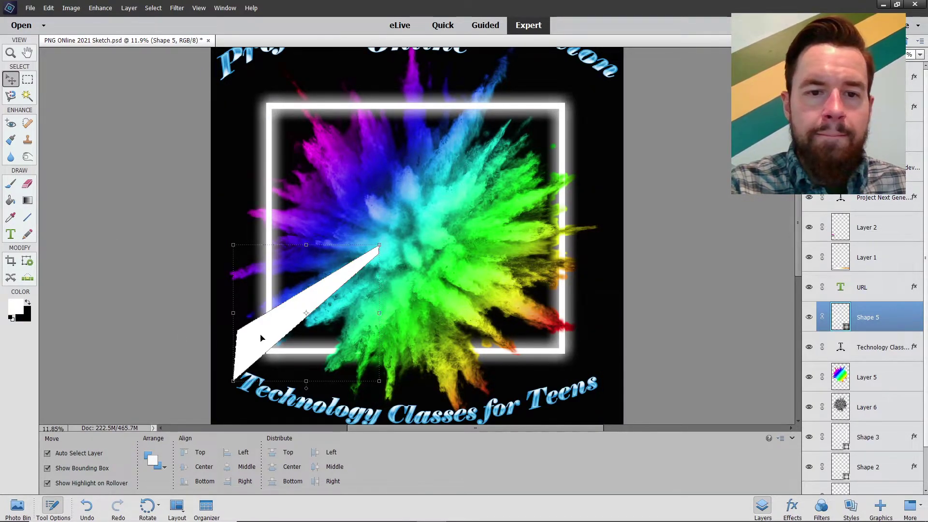
{"action": "left_click", "coordinate": [28, 219]}
Draw a second horizontal line left from the burst centre and flare its left end into a wedge
{"action": "left_click_drag", "start_coordinate": [385, 229], "coordinate": [282, 231]}
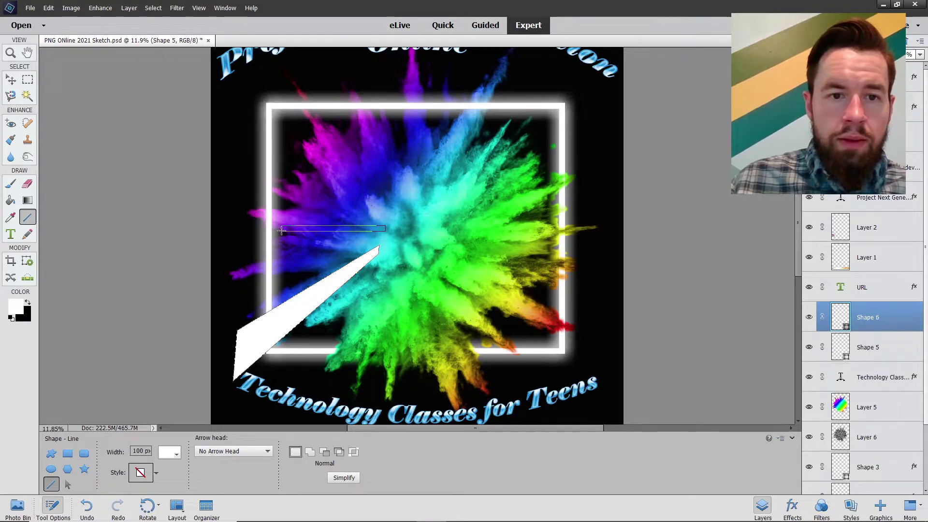
{"action": "left_click", "coordinate": [71, 8]}
{"action": "mouse_move", "coordinate": [76, 82]}
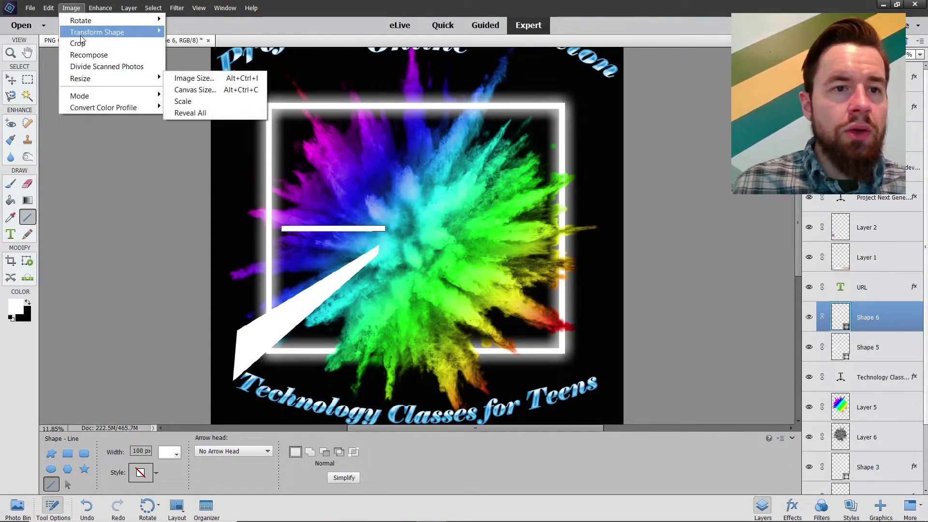
{"action": "mouse_move", "coordinate": [116, 32]}
{"action": "left_click", "coordinate": [189, 68]}
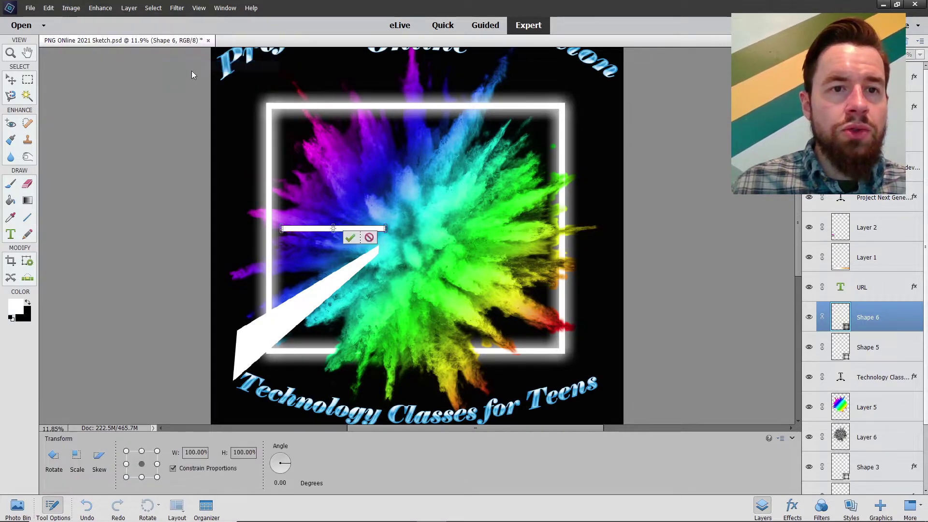
{"action": "left_click_drag", "start_coordinate": [282, 228], "coordinate": [280, 215]}
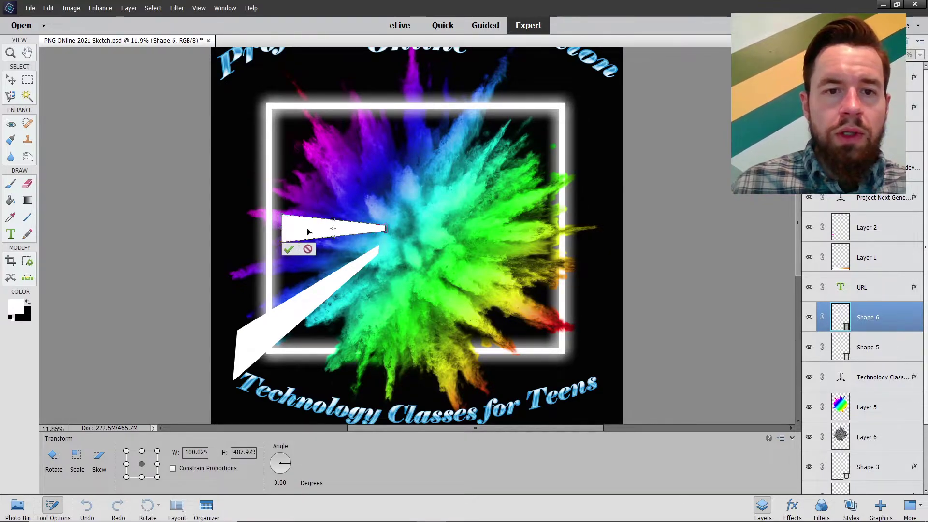
{"action": "left_click", "coordinate": [289, 249]}
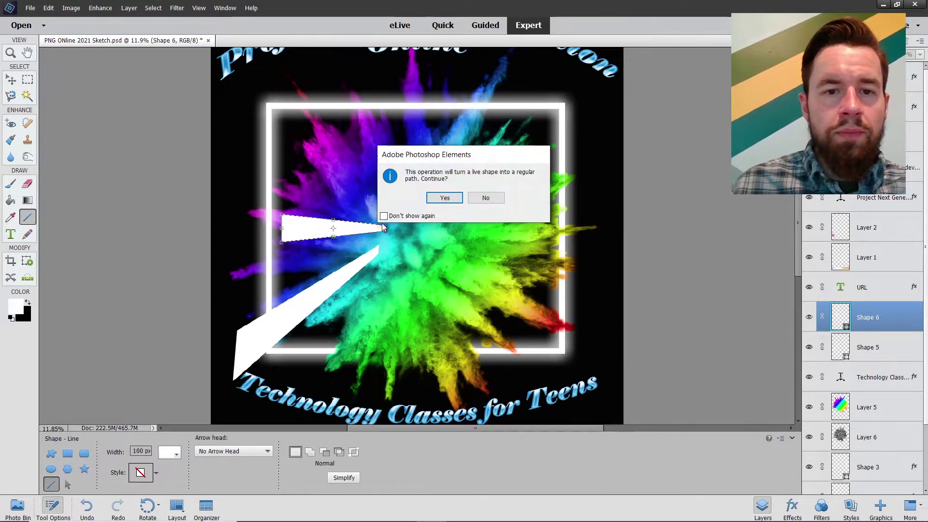
{"action": "left_click", "coordinate": [442, 200]}
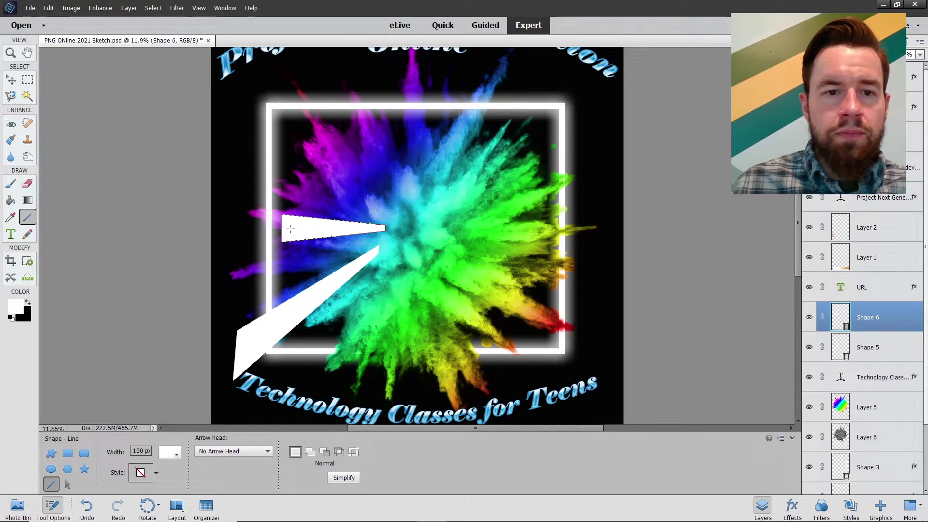
Stretch the horizontal wedge farther left, beyond the frame's left side
{"action": "left_click", "coordinate": [13, 81]}
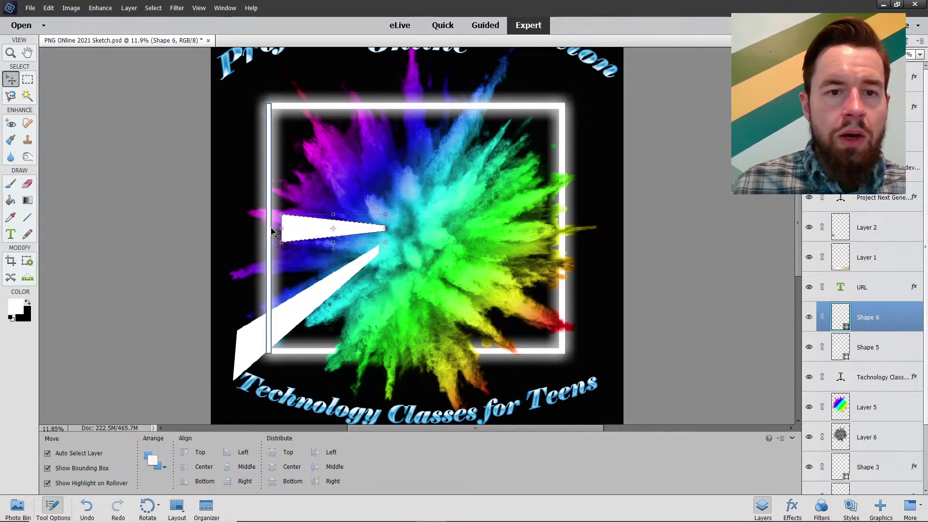
{"action": "left_click_drag", "start_coordinate": [281, 228], "coordinate": [235, 230]}
{"action": "left_click", "coordinate": [343, 250]}
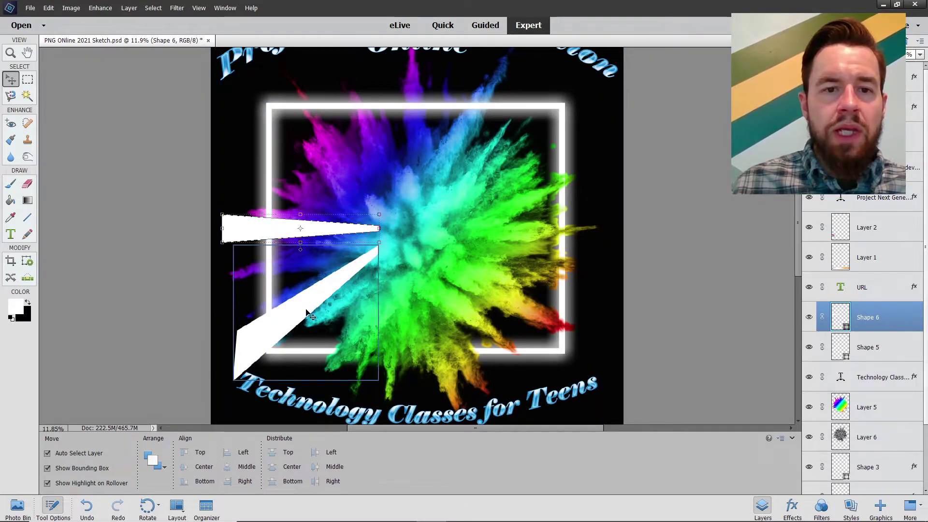
{"action": "left_click", "coordinate": [289, 315]}
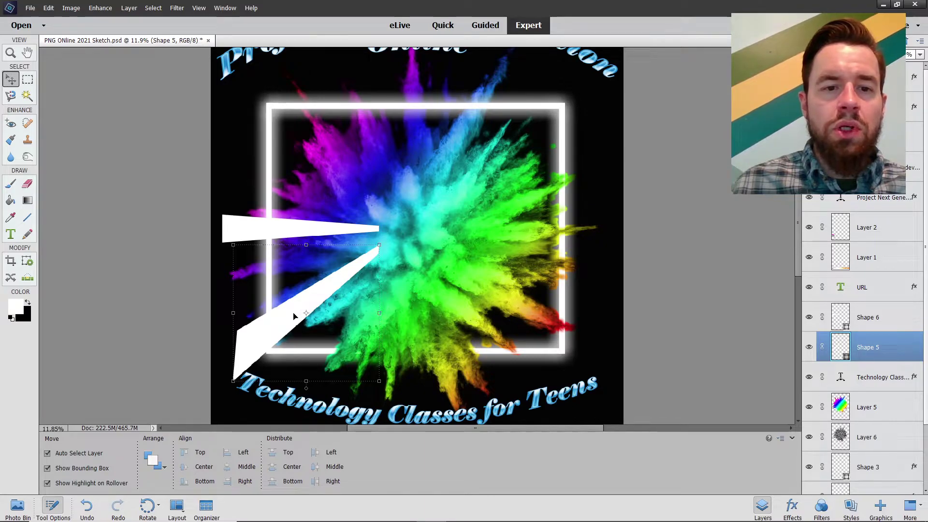
Duplicate the lower wedge's layer as Shape 5 copy
{"action": "left_click", "coordinate": [129, 8]}
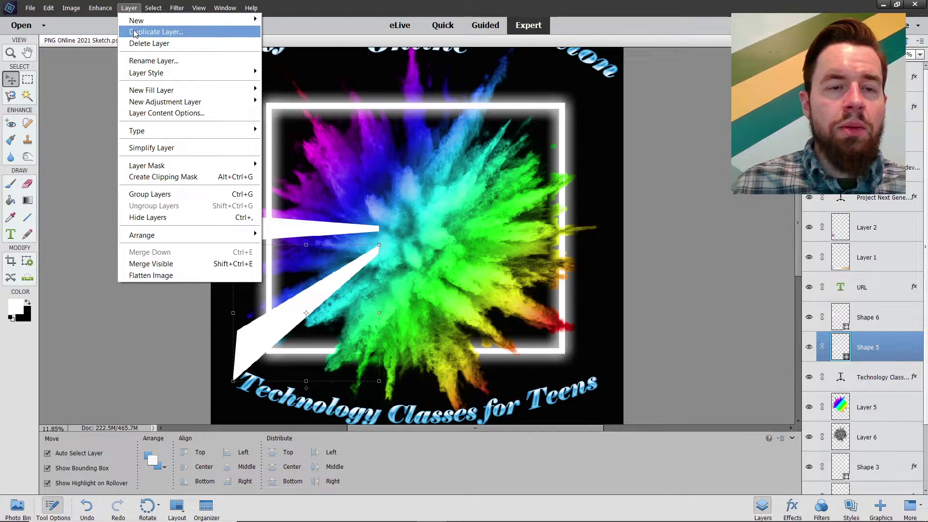
{"action": "left_click", "coordinate": [134, 32]}
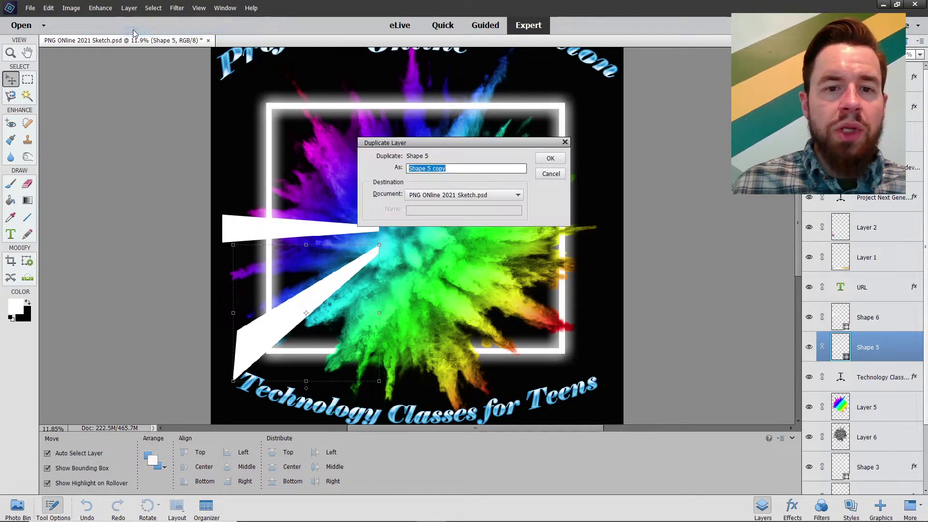
{"action": "left_click", "coordinate": [550, 158]}
Undo the accidental white frame move and stretch the copied wedge upward
{"action": "left_click_drag", "start_coordinate": [267, 319], "coordinate": [287, 239]}
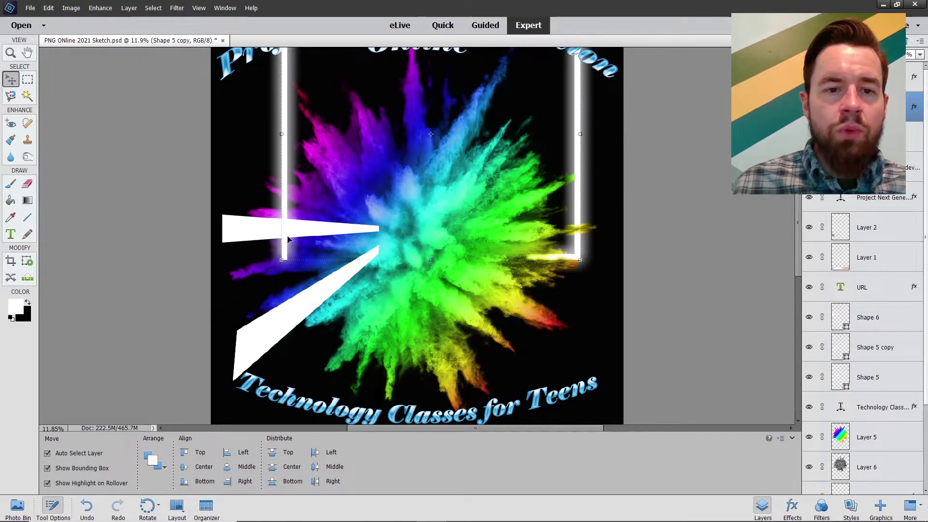
{"action": "key", "text": "ctrl"}
{"action": "key", "text": "ctrl+z"}
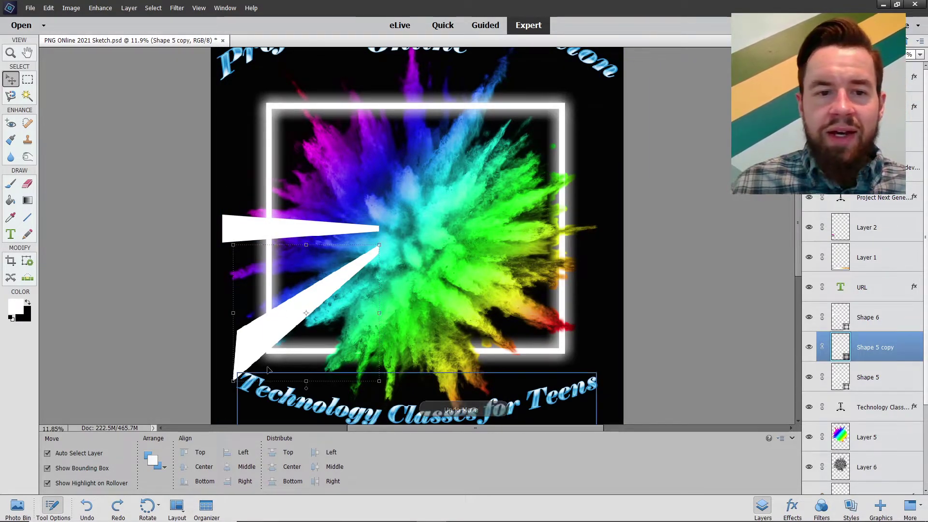
{"action": "left_click_drag", "start_coordinate": [256, 354], "coordinate": [253, 264]}
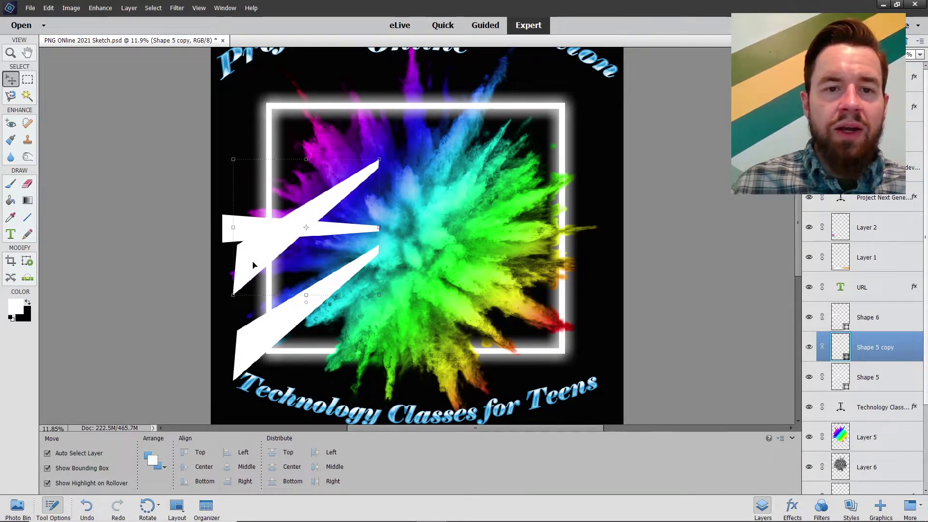
{"action": "left_click", "coordinate": [71, 8]}
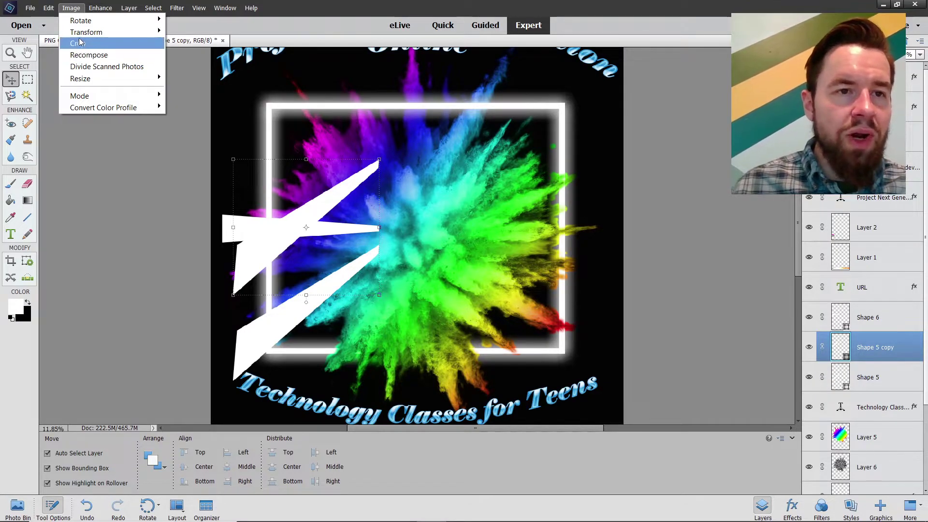
{"action": "mouse_move", "coordinate": [80, 22]}
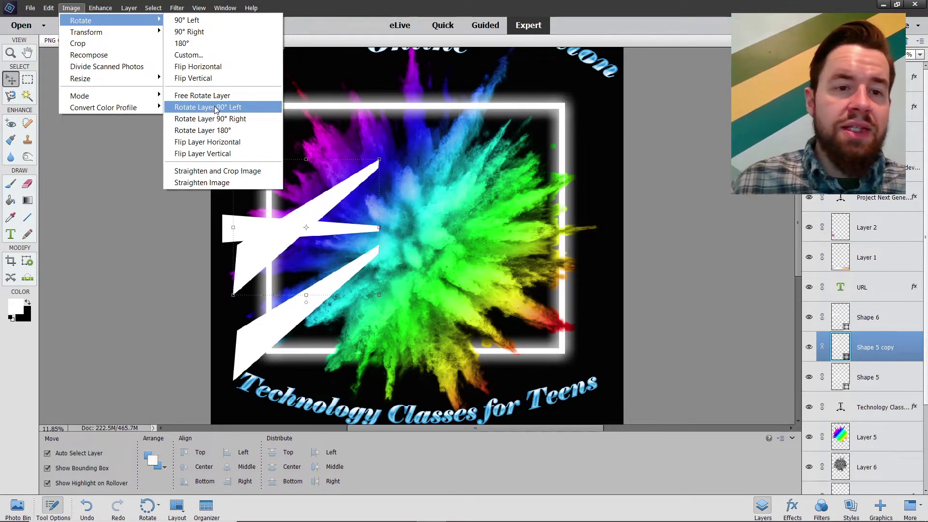
Flip the Shape 5 copy wedge vertically and move it up above the horizontal wedge
{"action": "left_click", "coordinate": [192, 155]}
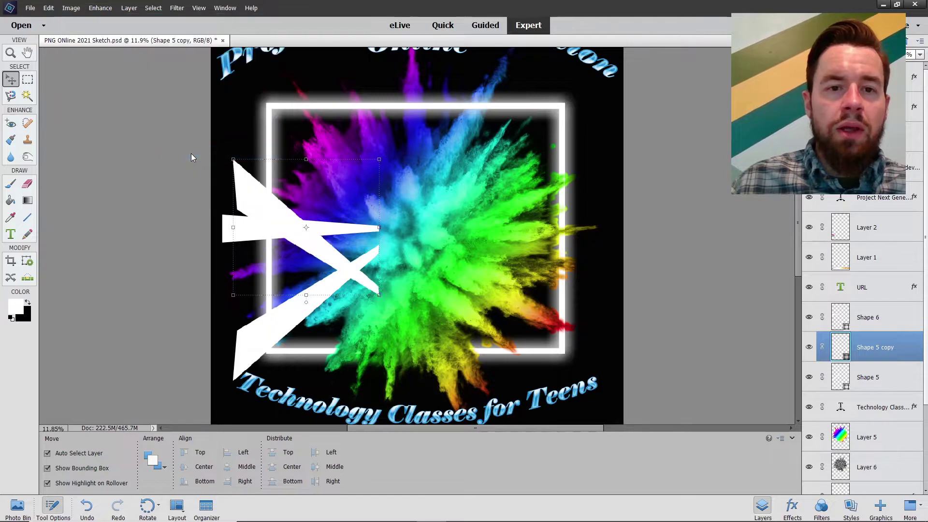
{"action": "left_click_drag", "start_coordinate": [250, 195], "coordinate": [250, 110]}
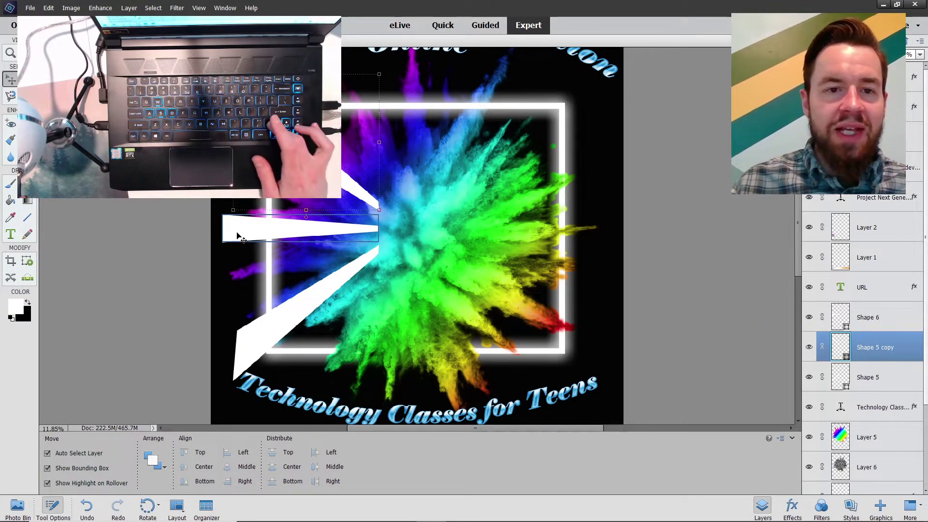
Nudge the upper wedge left twice so all three rays meet at the burst centre
{"action": "key", "text": "Left"}
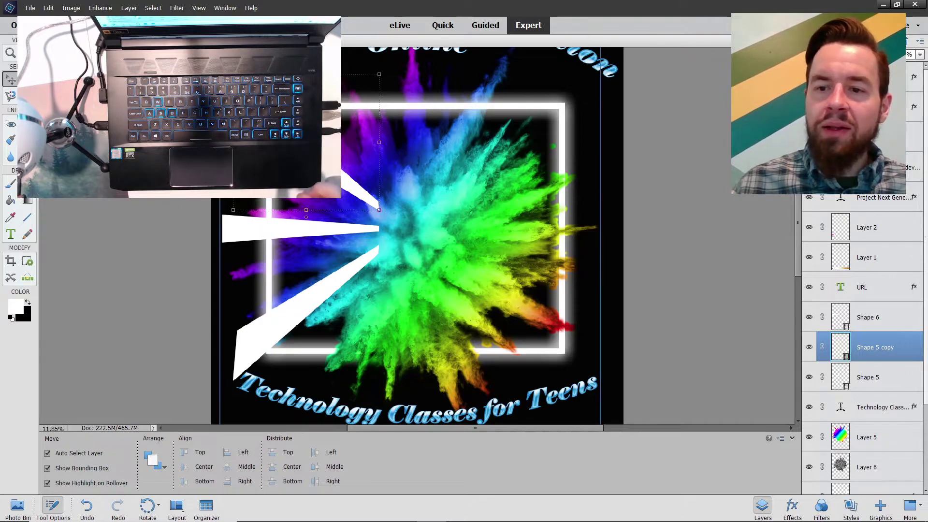
{"action": "key", "text": "Left"}
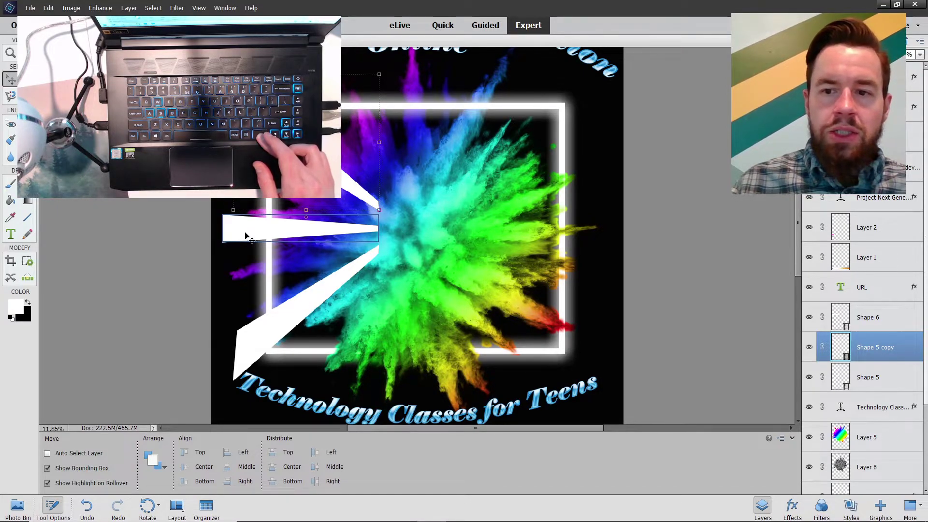
{"action": "key", "text": "ctrl"}
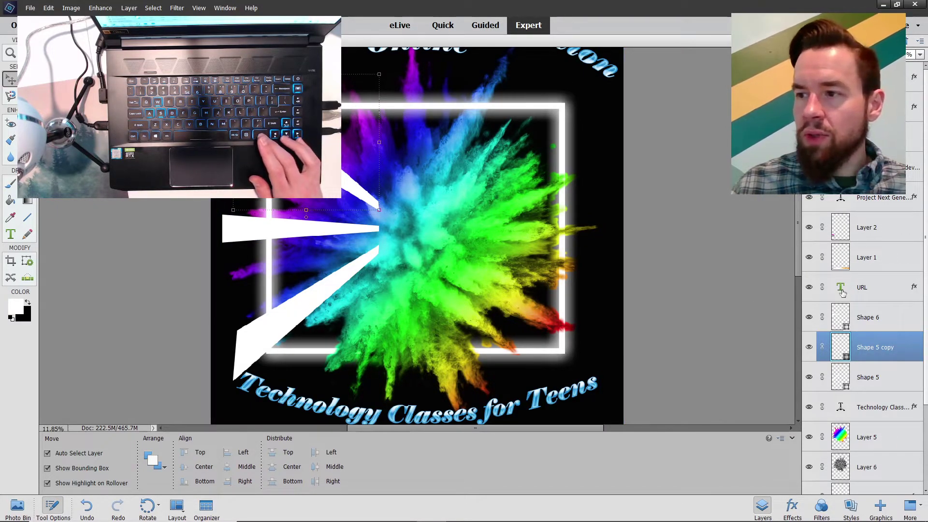
{"action": "left_click", "coordinate": [880, 324]}
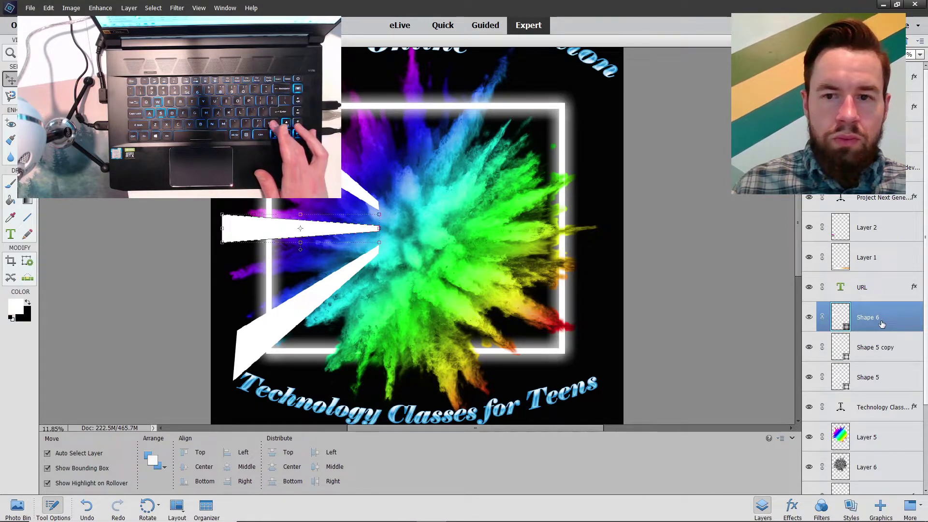
Duplicate the three wedge layers together and shift the copies right and slightly up
{"action": "left_click", "coordinate": [890, 362], "text": "ctrl"}
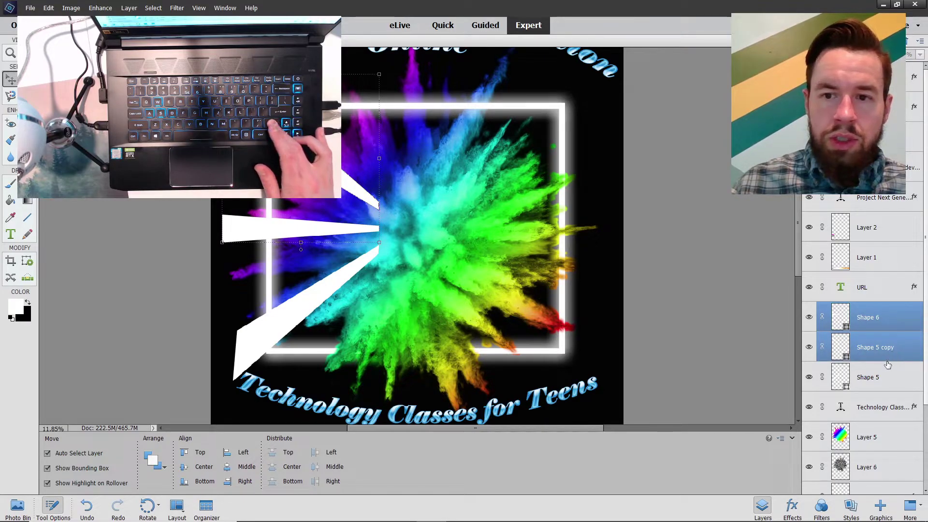
{"action": "left_click", "coordinate": [891, 378], "text": "ctrl"}
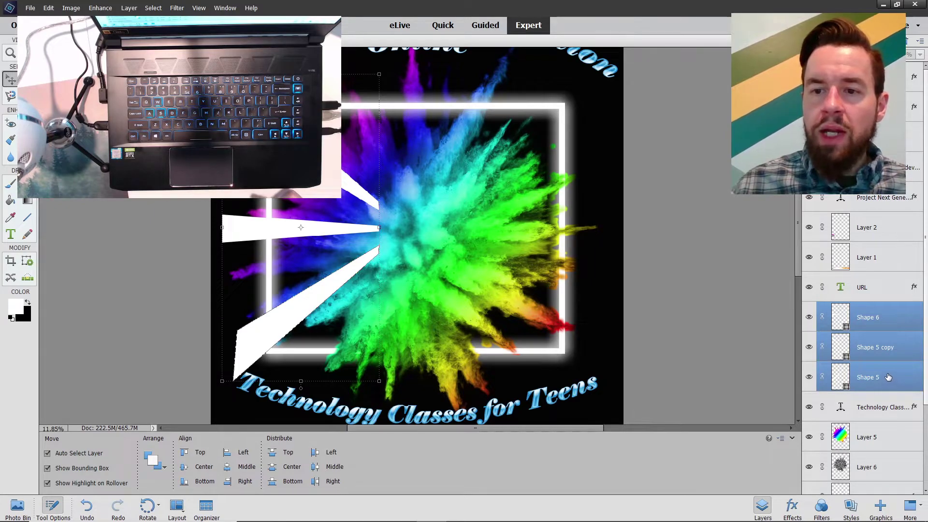
{"action": "right_click", "coordinate": [888, 376]}
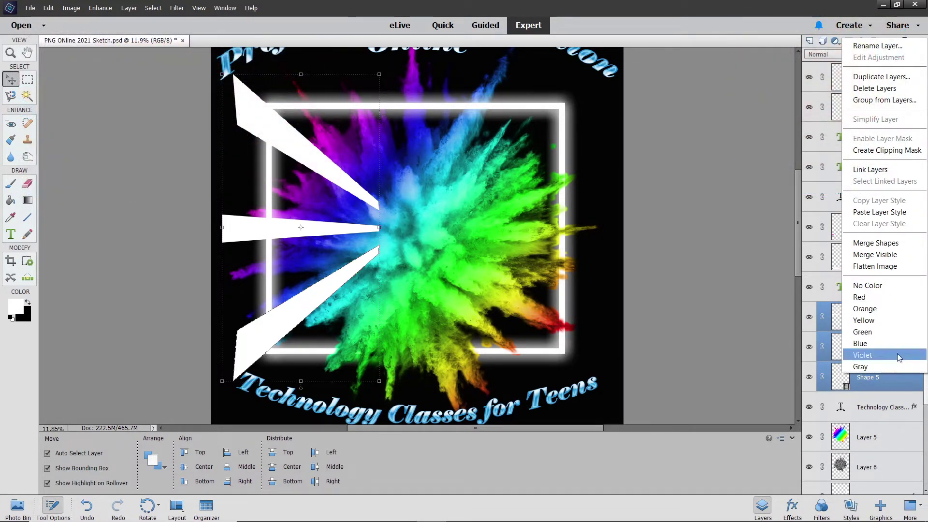
{"action": "left_click", "coordinate": [881, 78]}
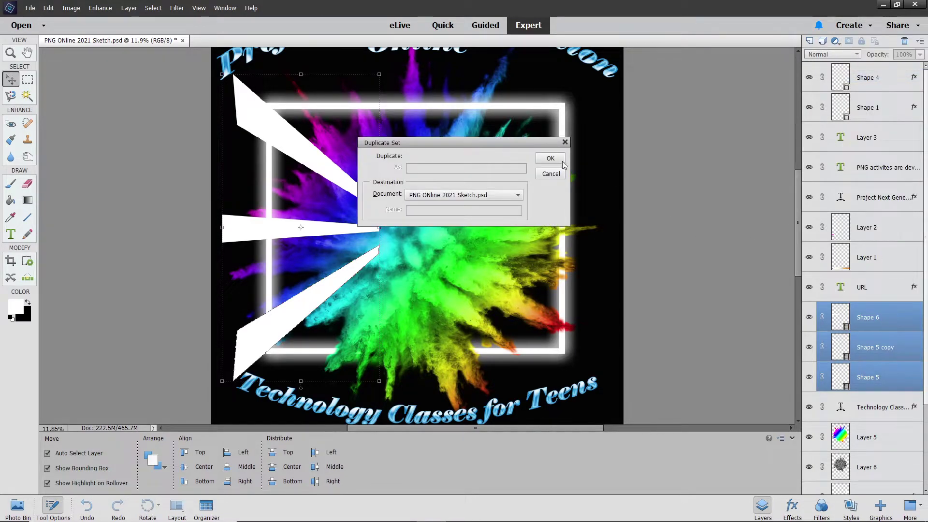
{"action": "left_click", "coordinate": [547, 159]}
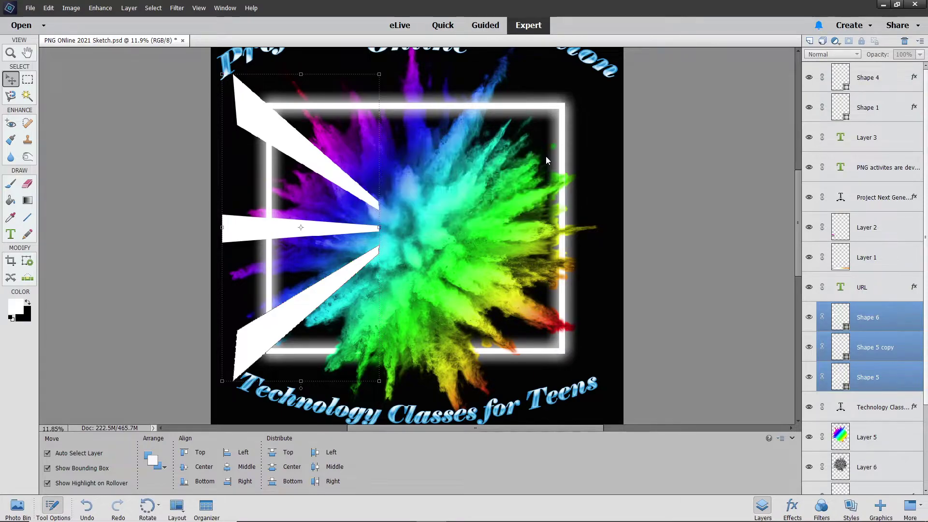
{"action": "left_click_drag", "start_coordinate": [288, 146], "coordinate": [352, 141]}
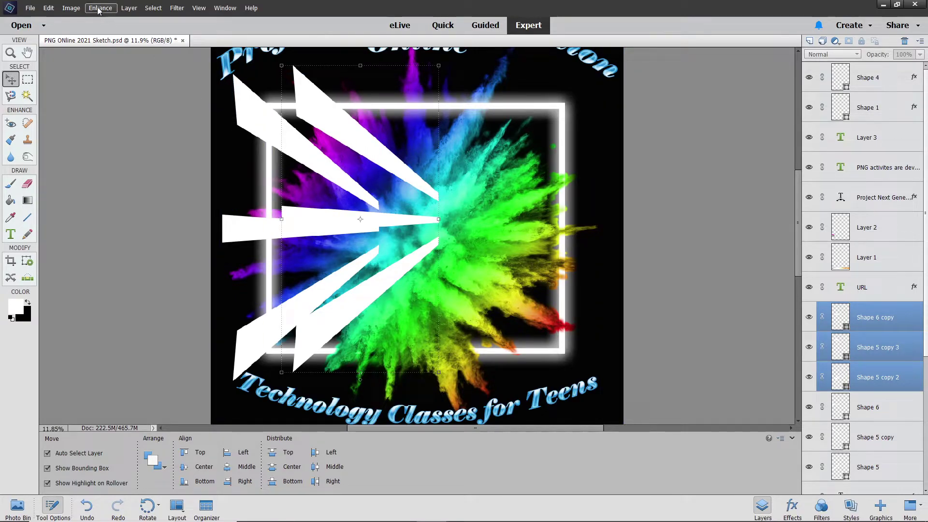
{"action": "left_click", "coordinate": [71, 8]}
{"action": "mouse_move", "coordinate": [76, 21]}
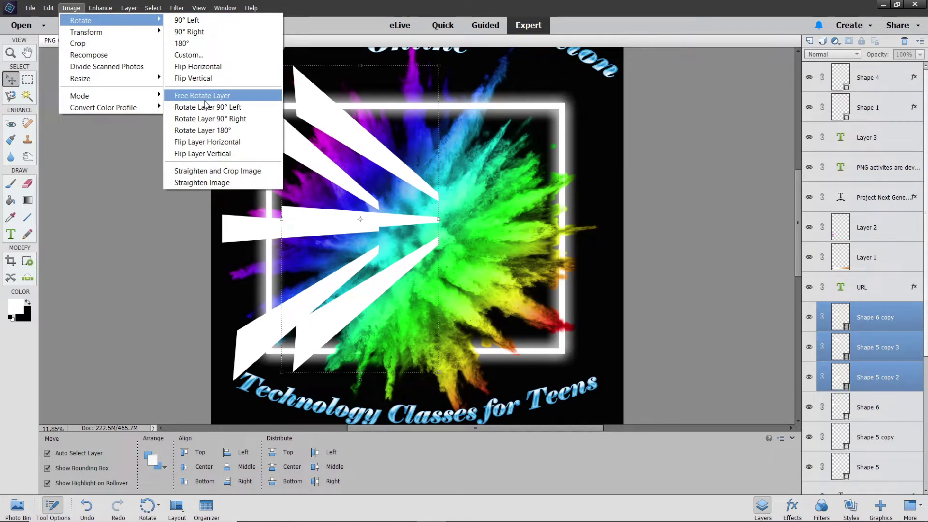
Flip the duplicated wedges horizontally and drag them onto the burst's right side
{"action": "left_click", "coordinate": [202, 142]}
{"action": "left_click_drag", "start_coordinate": [329, 145], "coordinate": [530, 150]}
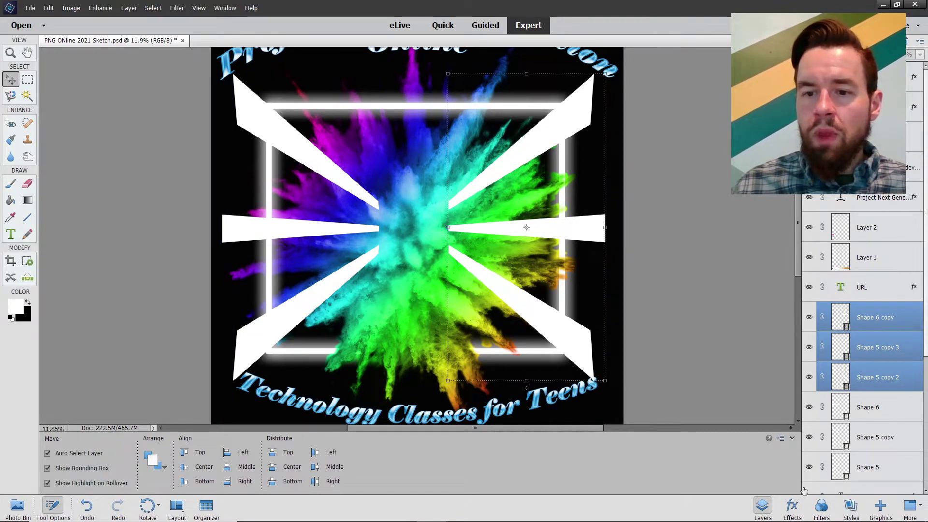
Show all layer styles with the upper-left wedge selected, scrolled down to the Wow-Plastic presets
{"action": "left_click", "coordinate": [838, 509]}
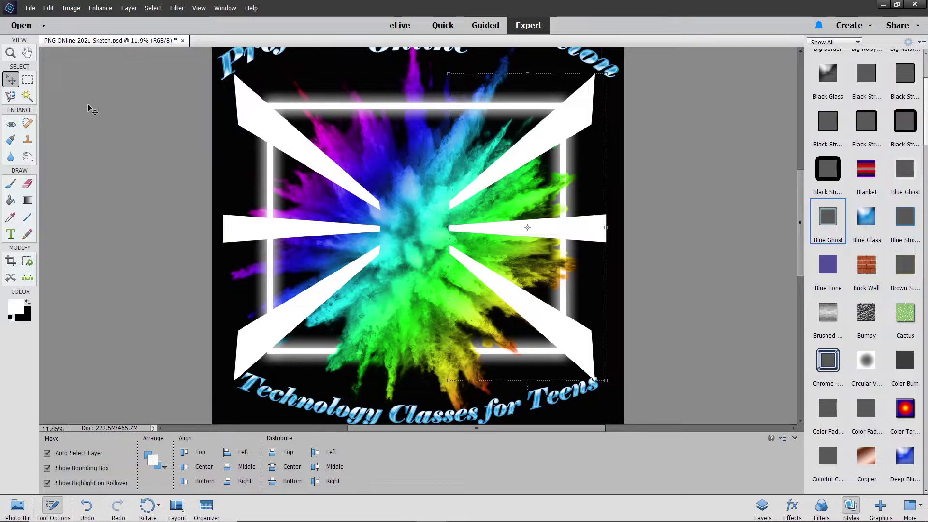
{"action": "left_click", "coordinate": [253, 116]}
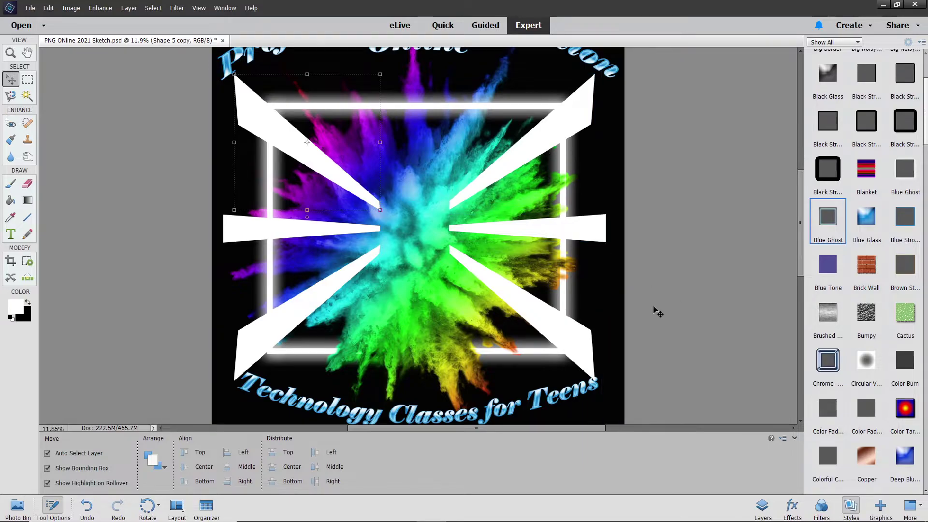
{"action": "scroll", "coordinate": [892, 223], "scroll_direction": "down", "scroll_amount": 2}
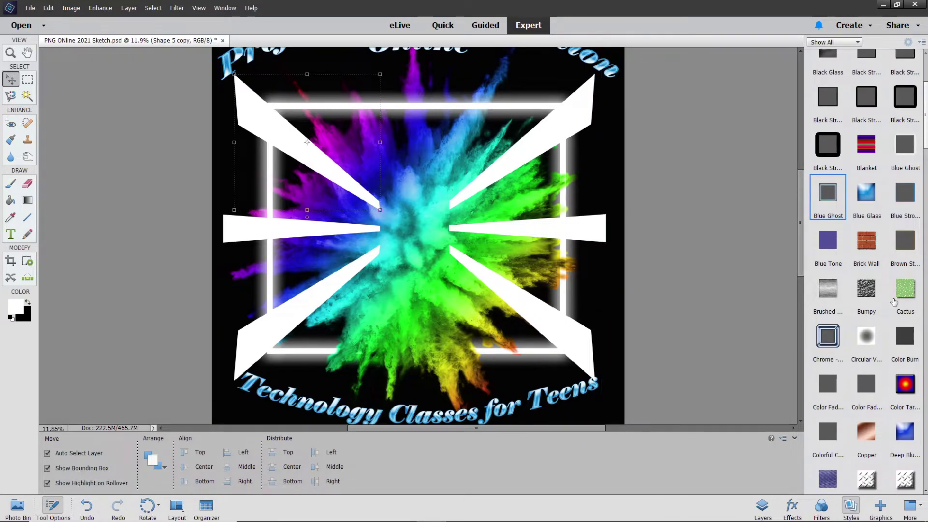
{"action": "left_click_drag", "start_coordinate": [925, 140], "coordinate": [923, 481]}
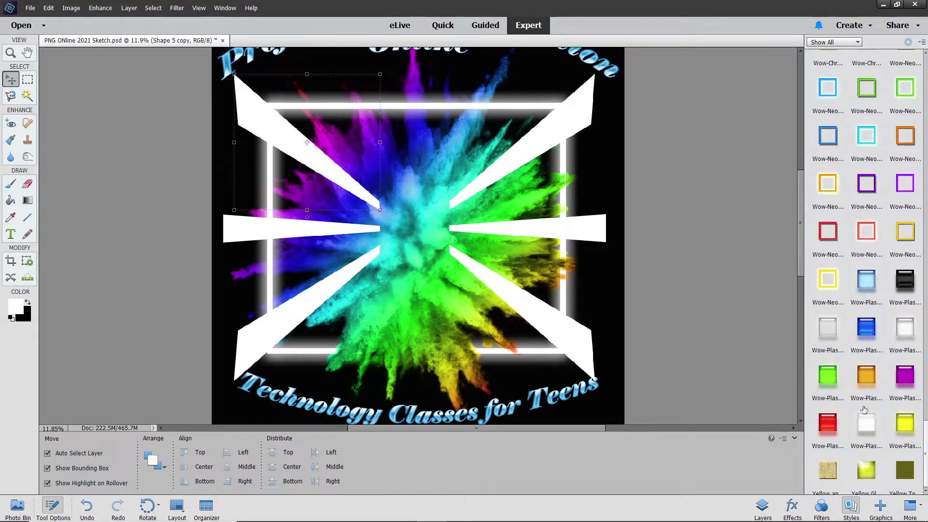
{"action": "left_click", "coordinate": [845, 43]}
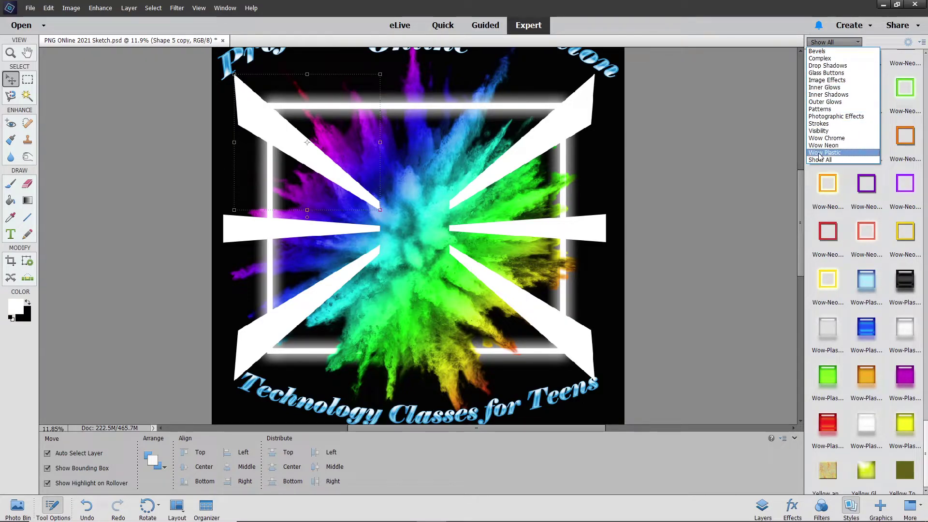
{"action": "left_click", "coordinate": [828, 43]}
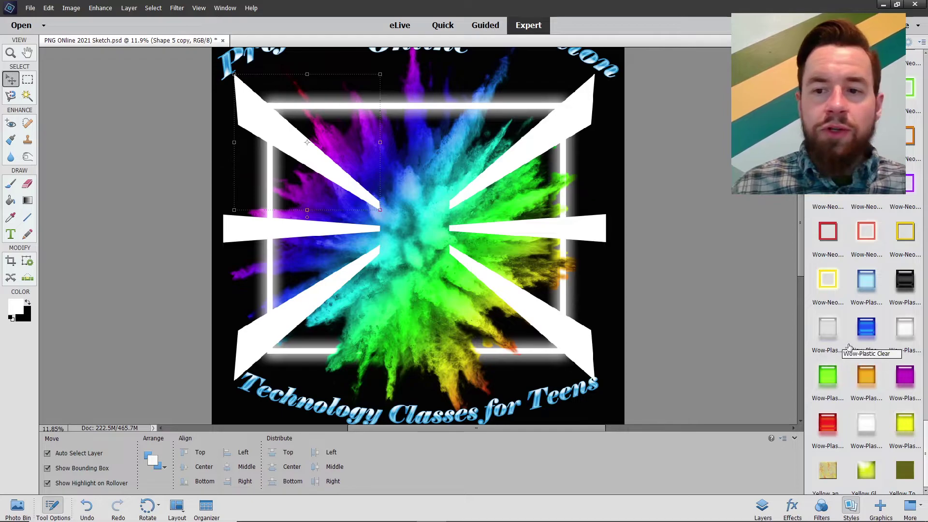
Give the three left wedges Wow-Plastic Red, Orange and Yellow styles
{"action": "left_click", "coordinate": [830, 424]}
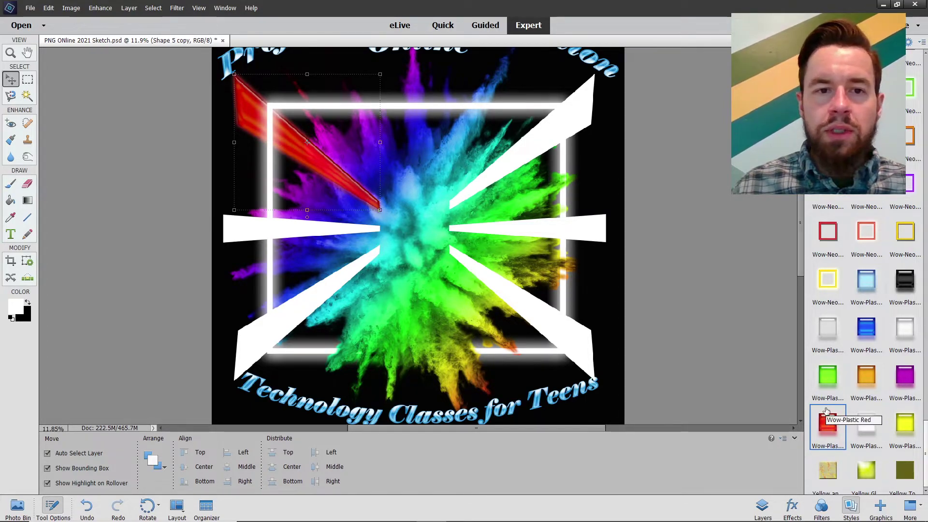
{"action": "left_click", "coordinate": [312, 227]}
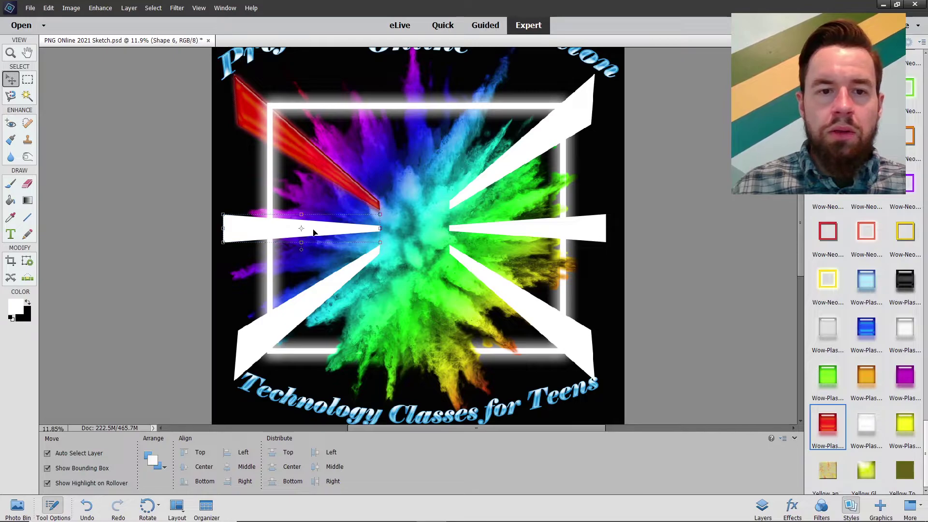
{"action": "left_click", "coordinate": [865, 375]}
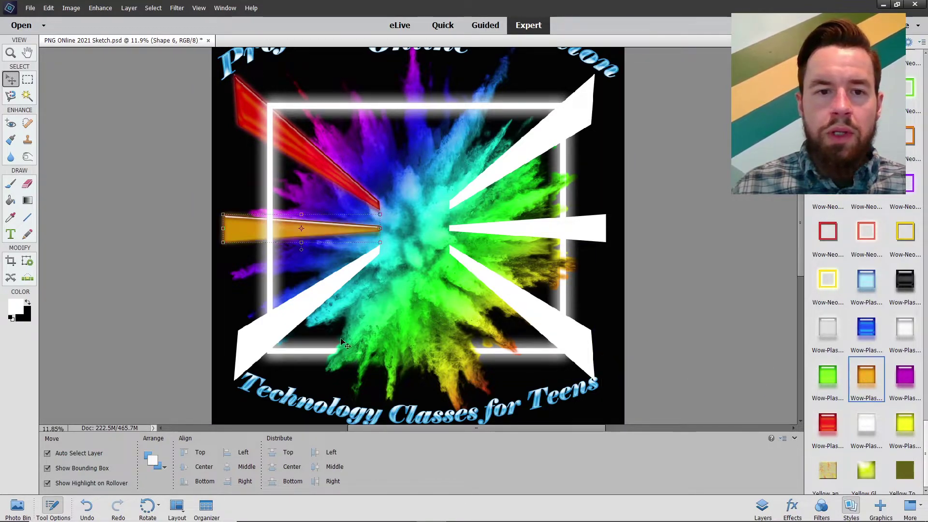
{"action": "left_click", "coordinate": [298, 306]}
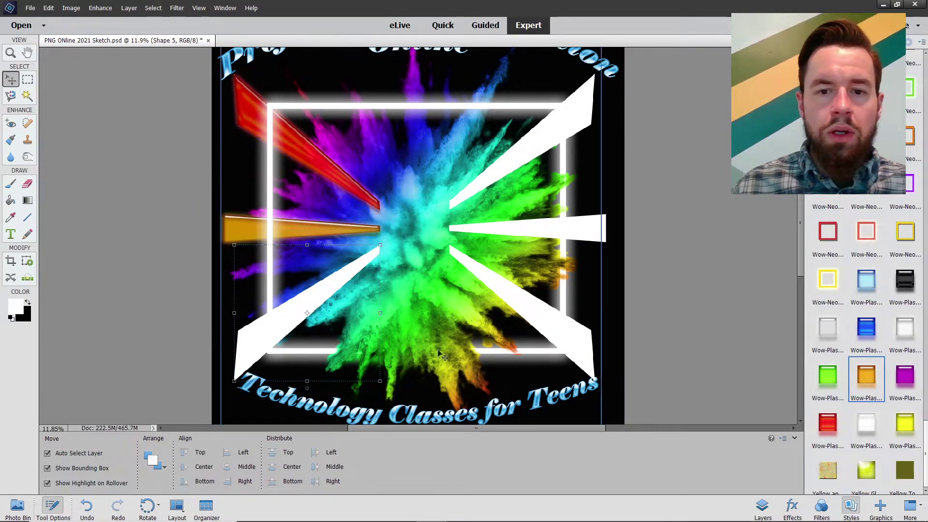
{"action": "left_click", "coordinate": [904, 423]}
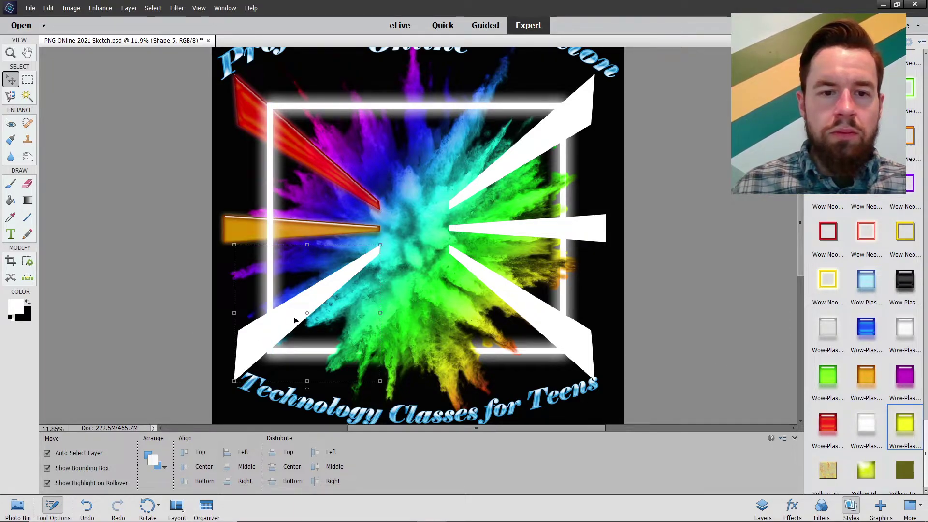
{"action": "left_click", "coordinate": [904, 426]}
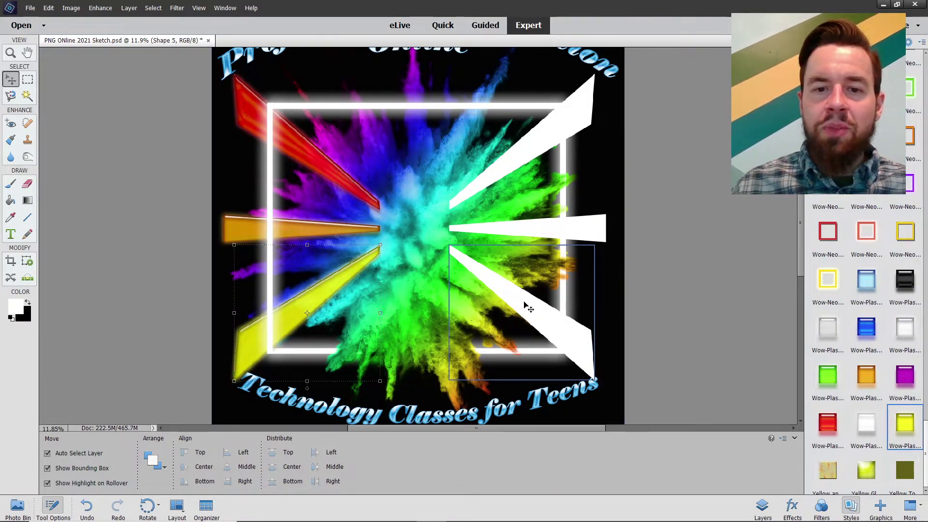
Give the three right wedges Wow-Plastic Blue, Light Blue and Purple styles
{"action": "left_click", "coordinate": [526, 306]}
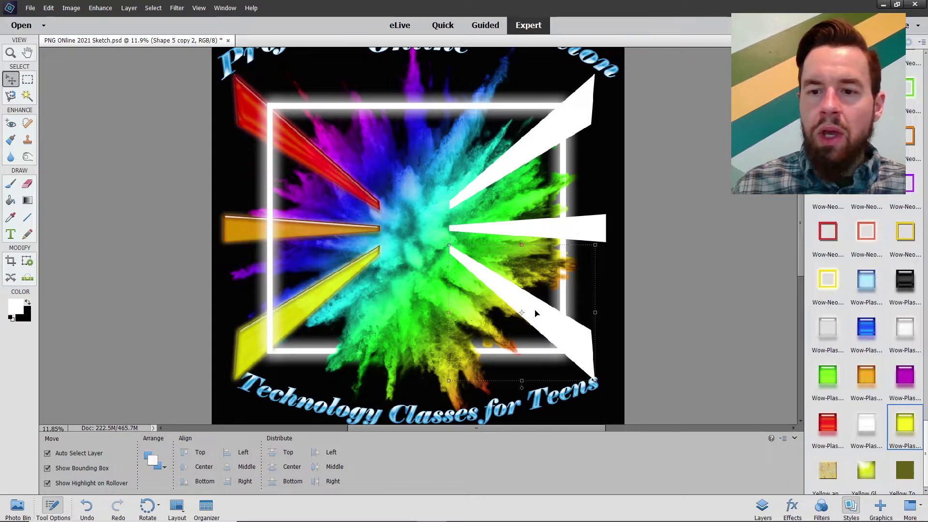
{"action": "left_click", "coordinate": [865, 329]}
{"action": "left_click", "coordinate": [587, 233]}
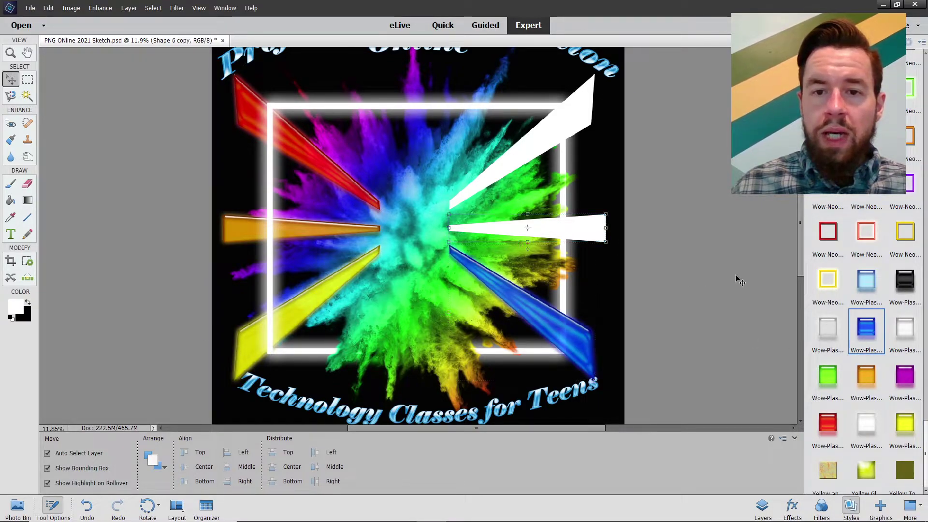
{"action": "left_click", "coordinate": [866, 280]}
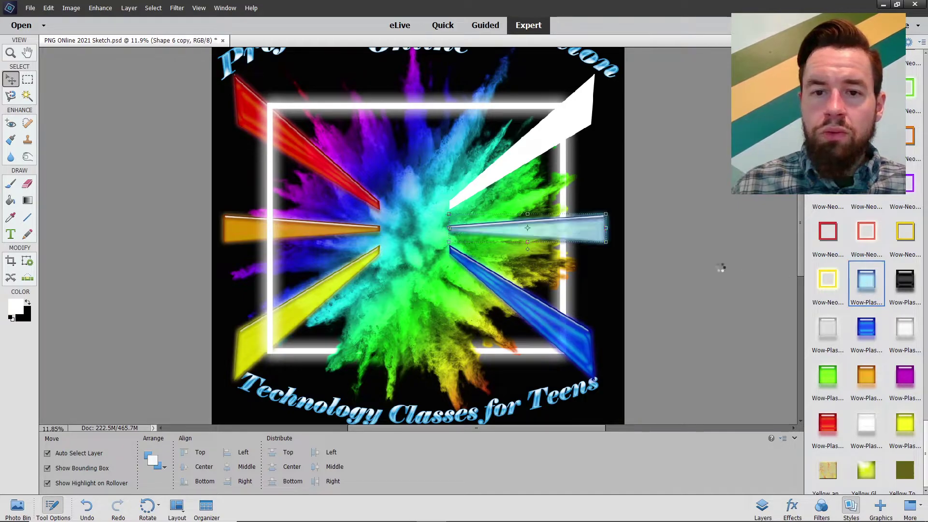
{"action": "left_click", "coordinate": [575, 119]}
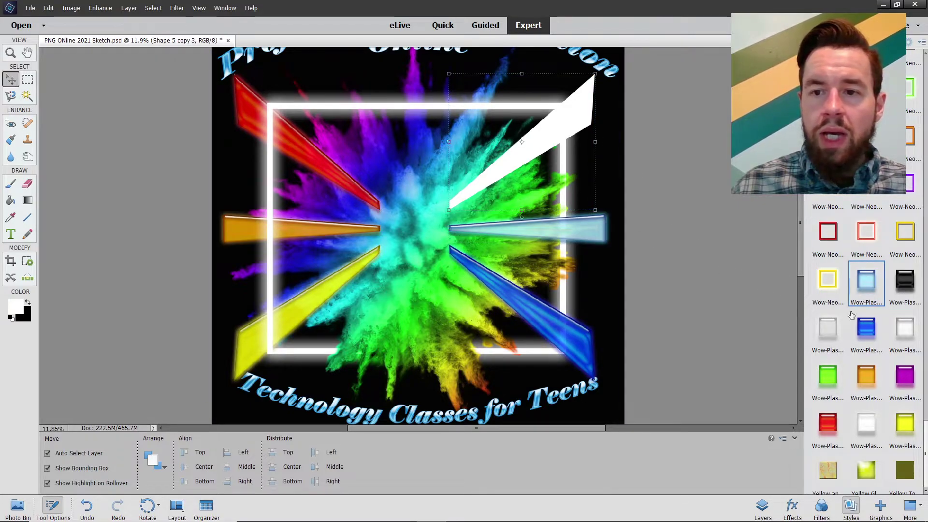
{"action": "left_click", "coordinate": [907, 381]}
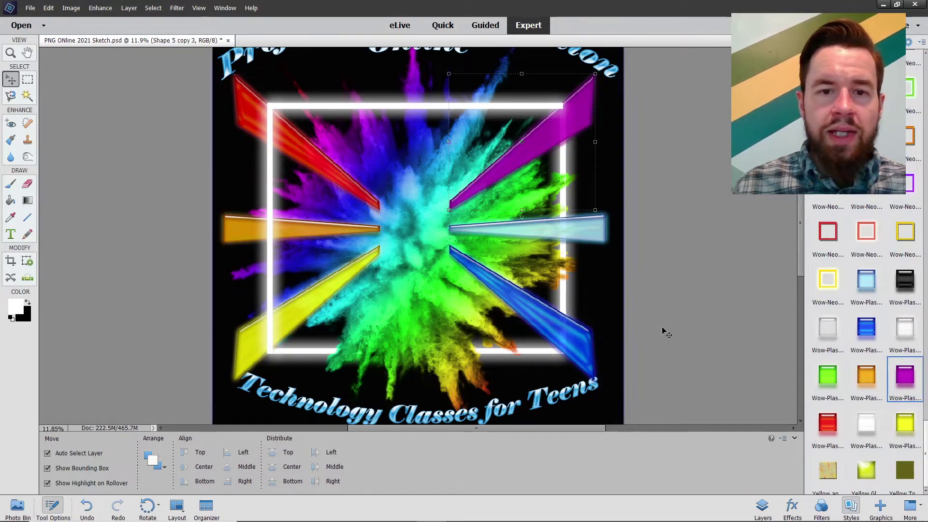
{"action": "left_click", "coordinate": [761, 507]}
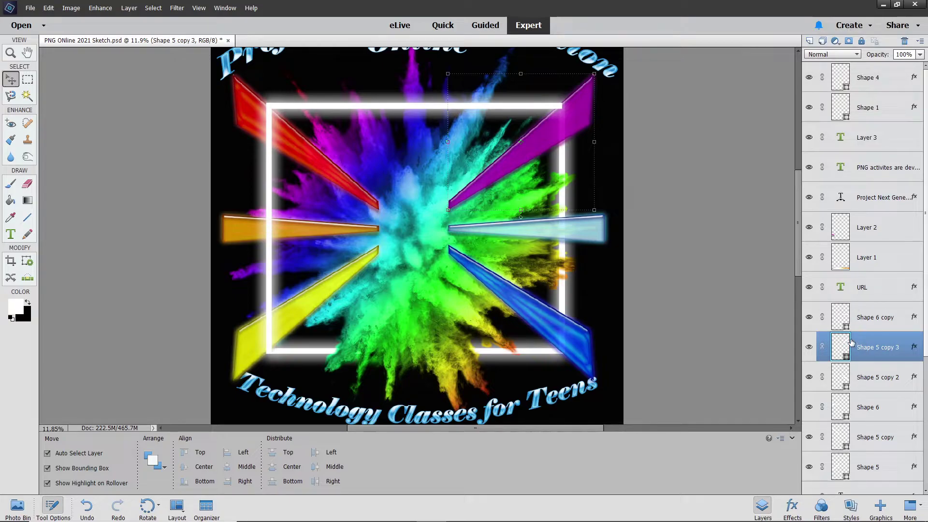
Bring the right-side, yellow, orange and red wedges to the front, ahead of the glowing frame
{"action": "right_click", "coordinate": [544, 138]}
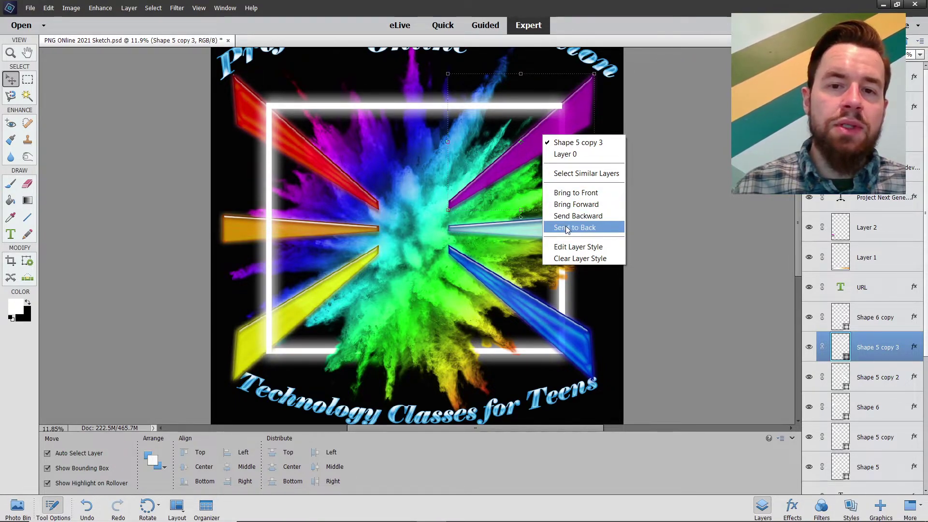
{"action": "left_click", "coordinate": [563, 194]}
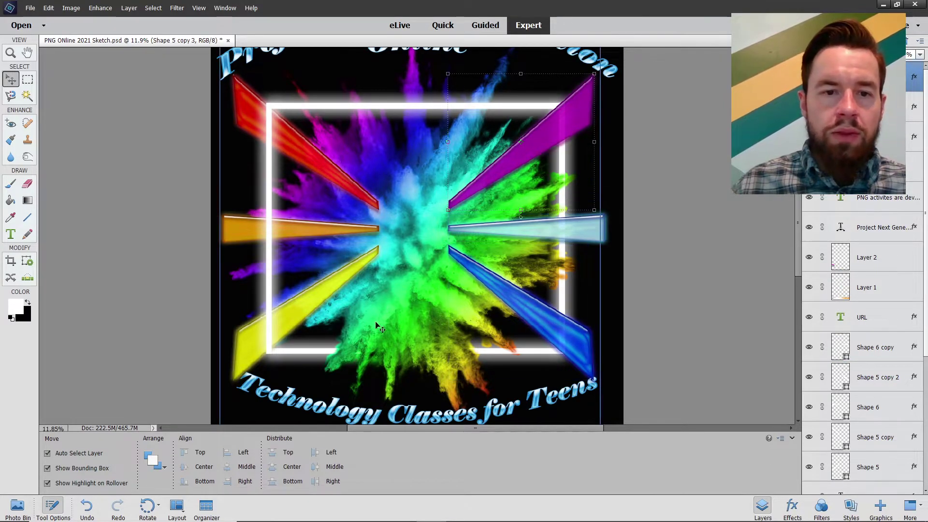
{"action": "left_click", "coordinate": [287, 318]}
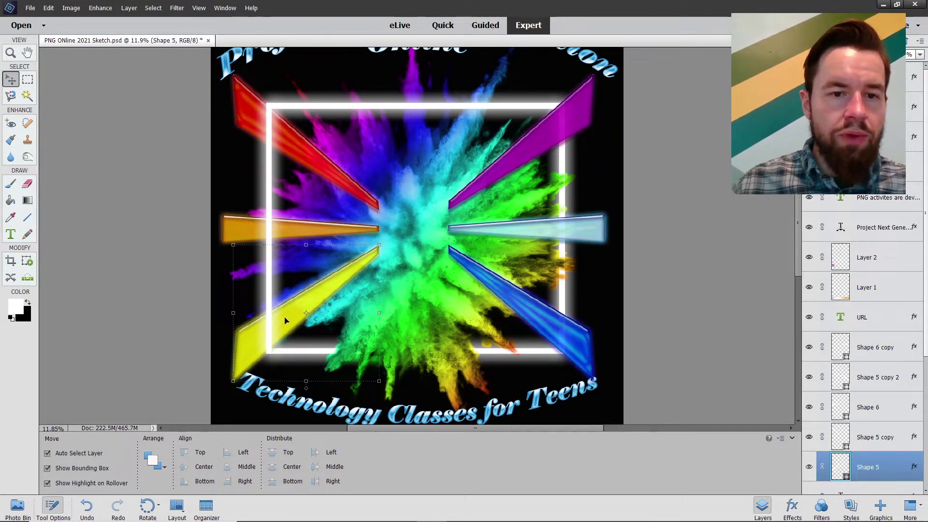
{"action": "right_click", "coordinate": [285, 320]}
{"action": "left_click", "coordinate": [301, 373]}
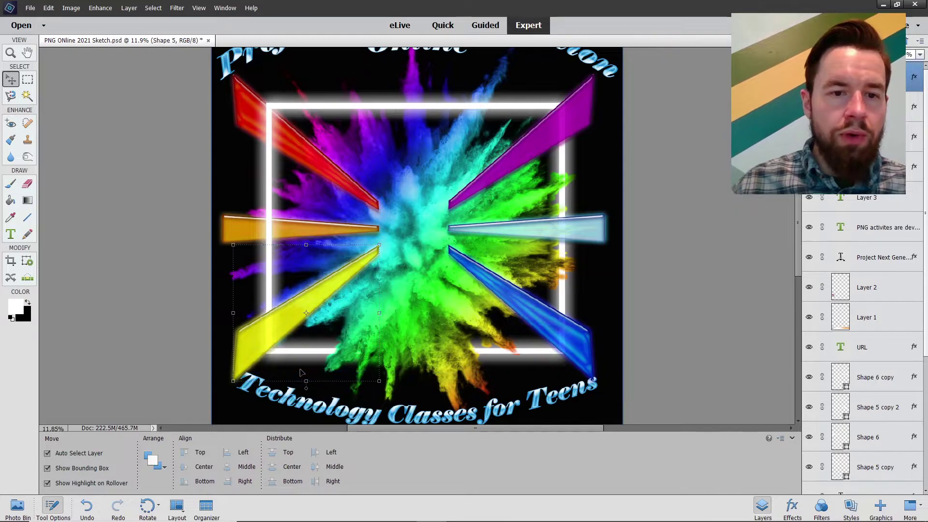
{"action": "left_click", "coordinate": [291, 233]}
{"action": "right_click", "coordinate": [289, 232]}
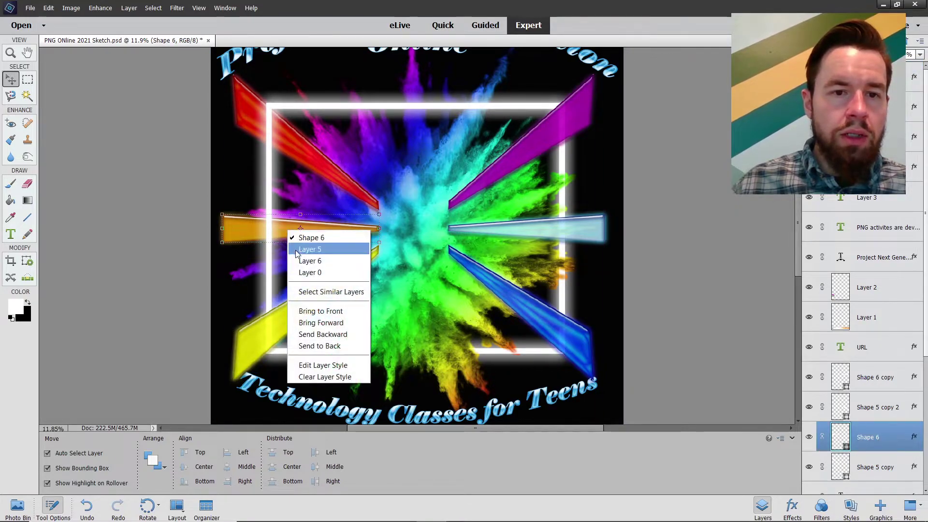
{"action": "left_click", "coordinate": [308, 311]}
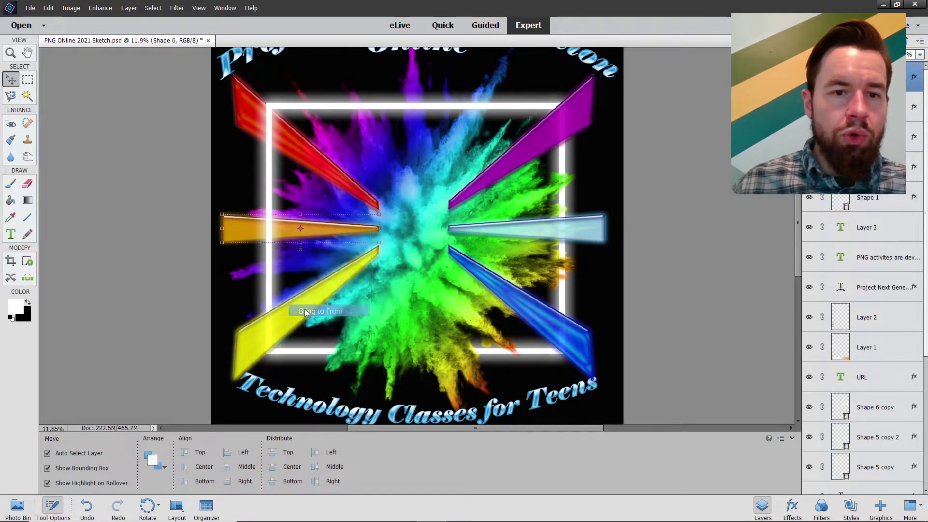
{"action": "right_click", "coordinate": [295, 142]}
{"action": "left_click", "coordinate": [315, 222]}
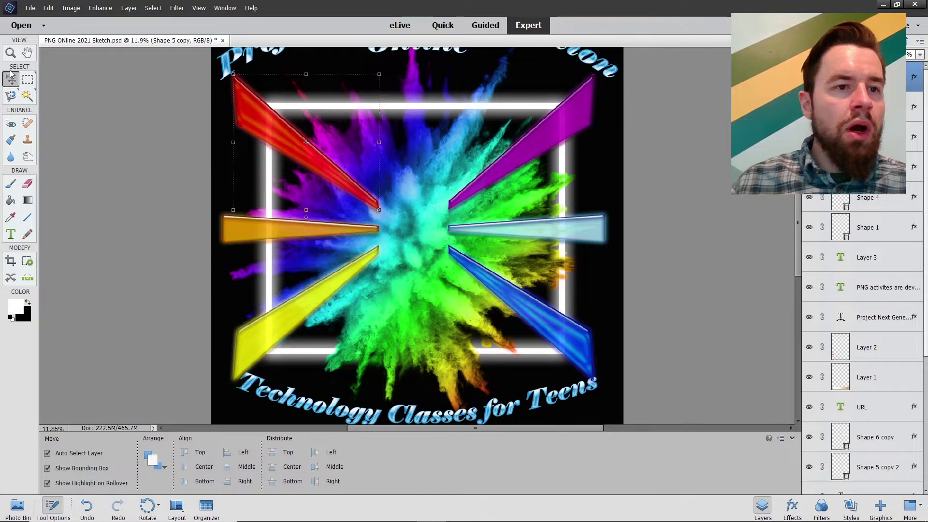
{"action": "left_click", "coordinate": [11, 53]}
{"action": "right_click", "coordinate": [125, 100]}
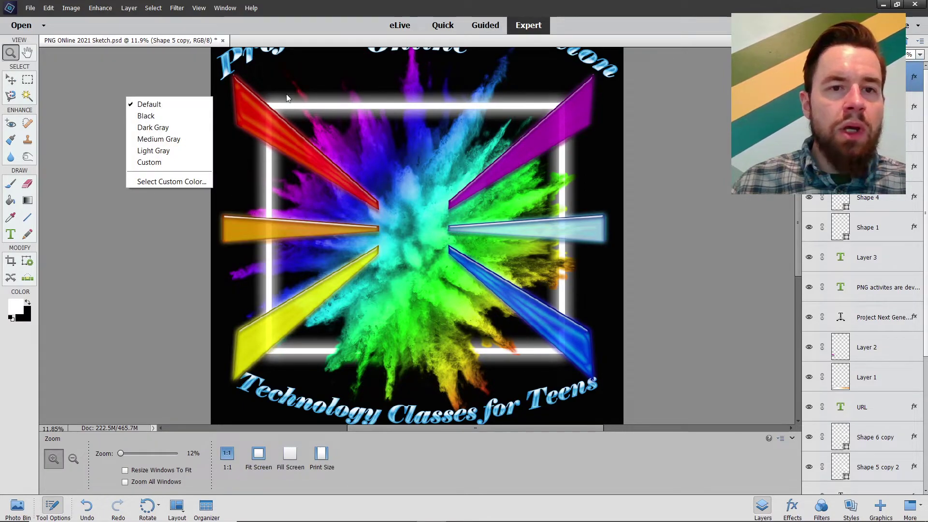
{"action": "right_click", "coordinate": [314, 83]}
{"action": "left_click", "coordinate": [322, 91]}
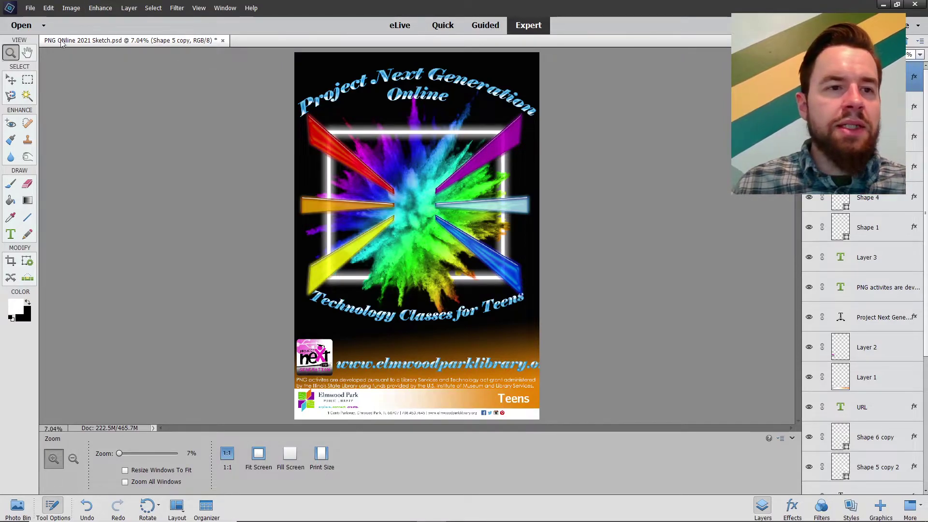
Centre the logo on the colour burst and scale the URL line to 91.4%
{"action": "left_click", "coordinate": [11, 79]}
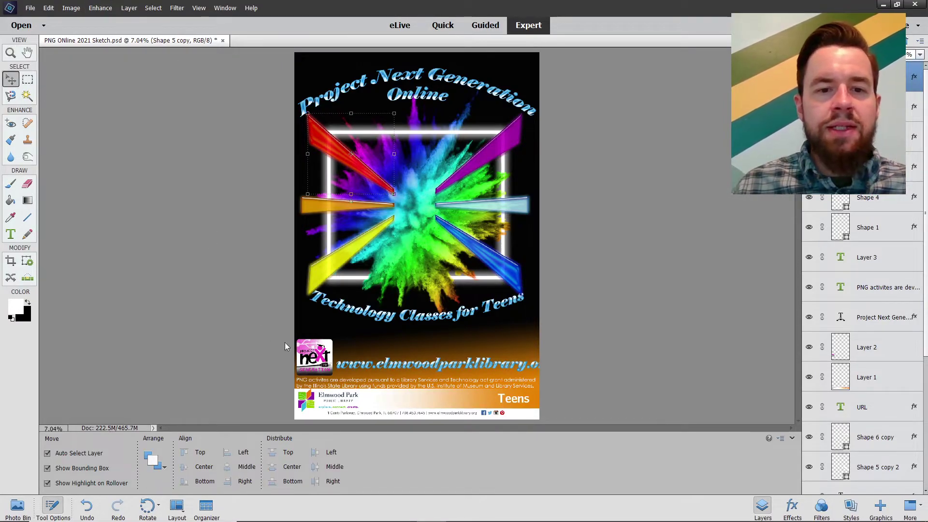
{"action": "left_click_drag", "start_coordinate": [312, 360], "coordinate": [408, 208]}
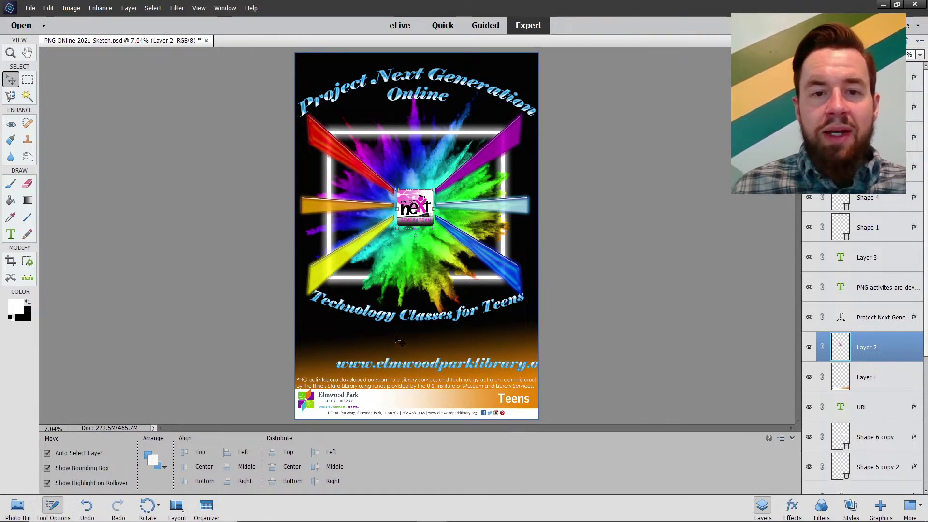
{"action": "left_click_drag", "start_coordinate": [401, 368], "coordinate": [357, 366]}
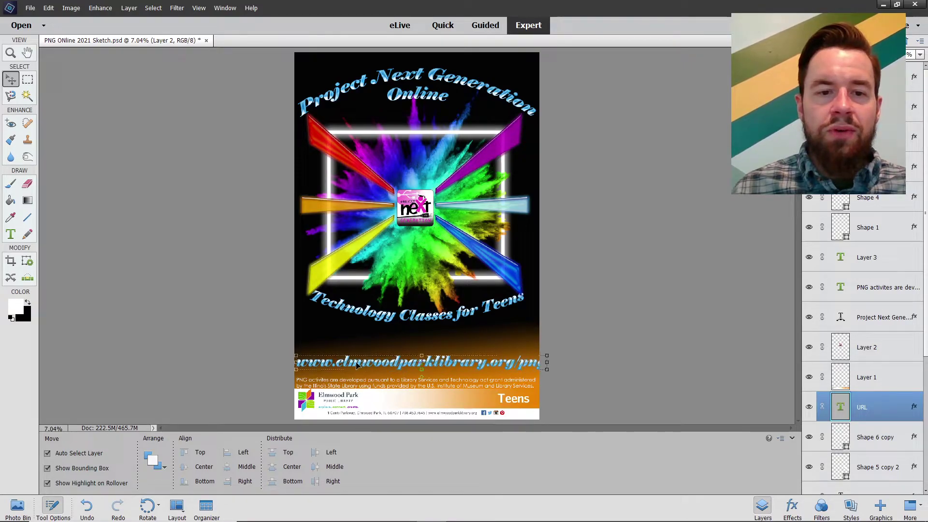
{"action": "left_click", "coordinate": [295, 369]}
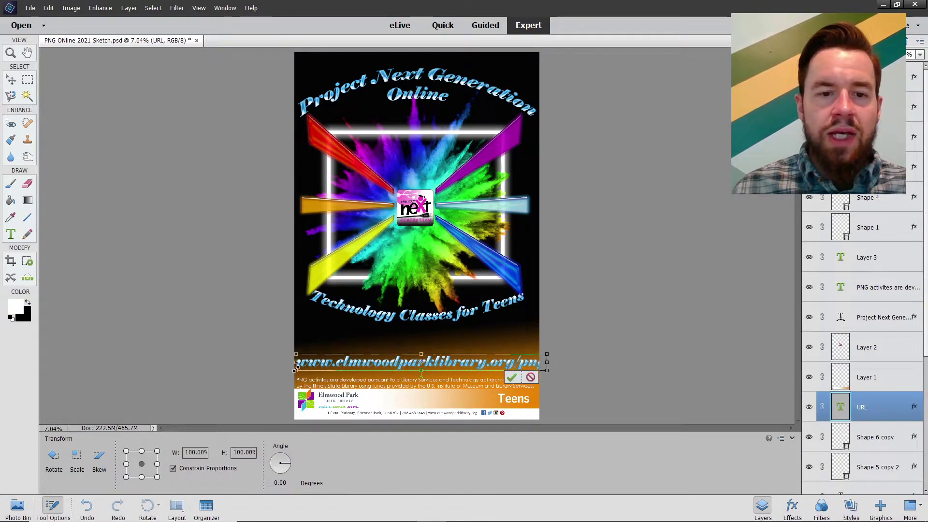
{"action": "left_click_drag", "start_coordinate": [295, 370], "coordinate": [332, 363]}
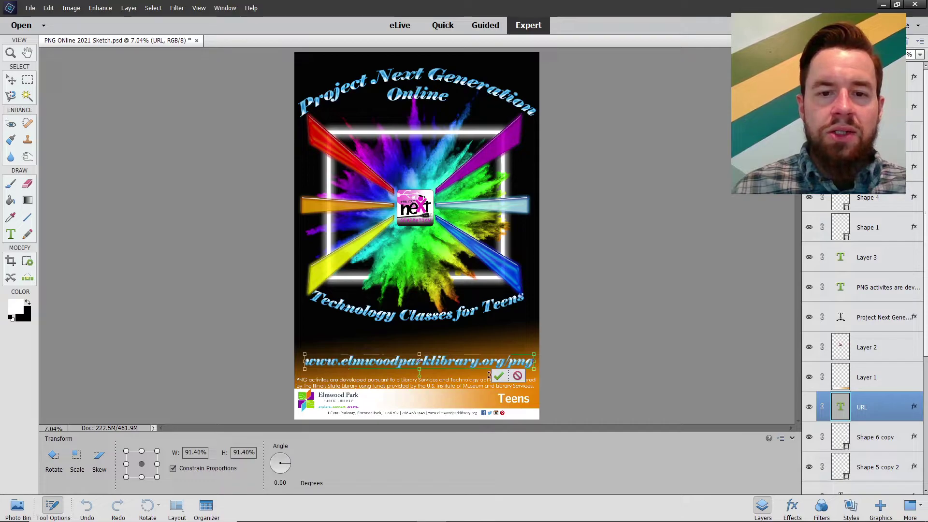
{"action": "left_click", "coordinate": [498, 375]}
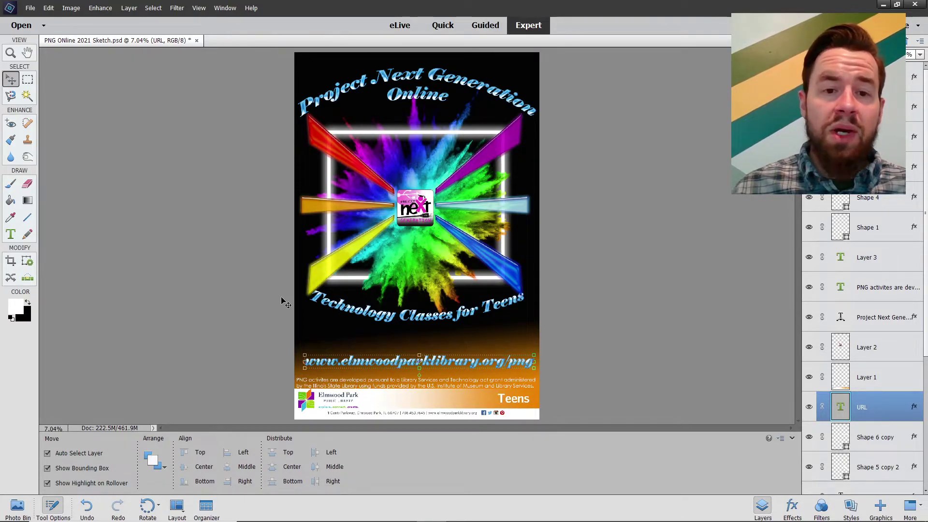
Nudge the Technology Classes for Teens title down, then shrink the yellow ray and tilt it toward the logo
{"action": "left_click", "coordinate": [372, 314]}
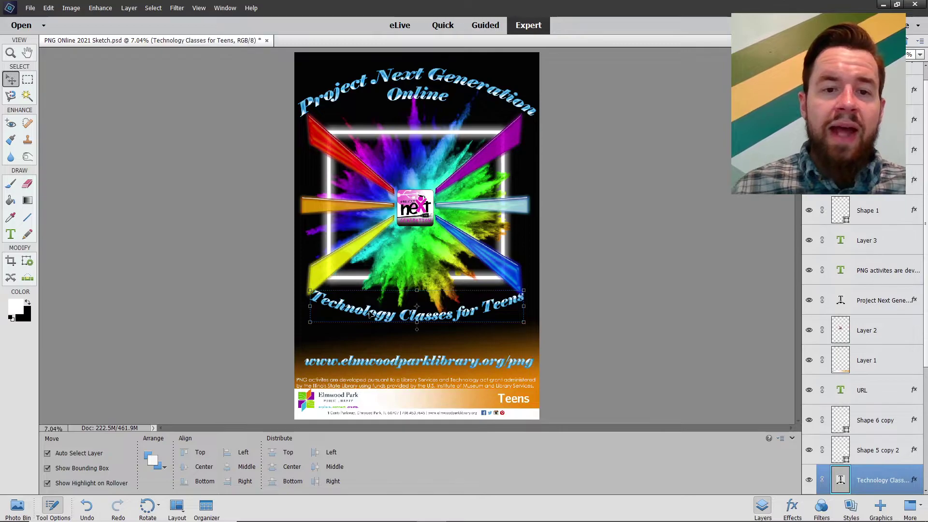
{"action": "key", "text": "shift+Down"}
{"action": "key", "text": "shift+Down"}
{"action": "key", "text": "shift+Down"}
{"action": "key", "text": "shift+Down"}
{"action": "key", "text": "shift+Down"}
{"action": "key", "text": "shift+Down"}
{"action": "key", "text": "shift+Down"}
{"action": "key", "text": "shift+Down"}
{"action": "key", "text": "shift+Down"}
{"action": "key", "text": "shift+Down"}
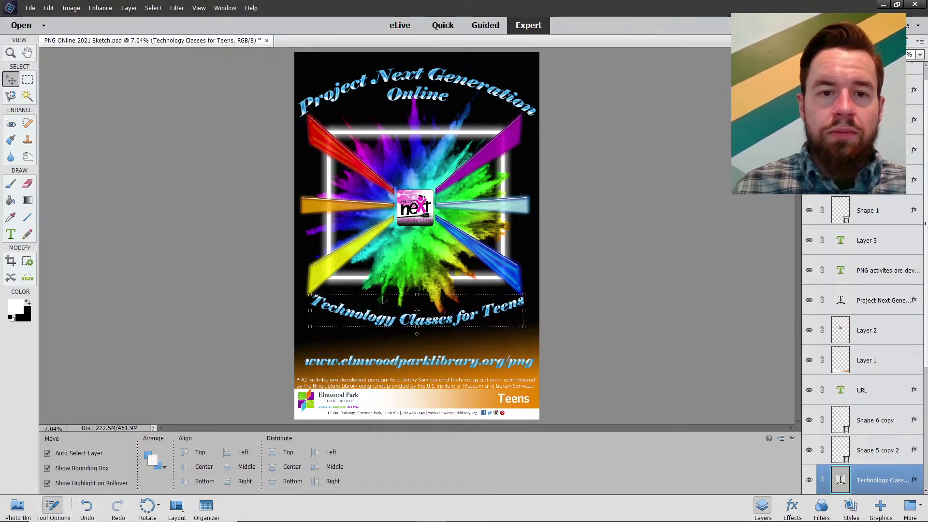
{"action": "left_click", "coordinate": [325, 268]}
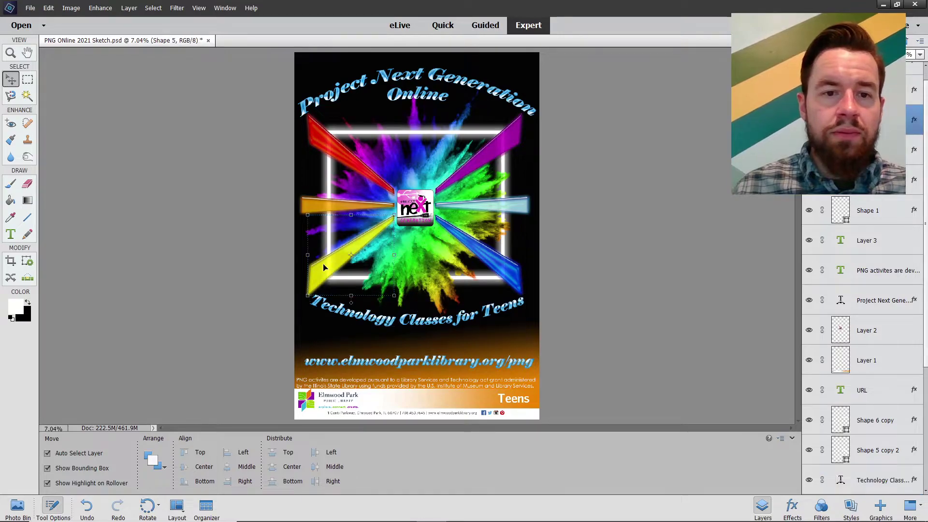
{"action": "left_click", "coordinate": [308, 215]}
{"action": "left_click_drag", "start_coordinate": [307, 215], "coordinate": [361, 252]}
{"action": "left_click", "coordinate": [379, 312]}
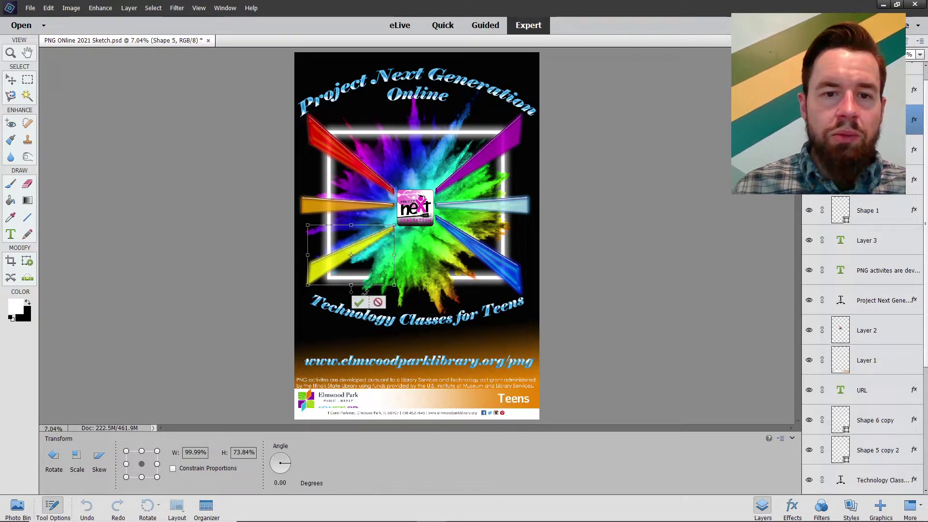
{"action": "left_click", "coordinate": [361, 303]}
{"action": "mouse_move", "coordinate": [302, 287]}
{"action": "left_mouse_down"}
{"action": "mouse_move", "coordinate": [325, 280]}
{"action": "mouse_move", "coordinate": [317, 283]}
{"action": "left_mouse_up"}
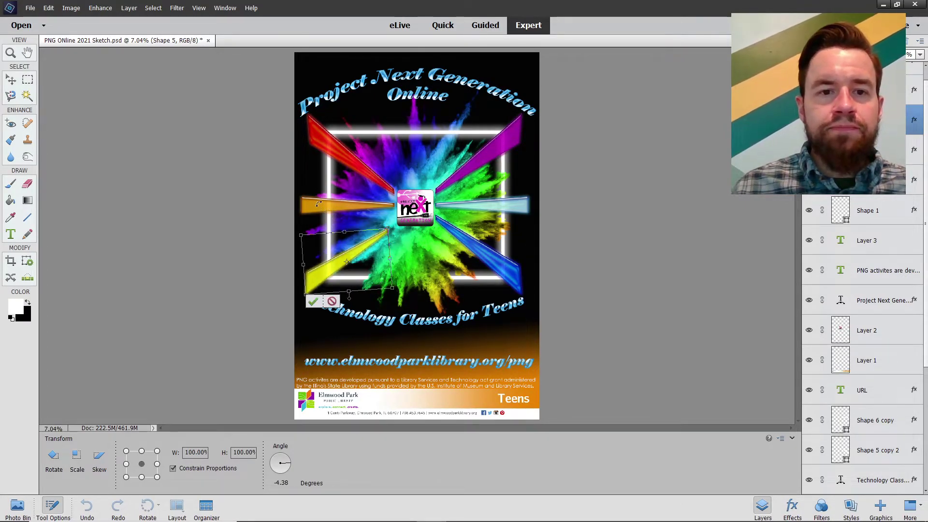
{"action": "left_click", "coordinate": [313, 302]}
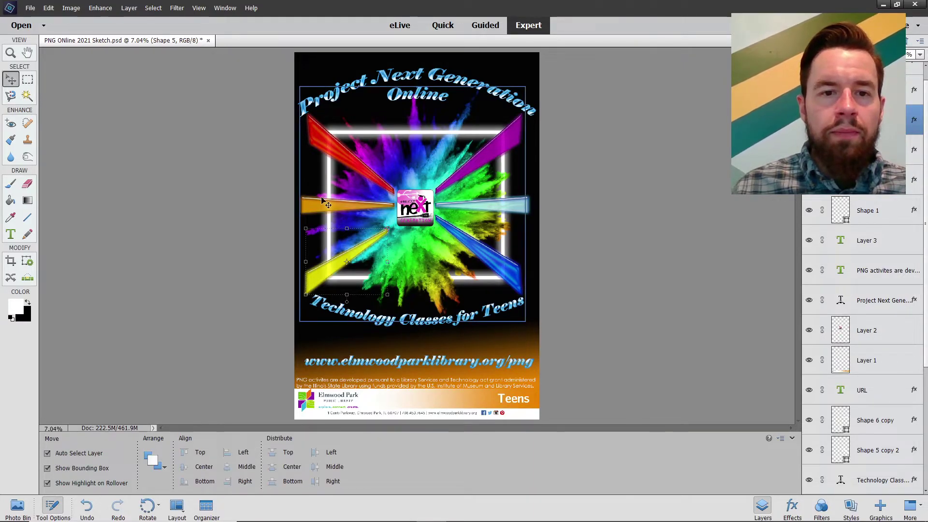
Flatten the orange horizontal ray to 78% of its height
{"action": "left_click", "coordinate": [314, 207]}
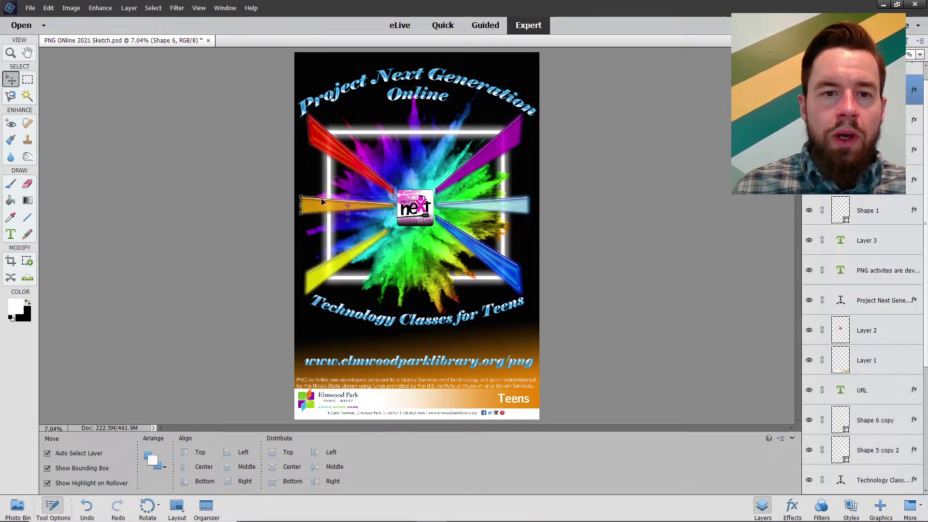
{"action": "left_click_drag", "start_coordinate": [347, 197], "coordinate": [312, 208]}
{"action": "key", "text": "Return"}
Select the red upper-left ray and shorten its height
{"action": "left_click", "coordinate": [318, 141]}
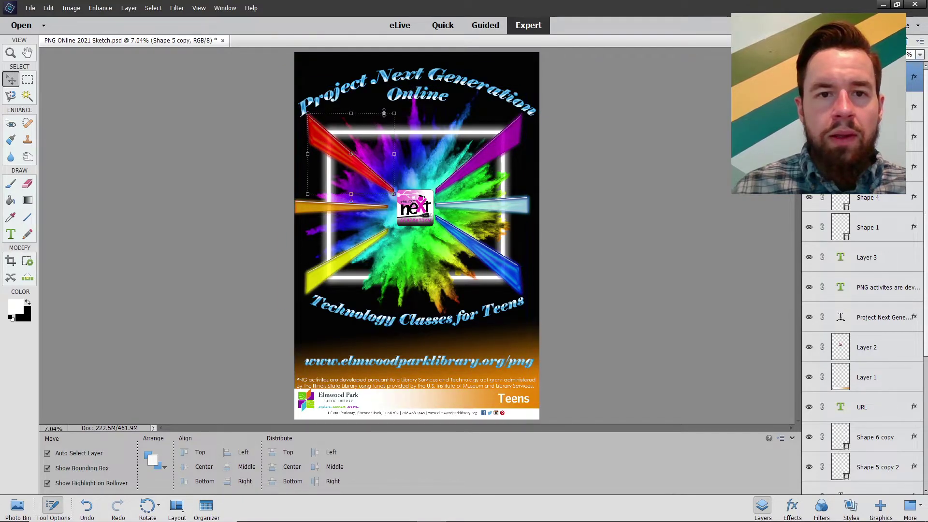
{"action": "left_click_drag", "start_coordinate": [394, 113], "coordinate": [385, 117]}
{"action": "key", "text": "Escape"}
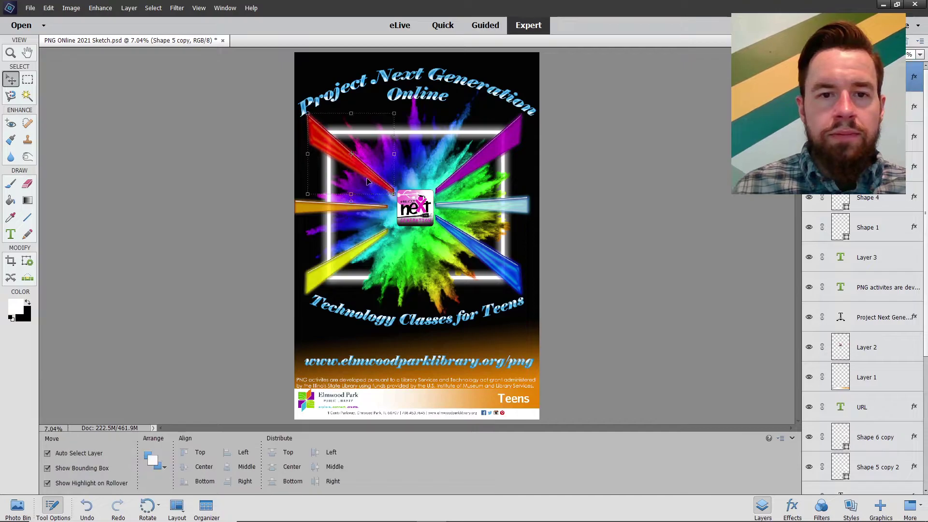
{"action": "mouse_move", "coordinate": [349, 193]}
{"action": "left_mouse_down"}
{"action": "mouse_move", "coordinate": [355, 171]}
{"action": "mouse_move", "coordinate": [354, 195]}
{"action": "left_mouse_up"}
{"action": "left_click", "coordinate": [378, 219]}
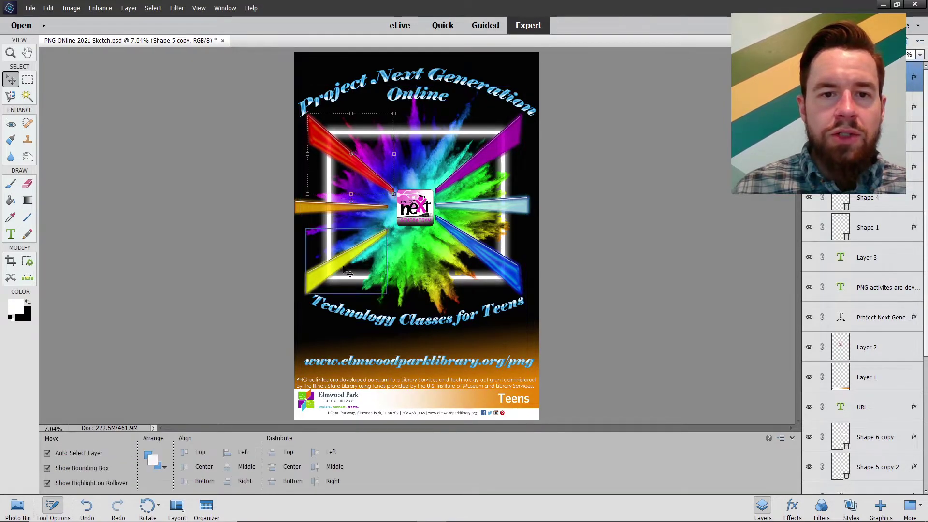
Flatten the red ray to about 67.69% height and rotate it 7.67° toward the logo
{"action": "mouse_move", "coordinate": [394, 154]}
{"action": "left_mouse_down"}
{"action": "mouse_move", "coordinate": [385, 156]}
{"action": "mouse_move", "coordinate": [403, 160]}
{"action": "left_mouse_up"}
{"action": "left_click", "coordinate": [387, 201]}
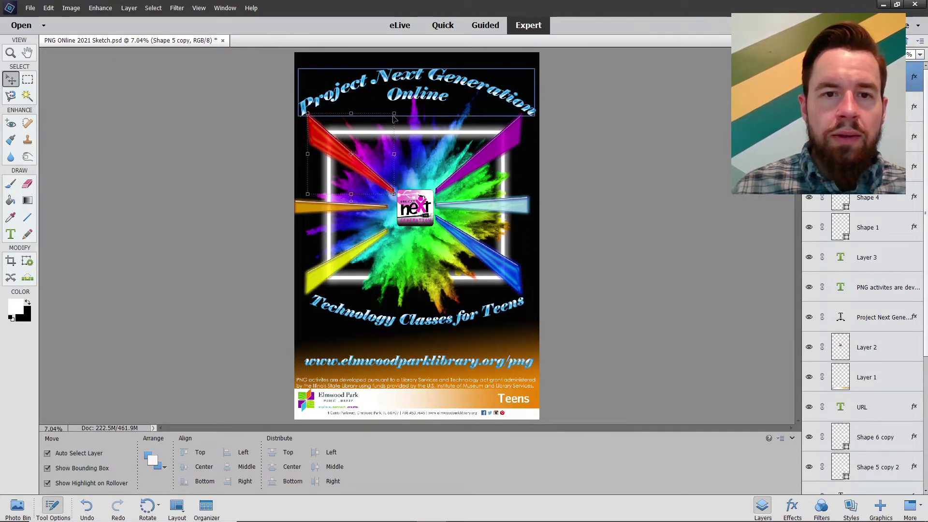
{"action": "left_click_drag", "start_coordinate": [351, 113], "coordinate": [318, 144]}
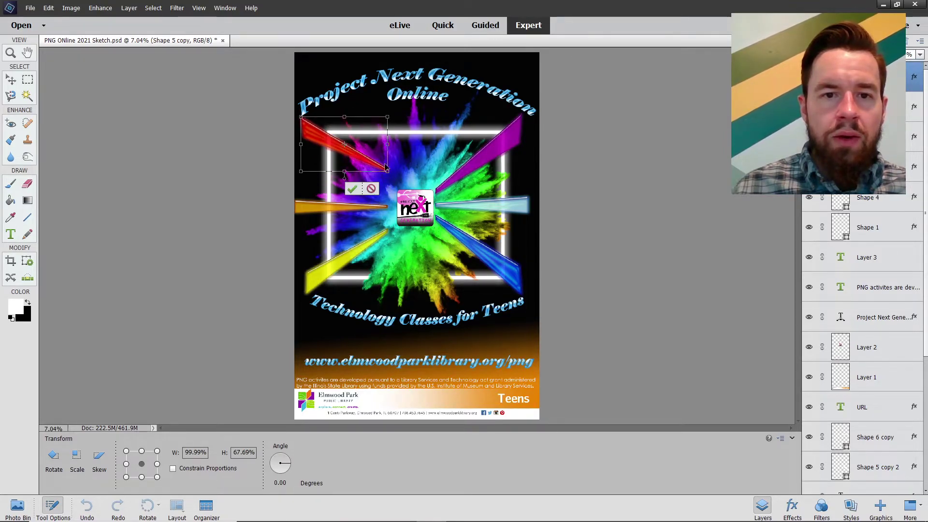
{"action": "left_click_drag", "start_coordinate": [392, 172], "coordinate": [387, 178]}
{"action": "left_click_drag", "start_coordinate": [347, 156], "coordinate": [348, 163]}
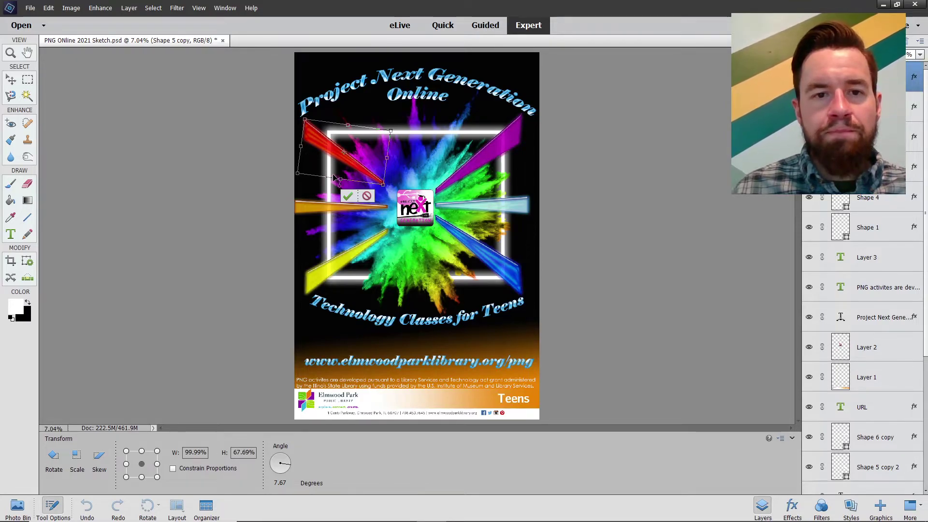
{"action": "left_click", "coordinate": [347, 195]}
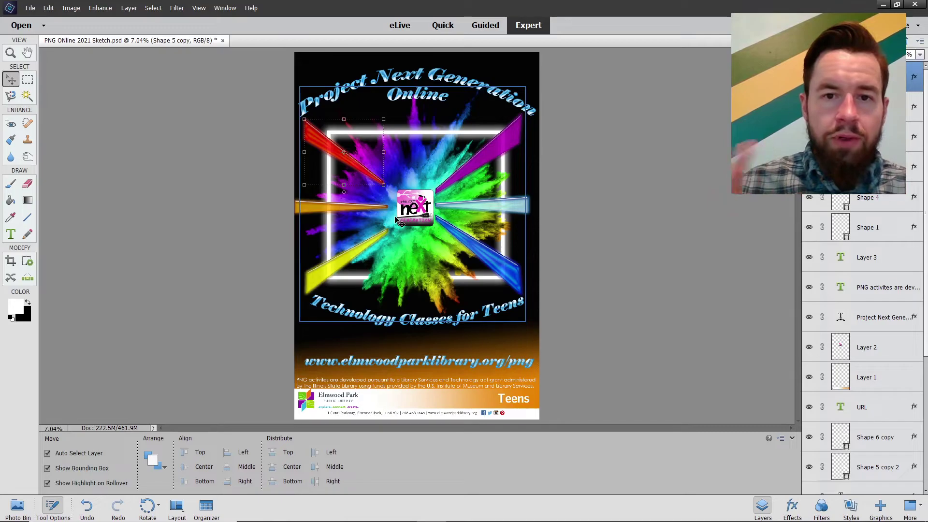
{"action": "left_click", "coordinate": [442, 182]}
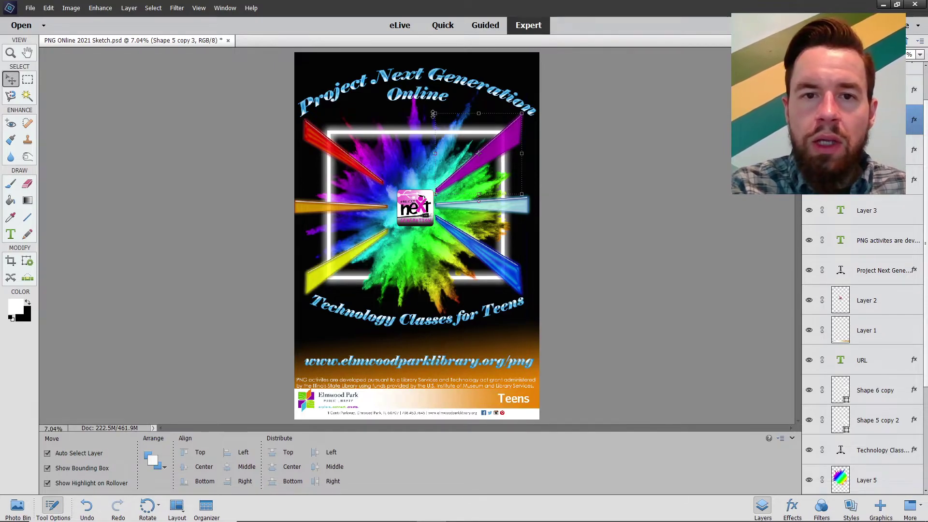
Flatten the purple upper-right ray to 63.48% height
{"action": "left_click_drag", "start_coordinate": [433, 113], "coordinate": [459, 135]}
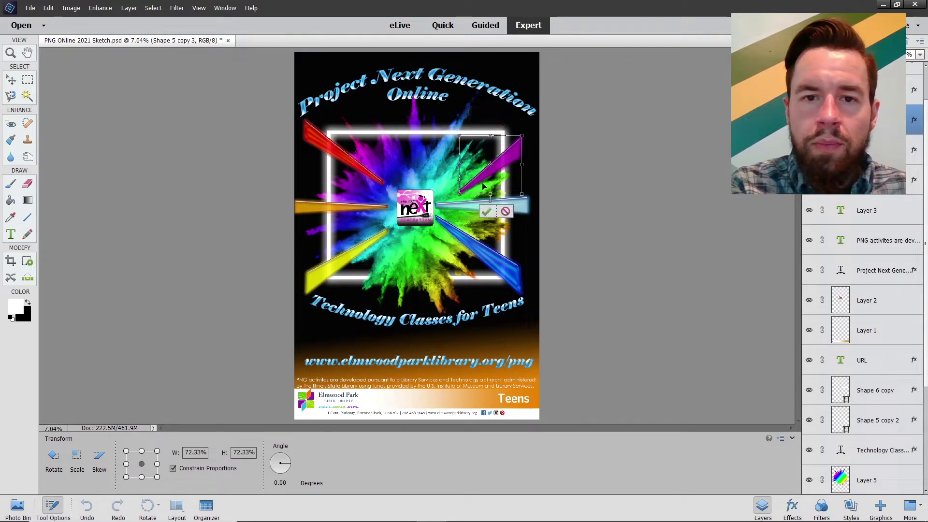
{"action": "left_click", "coordinate": [505, 211]}
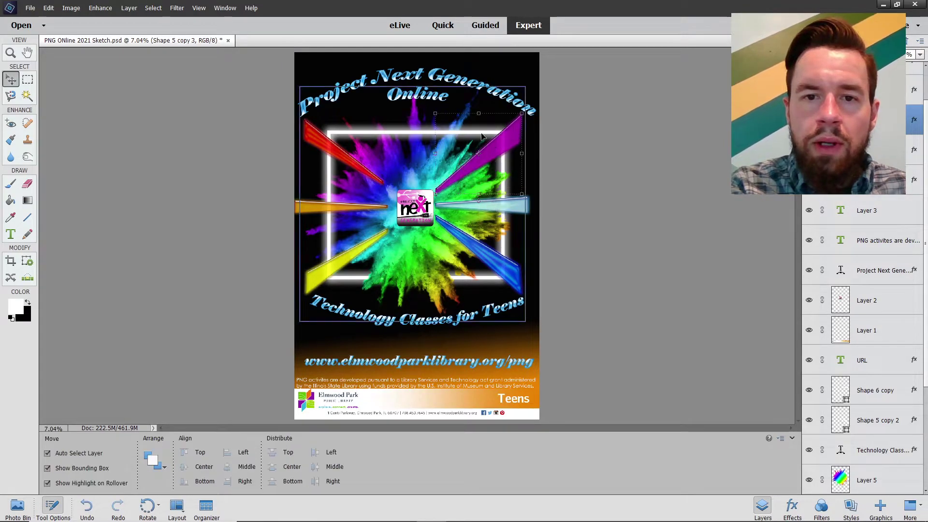
{"action": "left_click_drag", "start_coordinate": [478, 113], "coordinate": [477, 148]}
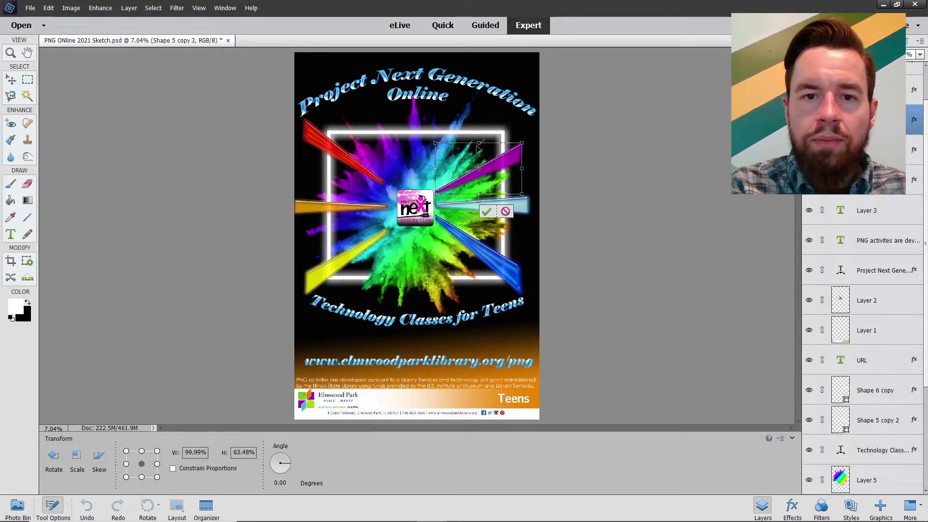
{"action": "left_click", "coordinate": [486, 211]}
Rotate the purple ray −7.77° and widen it to 114.8%, past the frame's corner
{"action": "left_click", "coordinate": [526, 169]}
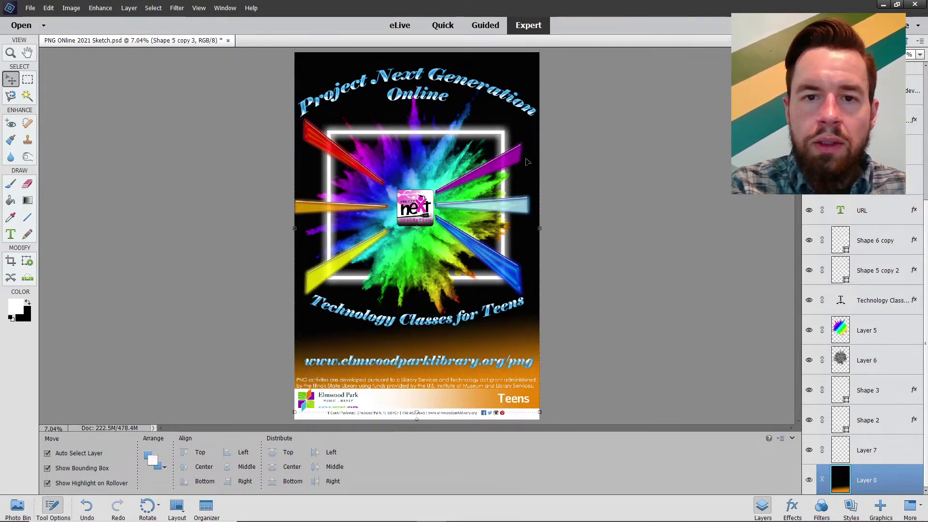
{"action": "left_click", "coordinate": [527, 162]}
{"action": "mouse_move", "coordinate": [526, 157]}
{"action": "left_mouse_down"}
{"action": "mouse_move", "coordinate": [498, 154]}
{"action": "mouse_move", "coordinate": [534, 145]}
{"action": "left_mouse_up"}
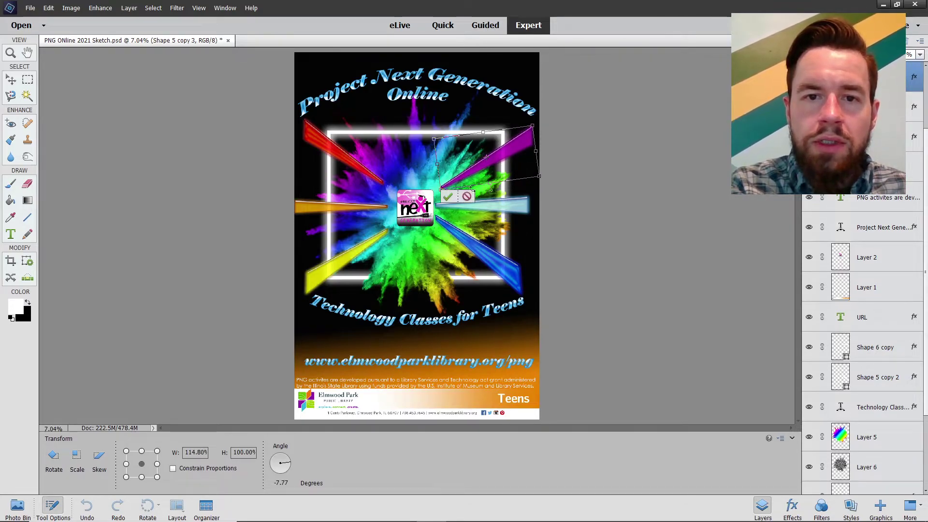
{"action": "left_click", "coordinate": [448, 197]}
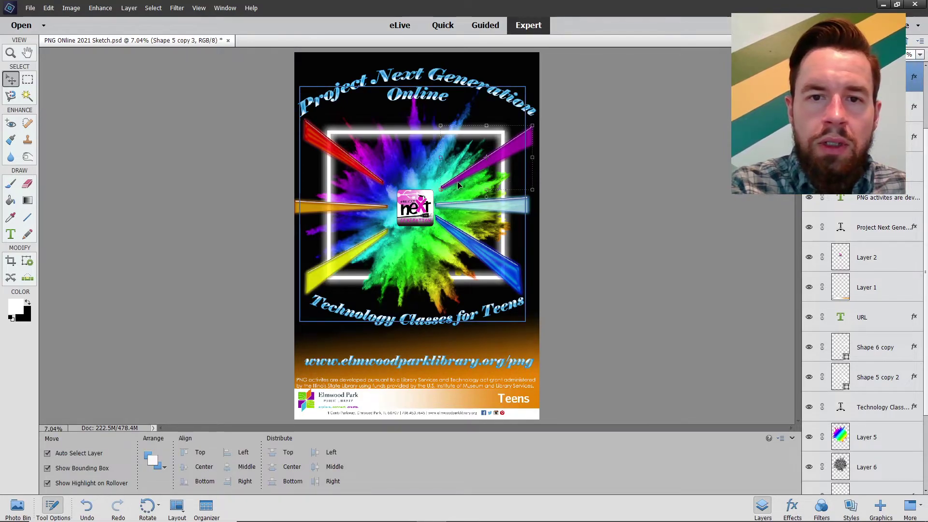
{"action": "left_click", "coordinate": [486, 206]}
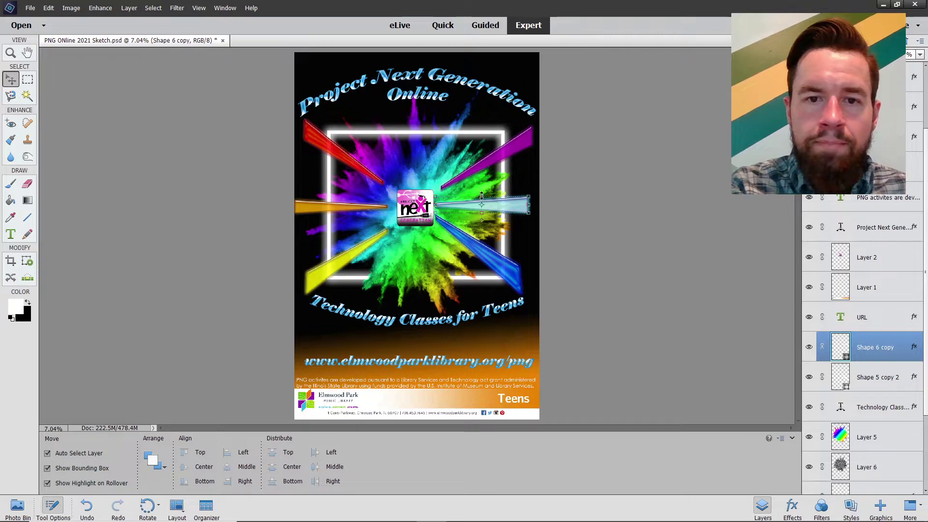
Flatten and widen the light-blue ray, then nudge it into place
{"action": "left_click_drag", "start_coordinate": [481, 196], "coordinate": [483, 200]}
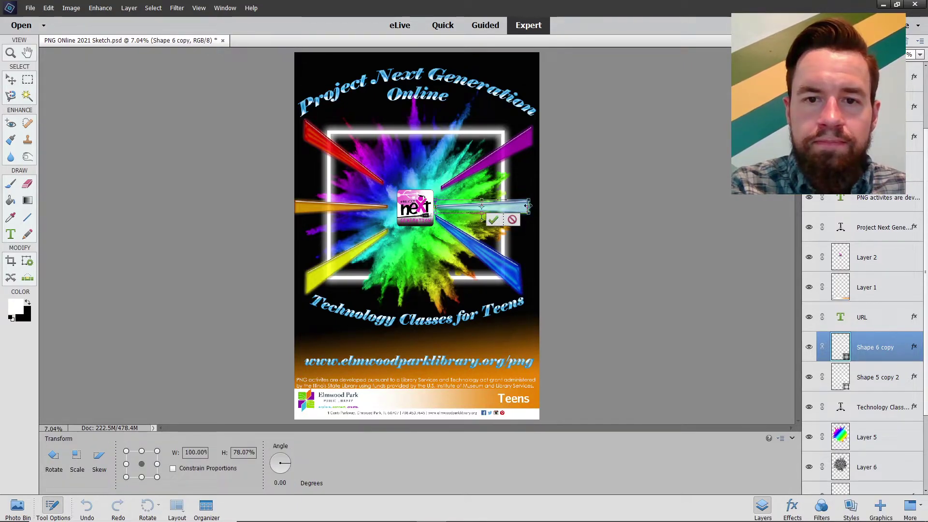
{"action": "left_click_drag", "start_coordinate": [528, 207], "coordinate": [532, 206]}
{"action": "left_click", "coordinate": [499, 220]}
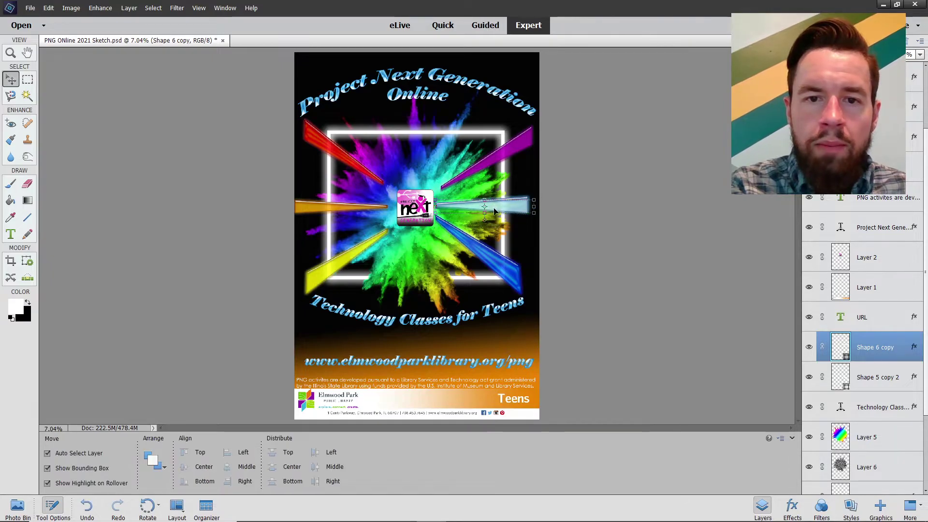
{"action": "mouse_move", "coordinate": [501, 210]}
{"action": "left_mouse_down"}
{"action": "mouse_move", "coordinate": [533, 203]}
{"action": "mouse_move", "coordinate": [512, 205]}
{"action": "left_mouse_up"}
{"action": "left_click", "coordinate": [497, 216]}
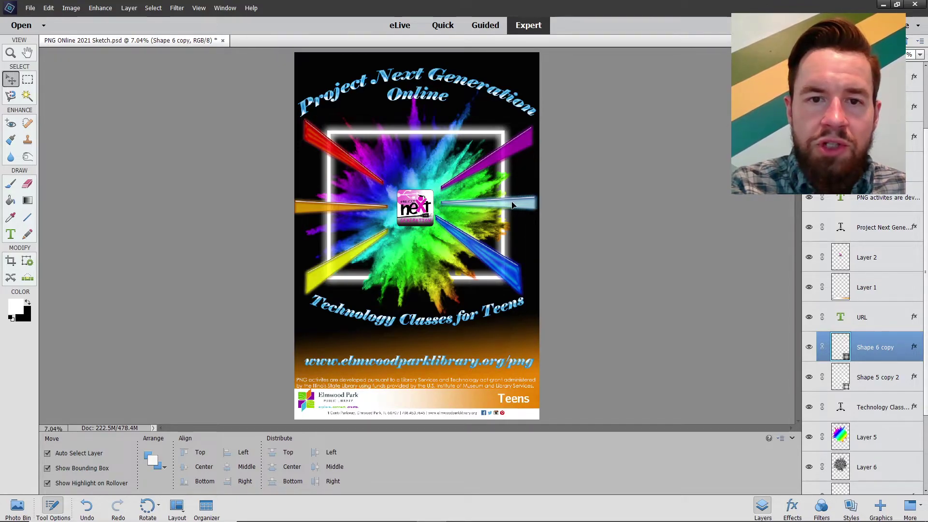
Stretch the blue lower-right ray's height slightly
{"action": "left_click", "coordinate": [478, 249]}
{"action": "left_click_drag", "start_coordinate": [520, 215], "coordinate": [502, 234]}
{"action": "left_click", "coordinate": [485, 312]}
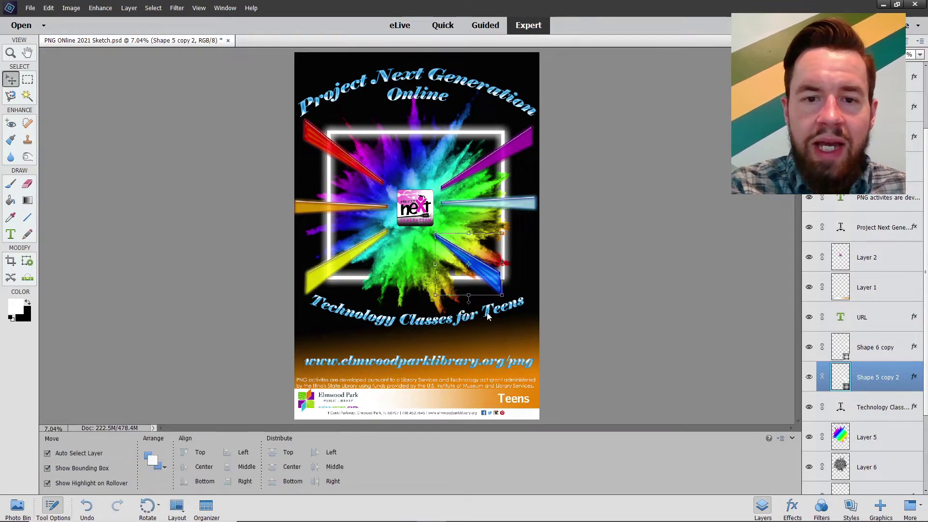
{"action": "left_click_drag", "start_coordinate": [478, 220], "coordinate": [478, 236]}
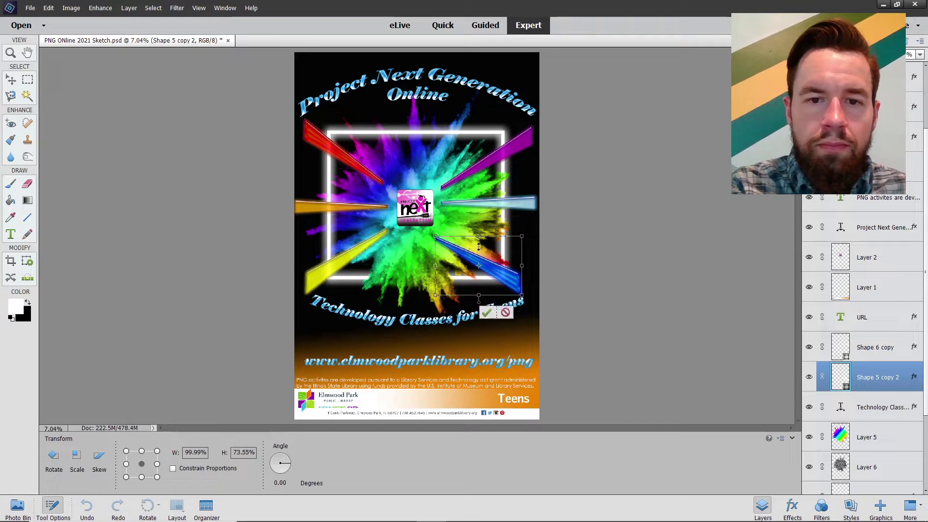
{"action": "left_click", "coordinate": [487, 313]}
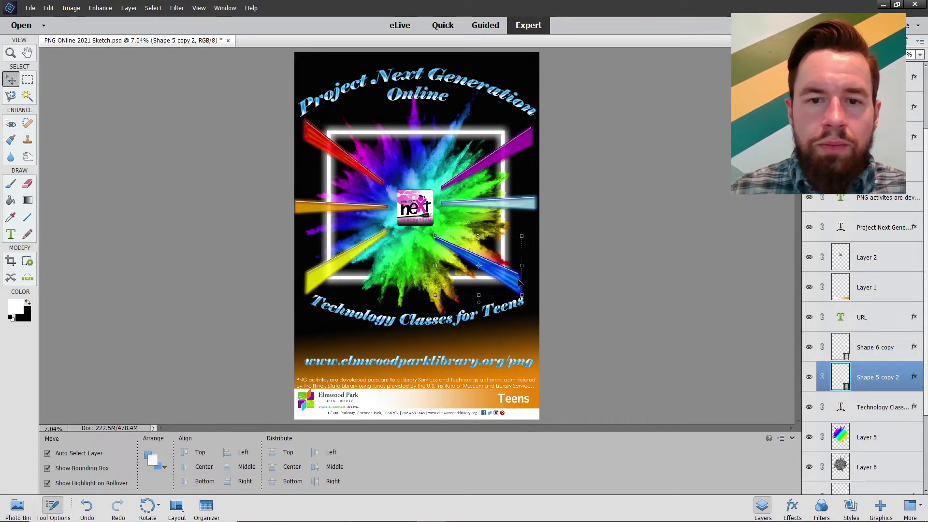
Rotate the blue ray 7.06° and widen it to 120.6% to the right edge; shift the logo slightly
{"action": "left_click_drag", "start_coordinate": [524, 282], "coordinate": [502, 270]}
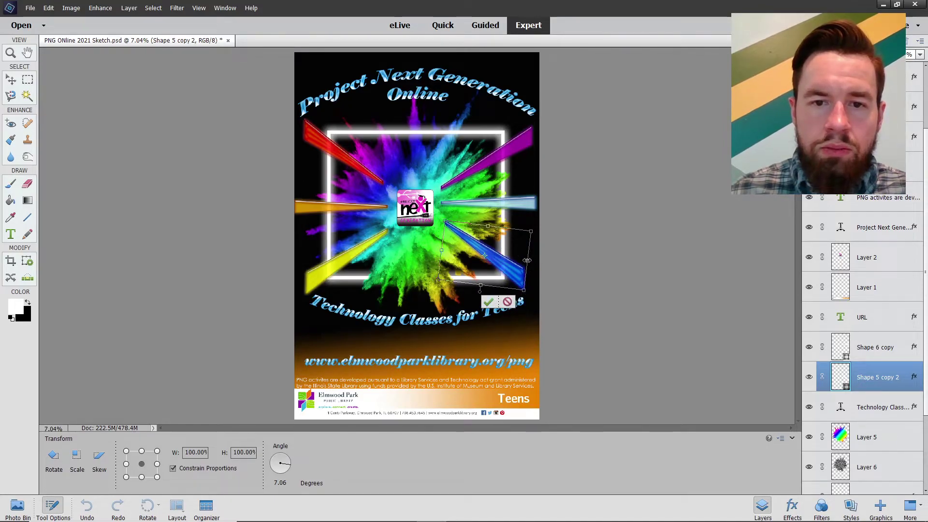
{"action": "mouse_move", "coordinate": [527, 260]}
{"action": "left_mouse_down"}
{"action": "mouse_move", "coordinate": [544, 262]}
{"action": "mouse_move", "coordinate": [524, 272]}
{"action": "left_mouse_up"}
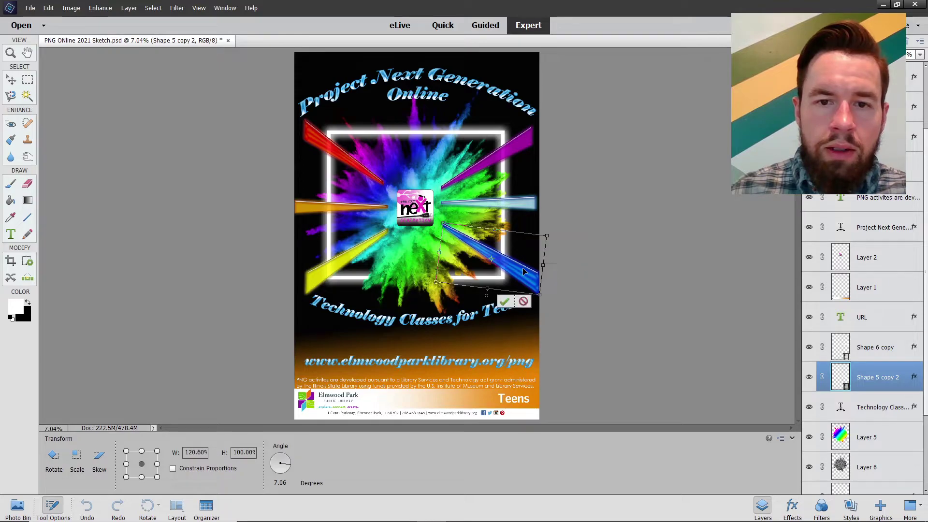
{"action": "left_click", "coordinate": [509, 302]}
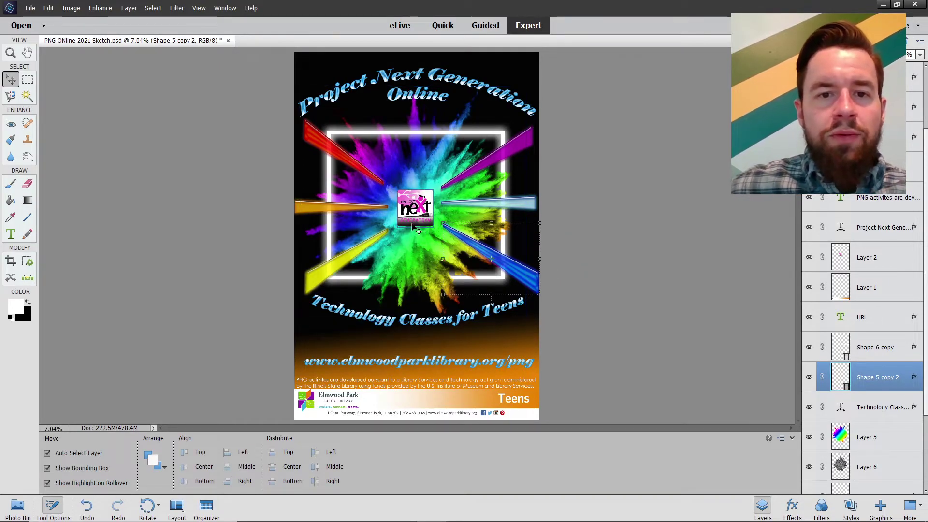
{"action": "left_click_drag", "start_coordinate": [415, 227], "coordinate": [400, 236]}
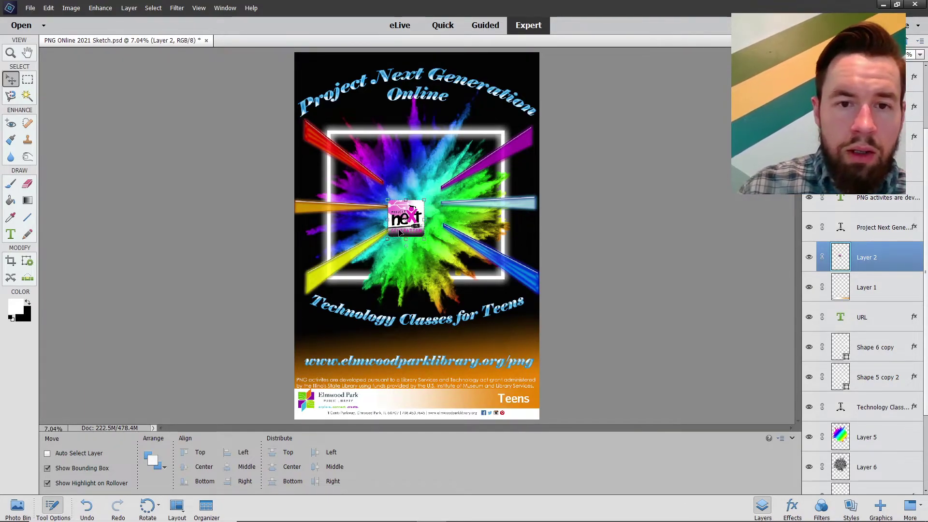
Enlarge the next logo to about 174% and reposition it over the burst
{"action": "left_click_drag", "start_coordinate": [399, 230], "coordinate": [402, 227]}
{"action": "mouse_move", "coordinate": [425, 199]}
{"action": "left_mouse_down"}
{"action": "mouse_move", "coordinate": [438, 183]}
{"action": "mouse_move", "coordinate": [414, 209]}
{"action": "left_mouse_up"}
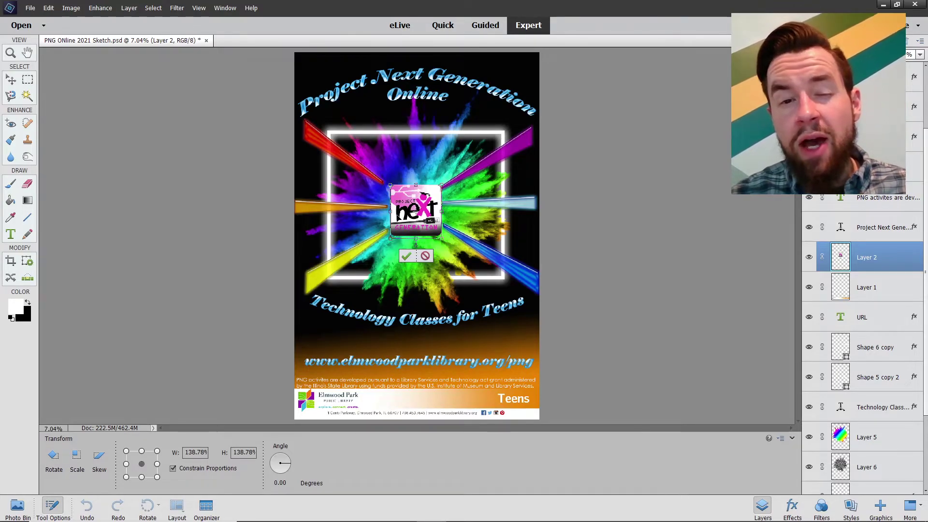
{"action": "mouse_move", "coordinate": [405, 212]}
{"action": "left_mouse_down"}
{"action": "mouse_move", "coordinate": [407, 251]}
{"action": "mouse_move", "coordinate": [408, 211]}
{"action": "left_mouse_up"}
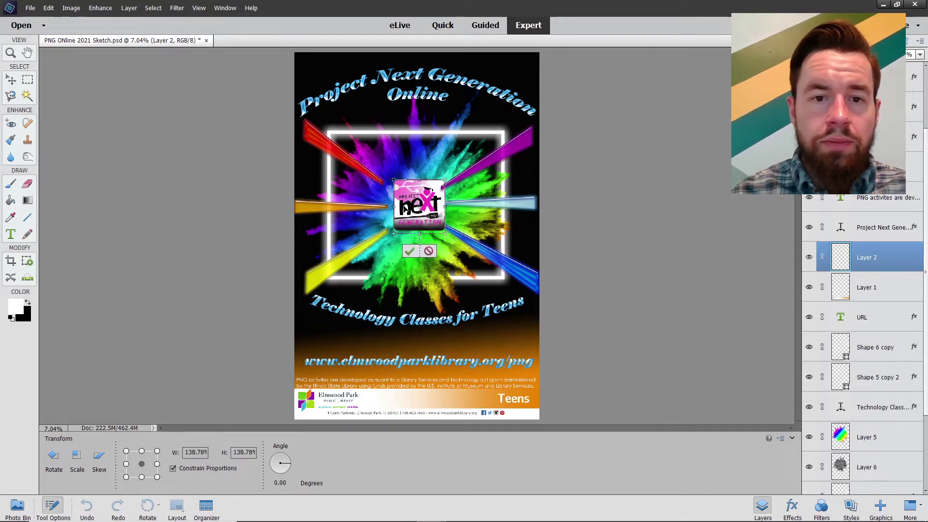
{"action": "left_click_drag", "start_coordinate": [393, 179], "coordinate": [374, 164]}
{"action": "left_click_drag", "start_coordinate": [399, 196], "coordinate": [400, 219]}
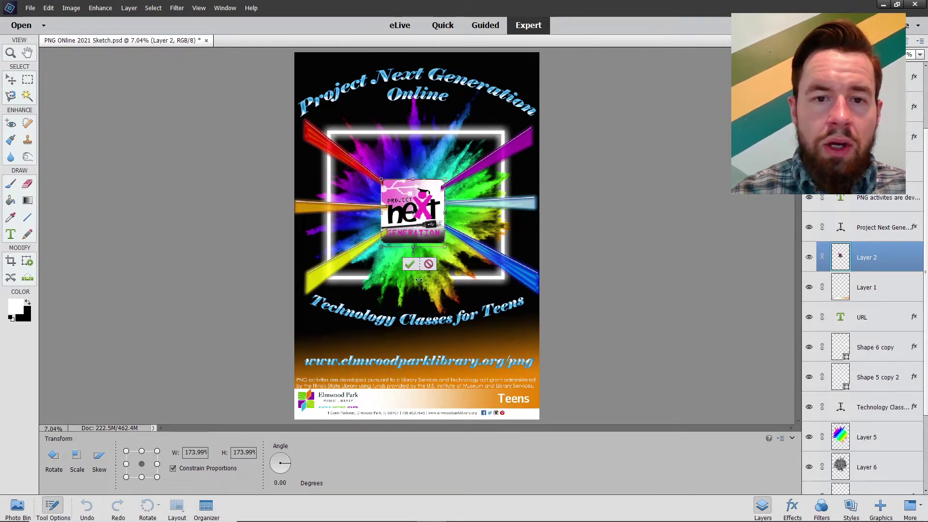
{"action": "left_click", "coordinate": [409, 264]}
Bring the logo layer to front, shrink it to about 94%, and centre it on the burst
{"action": "right_click", "coordinate": [409, 216]}
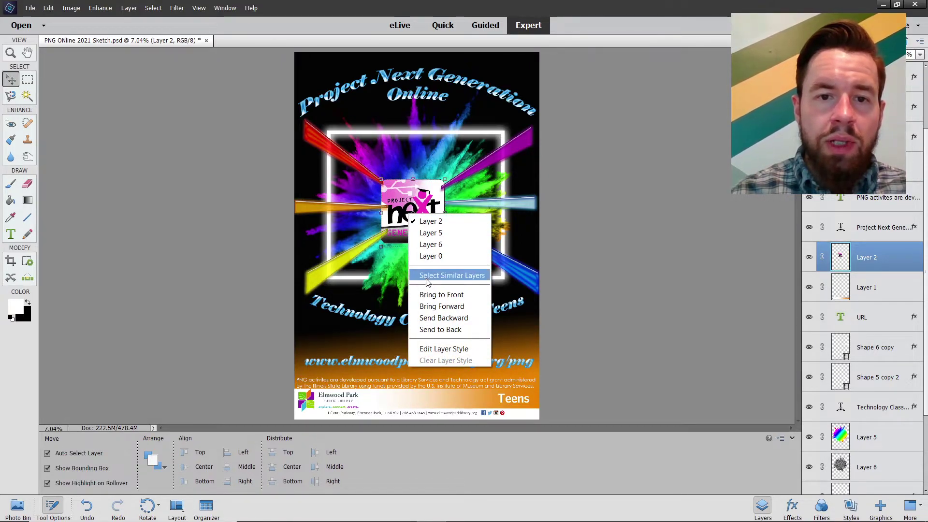
{"action": "left_click", "coordinate": [428, 294]}
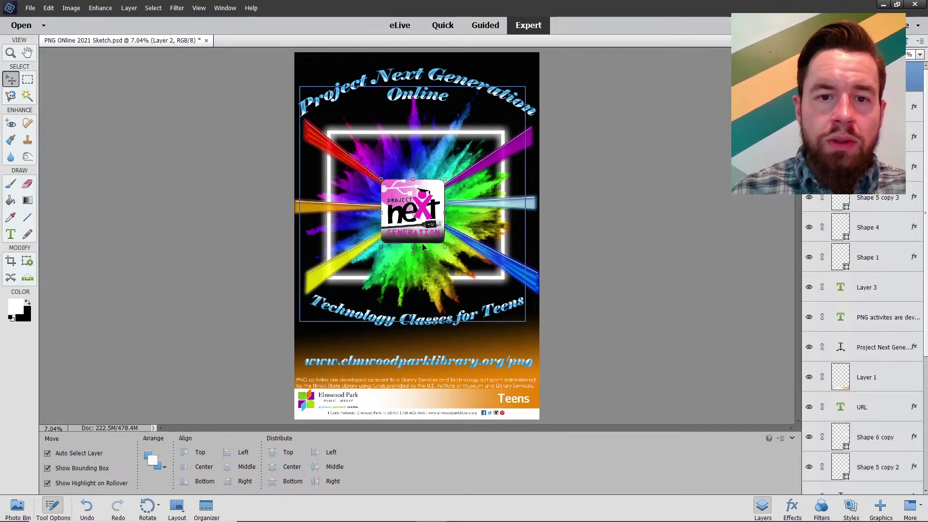
{"action": "left_click_drag", "start_coordinate": [418, 236], "coordinate": [420, 230]}
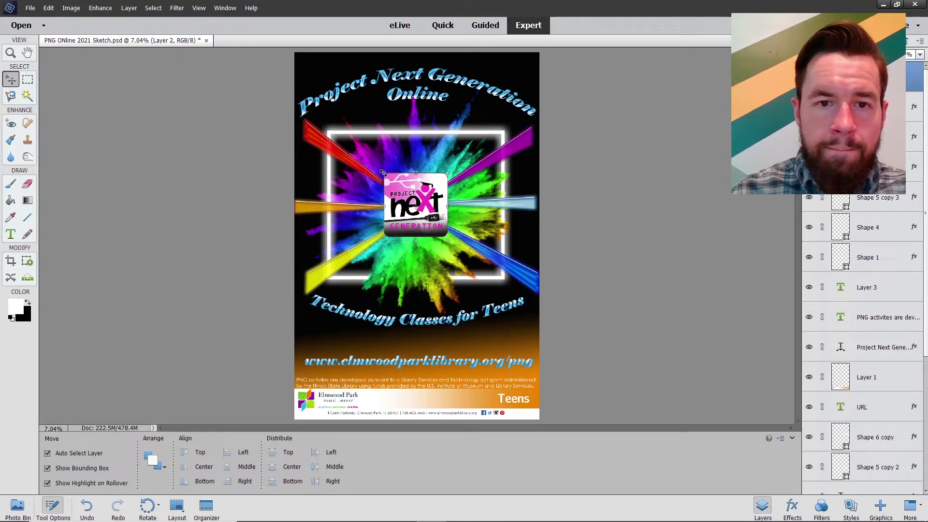
{"action": "left_click_drag", "start_coordinate": [383, 172], "coordinate": [388, 178]}
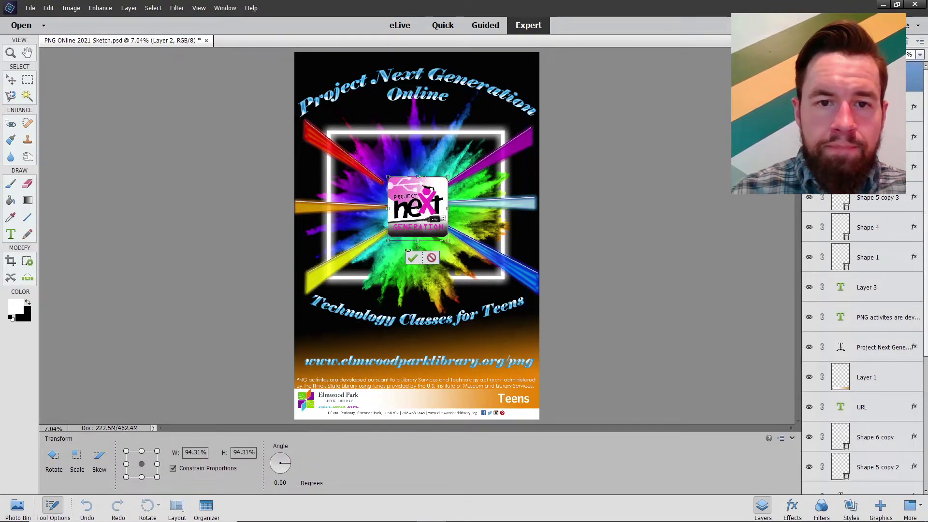
{"action": "left_click", "coordinate": [412, 259]}
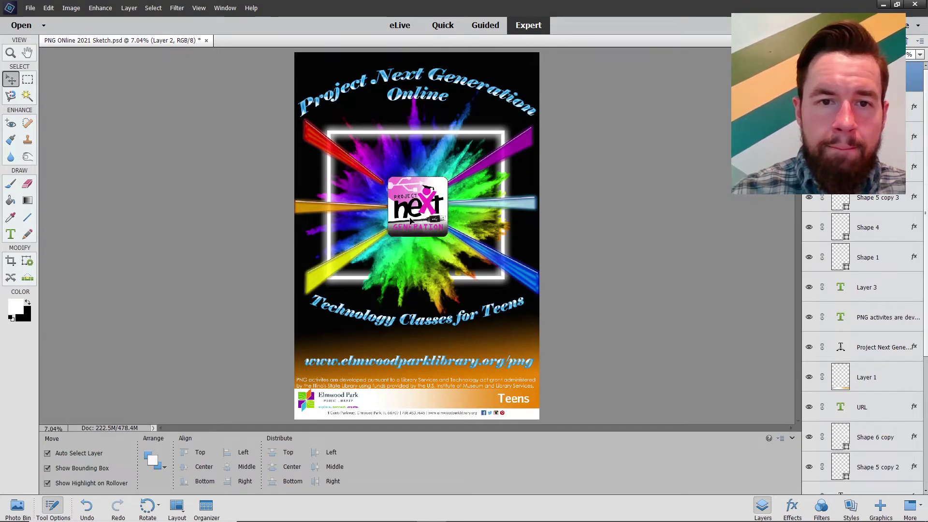
{"action": "left_click_drag", "start_coordinate": [410, 220], "coordinate": [409, 222]}
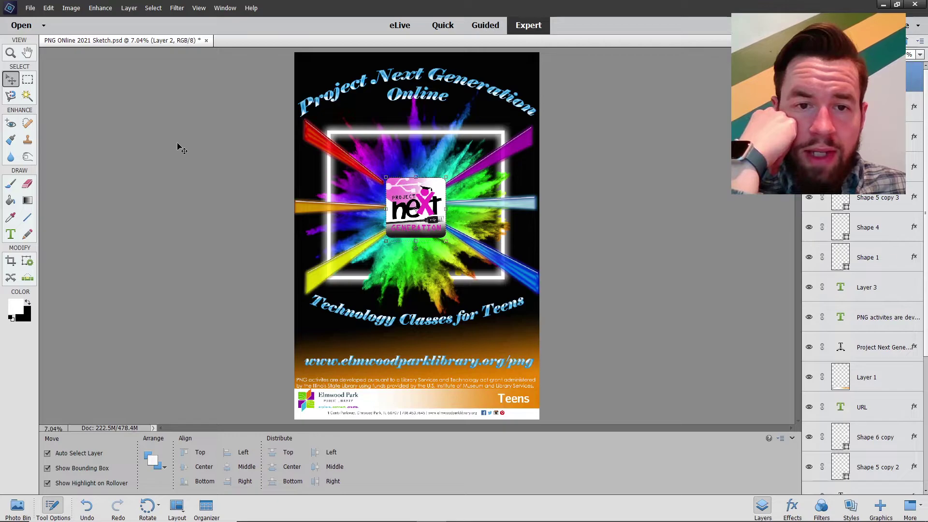
{"action": "left_click", "coordinate": [190, 185]}
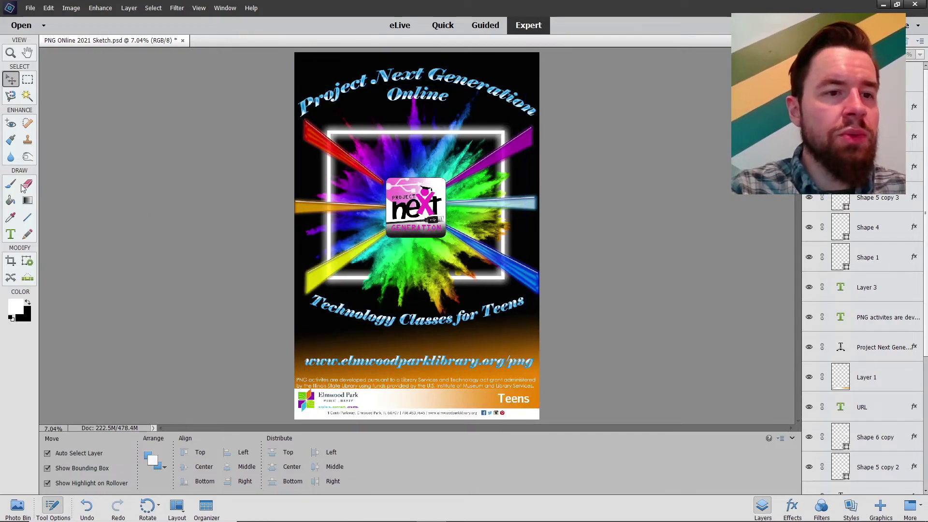
Draw a vertical line below the logo and widen its base into a wedge with Perspective
{"action": "left_click", "coordinate": [31, 218]}
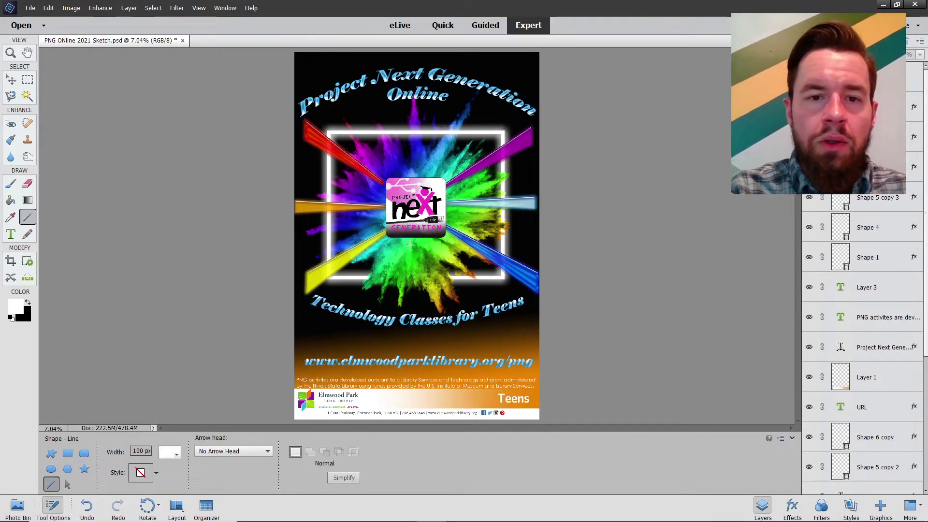
{"action": "left_click_drag", "start_coordinate": [412, 243], "coordinate": [411, 292]}
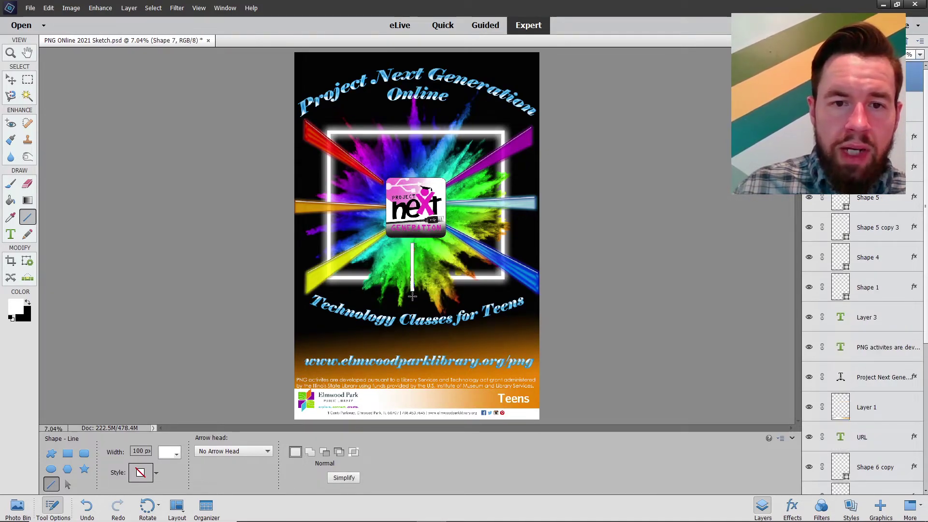
{"action": "left_click", "coordinate": [70, 10]}
{"action": "mouse_move", "coordinate": [96, 23]}
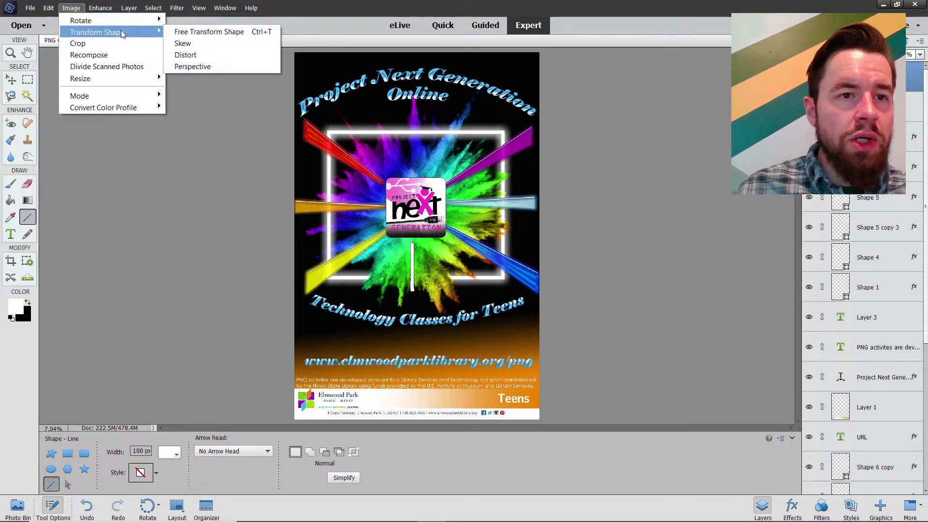
{"action": "left_click", "coordinate": [178, 64]}
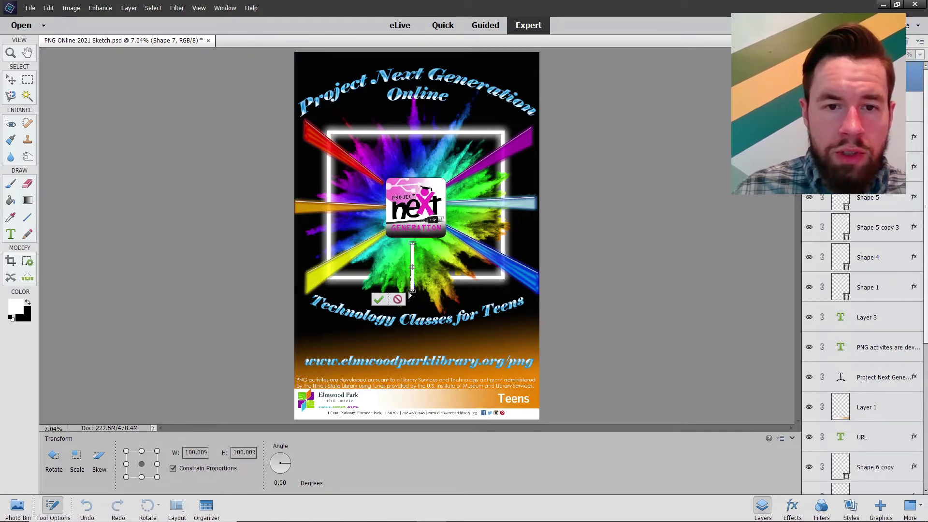
{"action": "left_click_drag", "start_coordinate": [412, 293], "coordinate": [402, 296]}
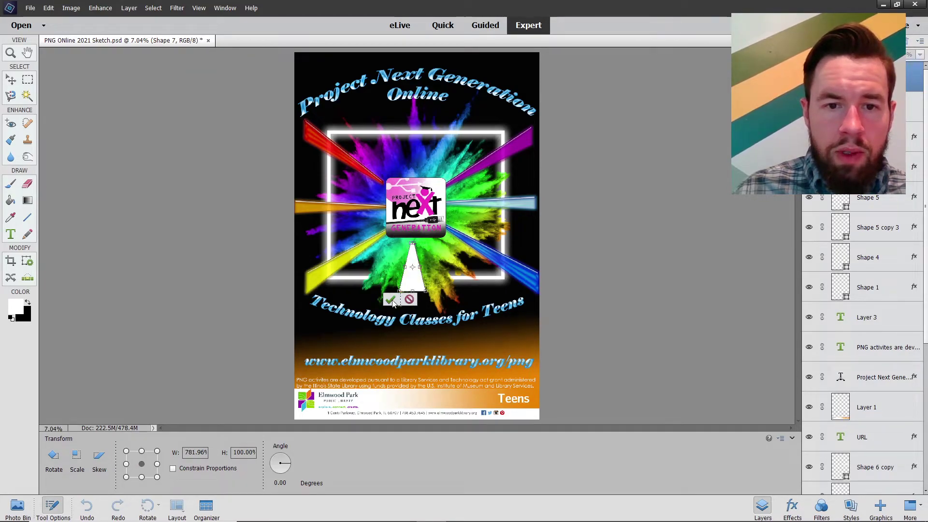
{"action": "left_click", "coordinate": [391, 301]}
{"action": "left_click", "coordinate": [444, 198]}
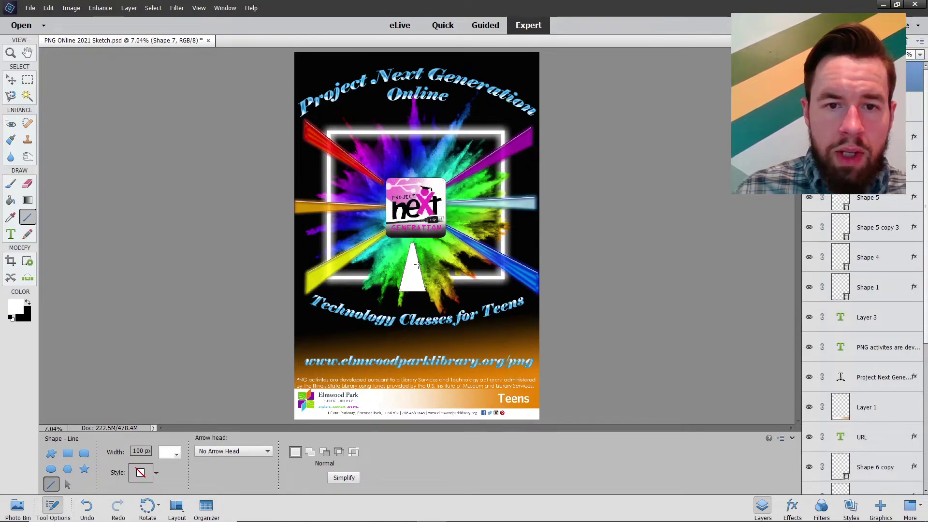
Stretch the wedge down to the URL line and apply the green Wow-Plastic style
{"action": "left_click", "coordinate": [11, 79]}
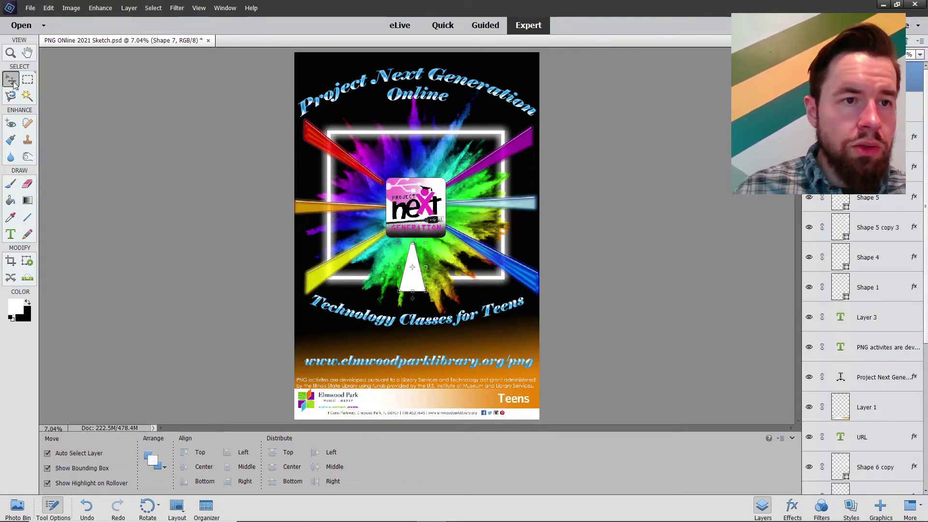
{"action": "left_click_drag", "start_coordinate": [414, 292], "coordinate": [418, 344]}
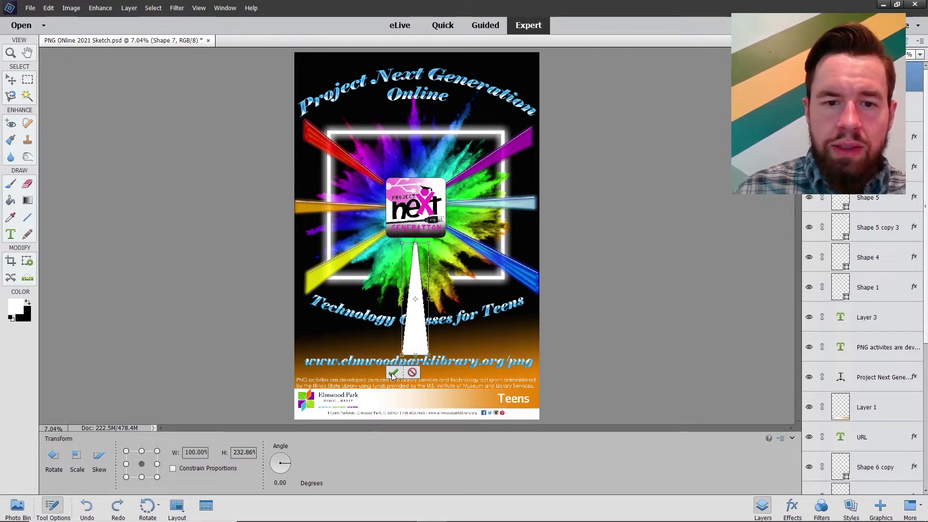
{"action": "key", "text": "Return"}
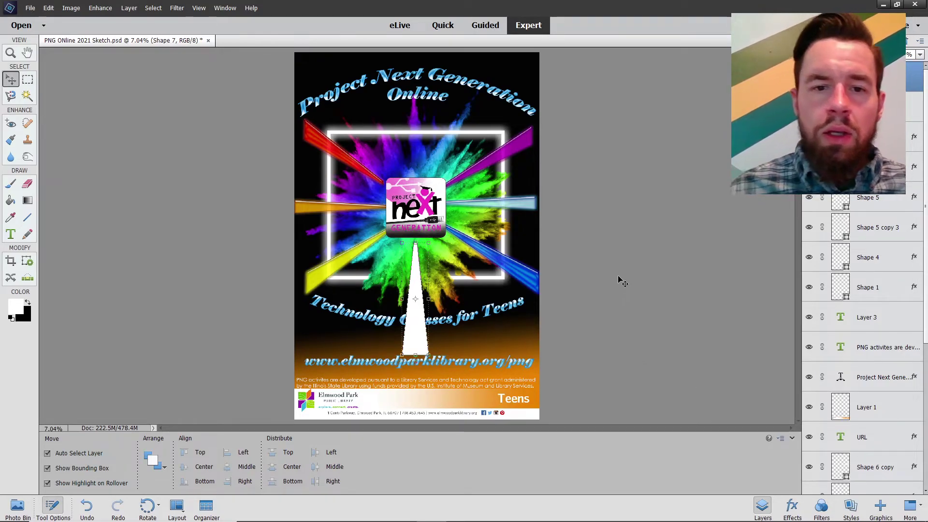
{"action": "left_click", "coordinate": [851, 506]}
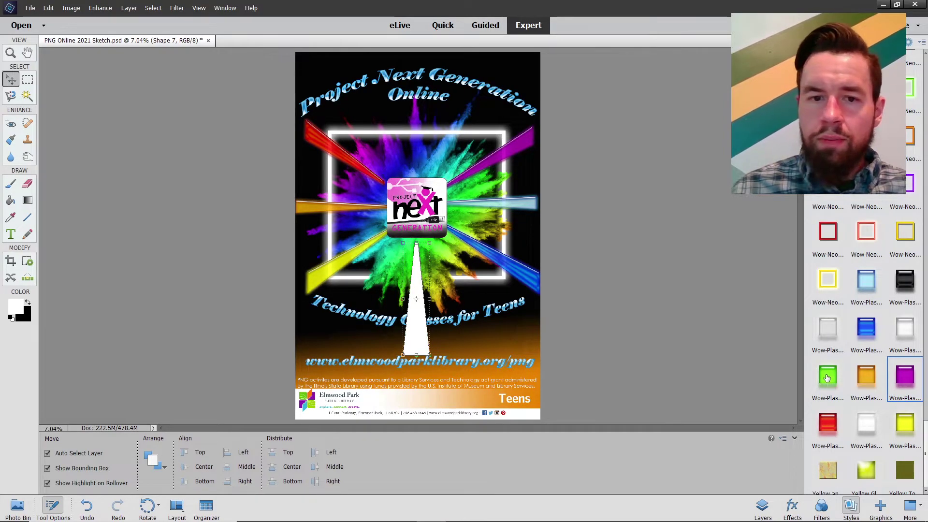
{"action": "left_click", "coordinate": [827, 378]}
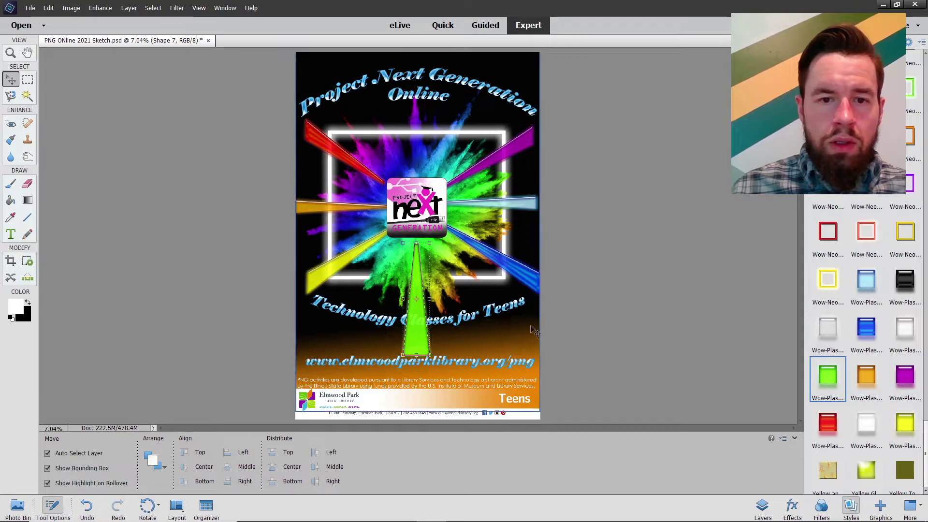
{"action": "right_click", "coordinate": [416, 336]}
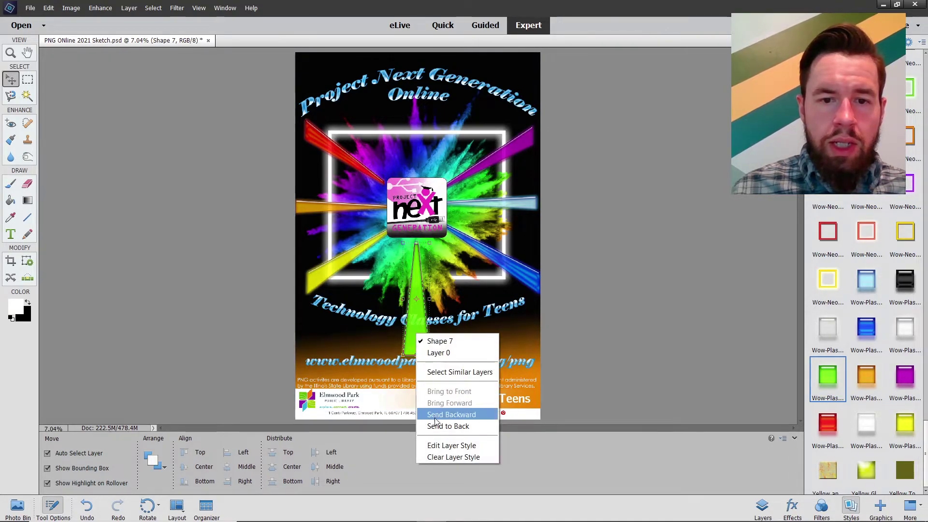
Send the green wedge backward in the stack a couple of times
{"action": "left_click", "coordinate": [444, 414]}
{"action": "right_click", "coordinate": [413, 353]}
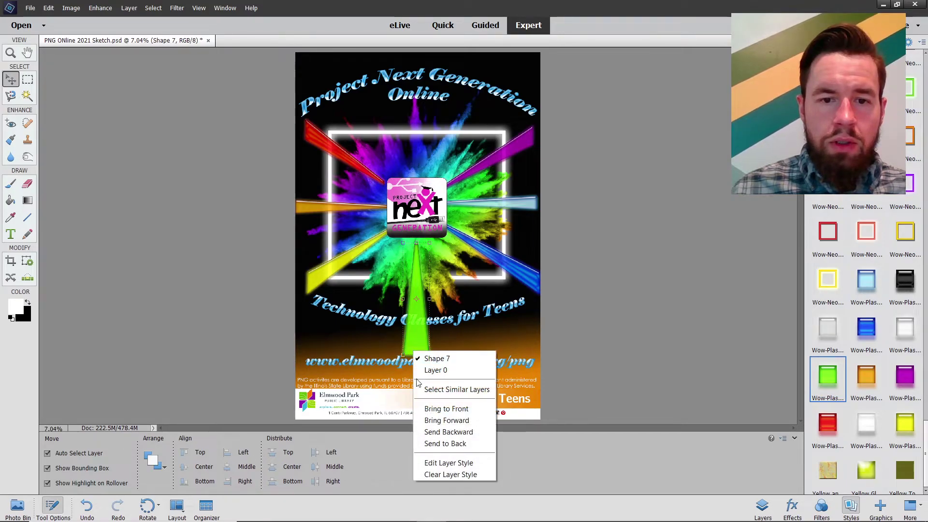
{"action": "left_click", "coordinate": [442, 431]}
{"action": "right_click", "coordinate": [416, 347]}
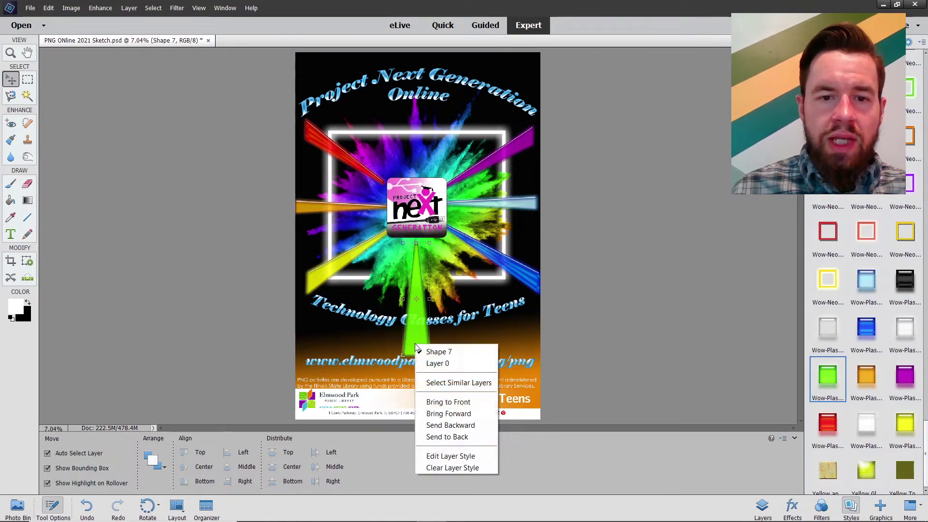
{"action": "left_click", "coordinate": [439, 426]}
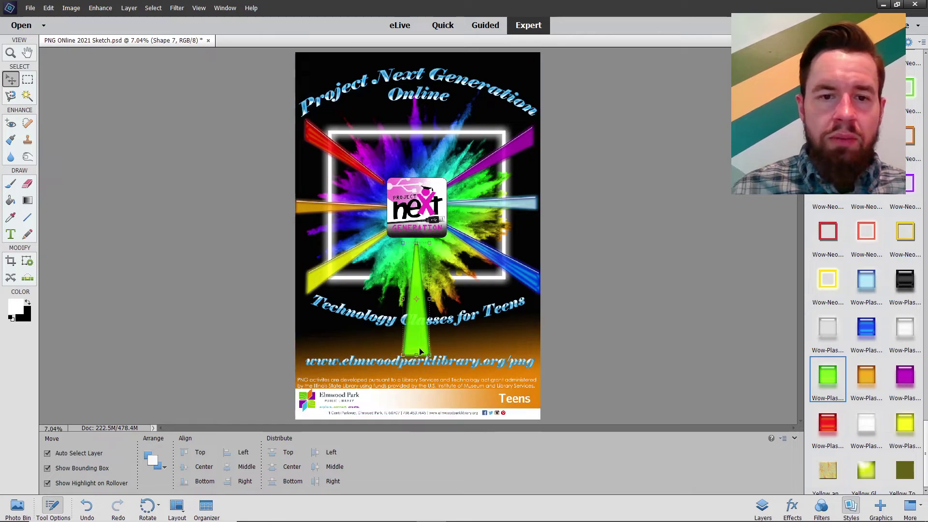
Move Shape 7 to the bottom of the Layers list, below the Technology Classes for Teens title
{"action": "left_click", "coordinate": [761, 505]}
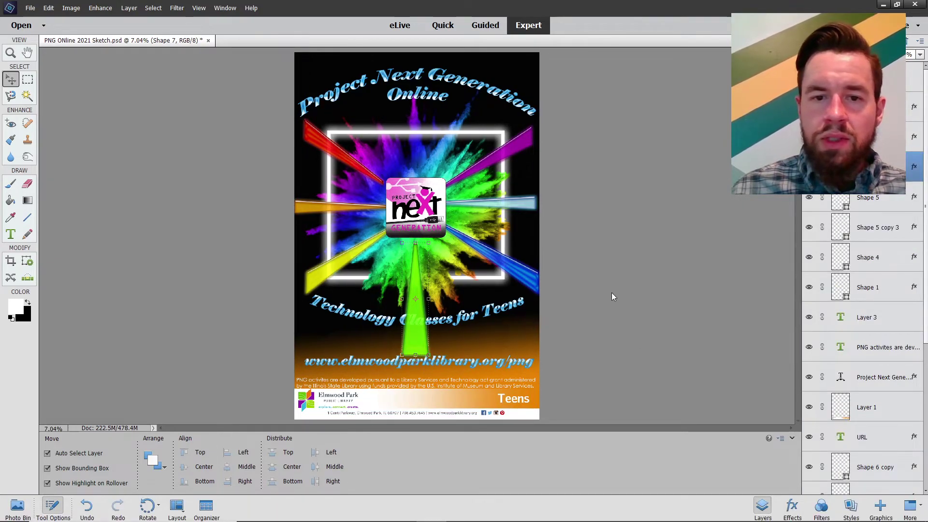
{"action": "left_click", "coordinate": [494, 312]}
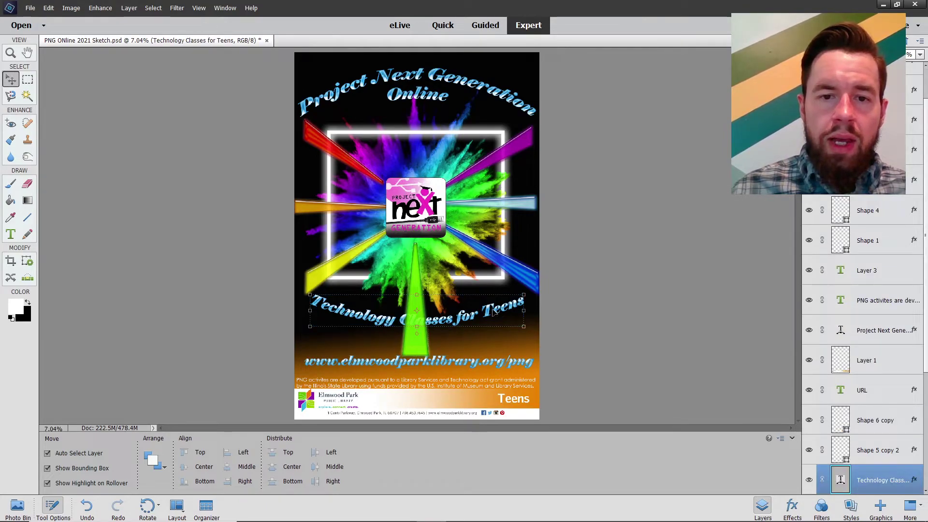
{"action": "left_click", "coordinate": [415, 349]}
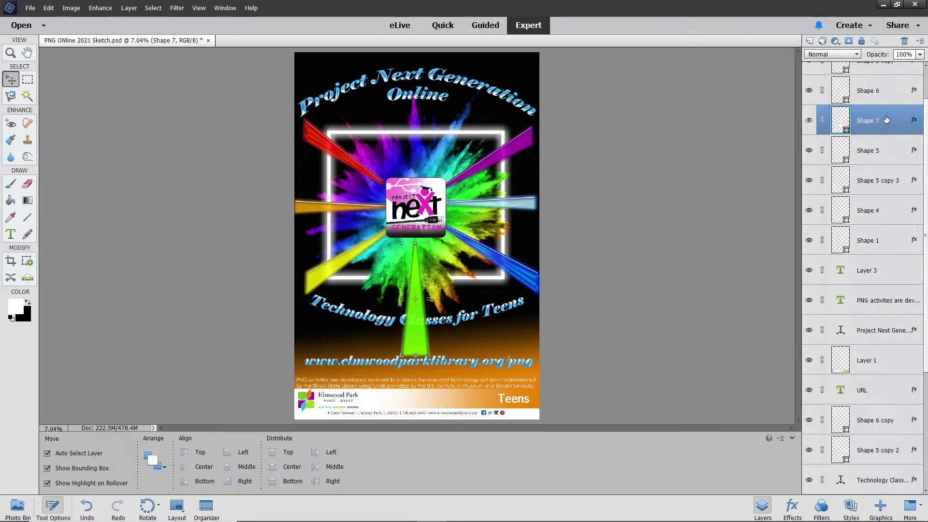
{"action": "left_click_drag", "start_coordinate": [886, 120], "coordinate": [874, 482]}
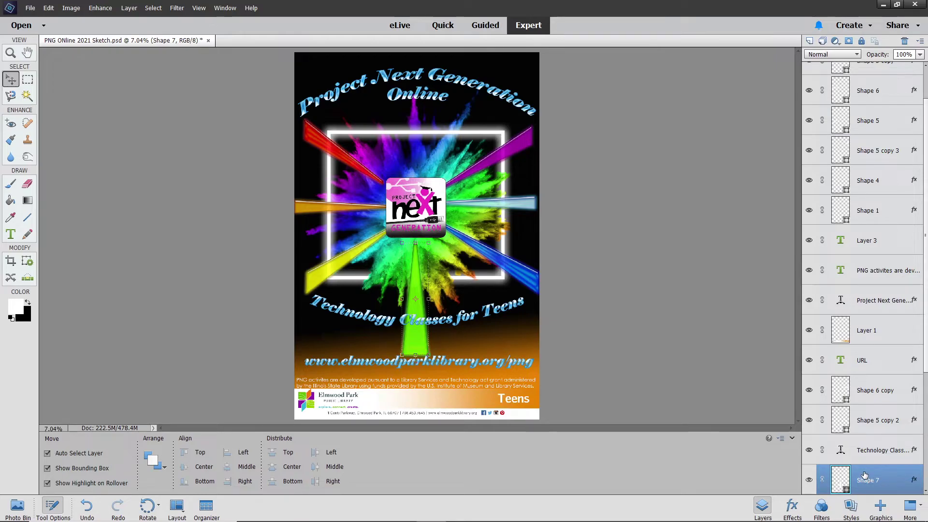
Compare the poster with and without the green Shape 7 wedge, then delete that layer
{"action": "left_click", "coordinate": [808, 480]}
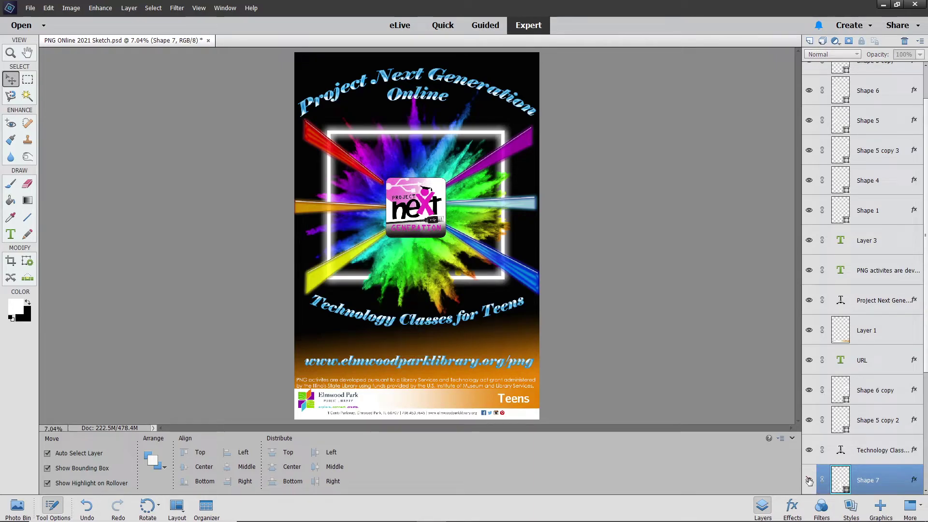
{"action": "left_click", "coordinate": [808, 480]}
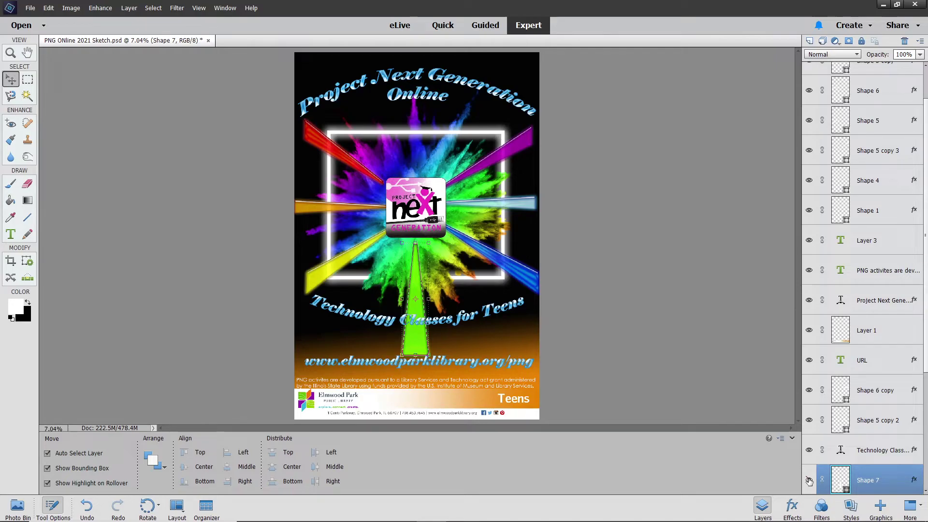
{"action": "left_click", "coordinate": [808, 480]}
{"action": "left_click", "coordinate": [808, 480]}
{"action": "right_click", "coordinate": [889, 472]}
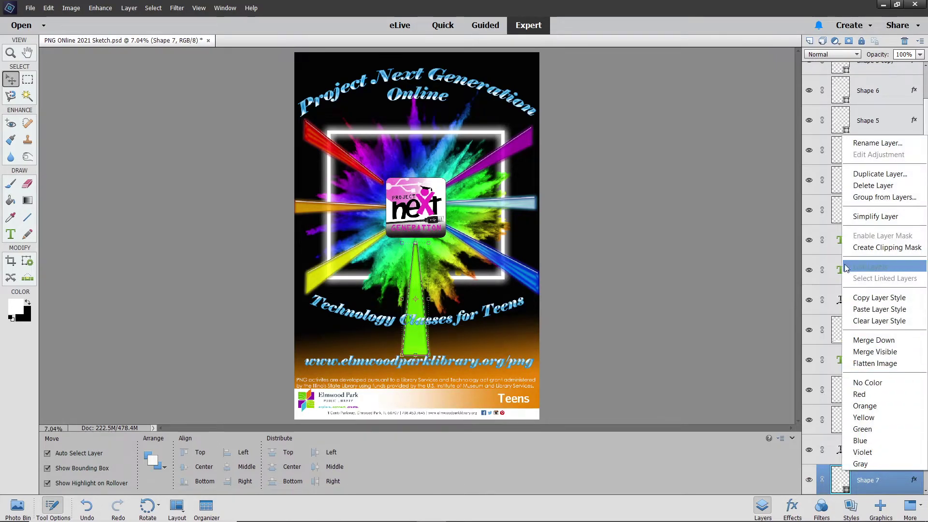
{"action": "left_click", "coordinate": [859, 186]}
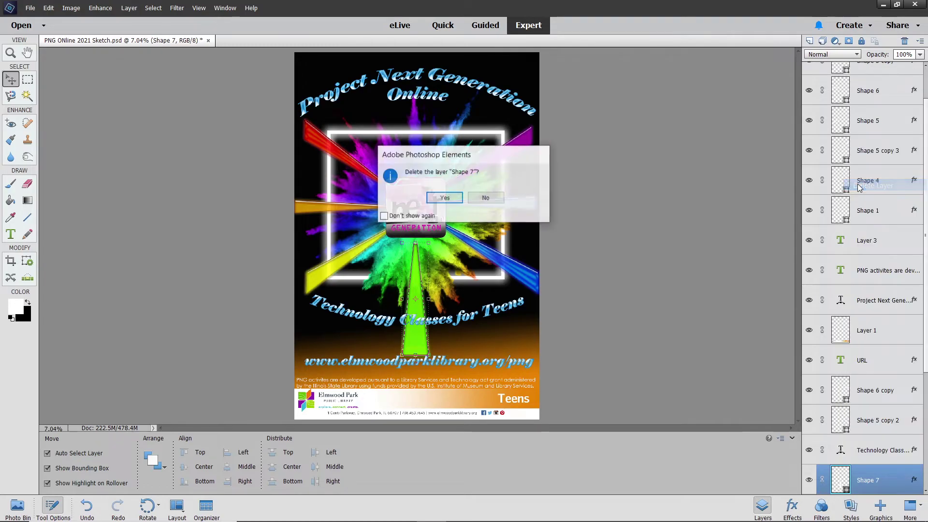
{"action": "left_click", "coordinate": [445, 202]}
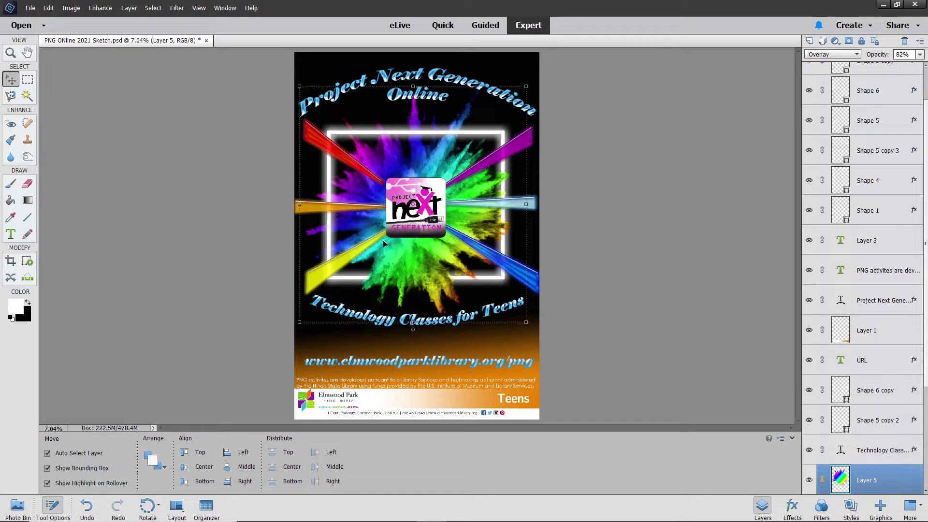
Scale the top-left red wedge up to 106.3%
{"action": "left_click", "coordinate": [354, 167]}
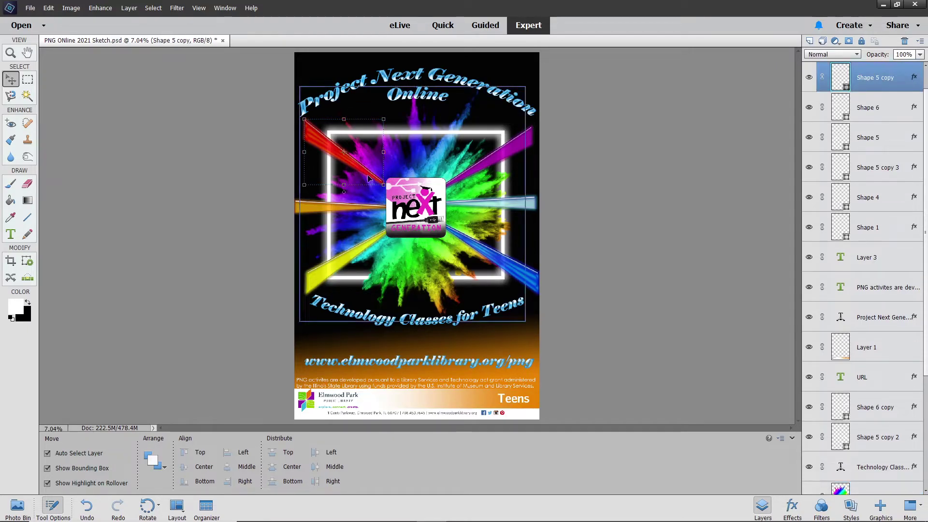
{"action": "left_click_drag", "start_coordinate": [382, 185], "coordinate": [389, 188]}
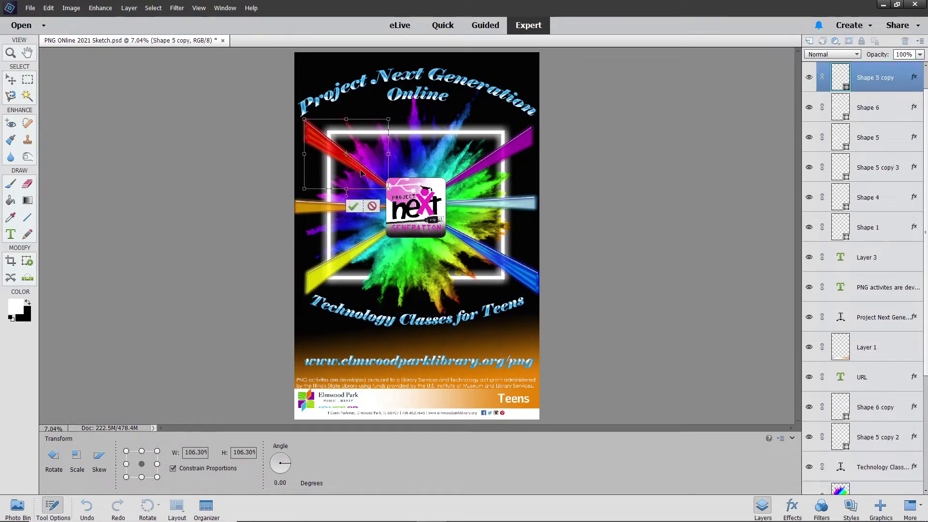
{"action": "left_click", "coordinate": [357, 204]}
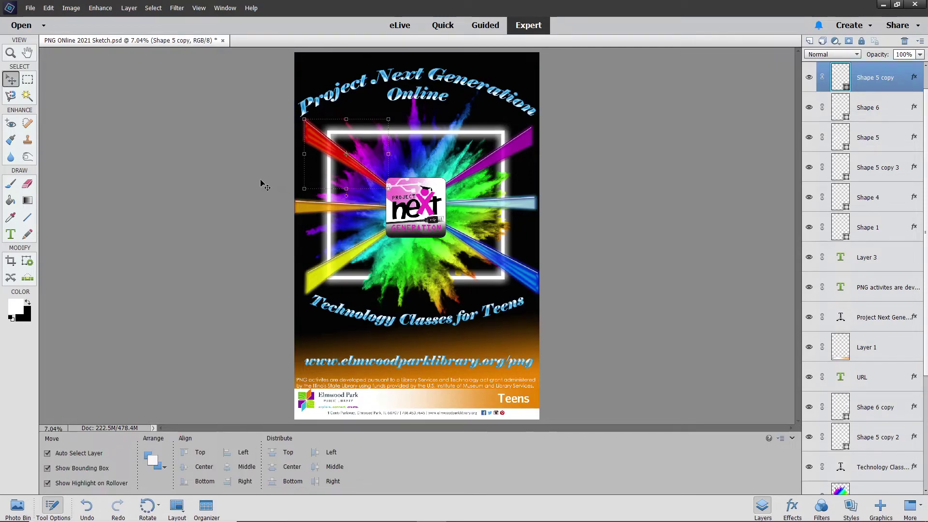
Zoom in on the logo area to inspect the rays, then fit the whole poster on screen
{"action": "left_click", "coordinate": [260, 164]}
{"action": "left_click", "coordinate": [11, 53]}
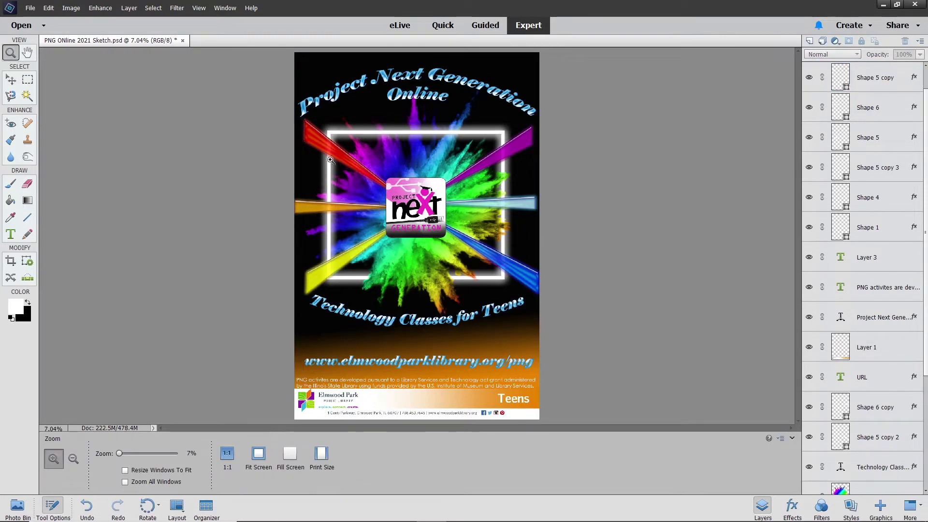
{"action": "left_click_drag", "start_coordinate": [330, 159], "coordinate": [478, 251]}
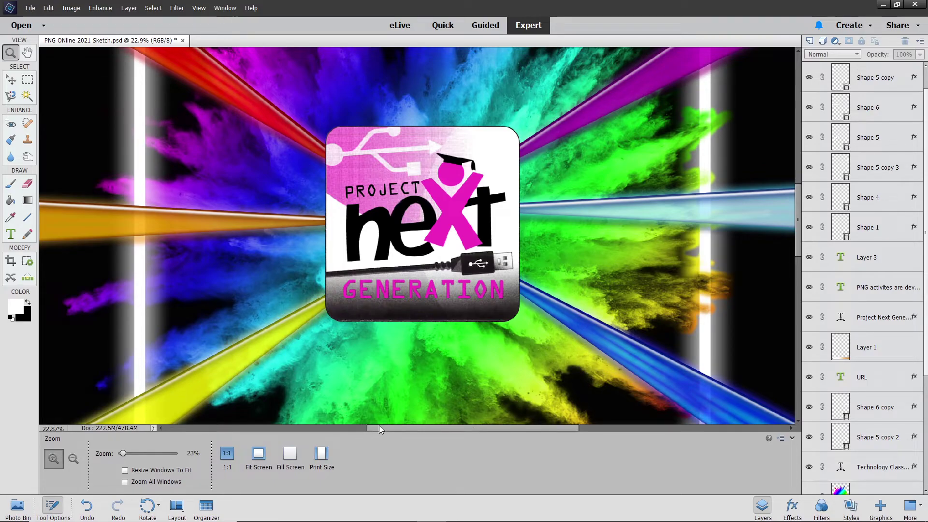
{"action": "left_click_drag", "start_coordinate": [379, 426], "coordinate": [355, 431]}
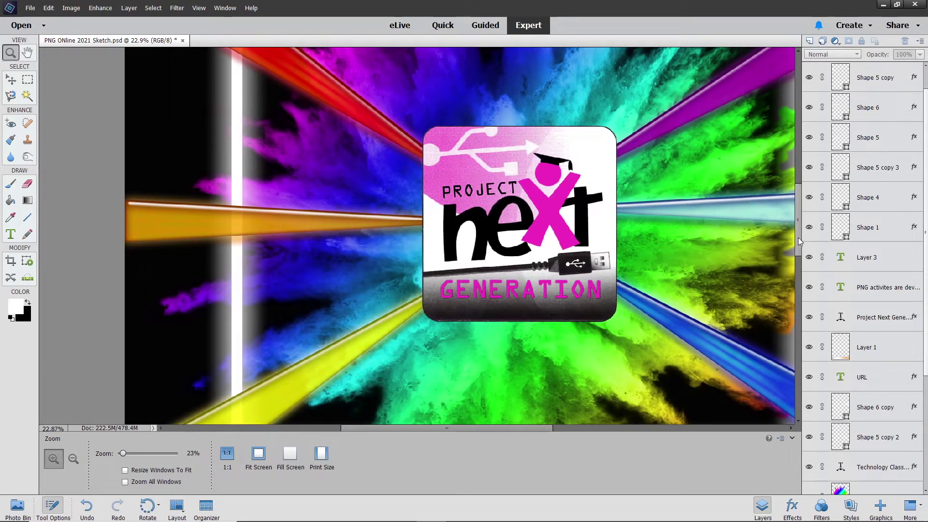
{"action": "mouse_move", "coordinate": [797, 227]}
{"action": "left_mouse_down"}
{"action": "mouse_move", "coordinate": [789, 203]}
{"action": "mouse_move", "coordinate": [785, 224]}
{"action": "left_mouse_up"}
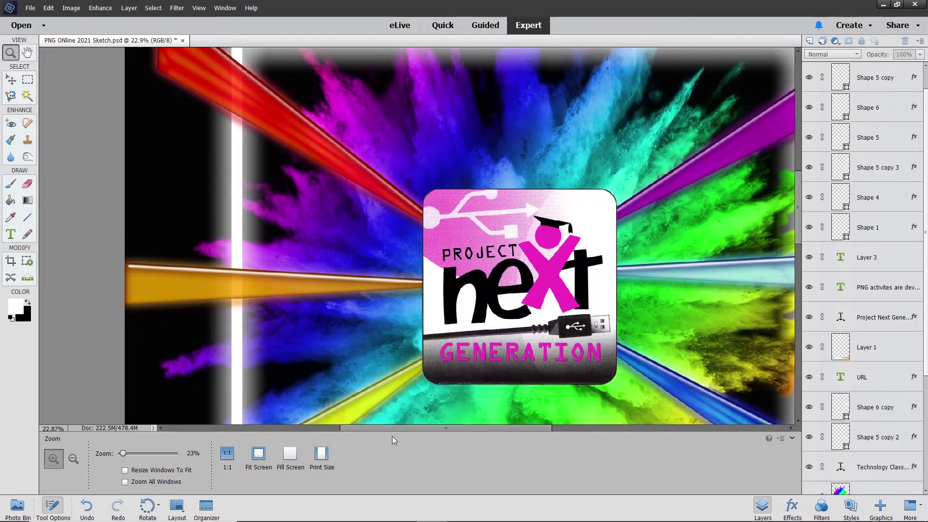
{"action": "left_click_drag", "start_coordinate": [395, 428], "coordinate": [488, 433]}
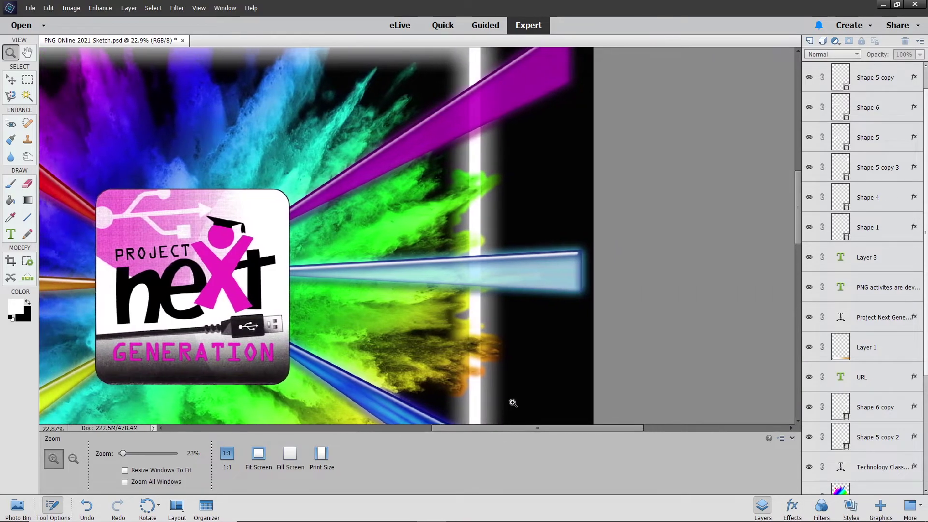
{"action": "left_click_drag", "start_coordinate": [798, 234], "coordinate": [784, 279]}
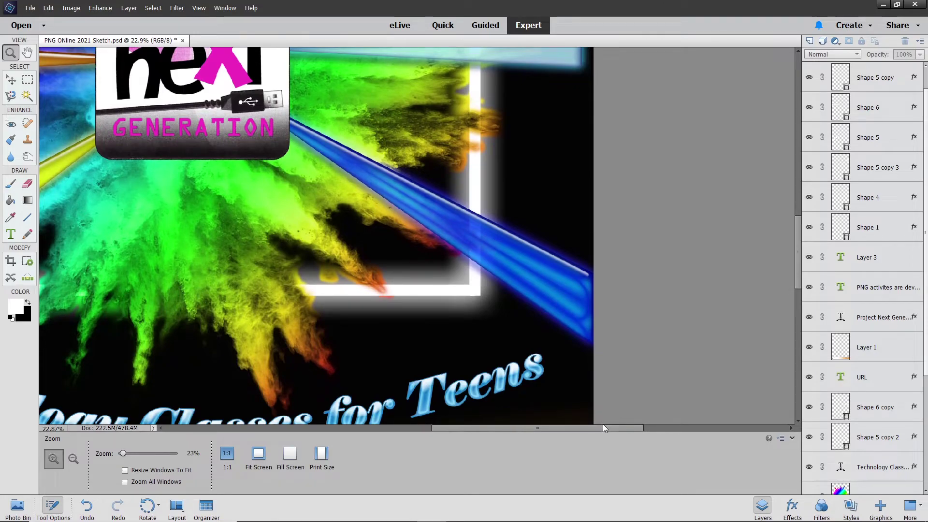
{"action": "left_click_drag", "start_coordinate": [602, 425], "coordinate": [514, 428]}
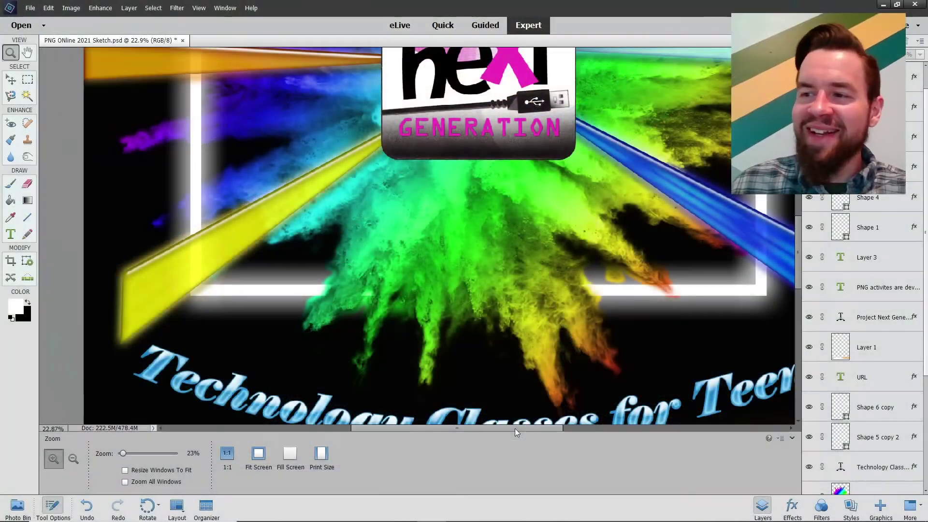
{"action": "left_click_drag", "start_coordinate": [799, 261], "coordinate": [788, 196]}
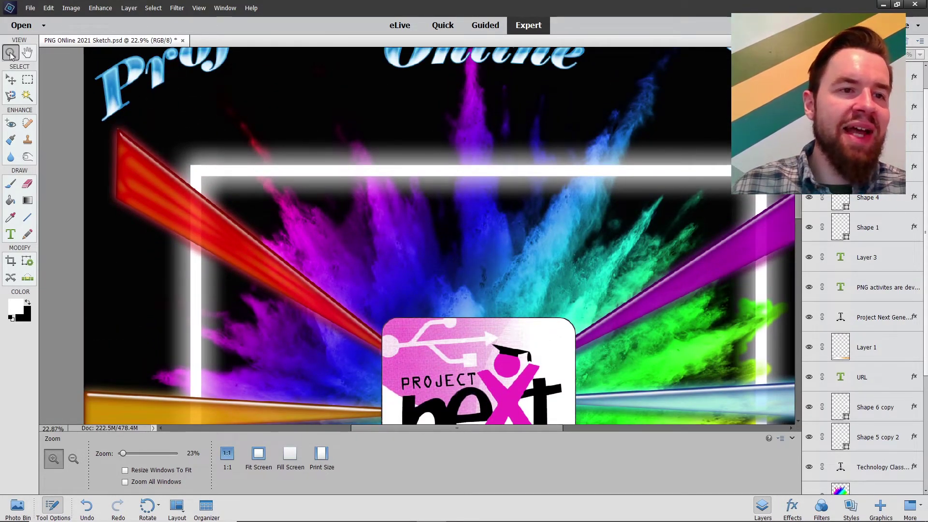
{"action": "right_click", "coordinate": [331, 149]}
{"action": "left_click", "coordinate": [344, 155]}
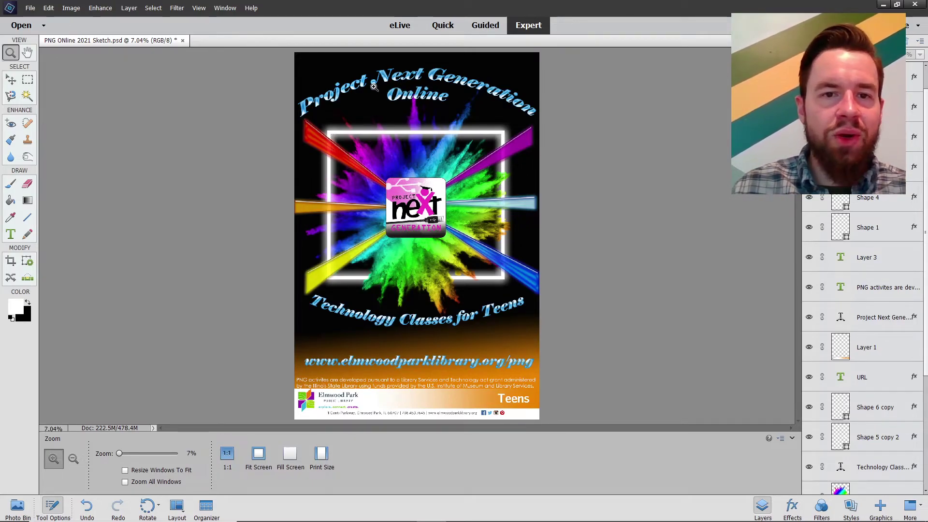
Zoom in on the Project Next Generation Online title and bring its layer to front
{"action": "left_click", "coordinate": [12, 83]}
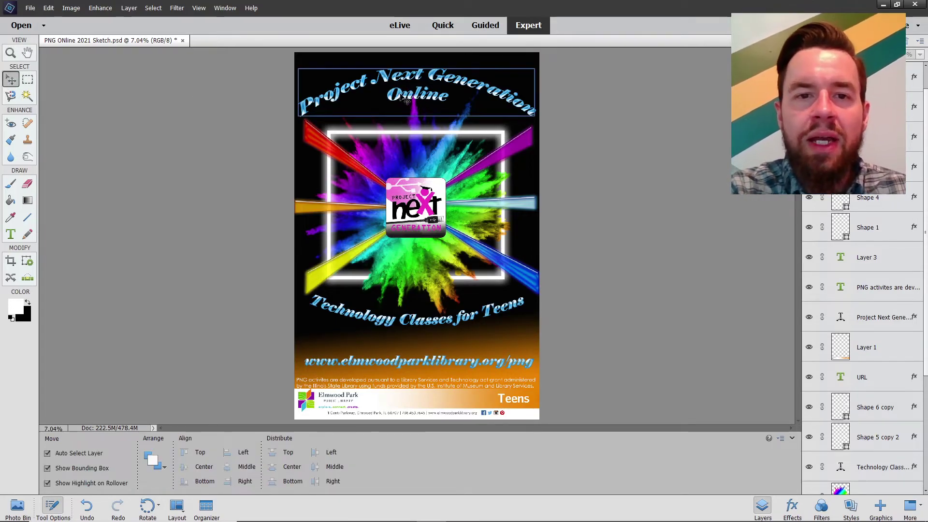
{"action": "left_click", "coordinate": [10, 53]}
{"action": "left_click_drag", "start_coordinate": [287, 66], "coordinate": [564, 151]}
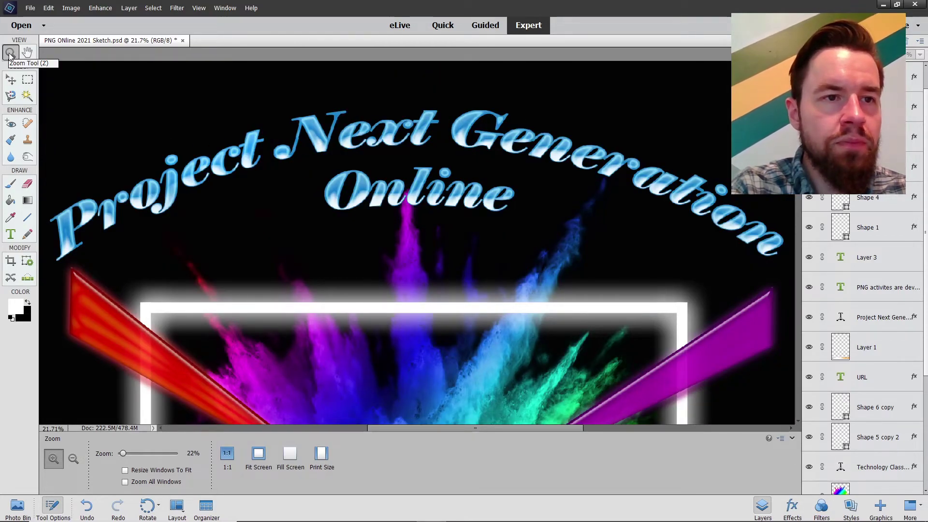
{"action": "left_click", "coordinate": [10, 79]}
{"action": "left_click_drag", "start_coordinate": [367, 189], "coordinate": [363, 219]}
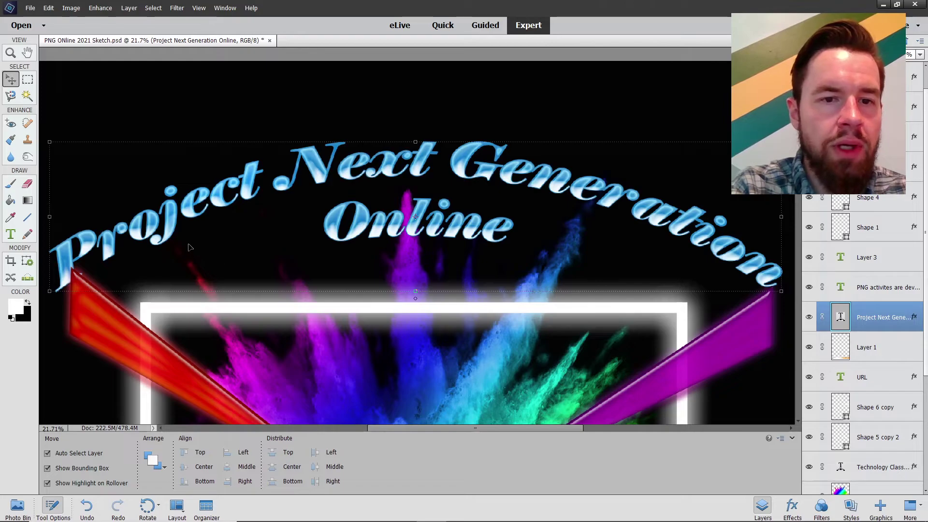
{"action": "right_click", "coordinate": [173, 219]}
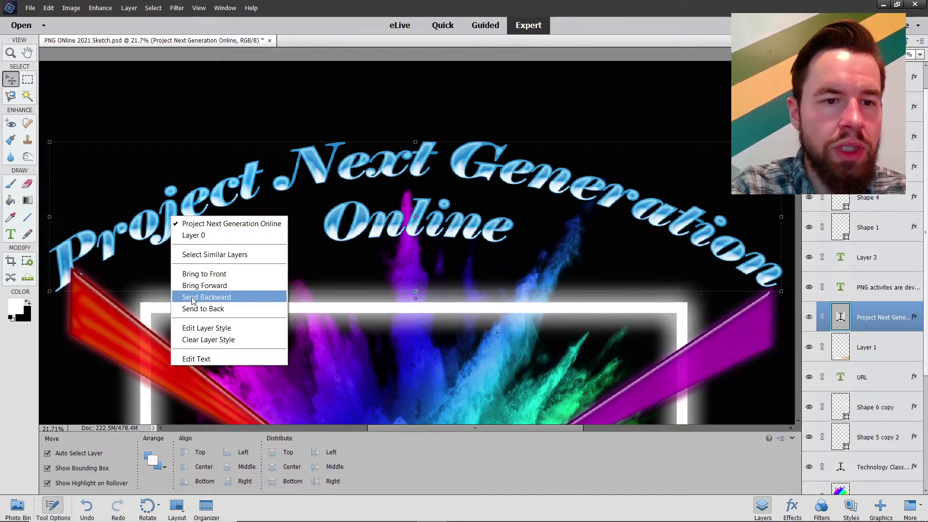
{"action": "left_click", "coordinate": [190, 274]}
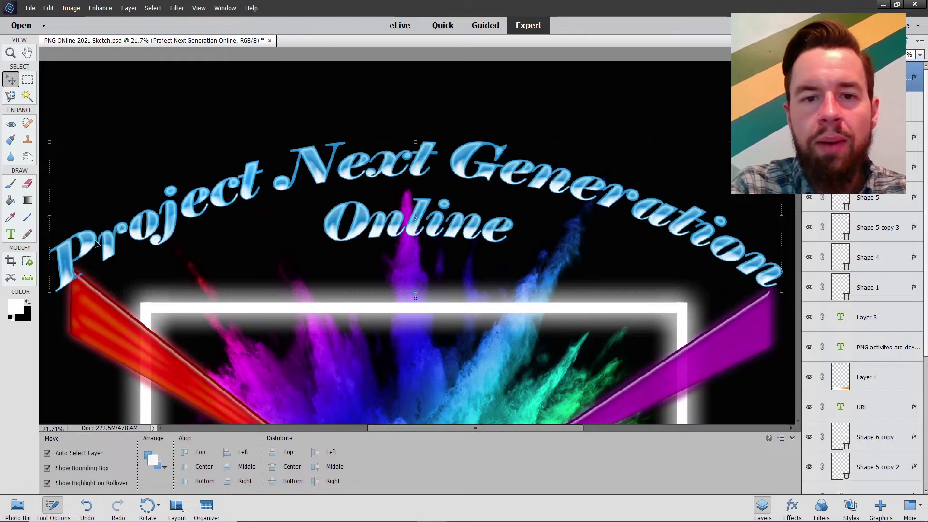
Fit the poster on screen and move the title up near the top edge
{"action": "left_click", "coordinate": [10, 54]}
{"action": "right_click", "coordinate": [101, 98]}
{"action": "left_click", "coordinate": [129, 106]}
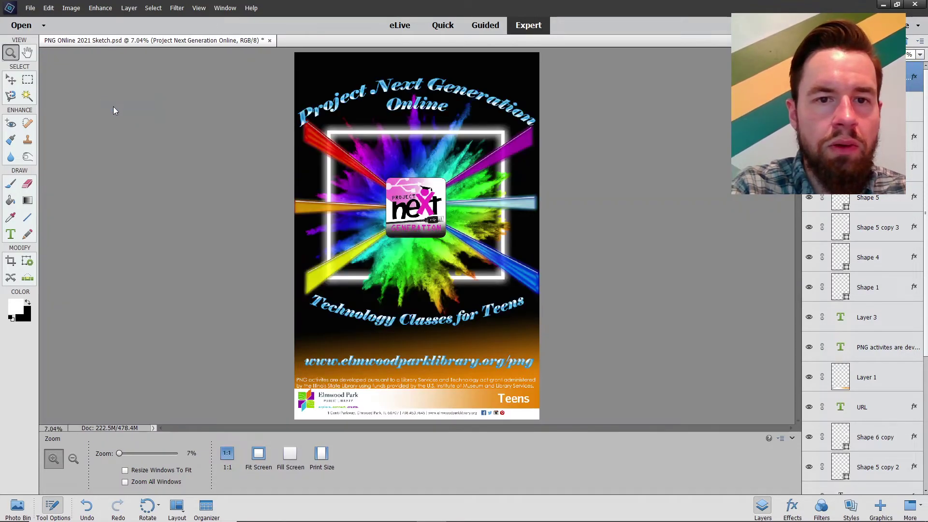
{"action": "left_click", "coordinate": [10, 80]}
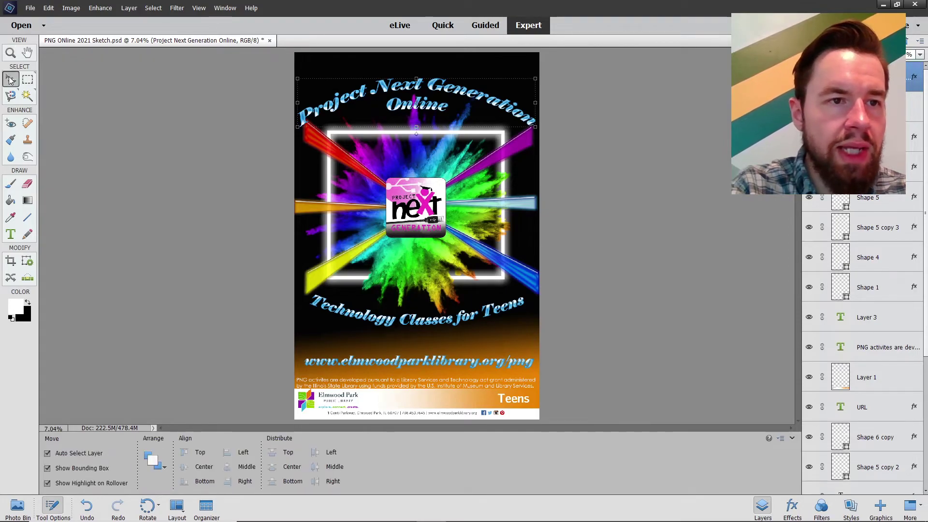
{"action": "mouse_move", "coordinate": [354, 100]}
{"action": "left_mouse_down"}
{"action": "mouse_move", "coordinate": [357, 88]}
{"action": "mouse_move", "coordinate": [358, 98]}
{"action": "left_mouse_up"}
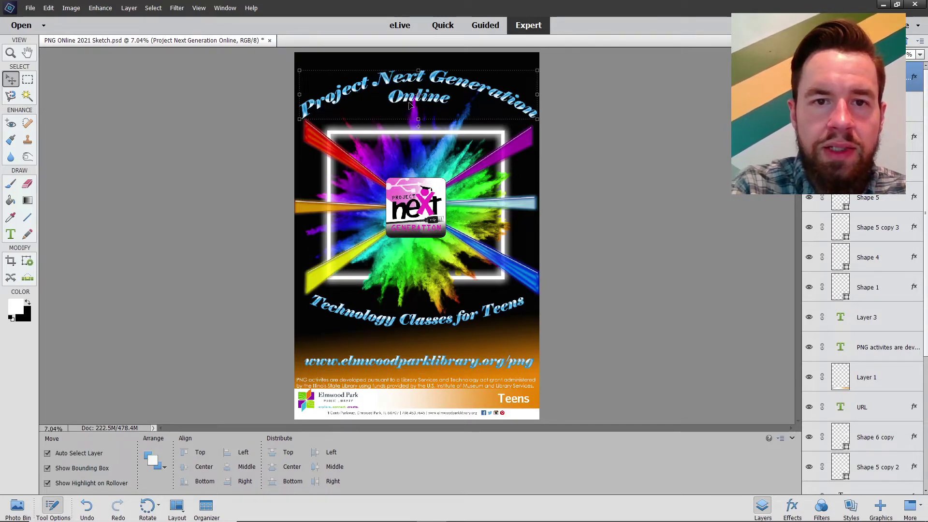
Inspect the word 'Online' up close, refit the poster, and nudge the URL line slightly lower
{"action": "left_click", "coordinate": [11, 53]}
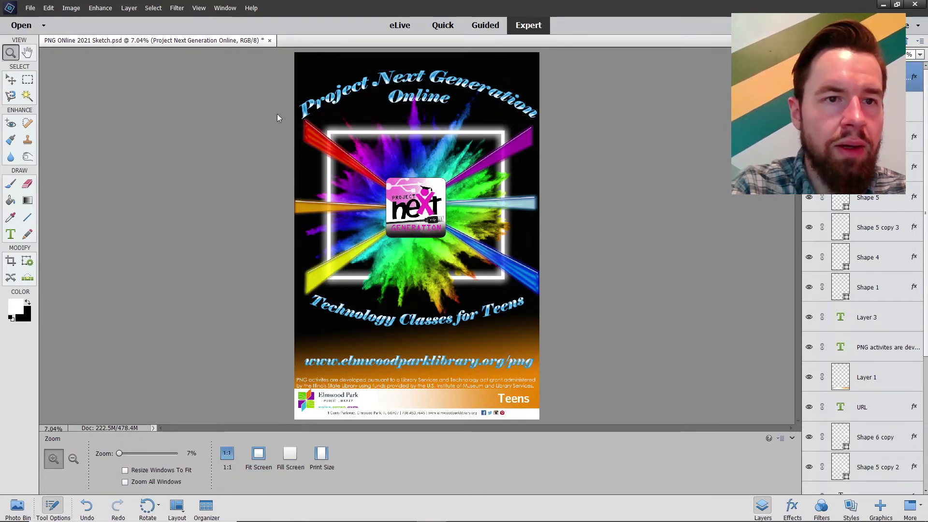
{"action": "left_click_drag", "start_coordinate": [390, 87], "coordinate": [438, 112]}
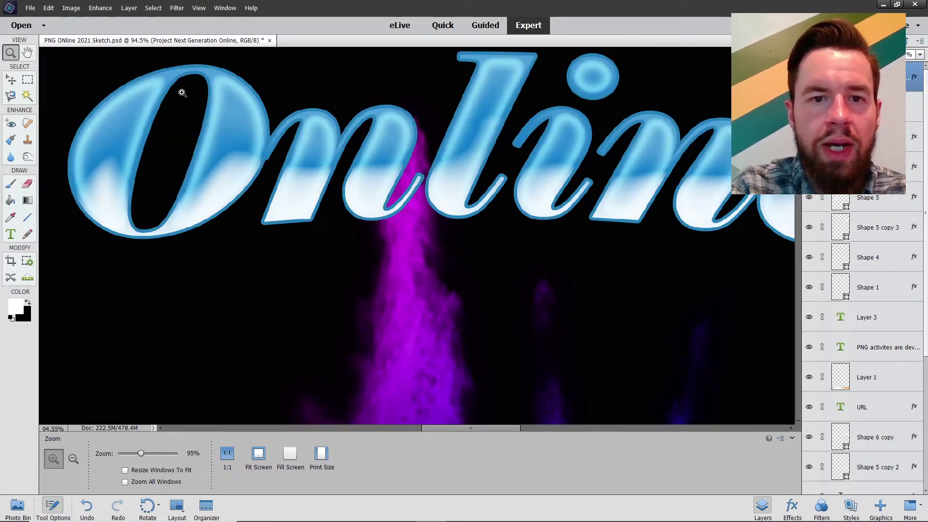
{"action": "right_click", "coordinate": [102, 62]}
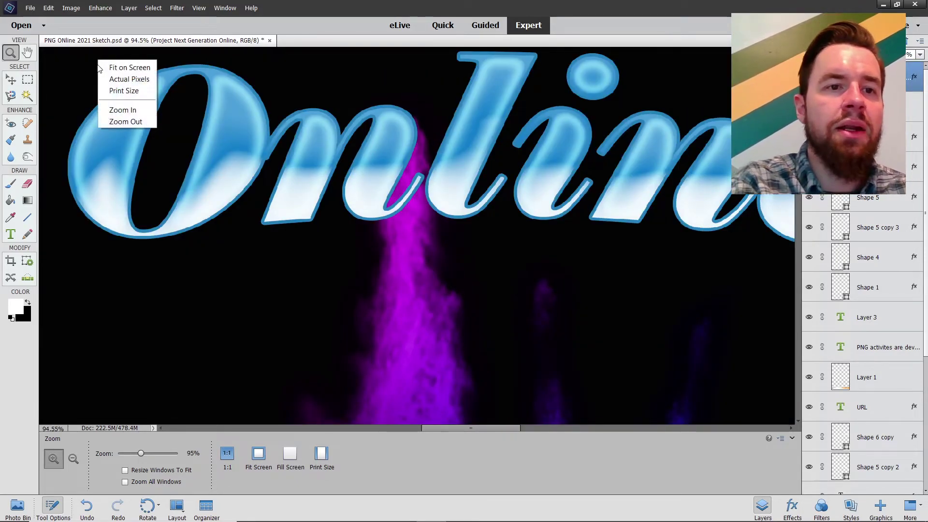
{"action": "left_click", "coordinate": [112, 66]}
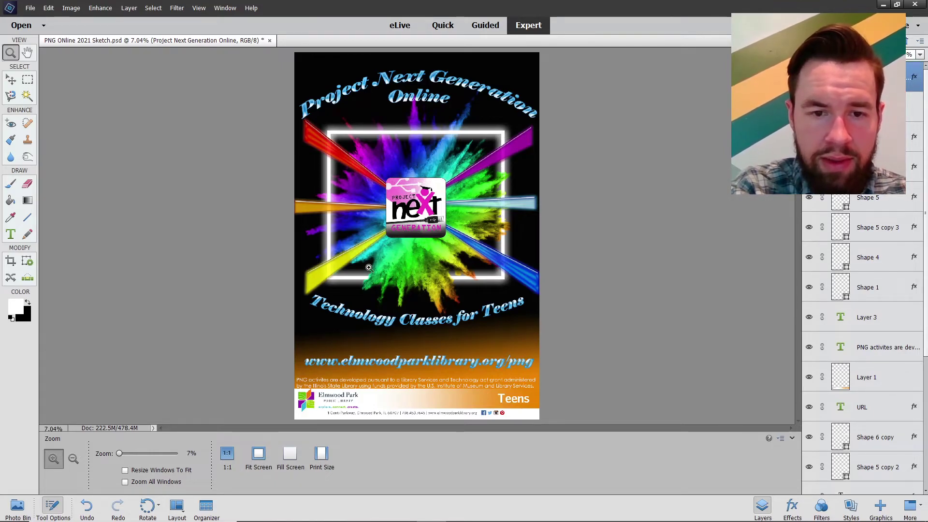
{"action": "left_click", "coordinate": [10, 79]}
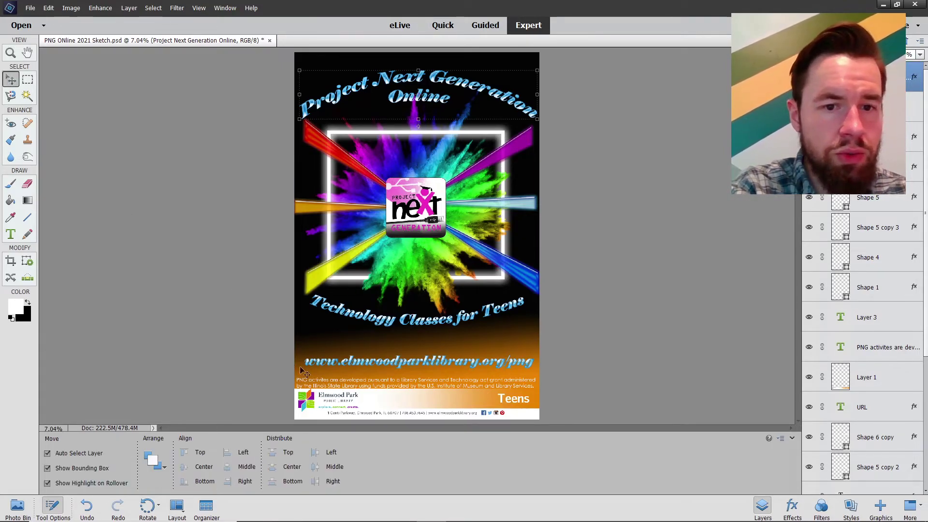
{"action": "left_click_drag", "start_coordinate": [347, 364], "coordinate": [346, 369]}
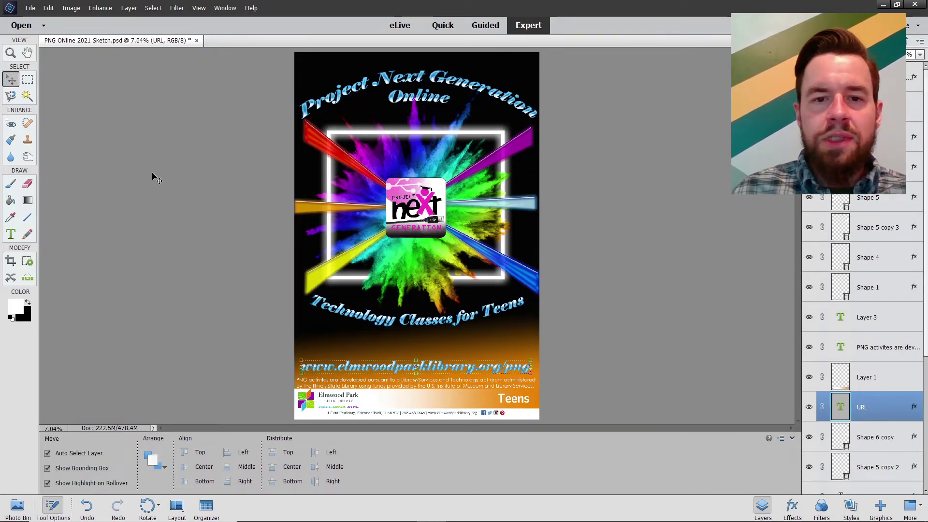
Save the poster as a layered PSD named 'PNG ONline 2021', dropping 'Sketch' from the name
{"action": "left_click", "coordinate": [30, 8]}
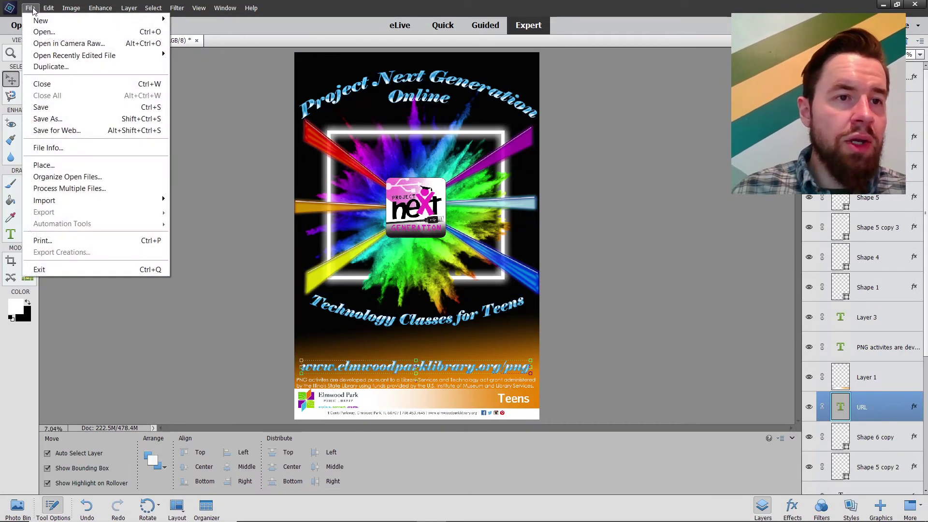
{"action": "left_click", "coordinate": [47, 118]}
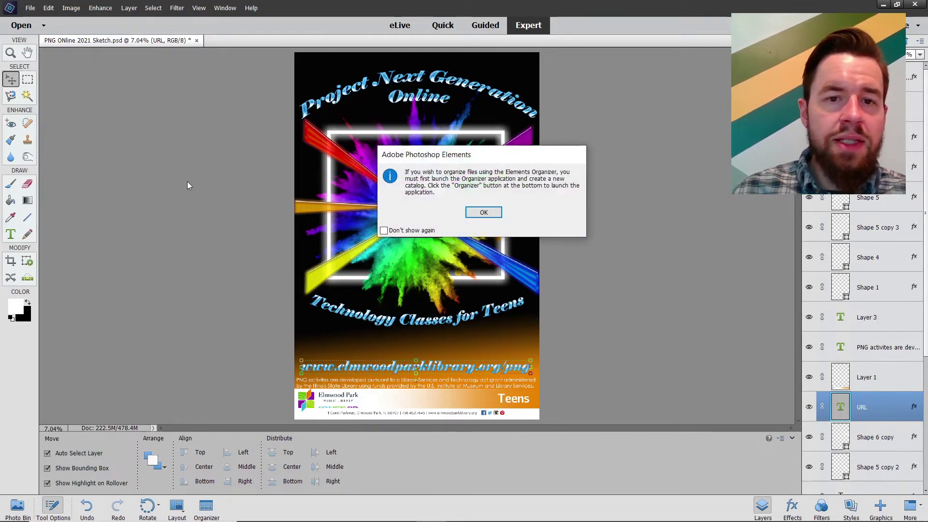
{"action": "left_click", "coordinate": [482, 213]}
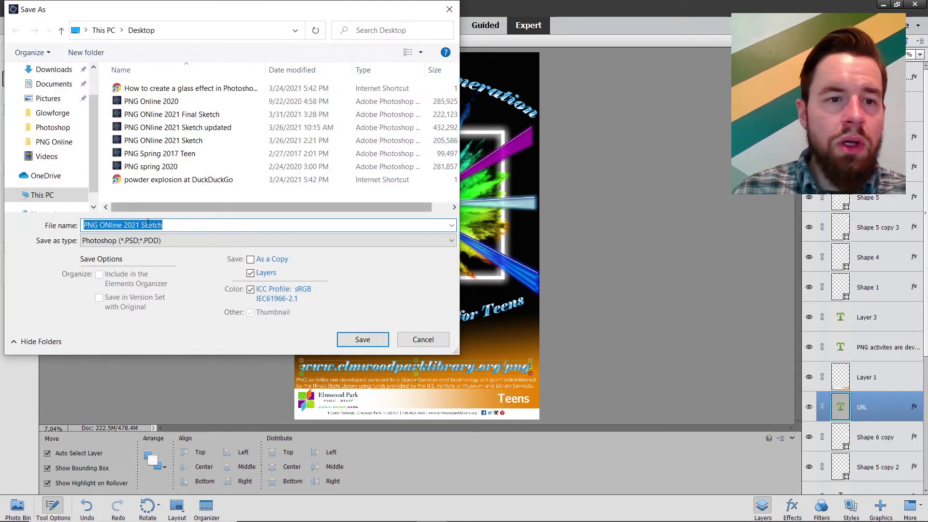
{"action": "left_click", "coordinate": [185, 221]}
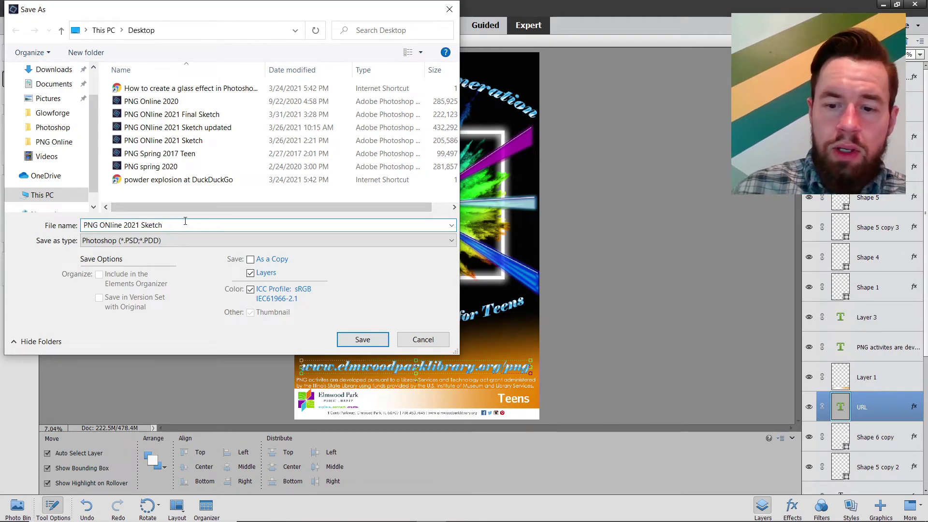
{"action": "key", "text": "BackSpace"}
{"action": "key", "text": "BackSpace"}
{"action": "key", "text": "BackSpace"}
{"action": "key", "text": "BackSpace"}
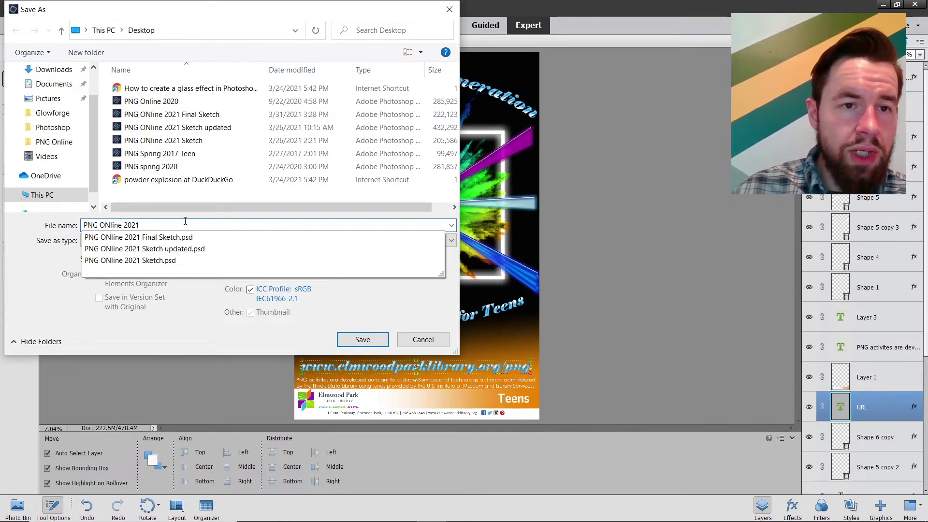
{"action": "left_click", "coordinate": [358, 339]}
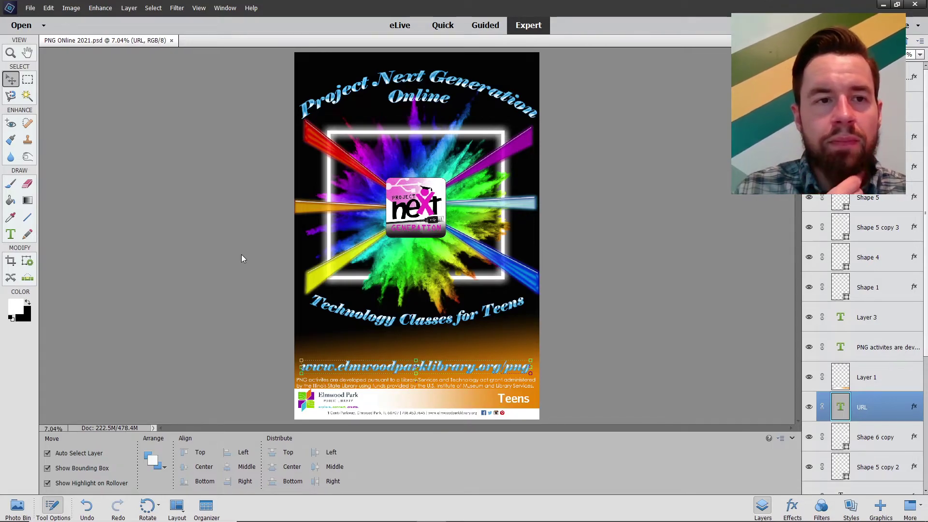
{"action": "left_click", "coordinate": [30, 8]}
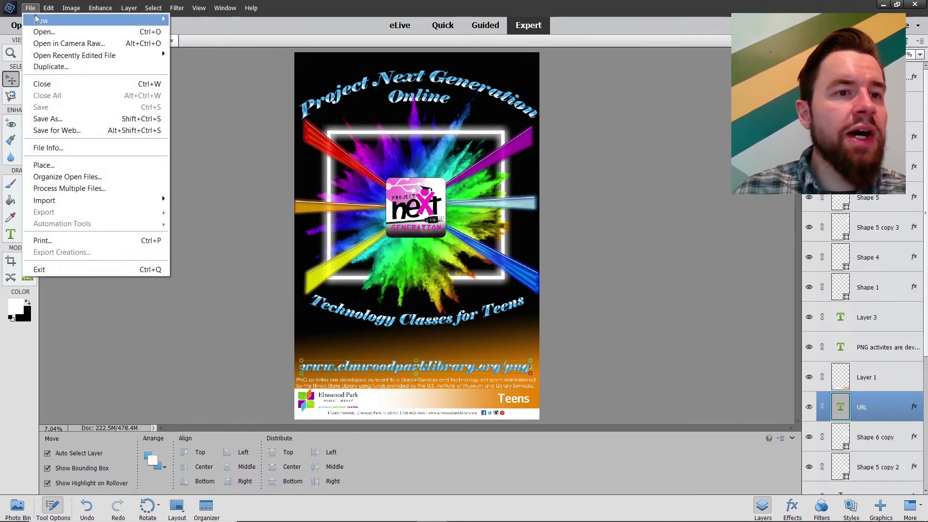
{"action": "left_click", "coordinate": [48, 119]}
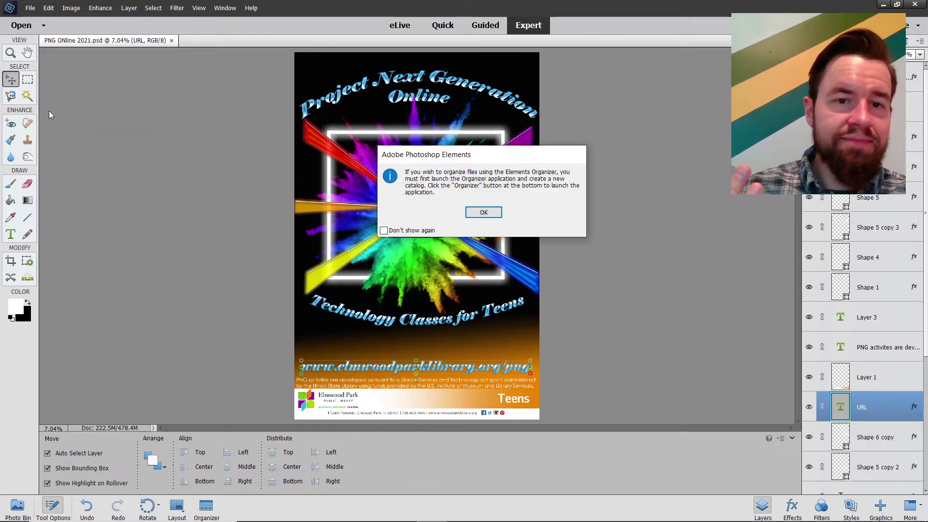
Save a JPEG copy named PNG ONline 2021 at Quality 12 (Maximum), Baseline Standard
{"action": "left_click", "coordinate": [474, 212]}
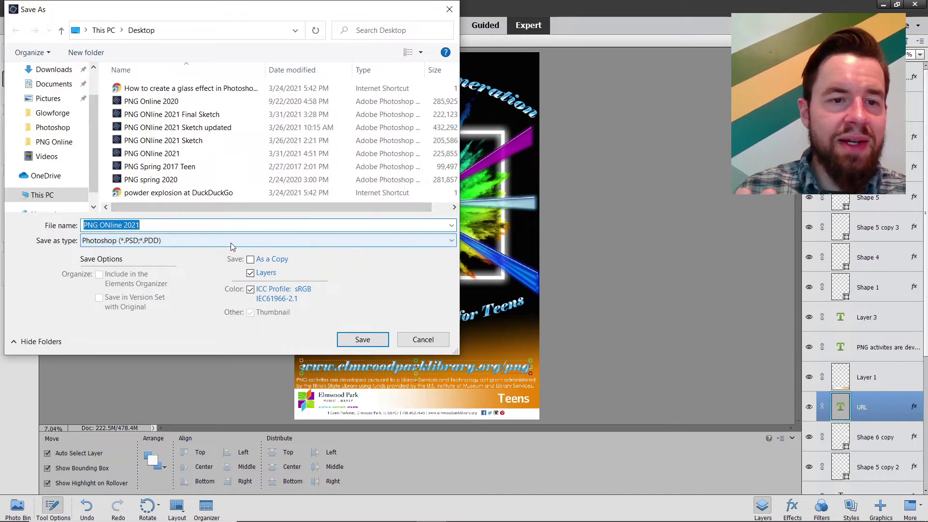
{"action": "left_click", "coordinate": [230, 240]}
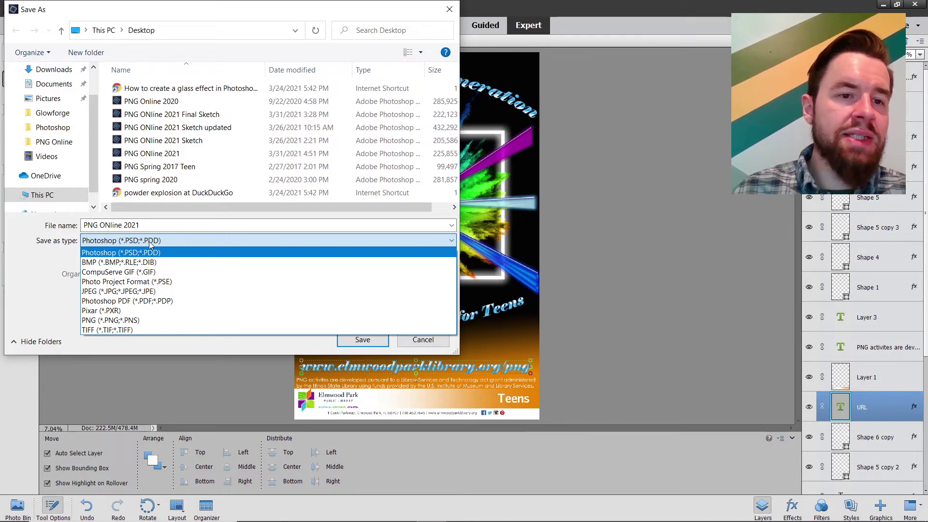
{"action": "left_click", "coordinate": [89, 291]}
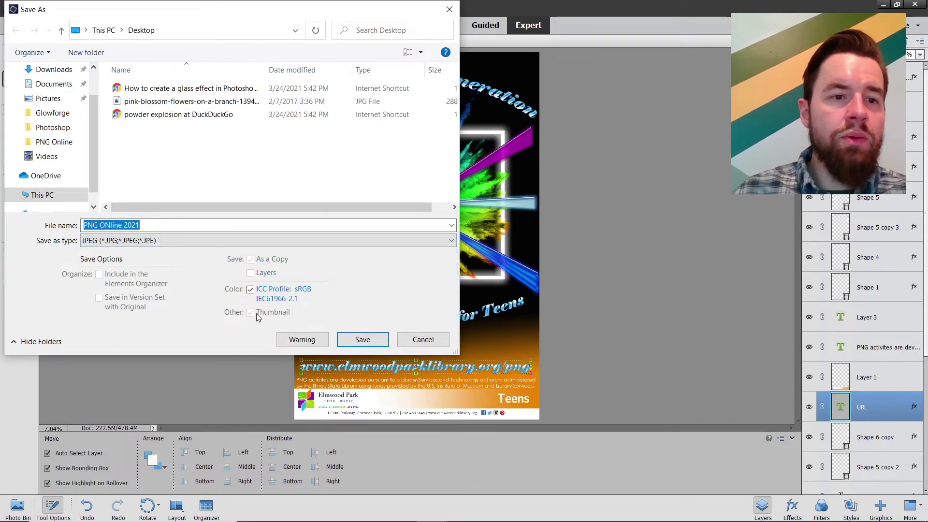
{"action": "left_click", "coordinate": [350, 340]}
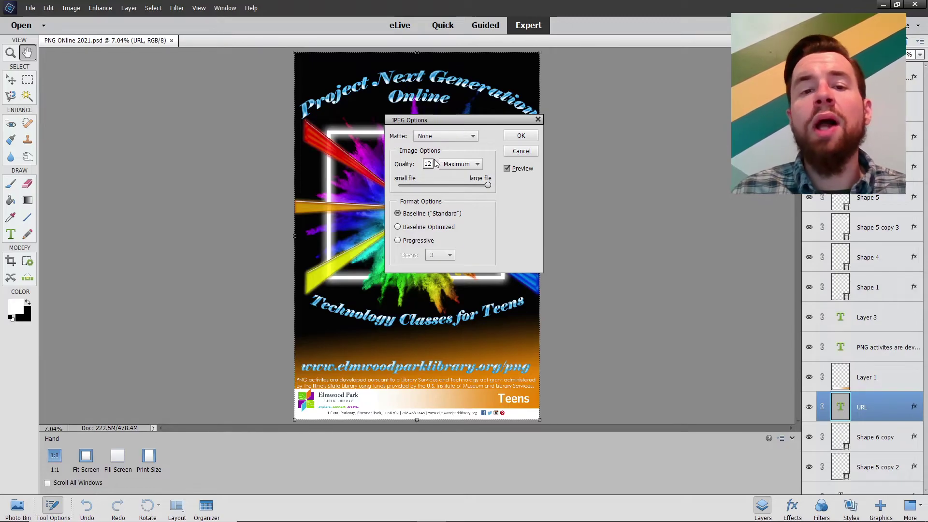
{"action": "left_click", "coordinate": [461, 186]}
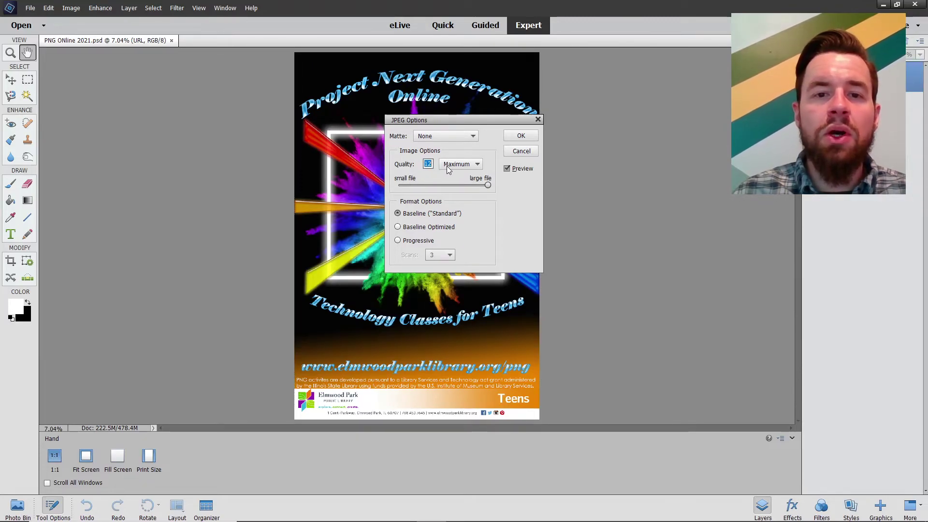
{"action": "left_click", "coordinate": [521, 137]}
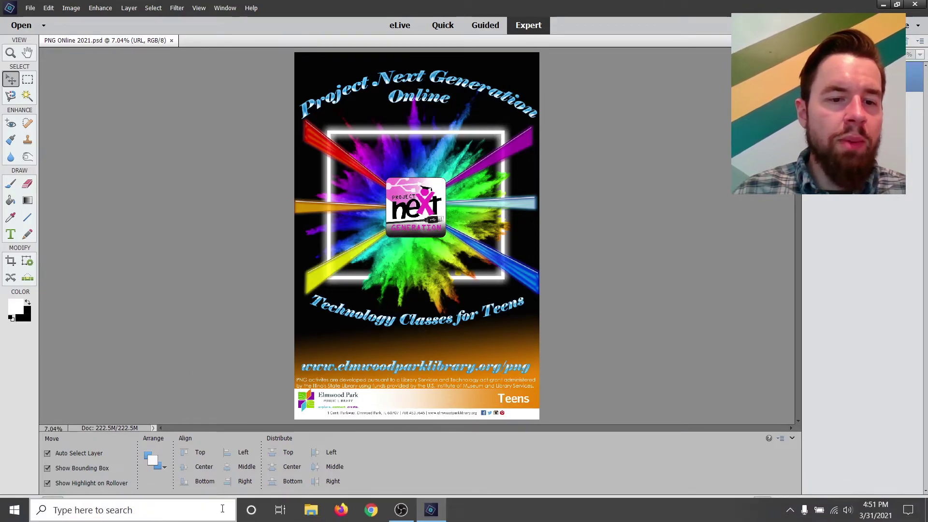
Compare the Desktop's PNG ONline 2021 JPG (18.3 MB) and PSD (220 MB), then bring Chrome forward
{"action": "left_click", "coordinate": [310, 509]}
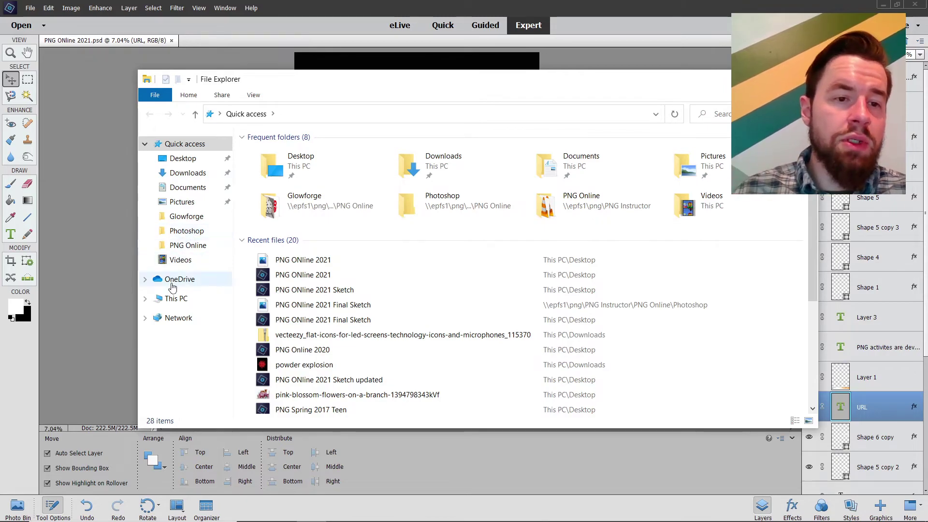
{"action": "double_click", "coordinate": [282, 158]}
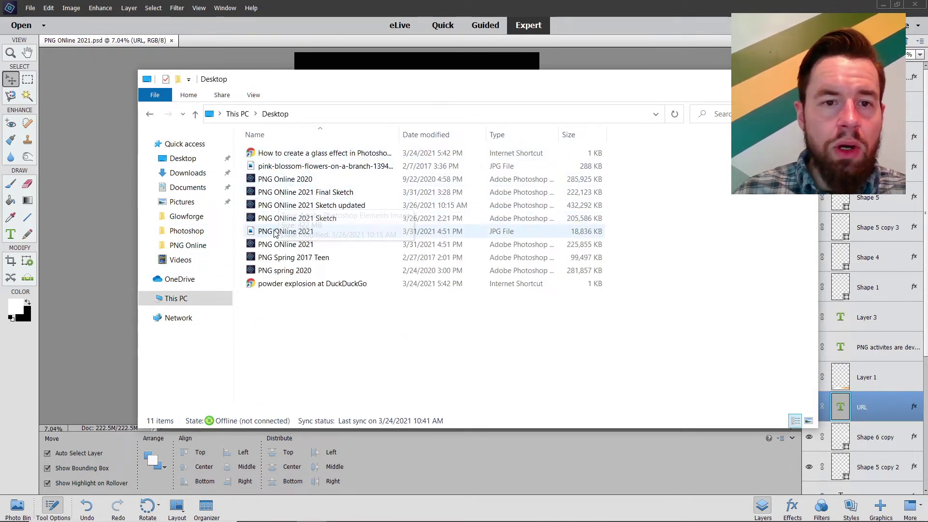
{"action": "left_click", "coordinate": [273, 245]}
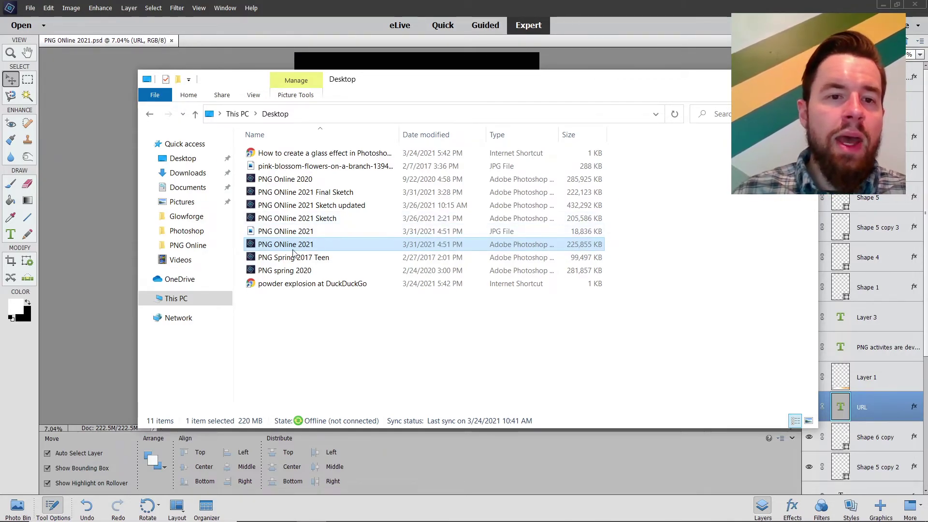
{"action": "left_click", "coordinate": [271, 233]}
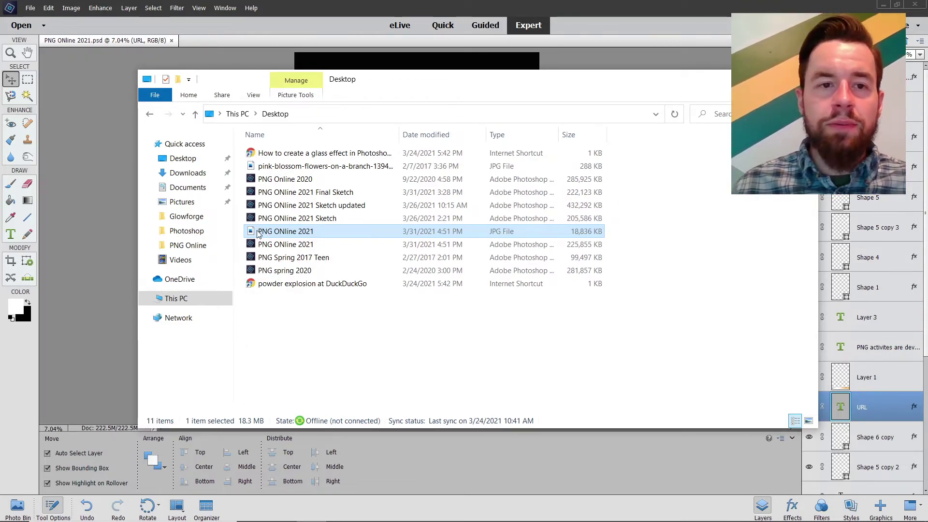
{"action": "left_click", "coordinate": [590, 54]}
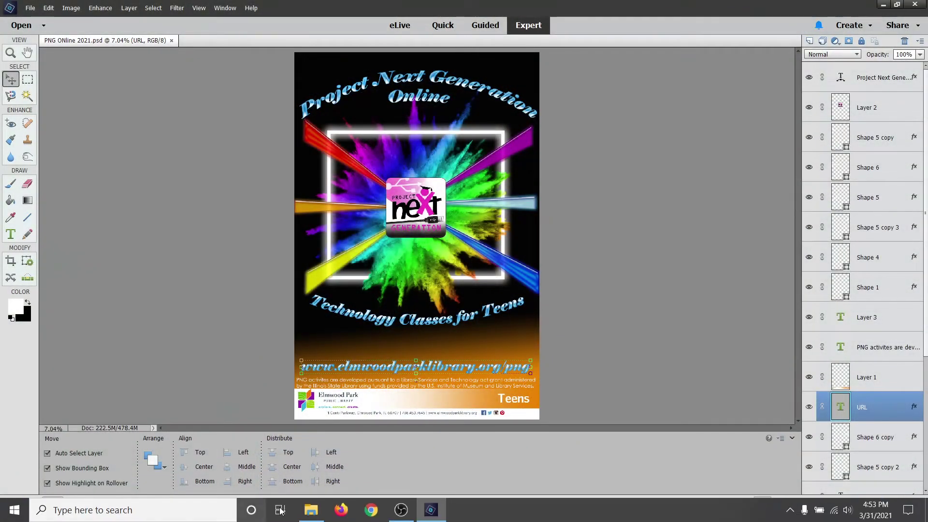
{"action": "left_click", "coordinate": [307, 510]}
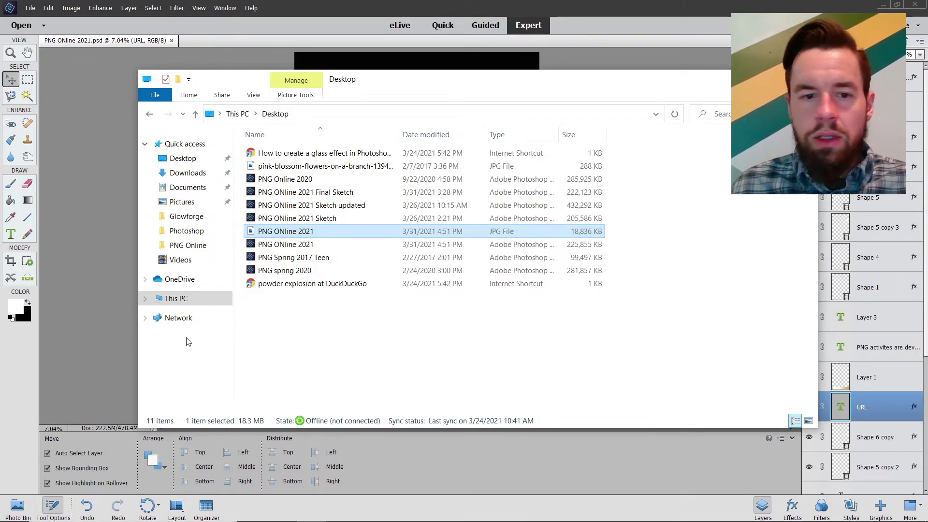
{"action": "left_click", "coordinate": [368, 512]}
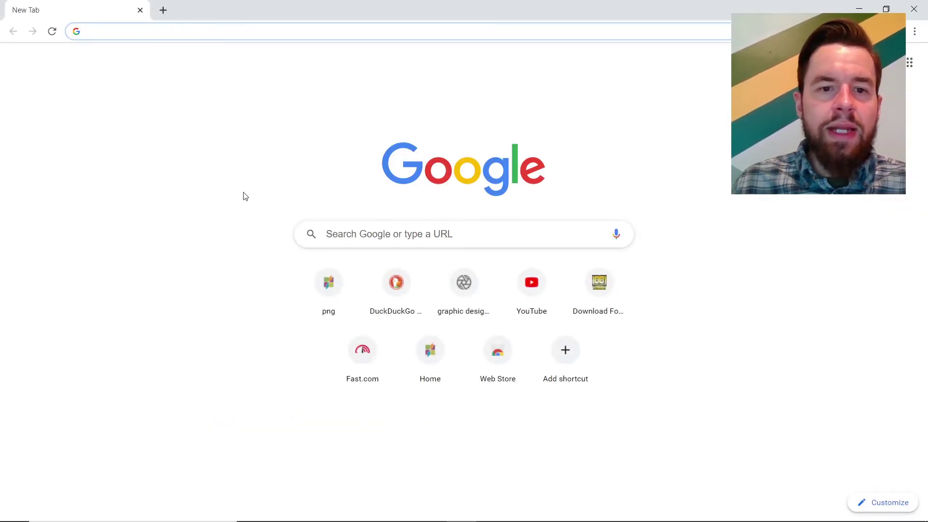
Go to the elmwoodparklibrary.org/png page in the current tab
{"action": "left_click", "coordinate": [531, 286]}
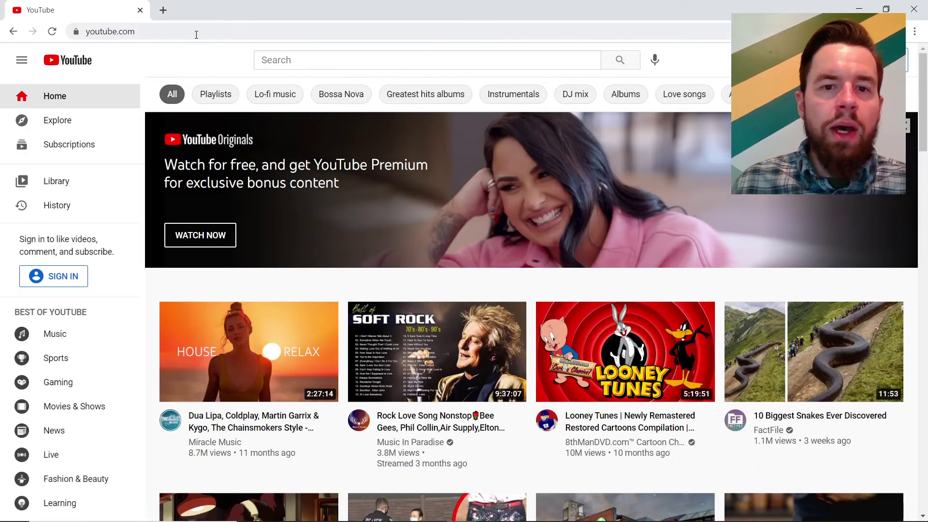
{"action": "left_click", "coordinate": [182, 32]}
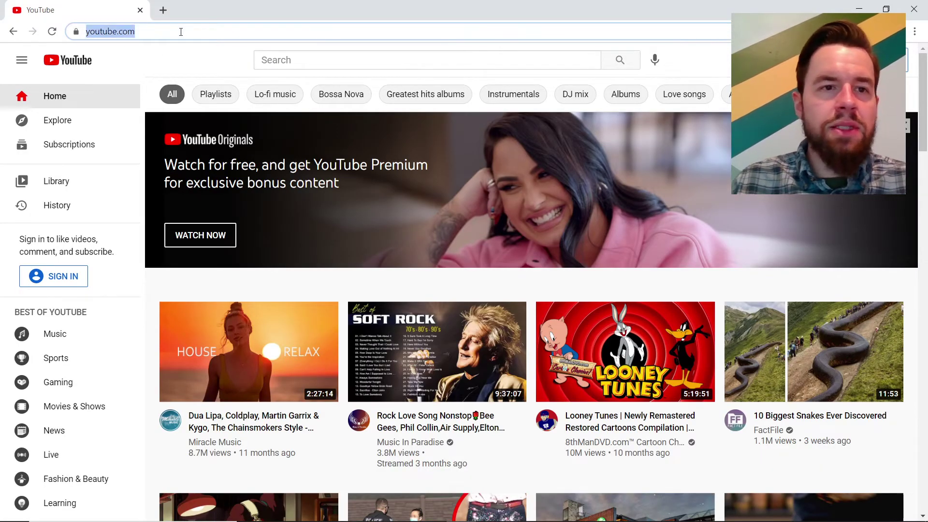
{"action": "type", "text": "elmwoodparklibrary.org/png"}
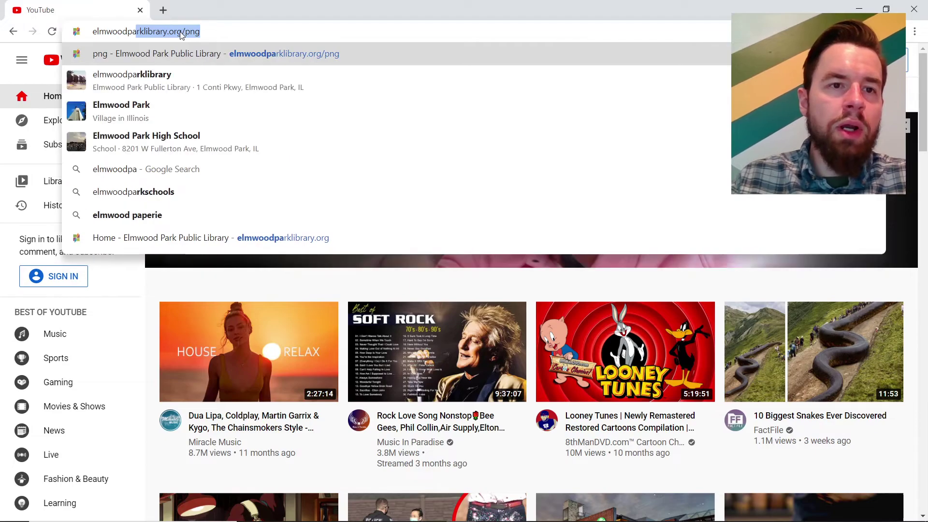
{"action": "key", "text": "Return"}
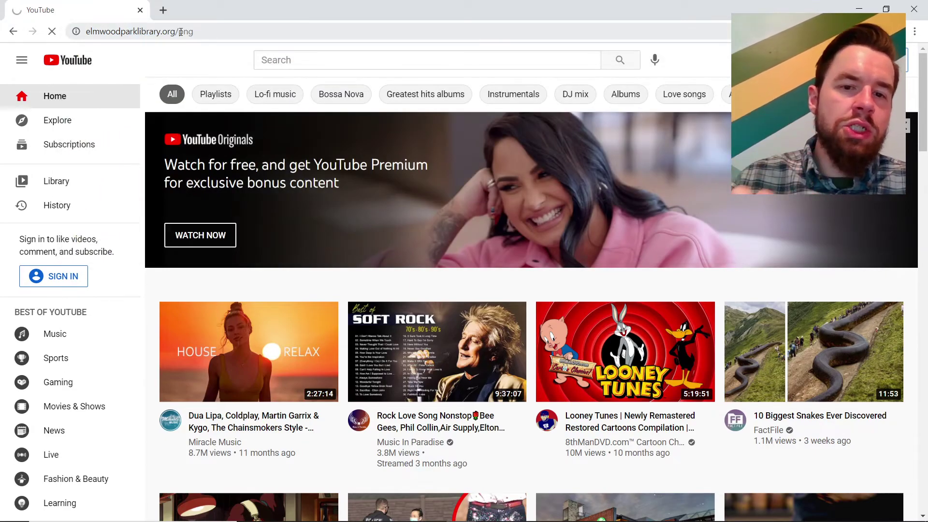
Open the Kano laptop box's YouTube link in a new tab and view the PNG EPPL channel
{"action": "scroll", "coordinate": [231, 160], "scroll_direction": "down", "scroll_amount": 5}
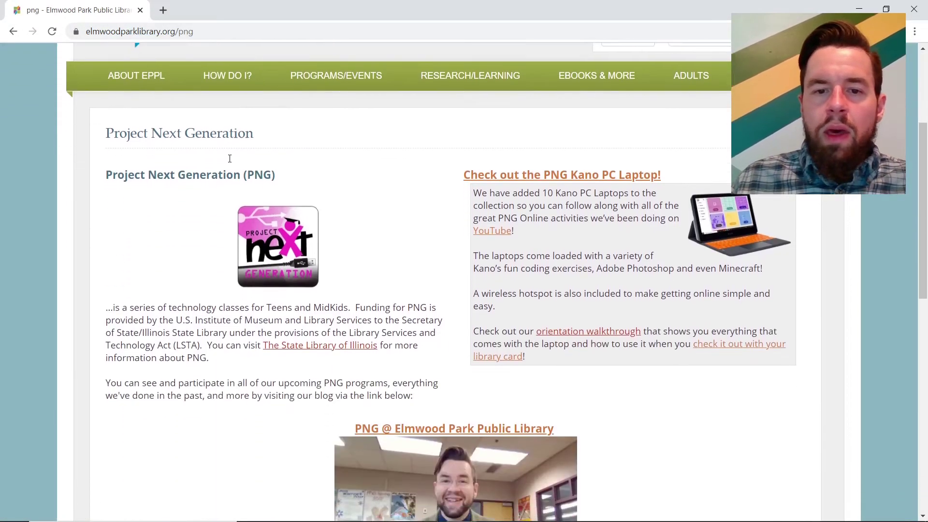
{"action": "right_click", "coordinate": [491, 180]}
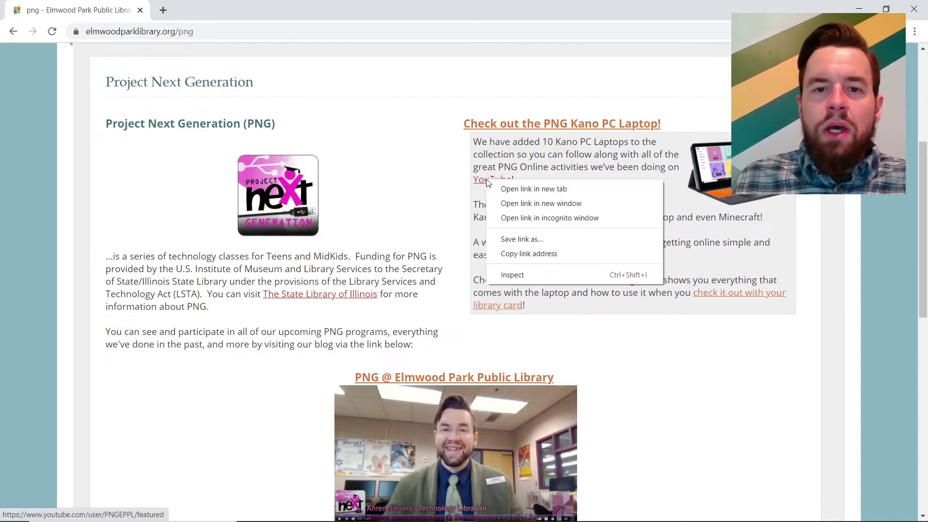
{"action": "left_click", "coordinate": [498, 192]}
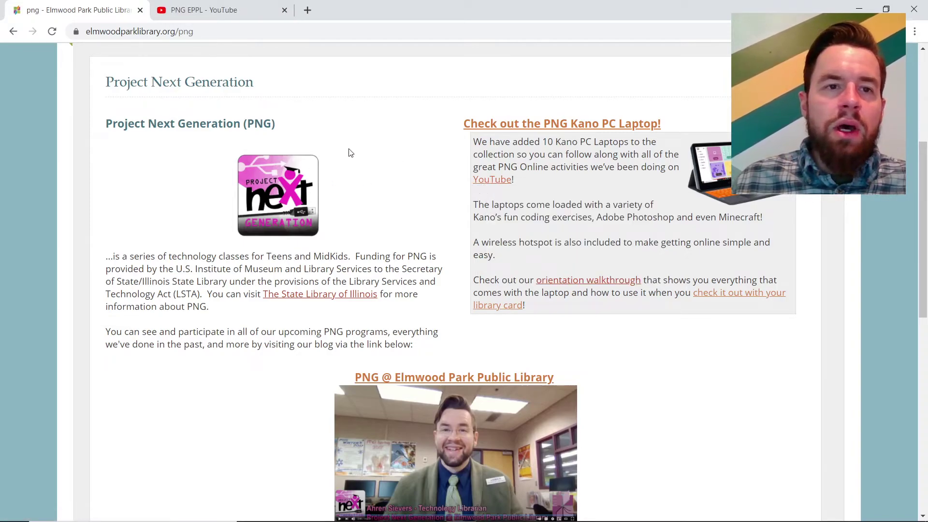
{"action": "left_click", "coordinate": [219, 11]}
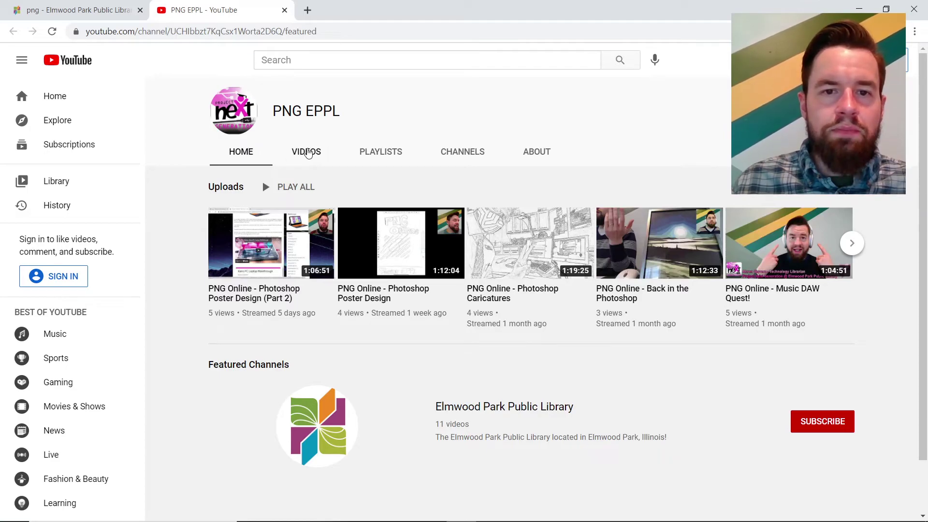
Start the Photoshop Poster Design video and pause it
{"action": "mouse_move", "coordinate": [372, 226]}
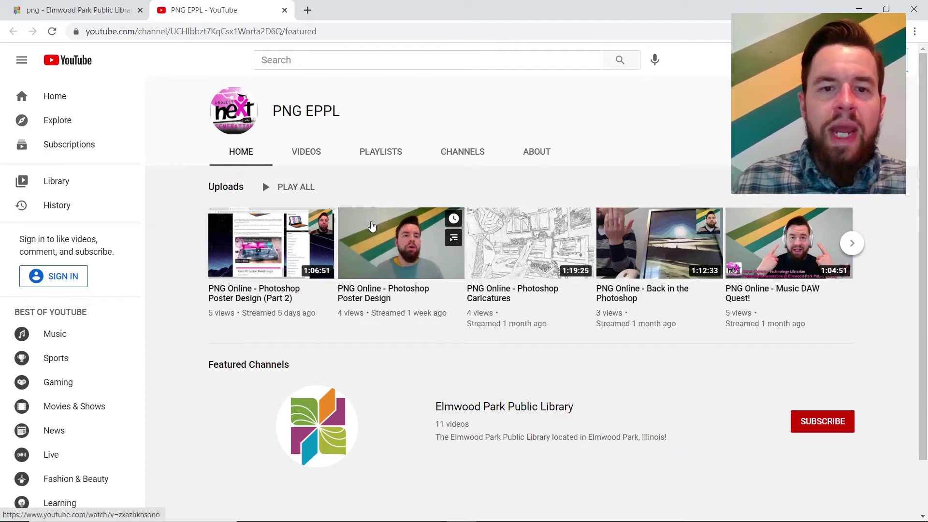
{"action": "left_click", "coordinate": [372, 226]}
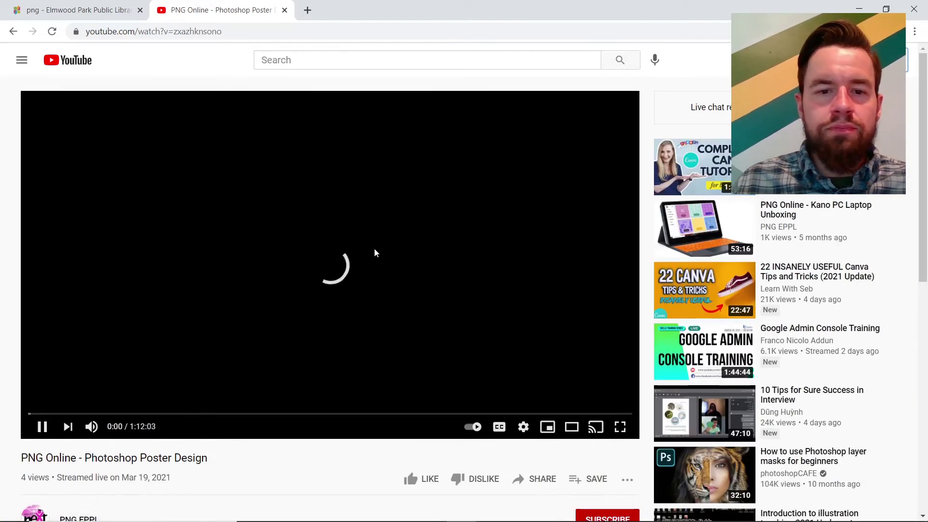
{"action": "scroll", "coordinate": [124, 213], "scroll_direction": "down", "scroll_amount": 5}
{"action": "left_click", "coordinate": [42, 185]}
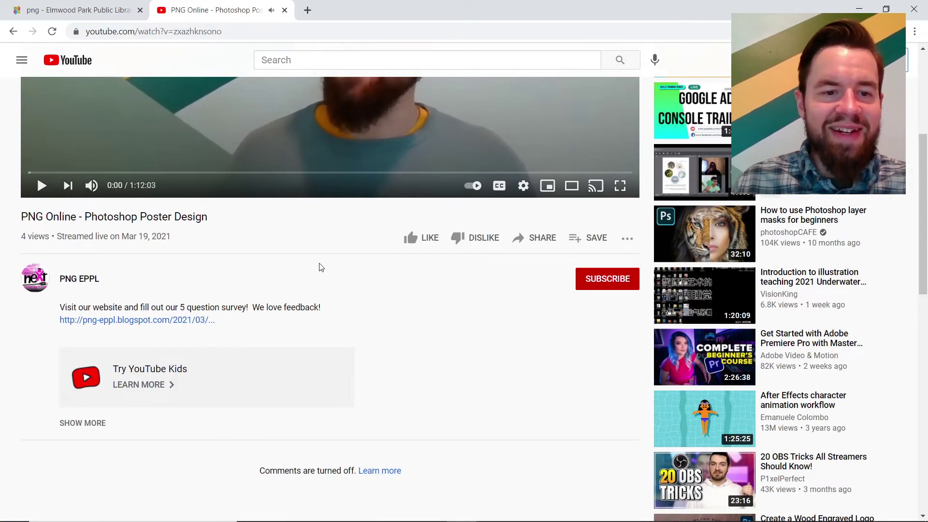
Expand the video description and open its linked blogspot post in a new tab
{"action": "scroll", "coordinate": [335, 266], "scroll_direction": "down", "scroll_amount": 1}
{"action": "scroll", "coordinate": [335, 266], "scroll_direction": "down", "scroll_amount": 3}
{"action": "scroll", "coordinate": [137, 279], "scroll_direction": "up", "scroll_amount": 2}
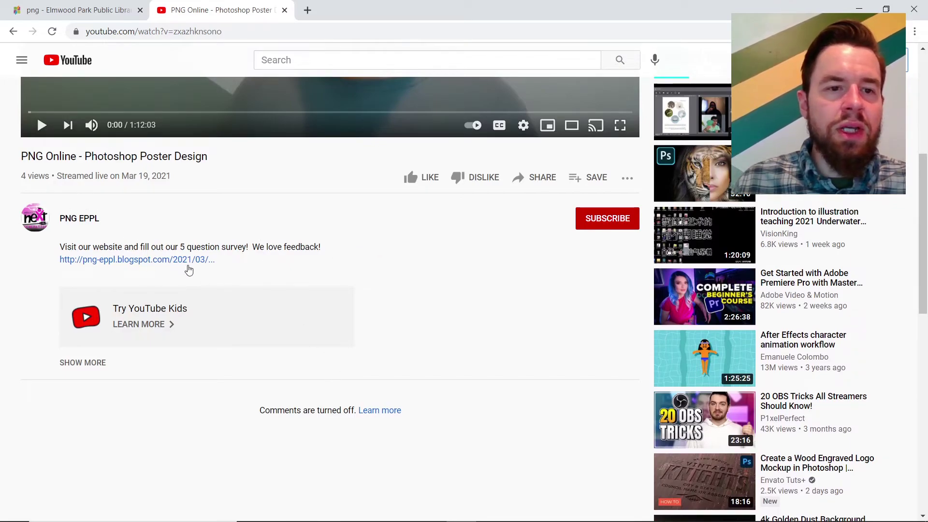
{"action": "left_click", "coordinate": [81, 363]}
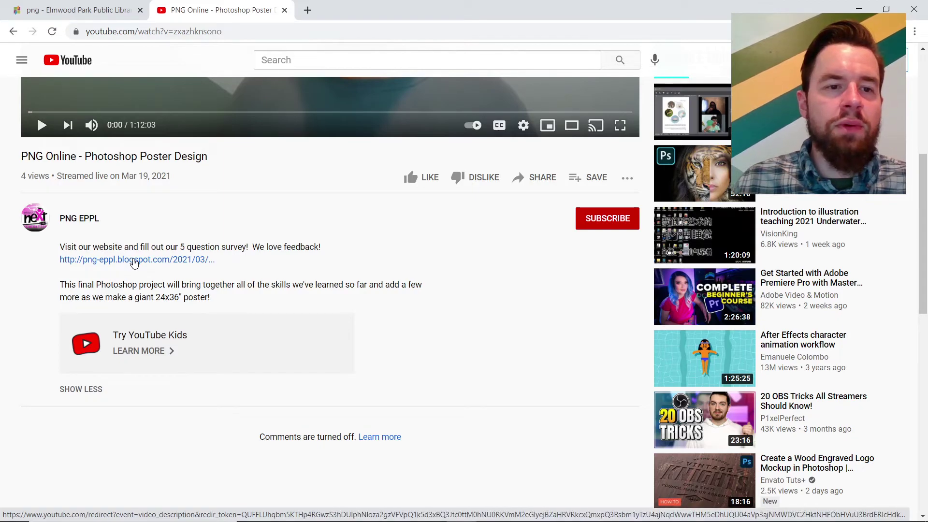
{"action": "left_click", "coordinate": [133, 265]}
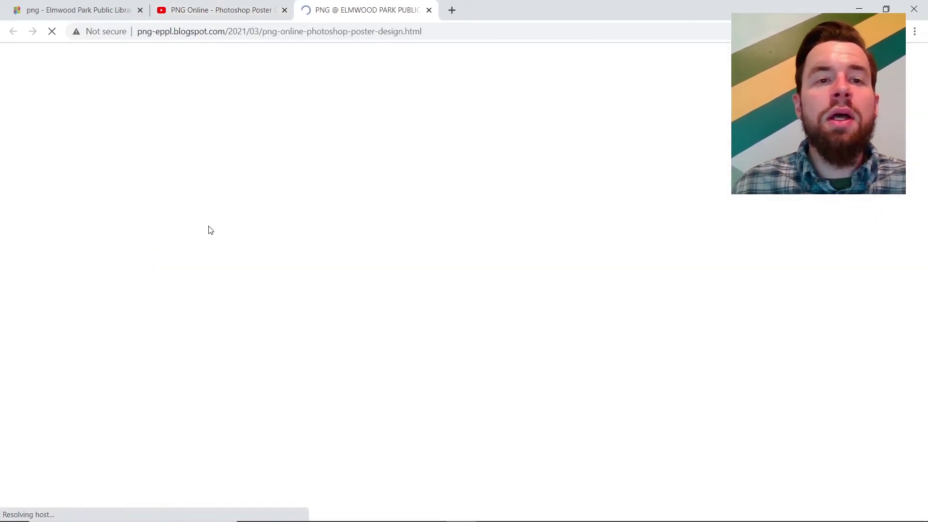
{"action": "scroll", "coordinate": [297, 193], "scroll_direction": "down", "scroll_amount": 3}
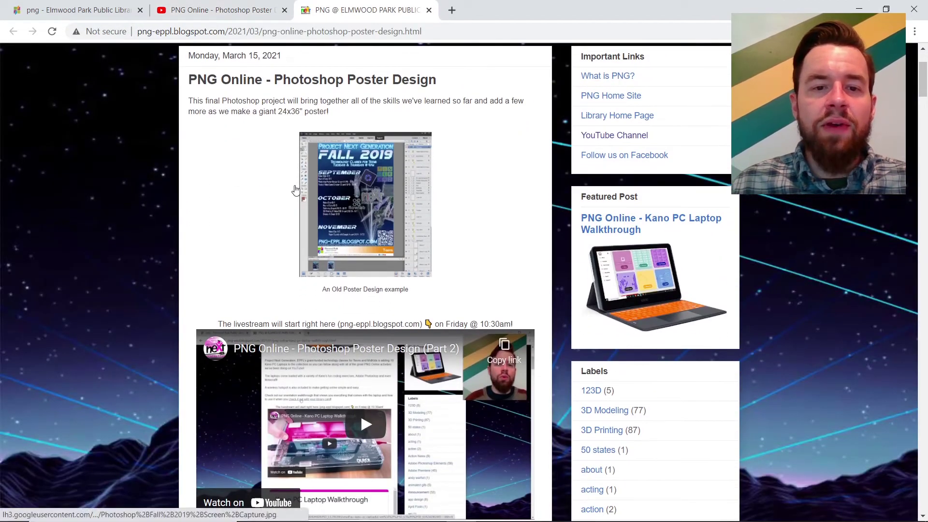
{"action": "scroll", "coordinate": [295, 190], "scroll_direction": "down", "scroll_amount": 2}
{"action": "scroll", "coordinate": [294, 188], "scroll_direction": "down", "scroll_amount": 10}
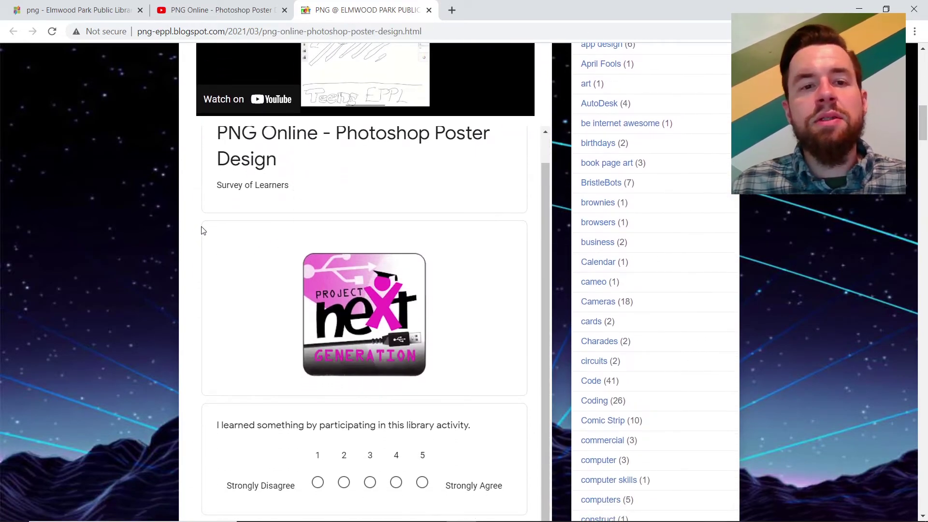
{"action": "scroll", "coordinate": [196, 230], "scroll_direction": "down", "scroll_amount": 5}
{"action": "scroll", "coordinate": [182, 233], "scroll_direction": "down", "scroll_amount": 3}
{"action": "scroll", "coordinate": [184, 234], "scroll_direction": "up", "scroll_amount": 7}
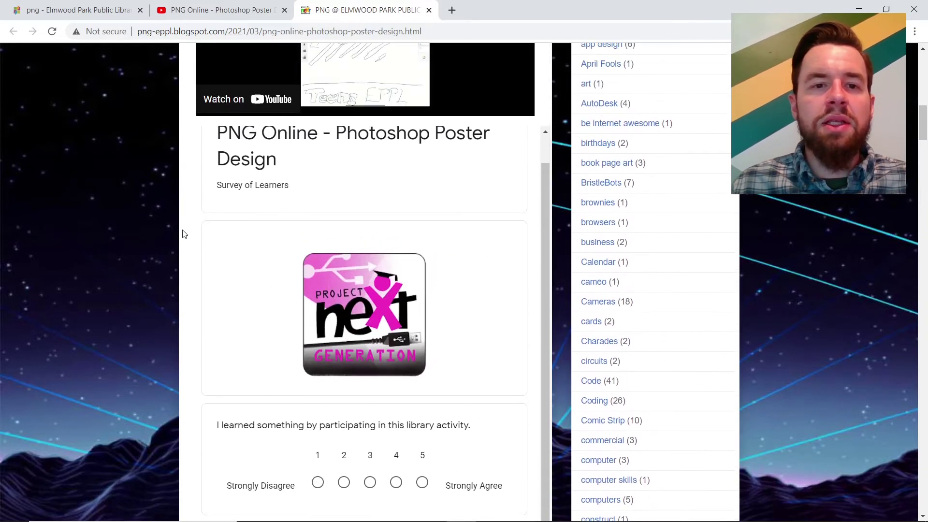
{"action": "scroll", "coordinate": [186, 188], "scroll_direction": "down", "scroll_amount": 9}
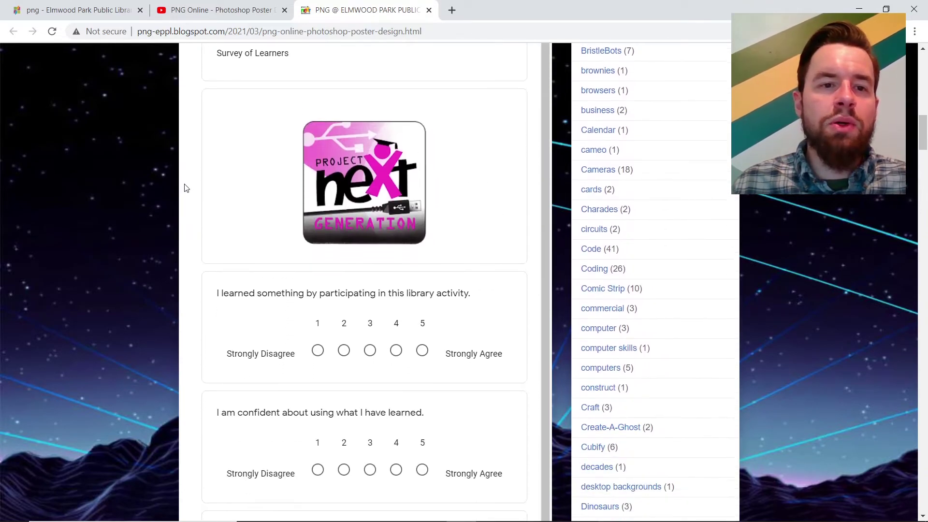
{"action": "scroll", "coordinate": [188, 187], "scroll_direction": "down", "scroll_amount": 2}
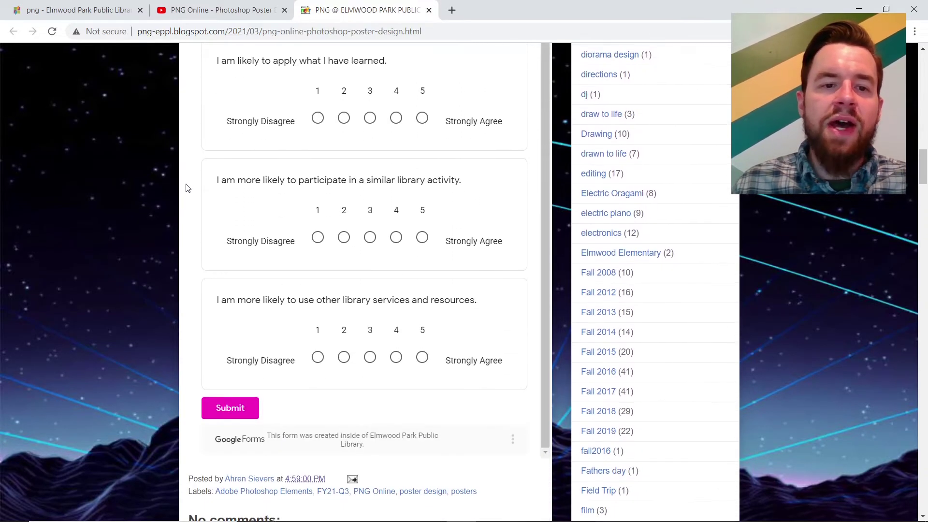
{"action": "scroll", "coordinate": [188, 188], "scroll_direction": "up", "scroll_amount": 18}
{"action": "scroll", "coordinate": [191, 190], "scroll_direction": "up", "scroll_amount": 6}
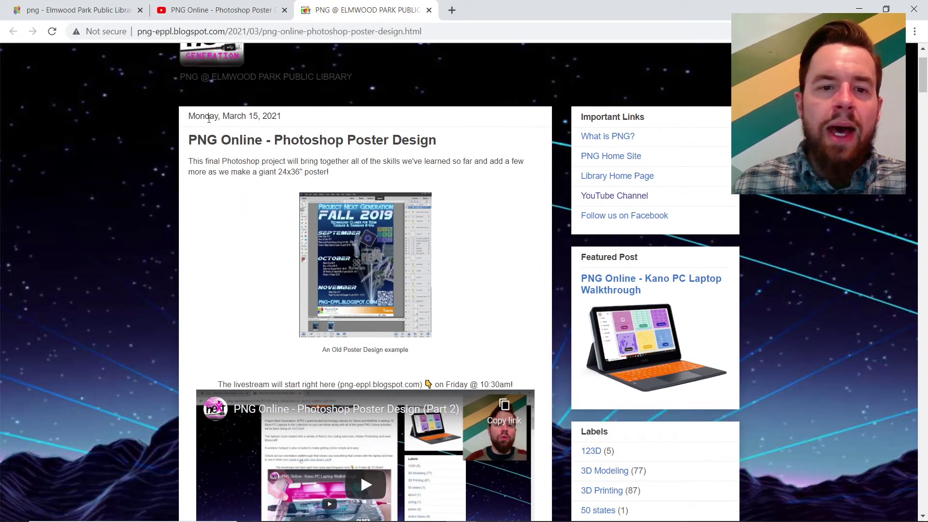
Visit the blog's PNG Home Site link, come back, then follow Library Home Page
{"action": "left_click", "coordinate": [589, 159]}
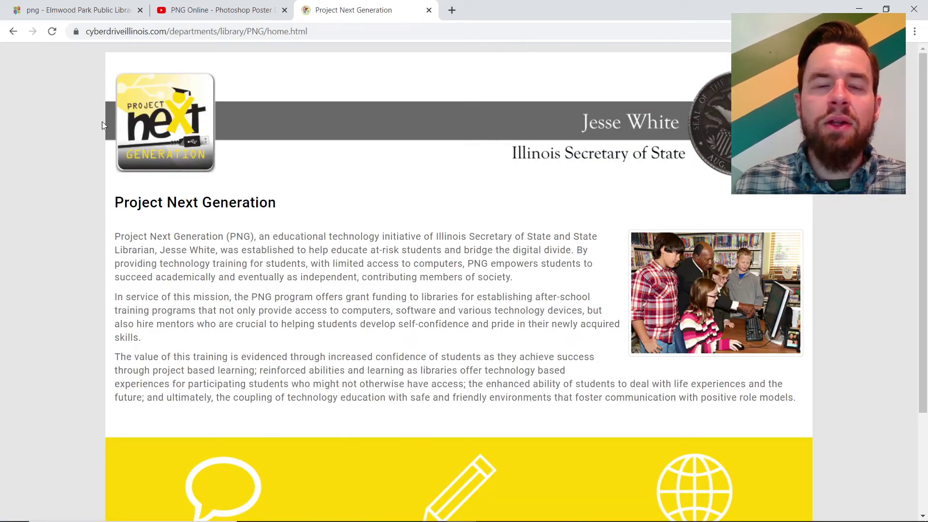
{"action": "left_click", "coordinate": [13, 32]}
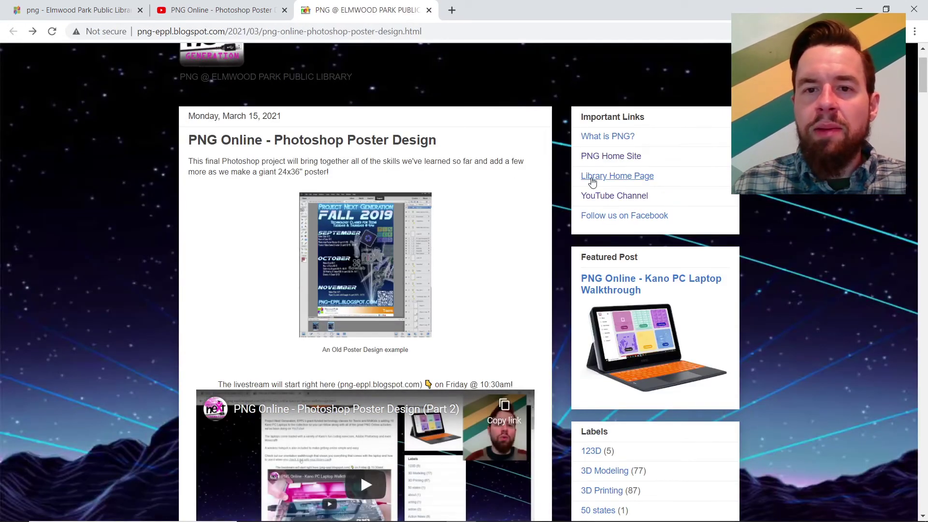
{"action": "left_click", "coordinate": [594, 178]}
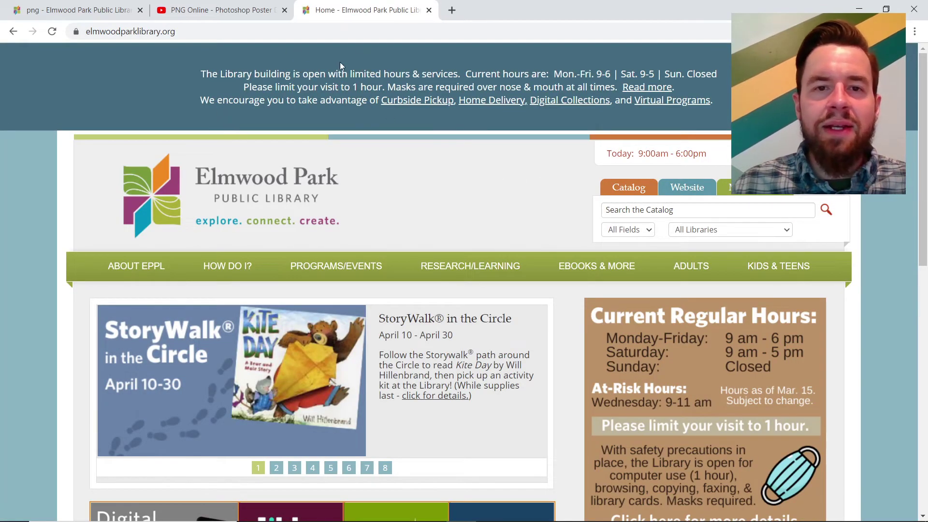
Append /png to the library's address to load its Project Next Generation page
{"action": "left_click", "coordinate": [215, 34]}
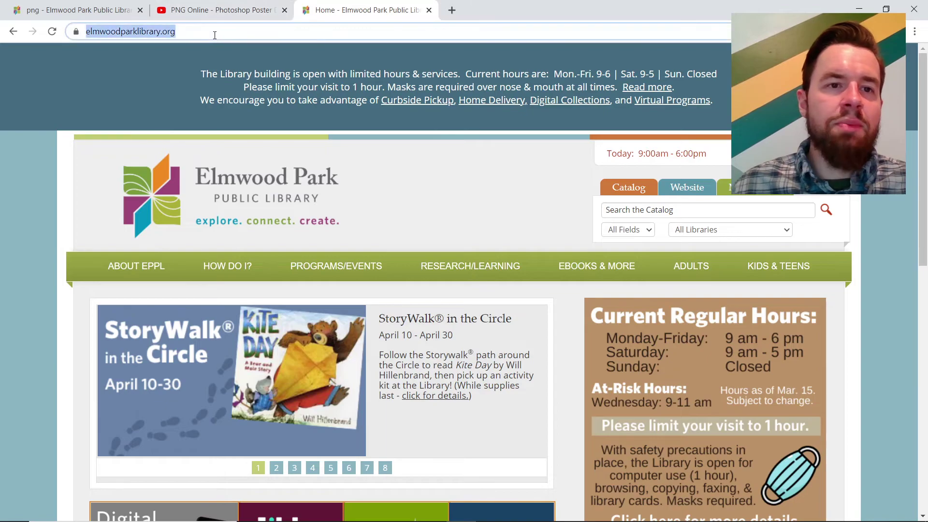
{"action": "left_click", "coordinate": [215, 35]}
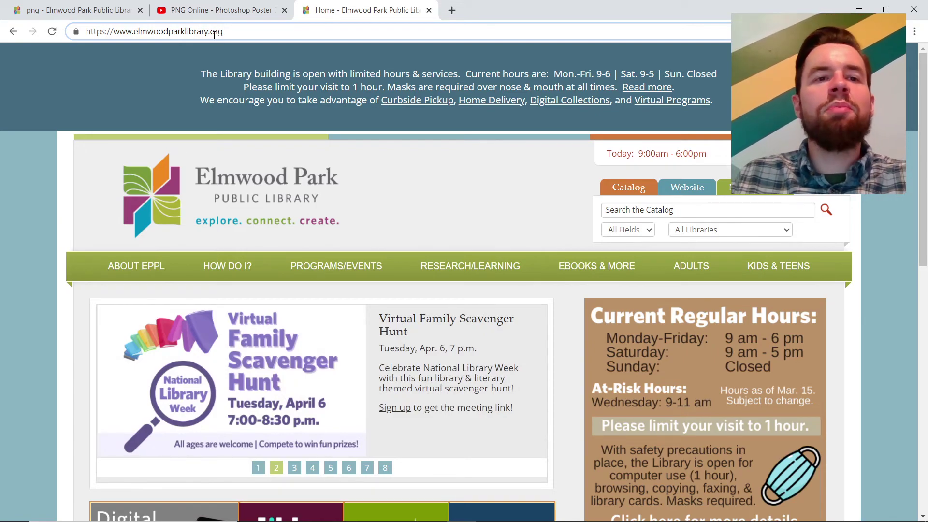
{"action": "type", "text": "/png"}
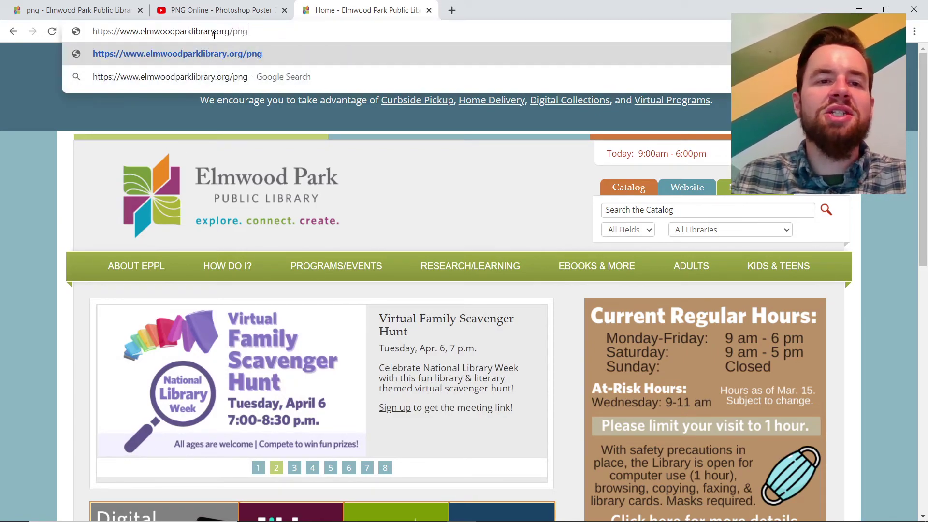
{"action": "key", "text": "Return"}
{"action": "scroll", "coordinate": [303, 156], "scroll_direction": "down", "scroll_amount": 4}
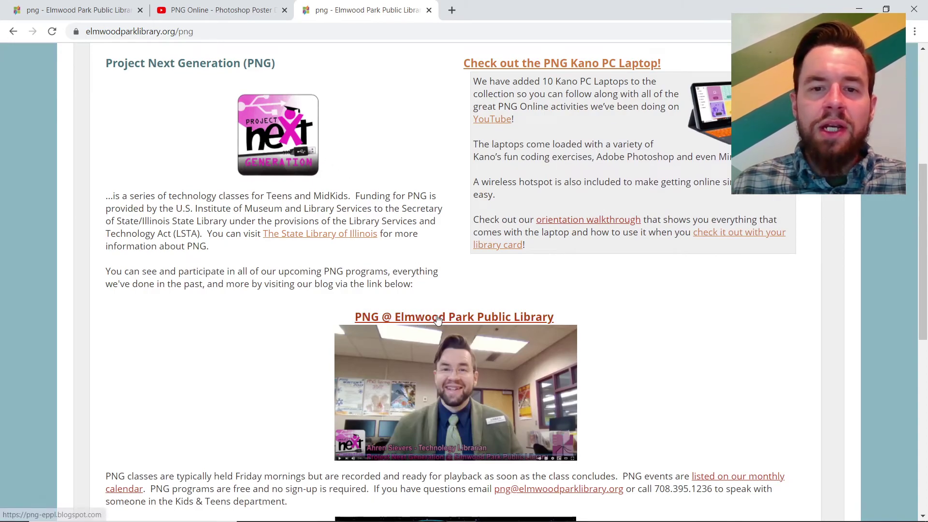
{"action": "scroll", "coordinate": [413, 314], "scroll_direction": "down", "scroll_amount": 4}
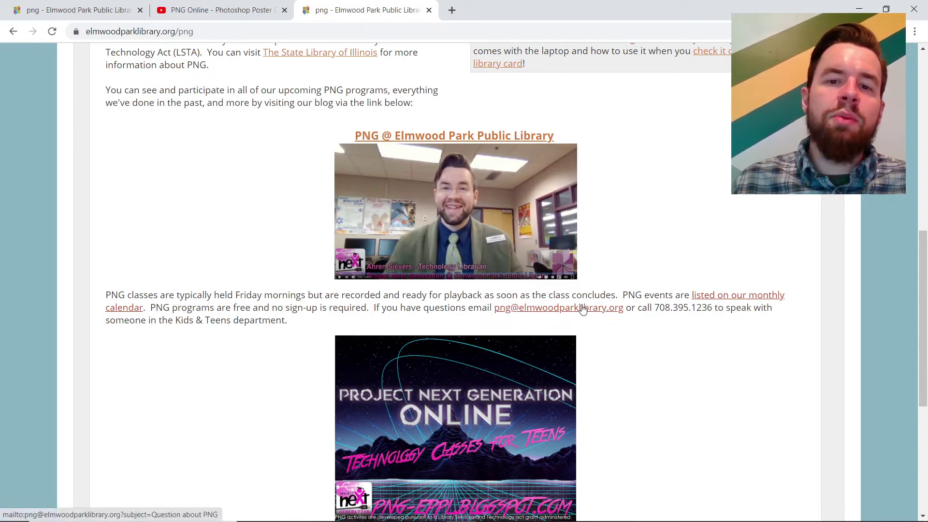
{"action": "scroll", "coordinate": [580, 312], "scroll_direction": "up", "scroll_amount": 5}
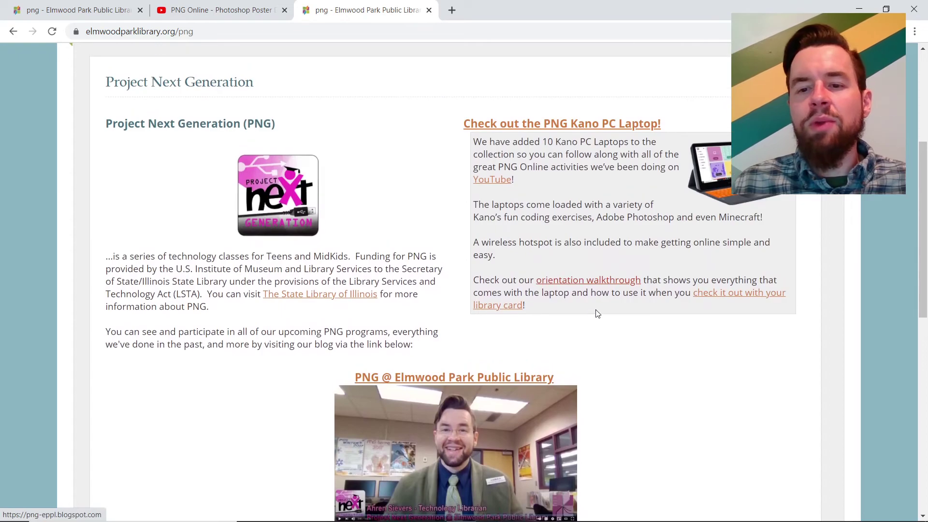
{"action": "scroll", "coordinate": [608, 314], "scroll_direction": "down", "scroll_amount": 1}
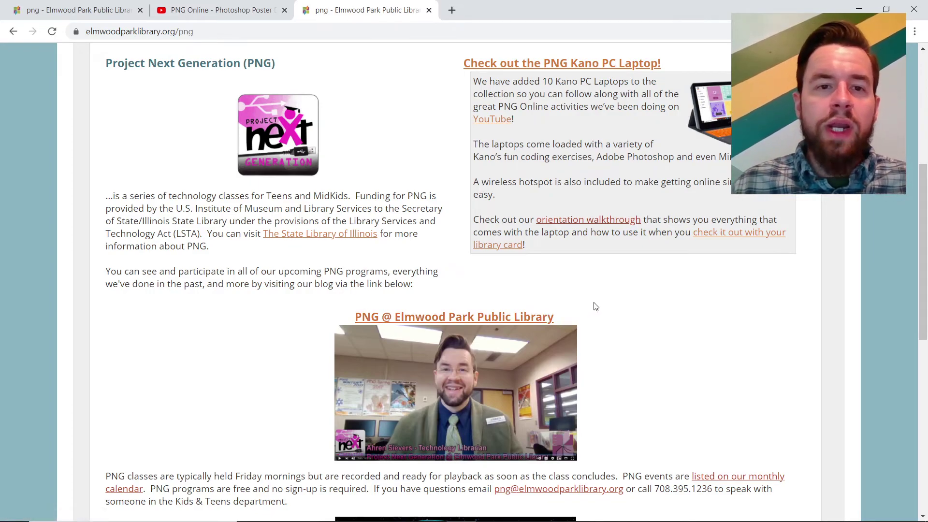
{"action": "scroll", "coordinate": [599, 308], "scroll_direction": "up", "scroll_amount": 6}
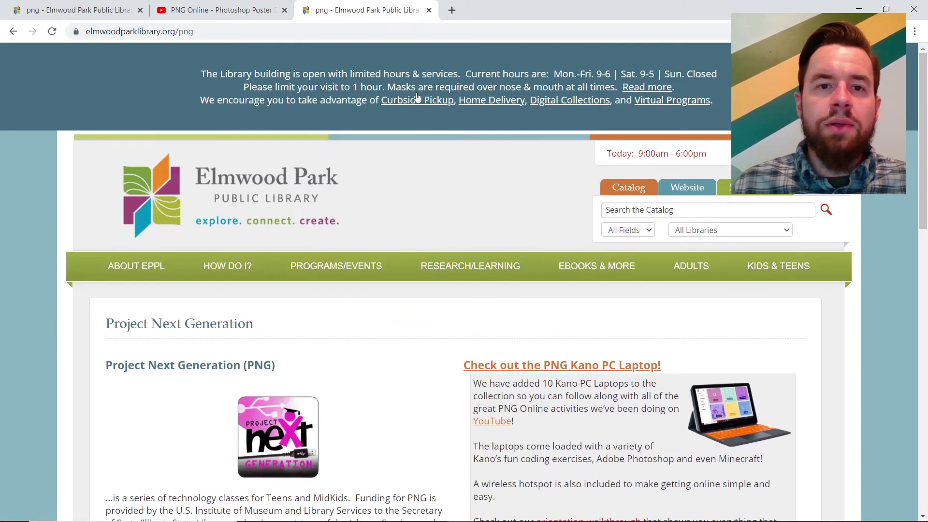
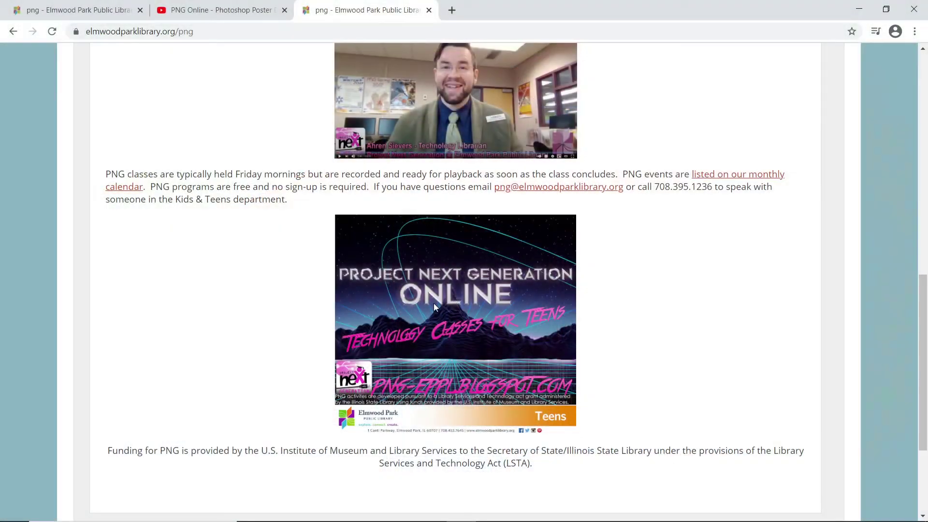
Scroll the library's Project Next Generation page to bring the Kano PC laptop lending details into view
{"action": "scroll", "coordinate": [425, 309], "scroll_direction": "up", "scroll_amount": 7}
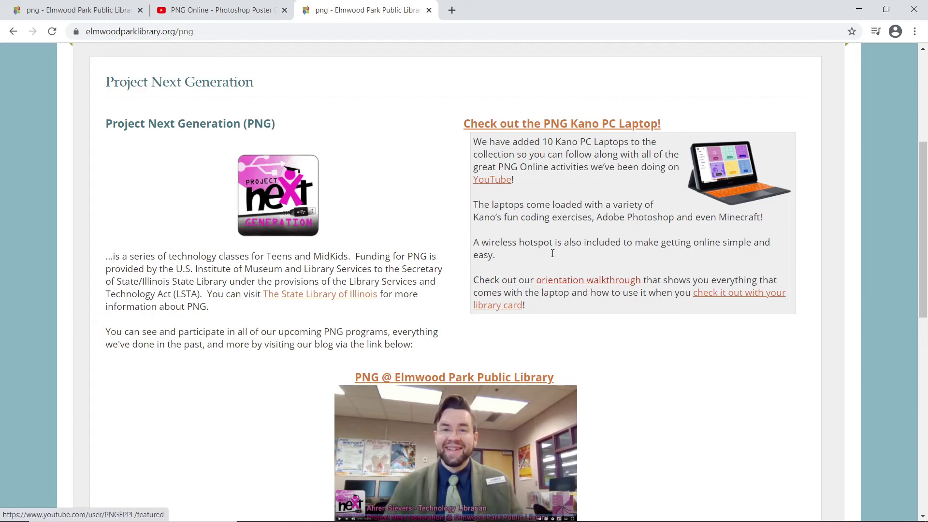
{"action": "left_click", "coordinate": [717, 294]}
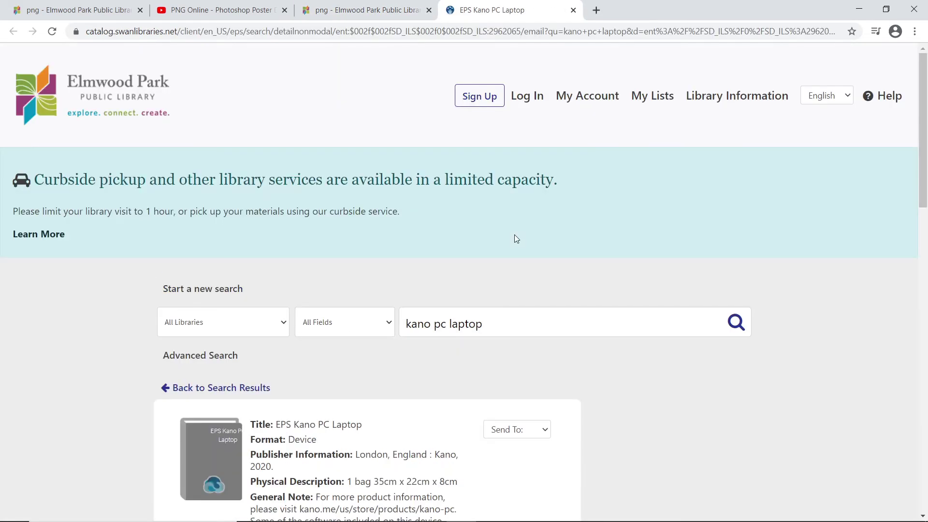
{"action": "scroll", "coordinate": [505, 238], "scroll_direction": "down", "scroll_amount": 10}
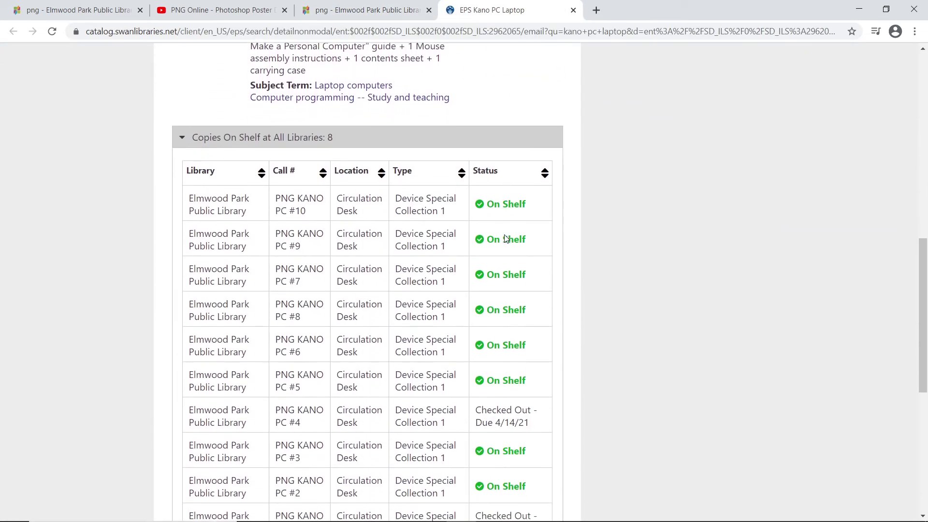
{"action": "scroll", "coordinate": [505, 238], "scroll_direction": "down", "scroll_amount": 2}
{"action": "scroll", "coordinate": [506, 237], "scroll_direction": "up", "scroll_amount": 1}
{"action": "scroll", "coordinate": [506, 239], "scroll_direction": "down", "scroll_amount": 1}
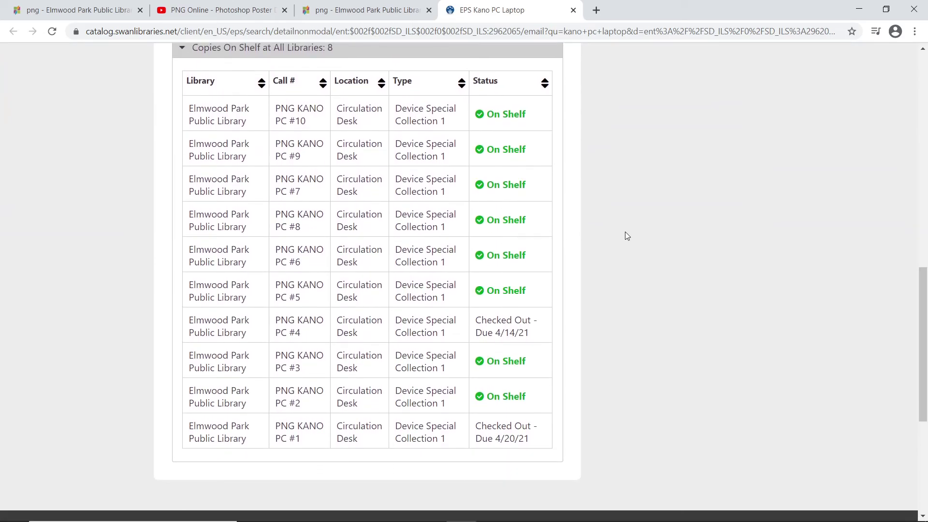
{"action": "scroll", "coordinate": [627, 235], "scroll_direction": "up", "scroll_amount": 10}
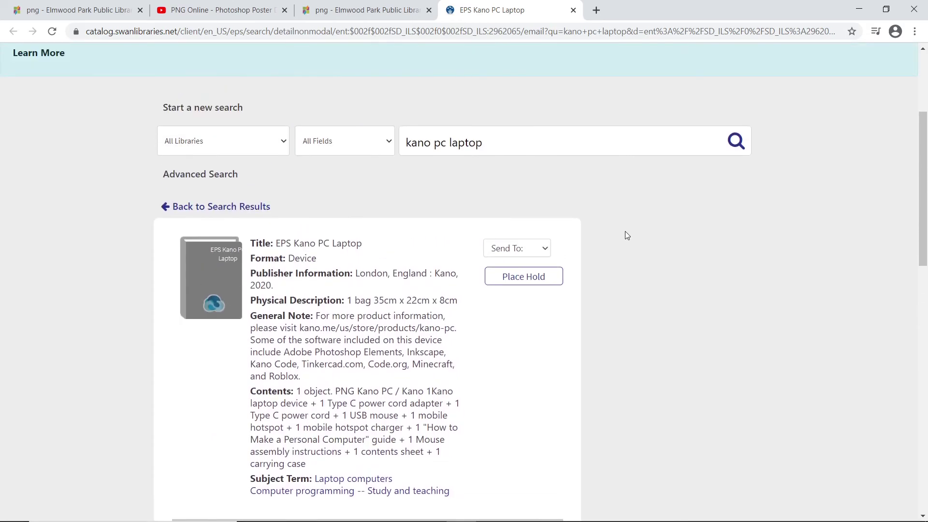
{"action": "scroll", "coordinate": [627, 235], "scroll_direction": "up", "scroll_amount": 4}
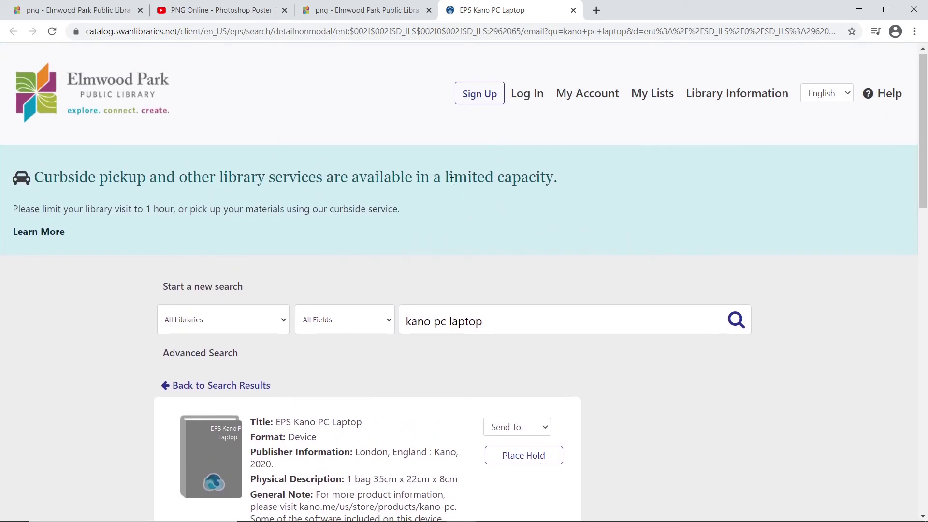
{"action": "scroll", "coordinate": [499, 53], "scroll_direction": "down", "scroll_amount": 4}
{"action": "left_click", "coordinate": [573, 10]}
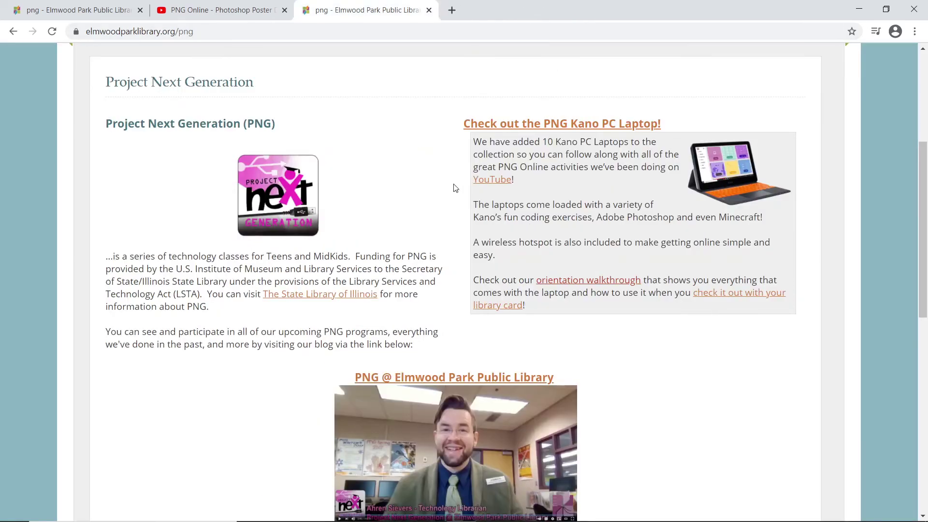
{"action": "left_click", "coordinate": [571, 282]}
{"action": "scroll", "coordinate": [453, 219], "scroll_direction": "down", "scroll_amount": 1}
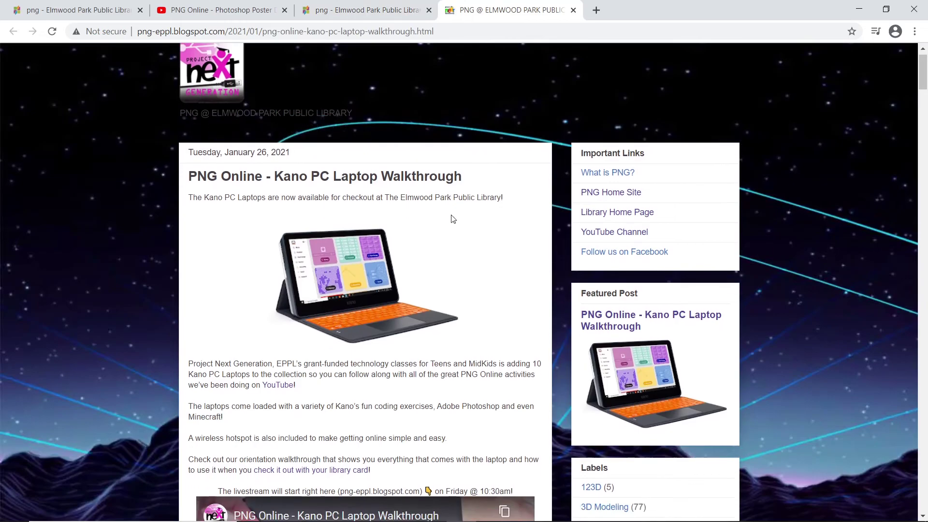
{"action": "scroll", "coordinate": [453, 219], "scroll_direction": "down", "scroll_amount": 5}
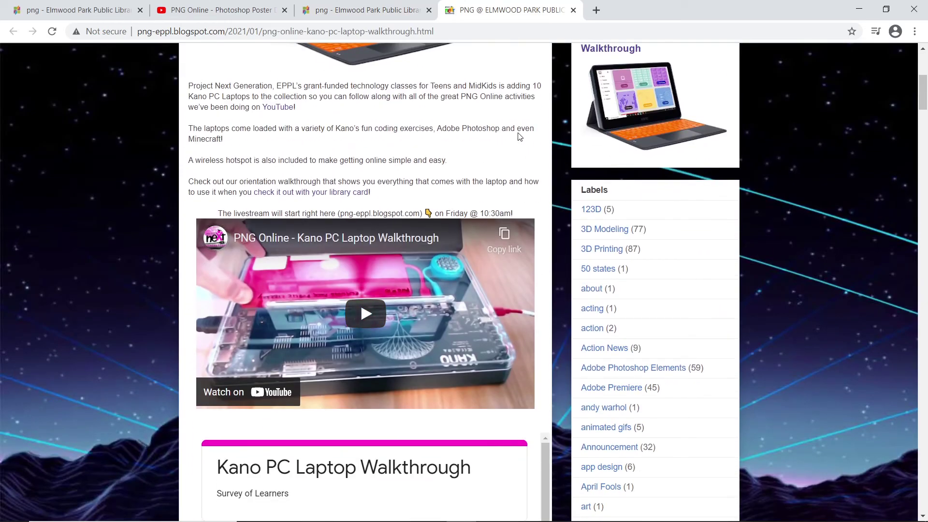
{"action": "left_click", "coordinate": [572, 10]}
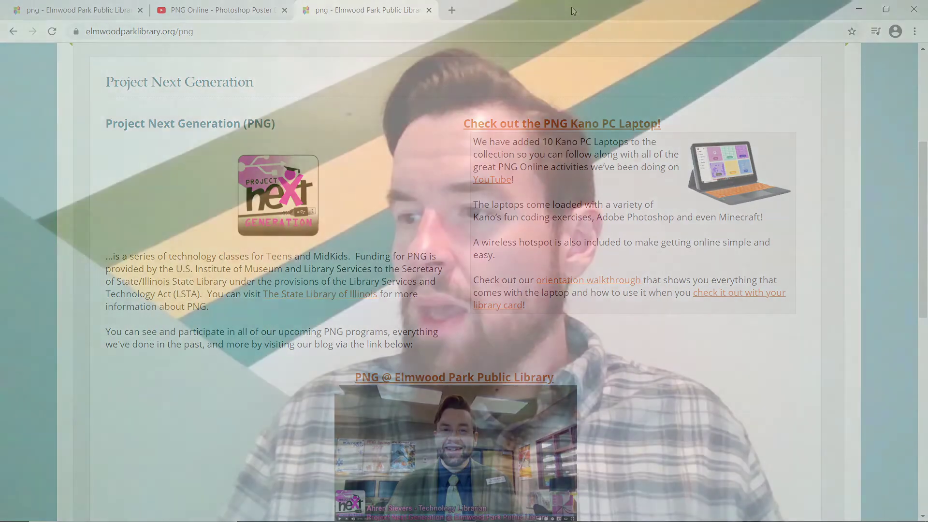